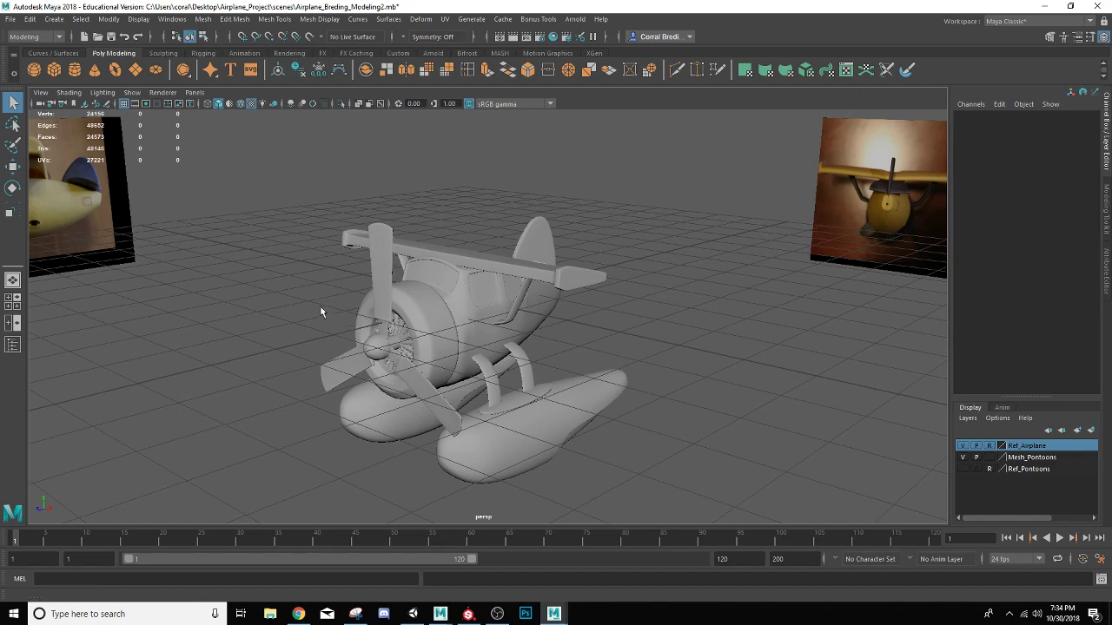
Show the Outliner listing all of the airplane scene's objects
alt+middle_drag(315, 308, 402, 291)
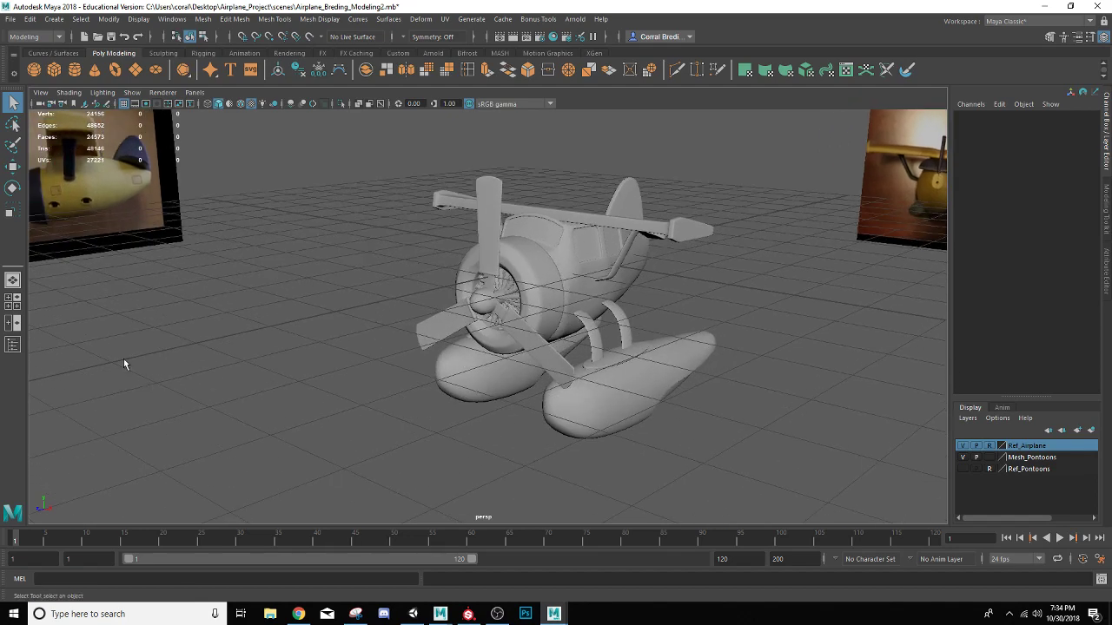
click(12, 345)
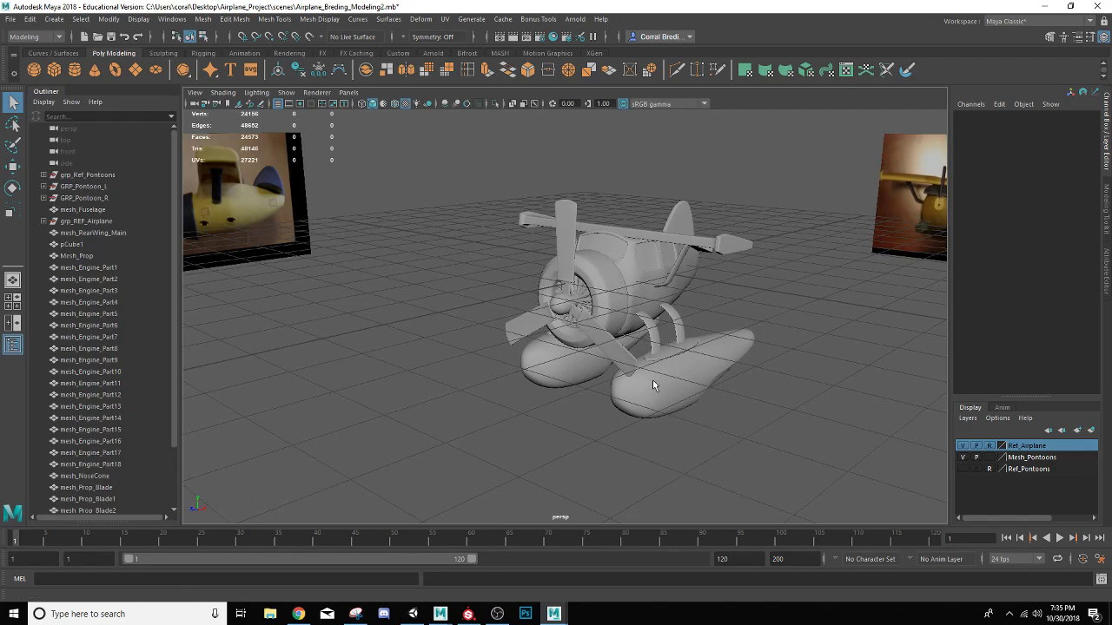
alt+drag(657, 390, 643, 314)
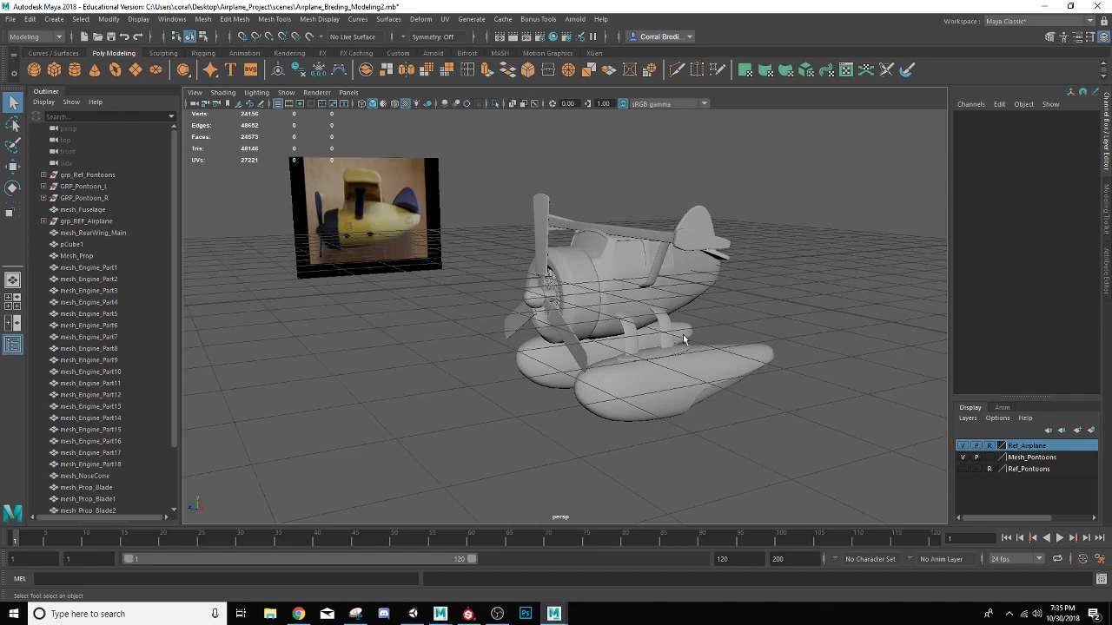
Combine all airplane meshes except the nose cone and three propeller blades into one mesh, and delete its construction history
alt+drag(603, 354, 709, 211)
drag(816, 160, 505, 450)
mouse_move(524, 382)
alt+mouse_down()
mouse_move(504, 367)
mouse_move(522, 364)
alt+mouse_up()
scroll(521, 365, up, 3)
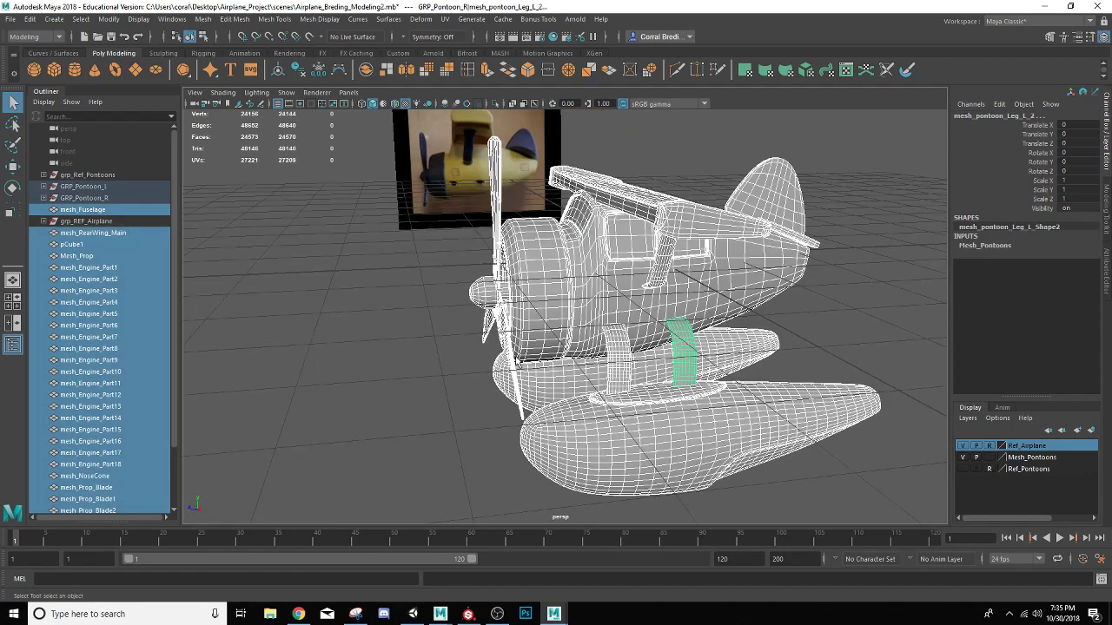
ctrl+click(511, 365)
ctrl+click(487, 294)
ctrl+click(498, 222)
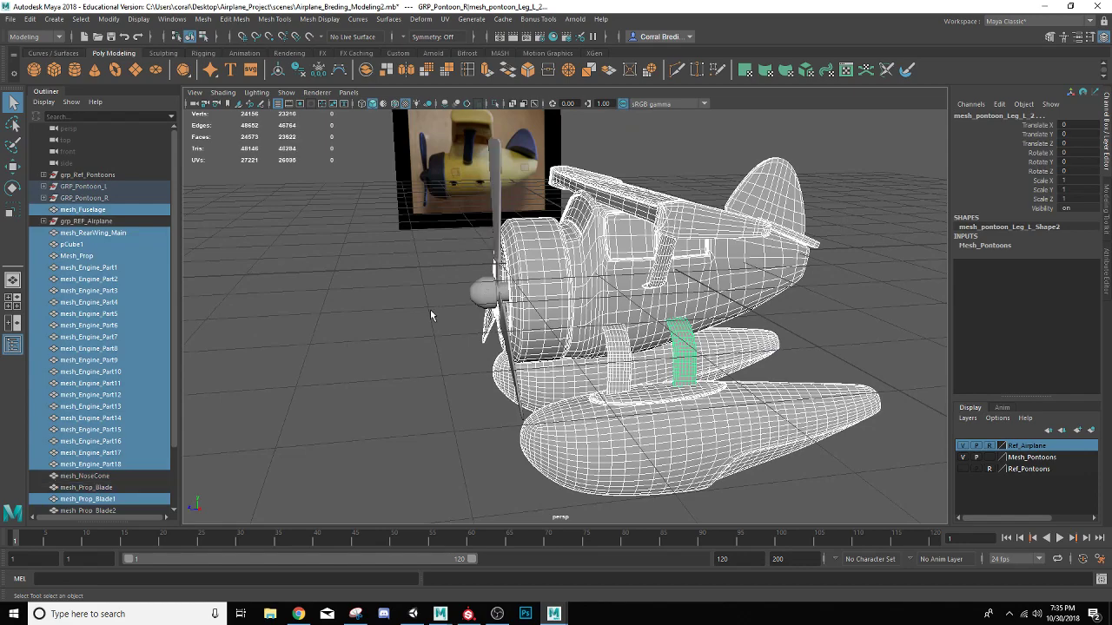
alt+drag(431, 316, 455, 310)
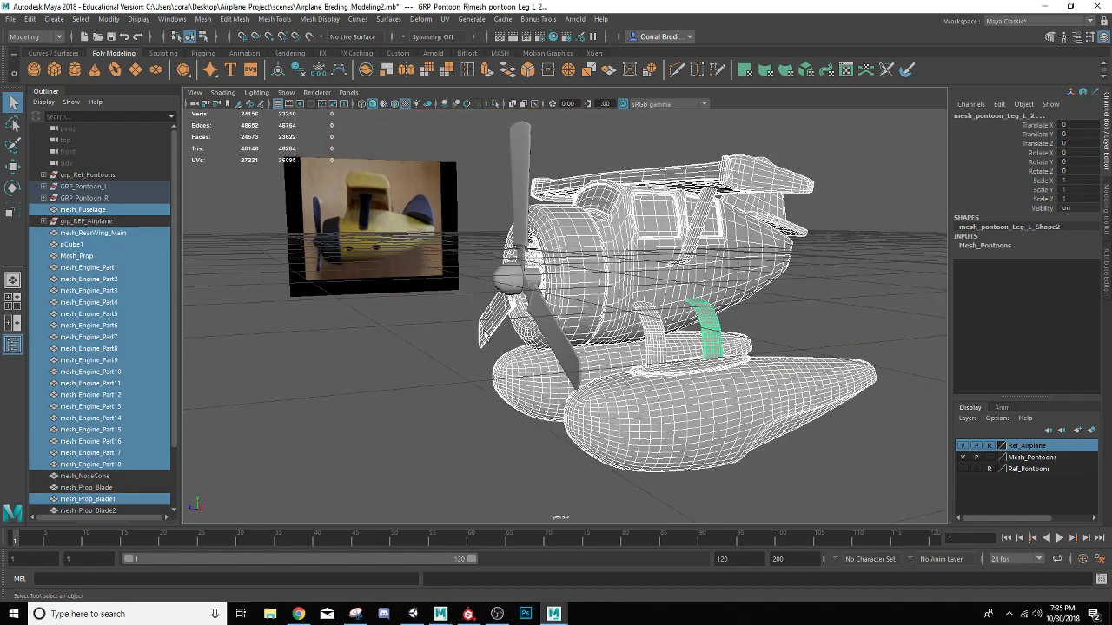
ctrl+click(484, 336)
alt+drag(569, 346, 606, 346)
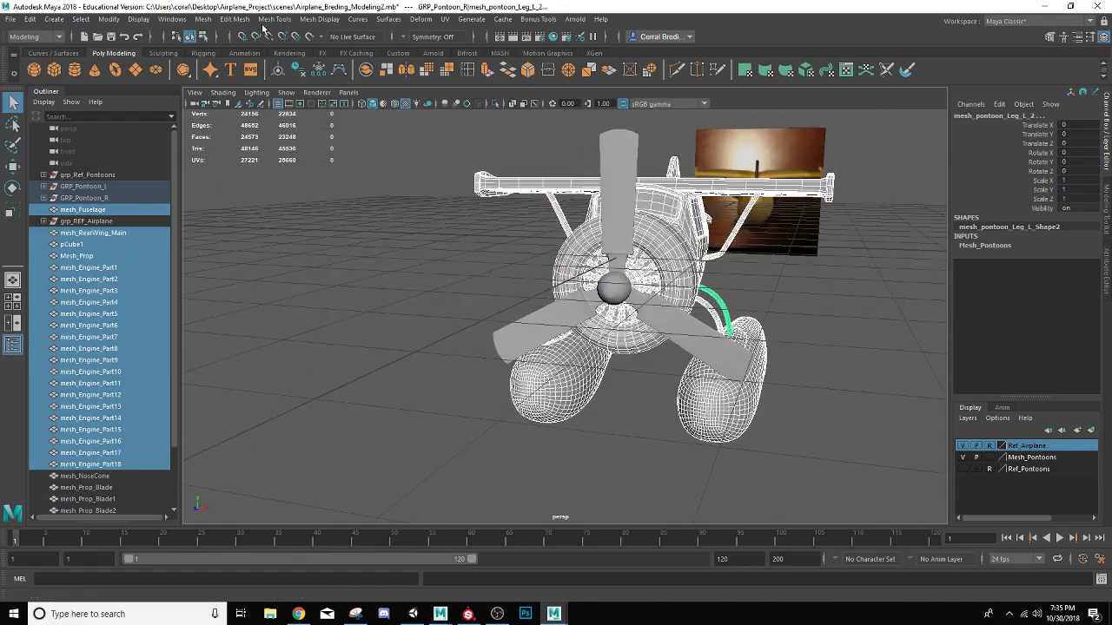
click(205, 19)
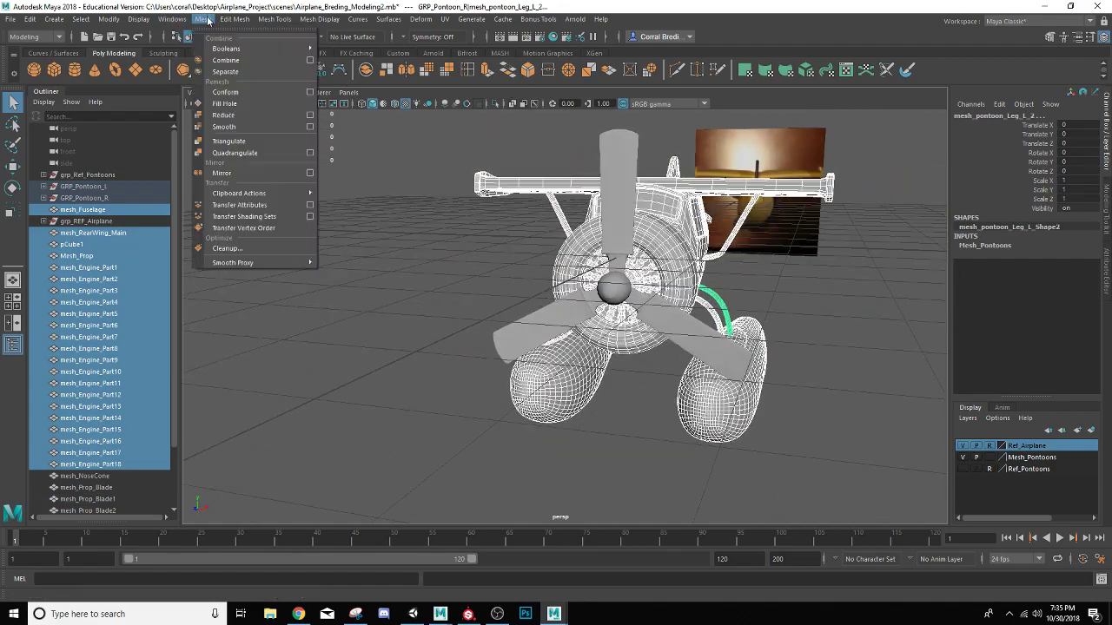
click(227, 60)
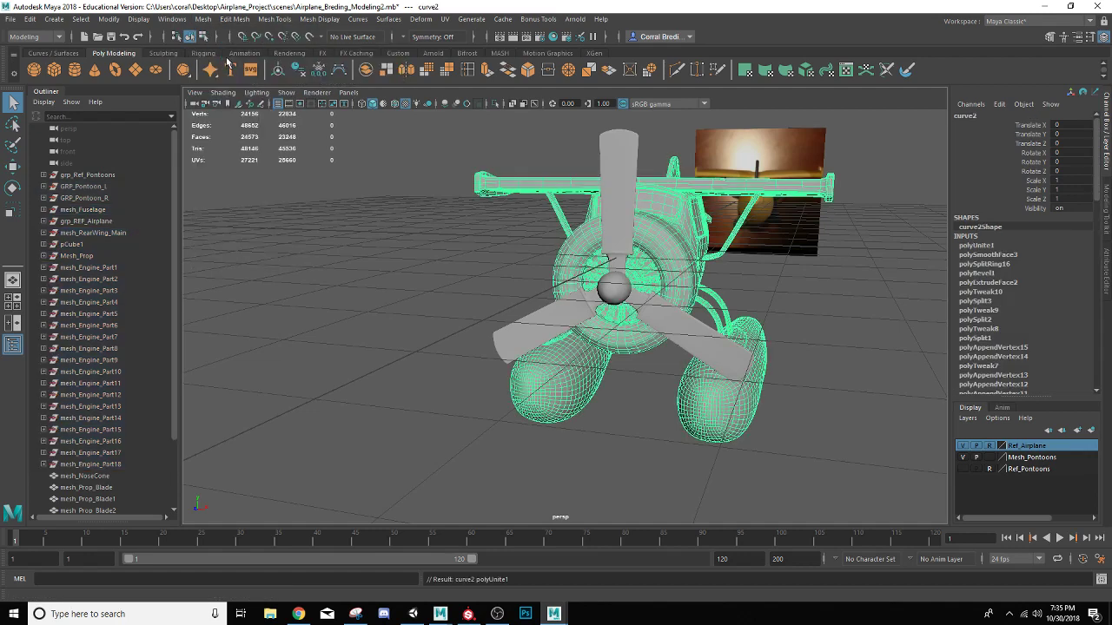
click(299, 71)
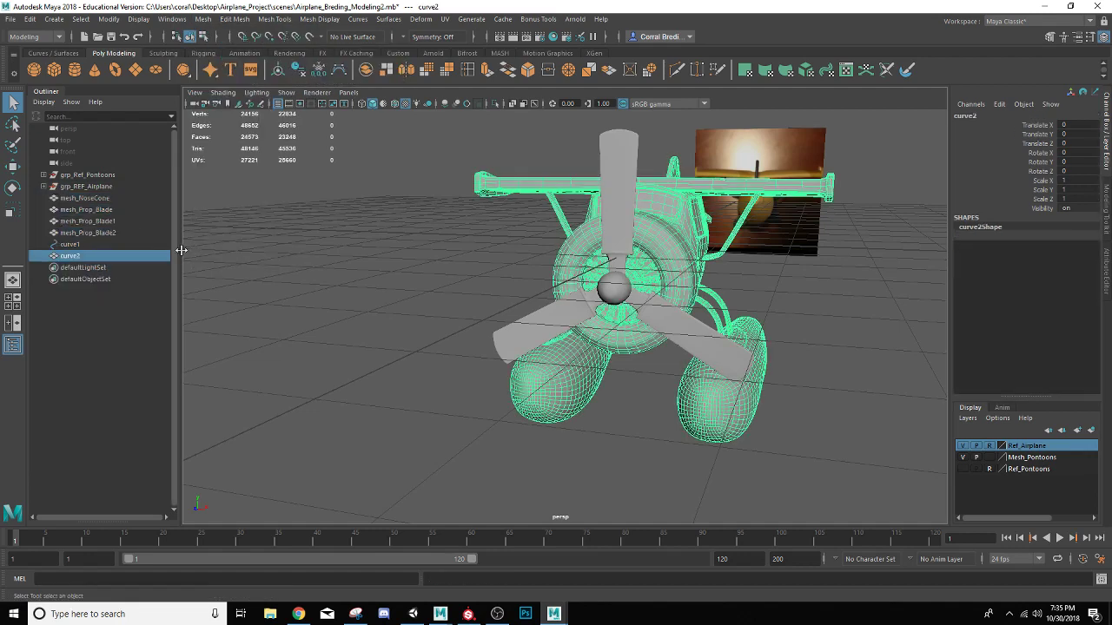
Rename the combined airplane body mesh as Mesh_Airplane
double_click(80, 257)
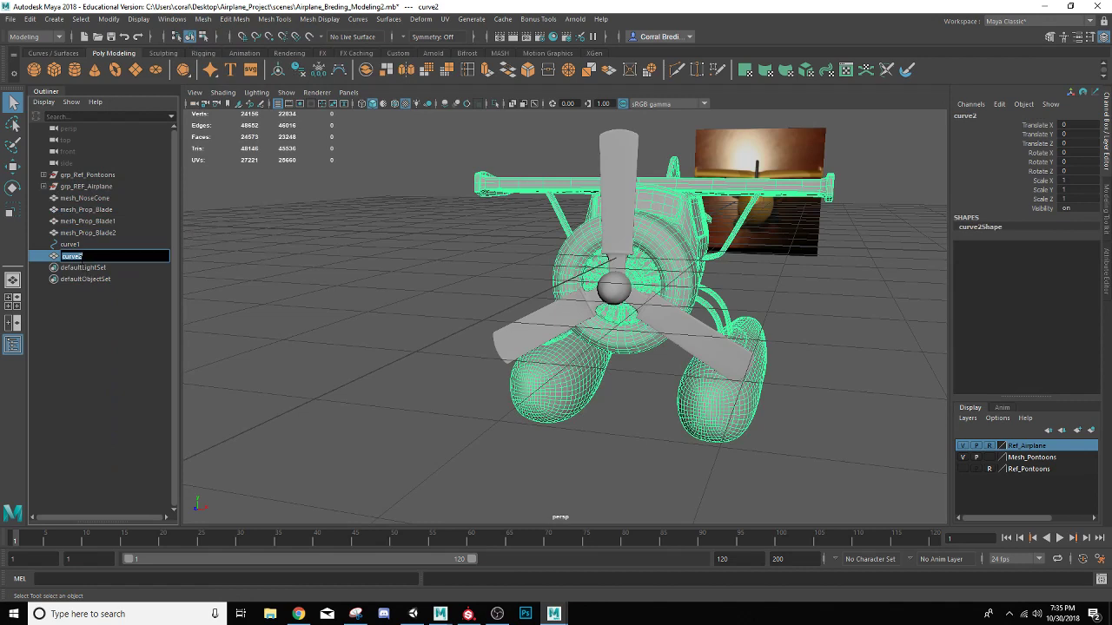
text(Me)
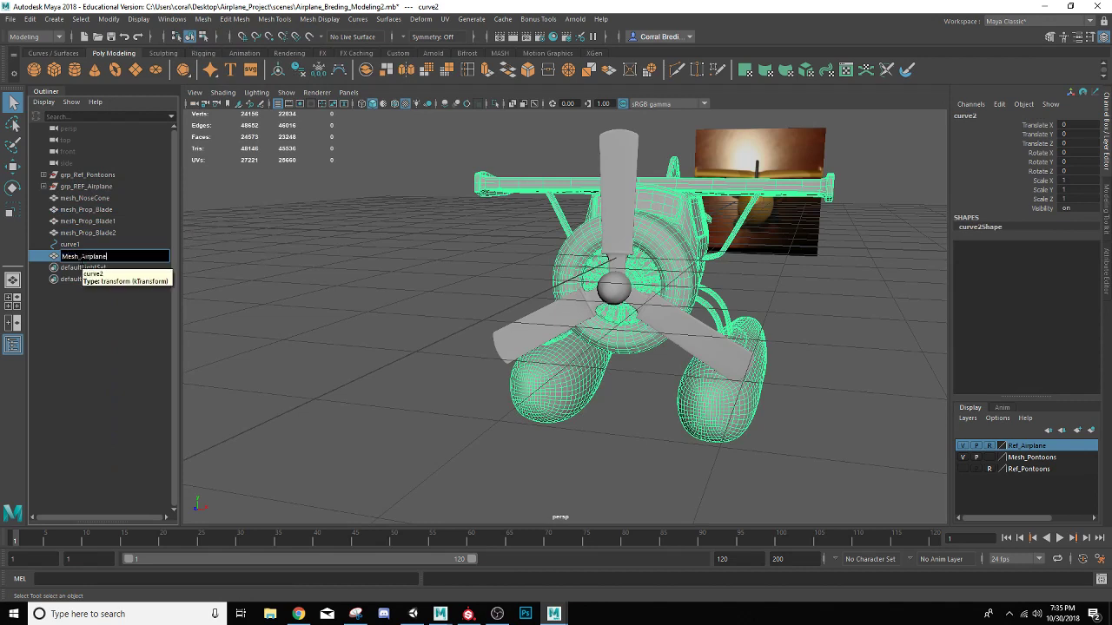
text(sh_Airplane)
key(Return)
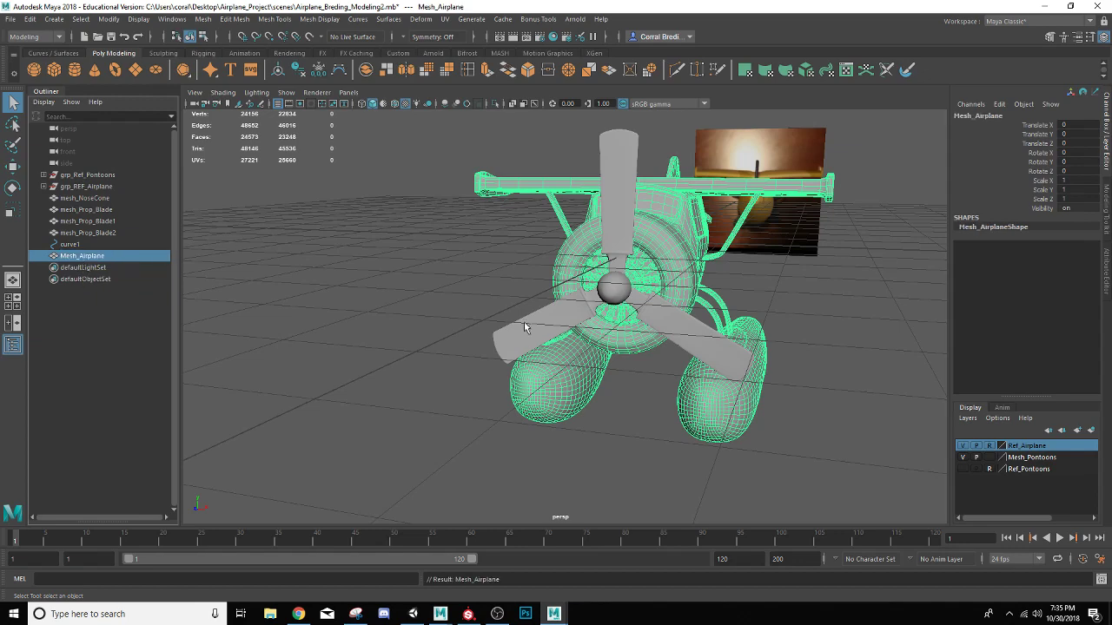
Combine the nose cone and the three propeller blades into one mesh, and delete its construction history
alt+drag(525, 327, 475, 295)
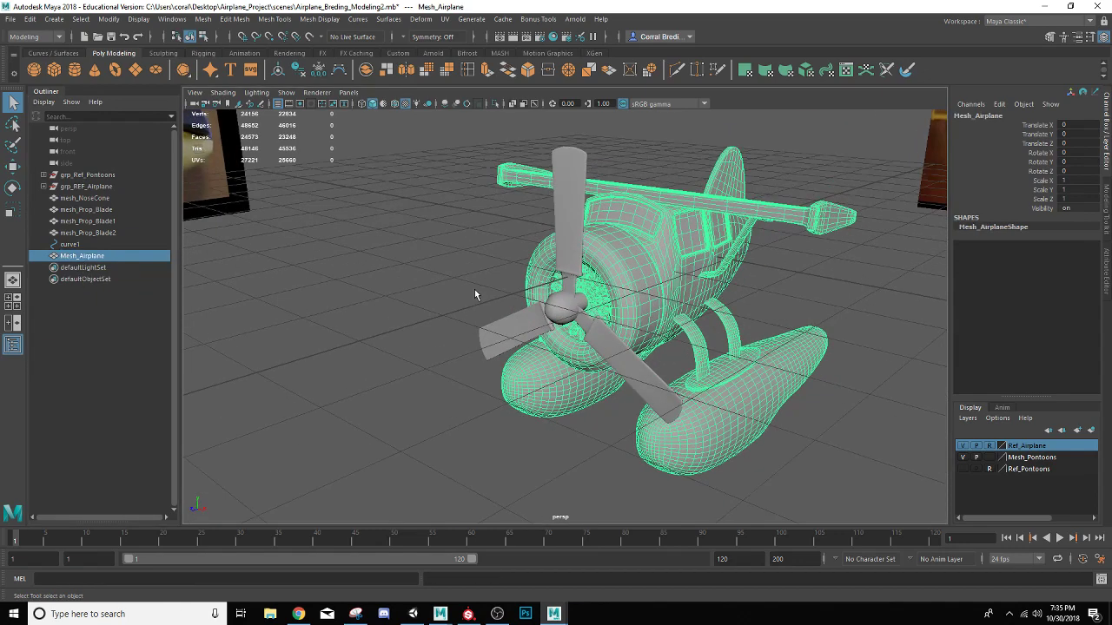
click(512, 331)
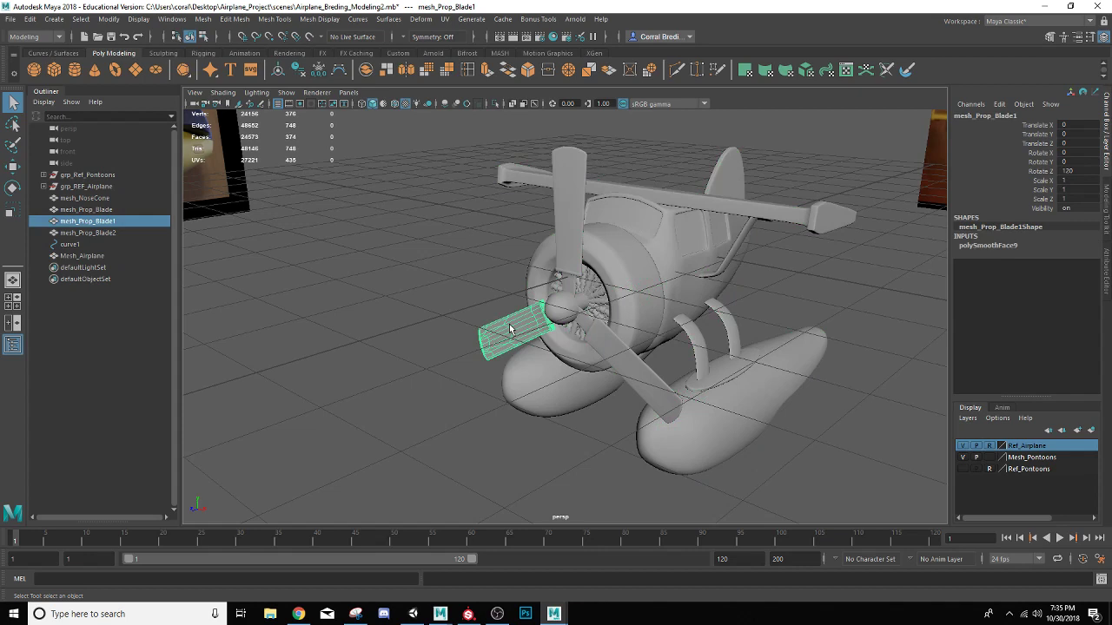
shift+click(636, 370)
shift+click(566, 321)
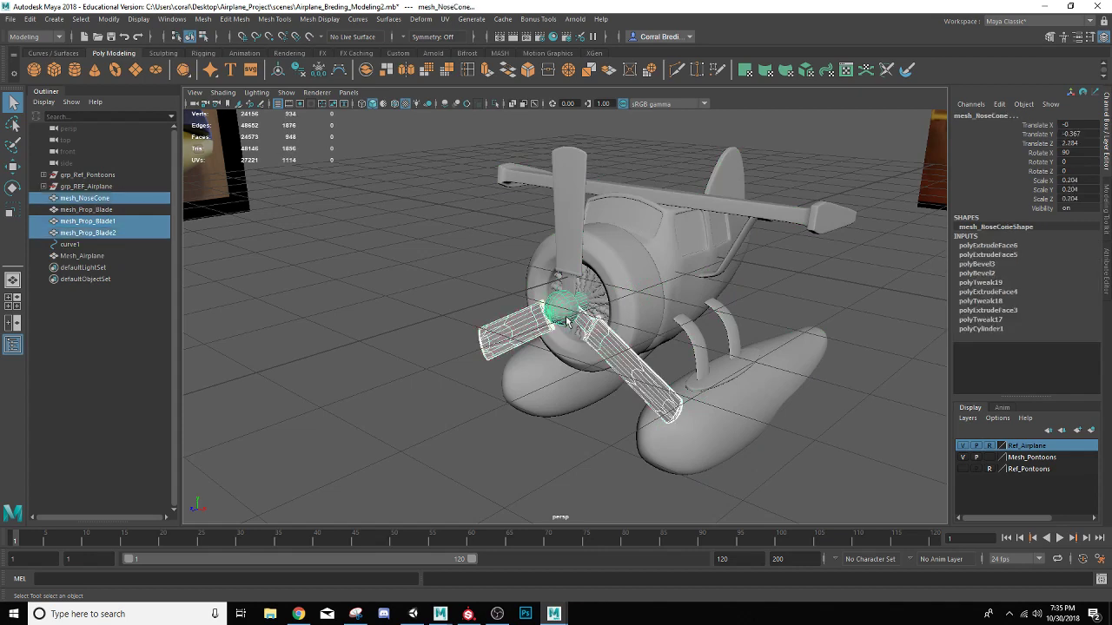
shift+click(571, 237)
click(209, 20)
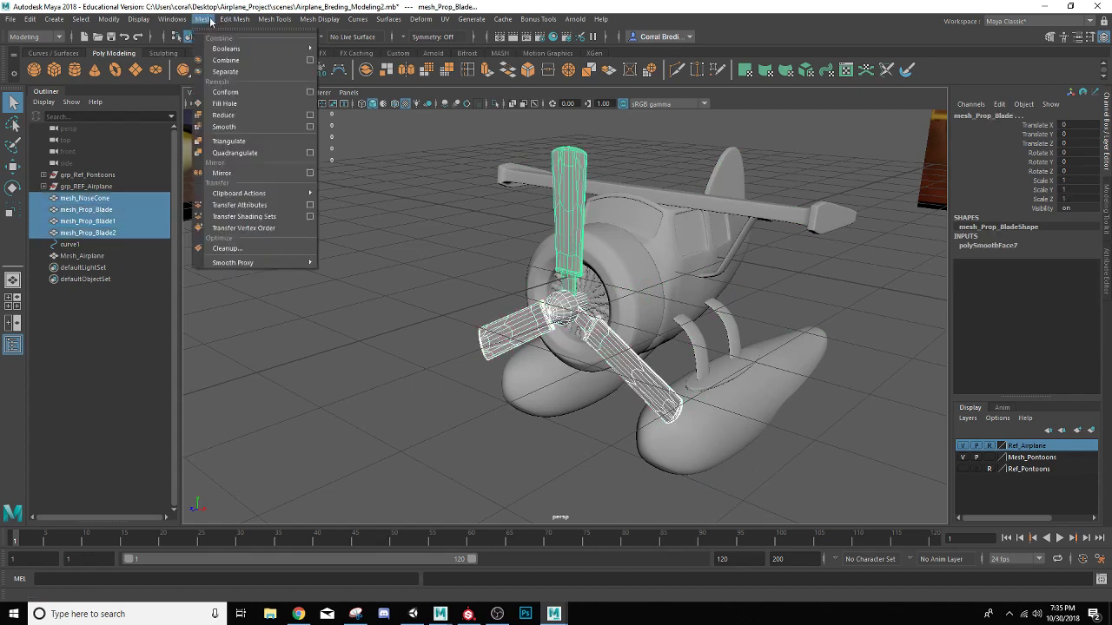
click(225, 60)
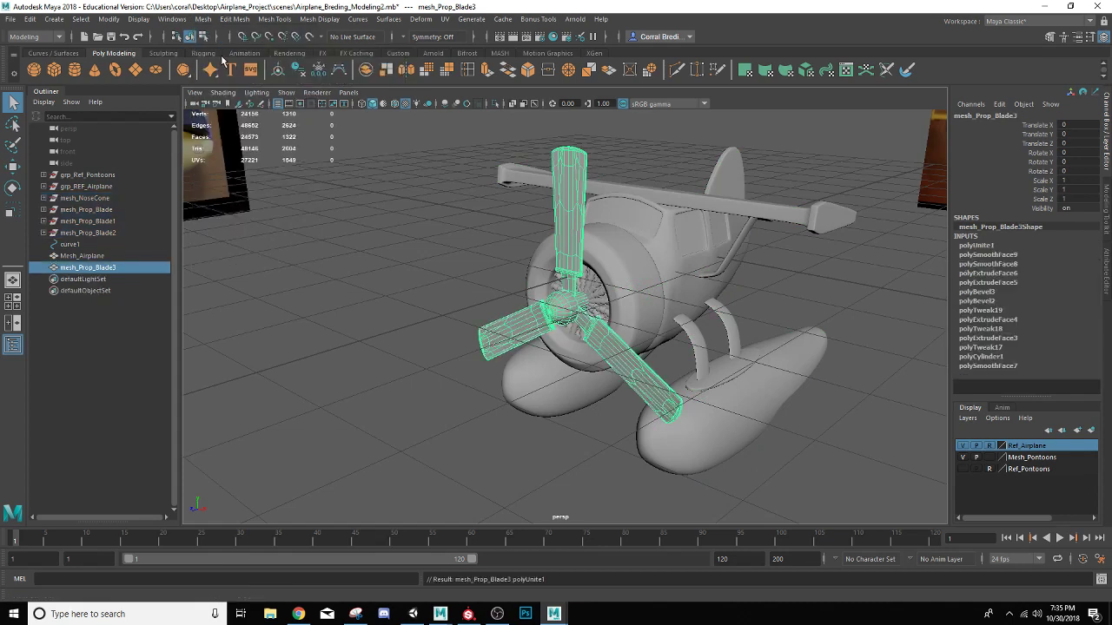
click(299, 73)
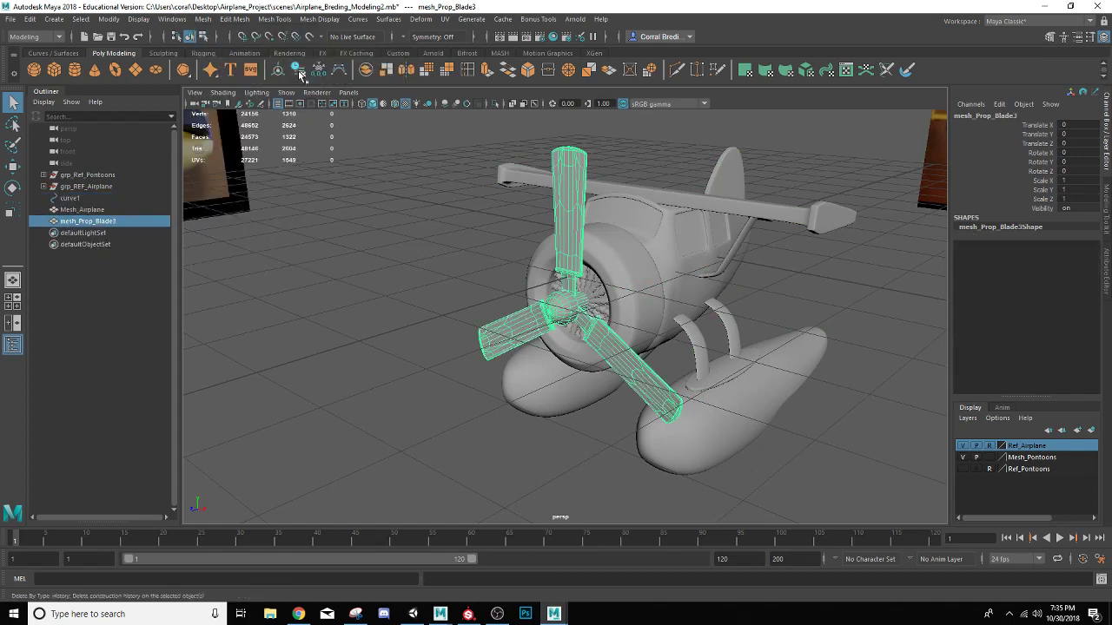
Rename the combined nose cone and blades mesh as Mesh_Propeller
double_click(80, 222)
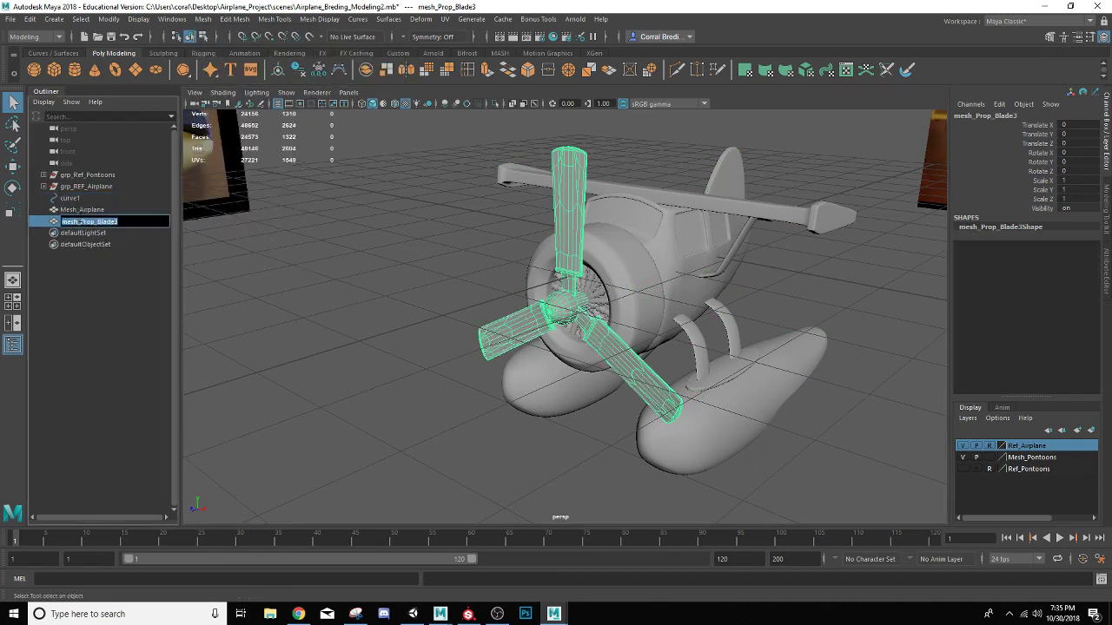
text(M)
key(Return)
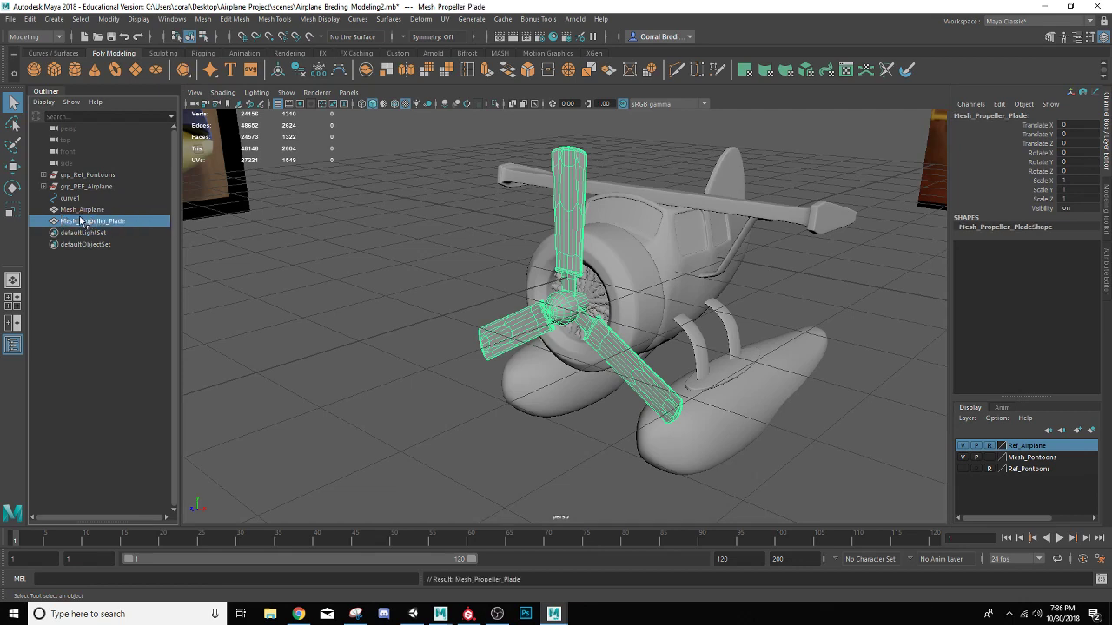
double_click(110, 222)
click(128, 222)
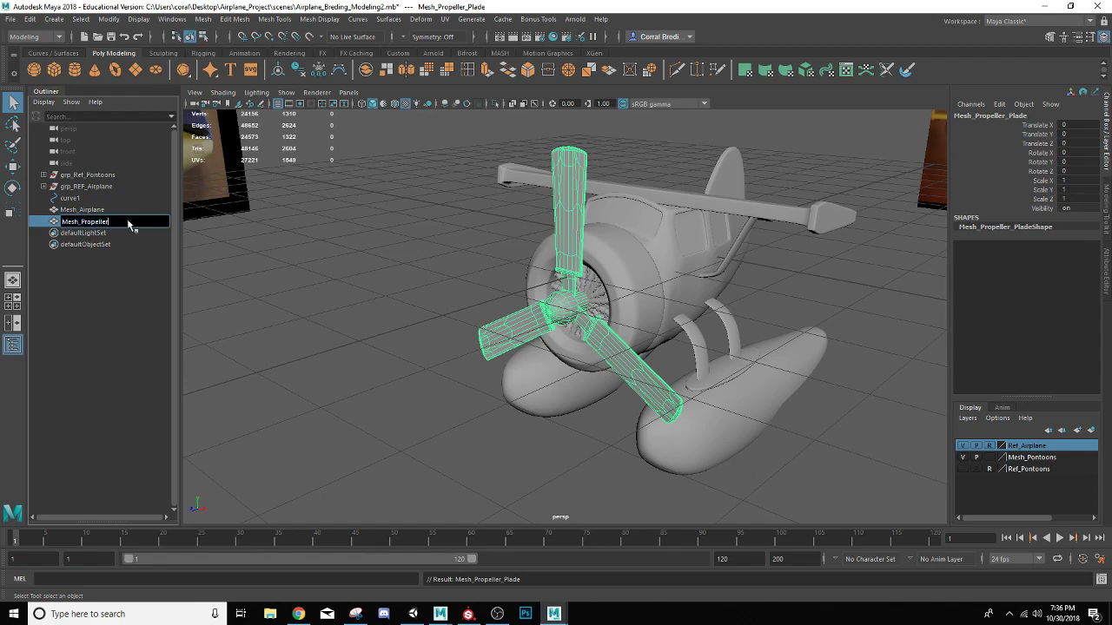
key(Return)
Delete curve1 and the reference image groups grp_Ref_Pontoons and grp_REF_Airplane from the scene
scroll(463, 261, down, 5)
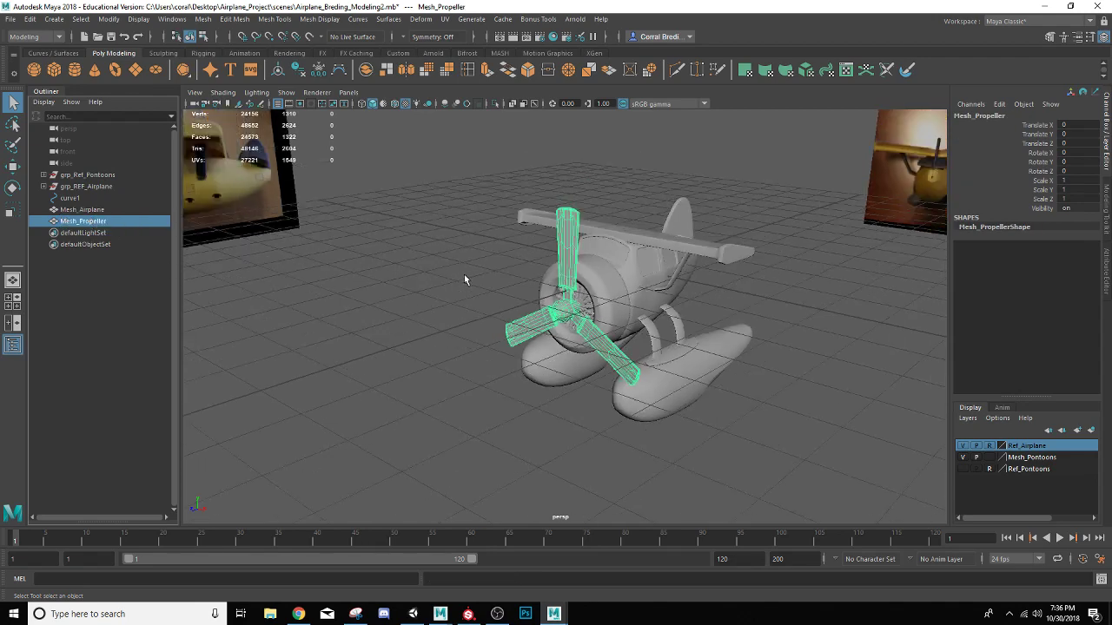
alt+drag(464, 274, 513, 328)
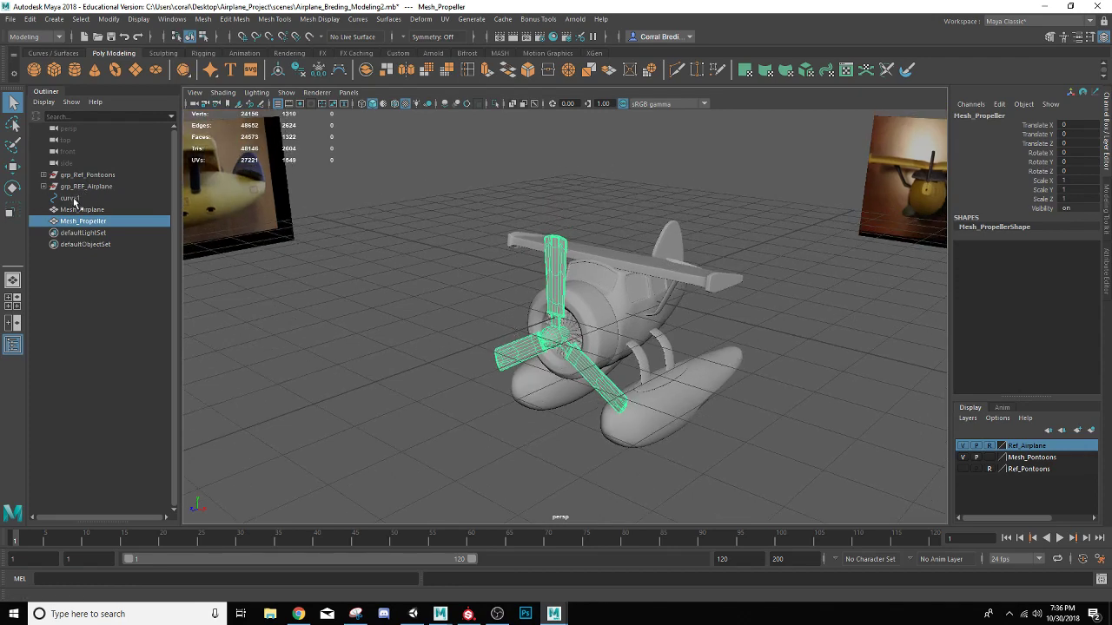
ctrl+click(111, 211)
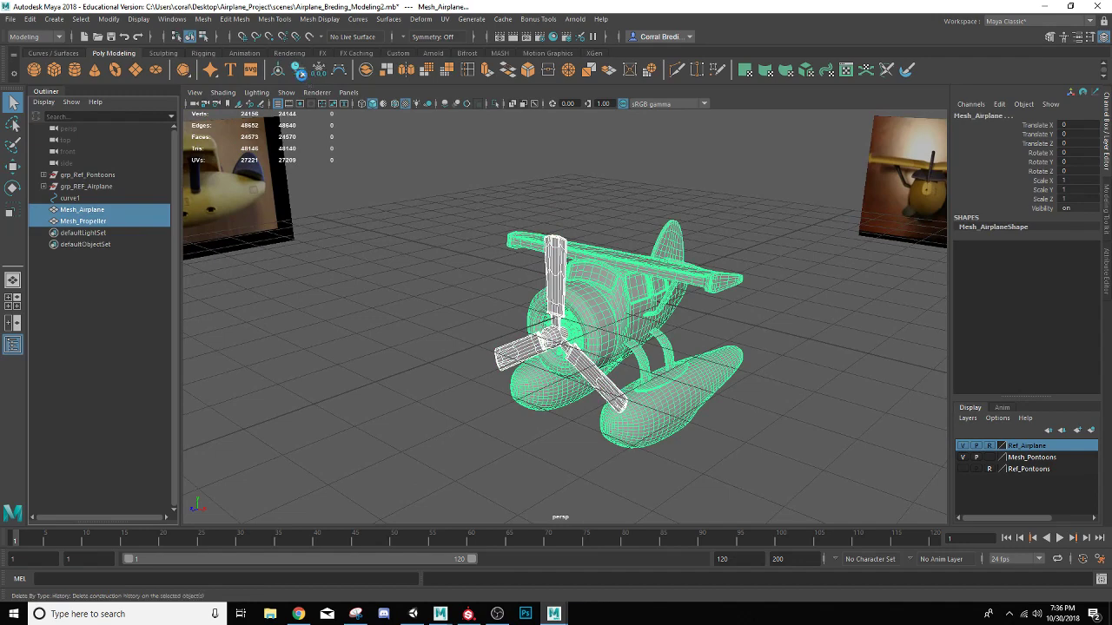
click(82, 199)
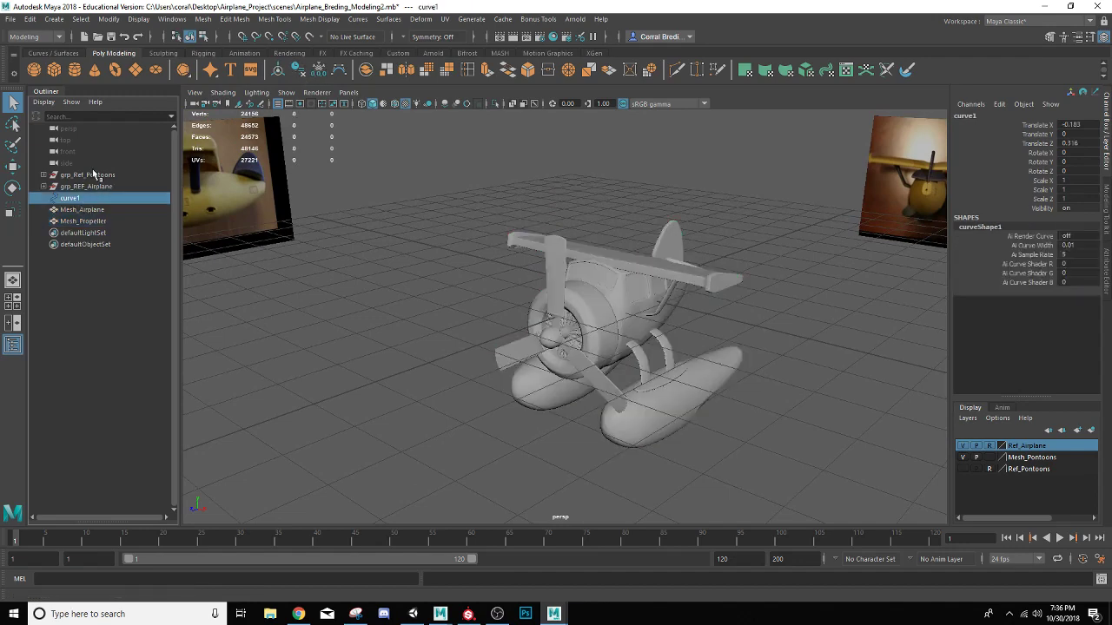
shift+click(93, 175)
alt+drag(305, 255, 354, 258)
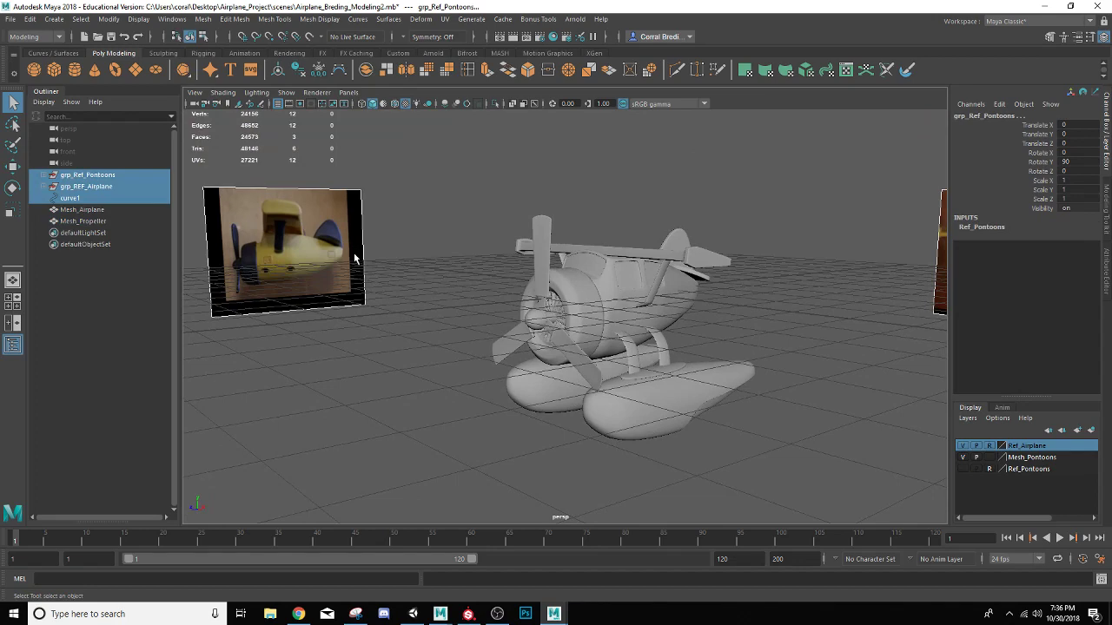
key(Delete)
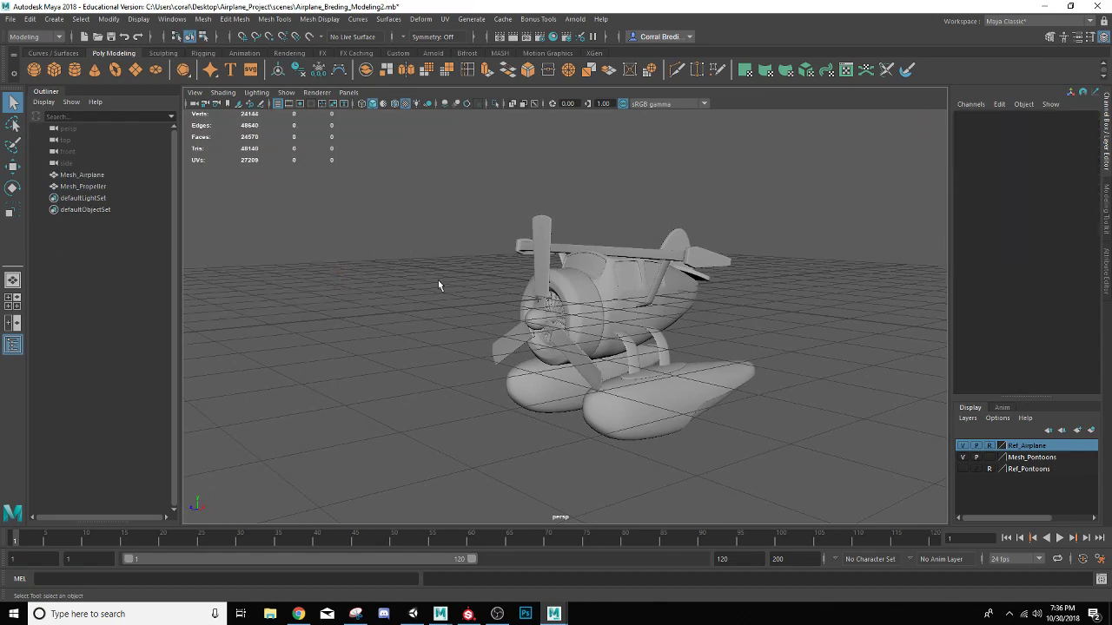
Delete the Ref_Airplane and Ref_Pontoons display layers
alt+drag(438, 285, 521, 295)
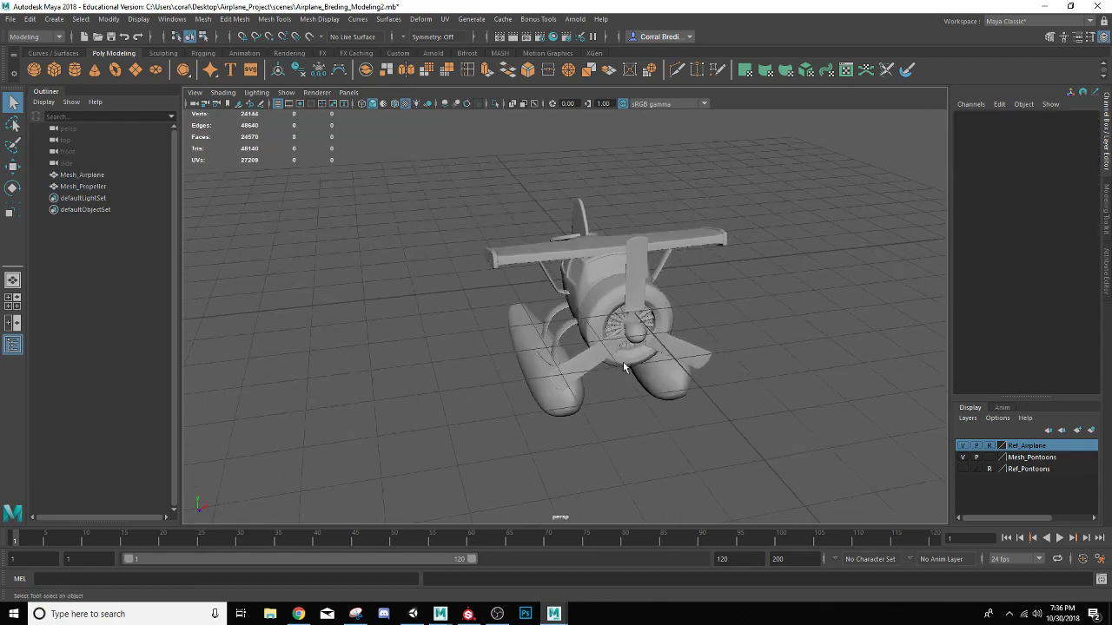
right_click(1047, 447)
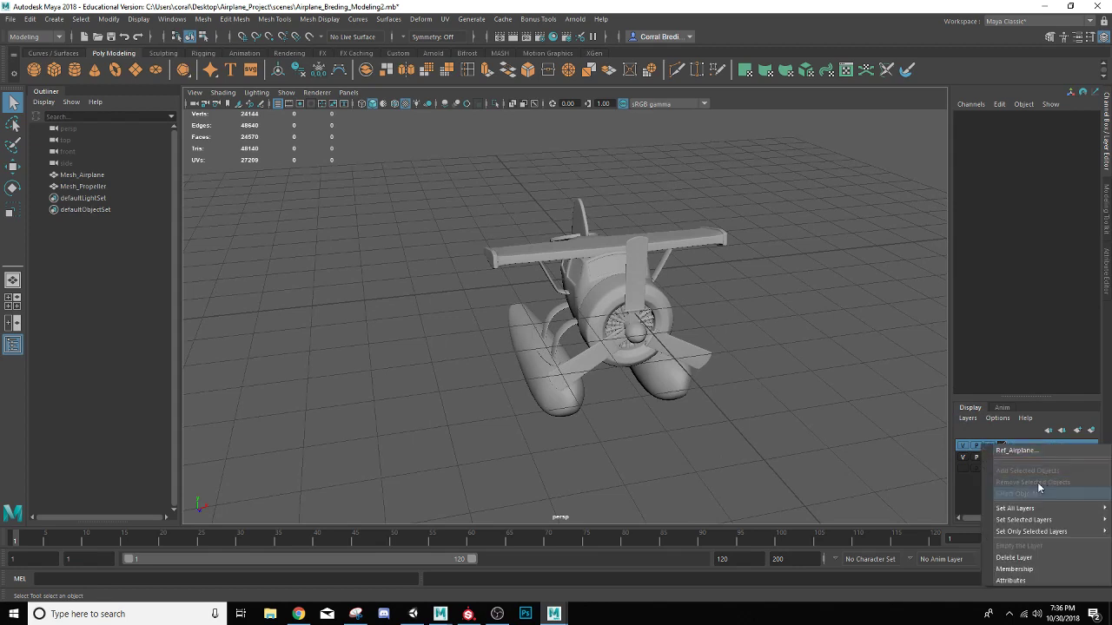
click(1043, 557)
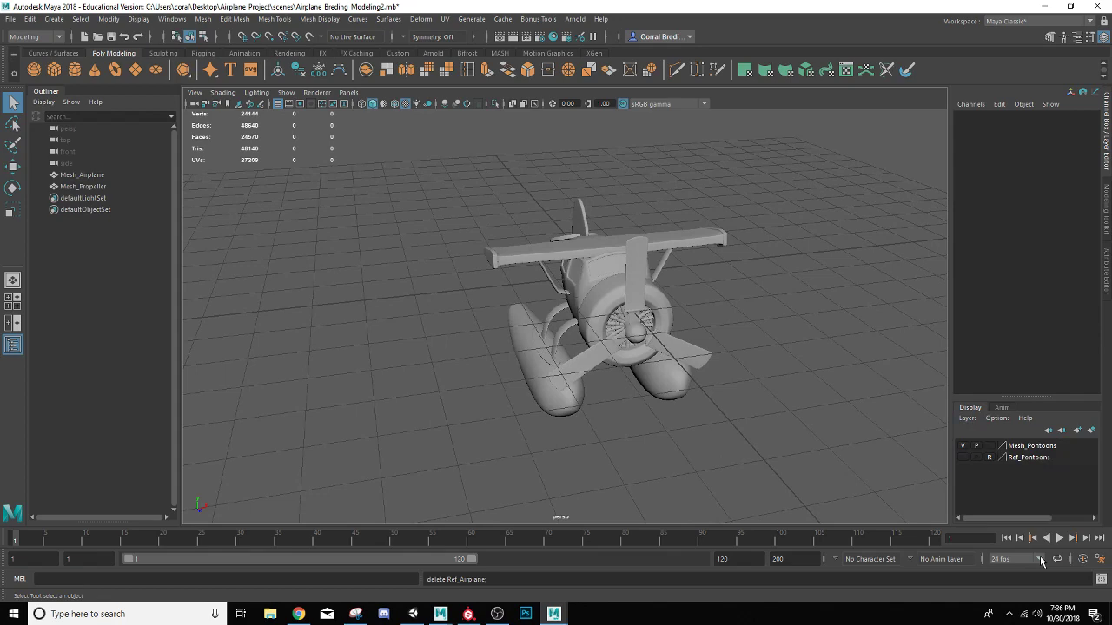
click(1029, 457)
right_click(1030, 458)
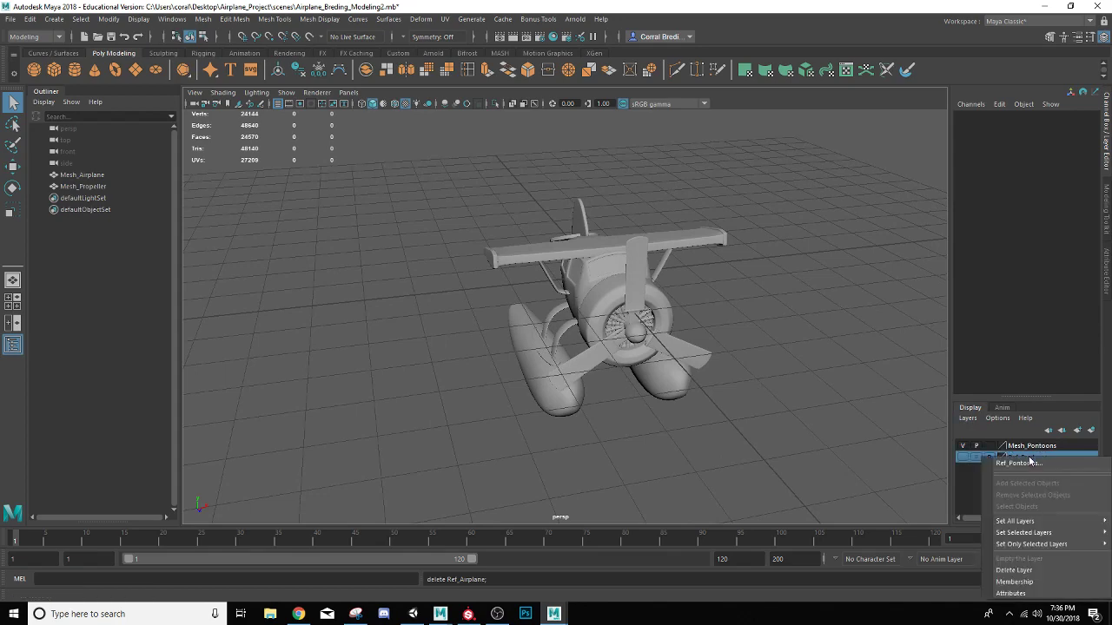
click(1016, 569)
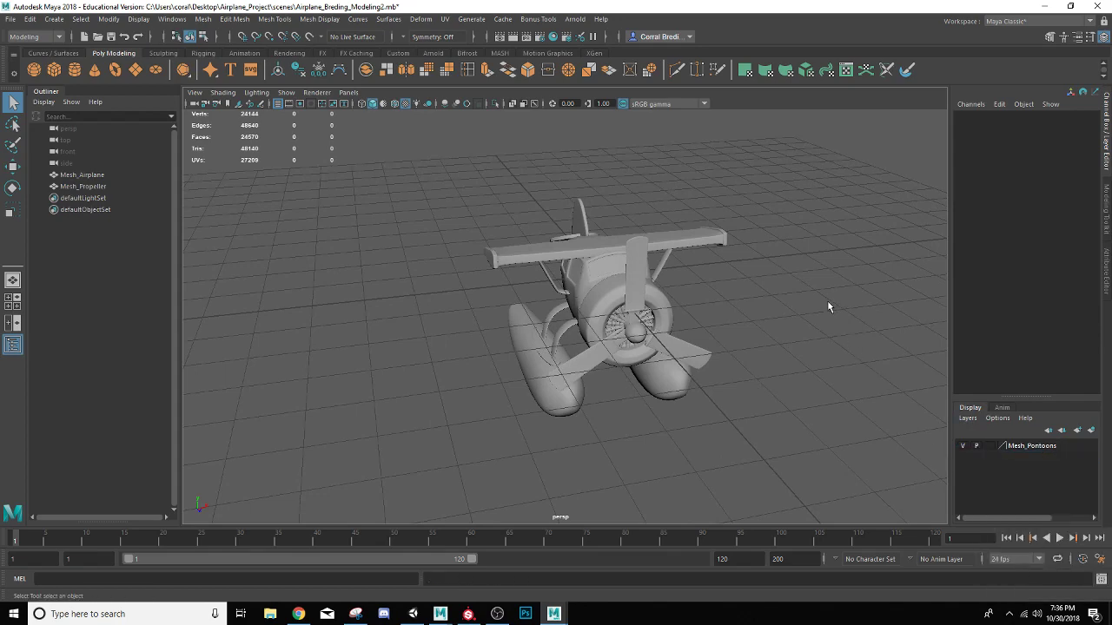
alt+drag(802, 385, 692, 361)
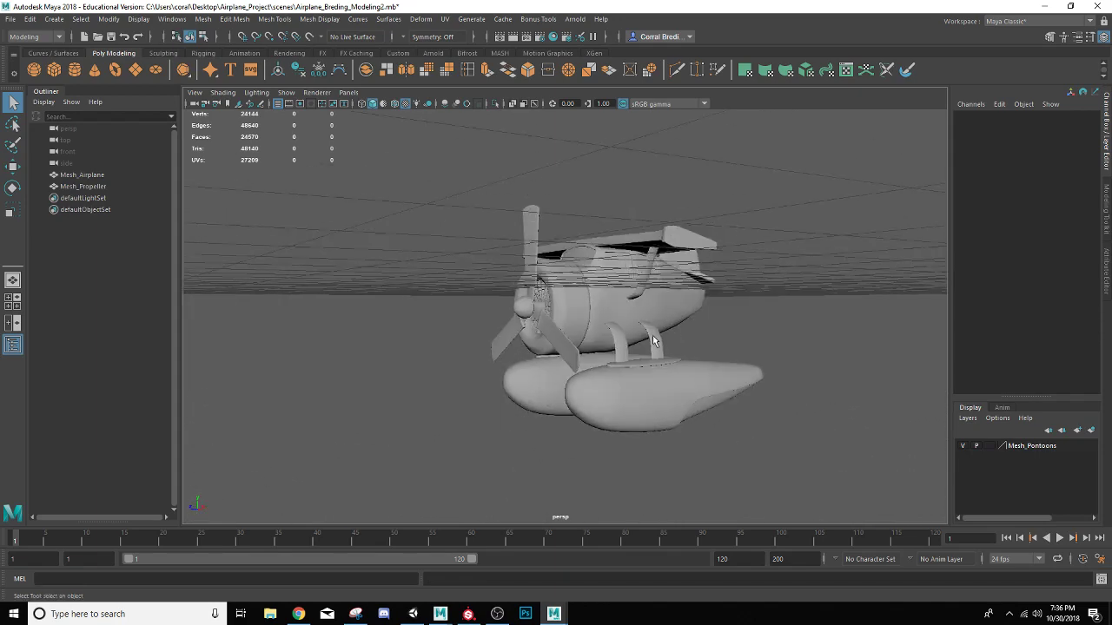
scroll(651, 332, up, 4)
mouse_move(650, 332)
alt+middle_down()
mouse_move(672, 324)
mouse_move(637, 335)
alt+middle_up()
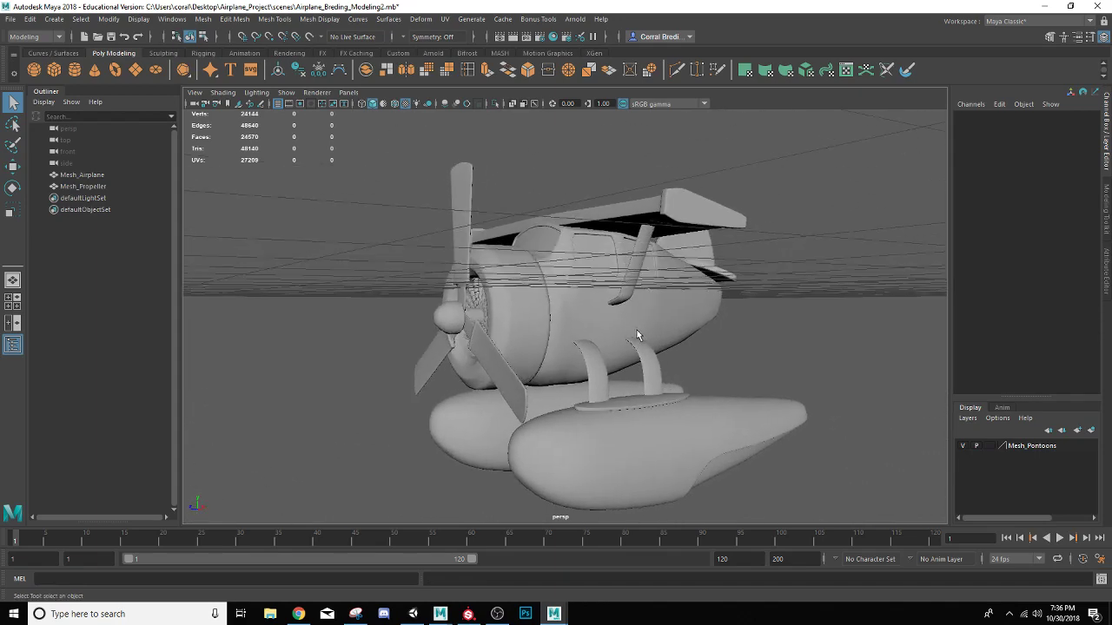
Create a NURBS circle at the origin and scale it uniformly to about 3.785 so it surrounds the airplane
alt+drag(637, 334, 566, 311)
scroll(527, 330, down, 2)
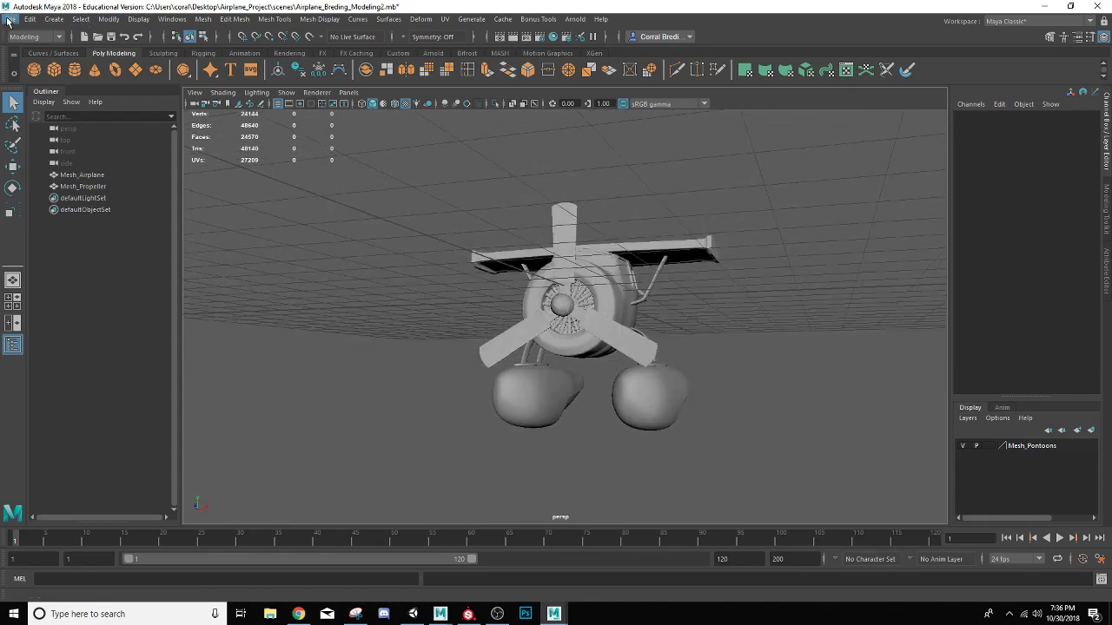
click(53, 19)
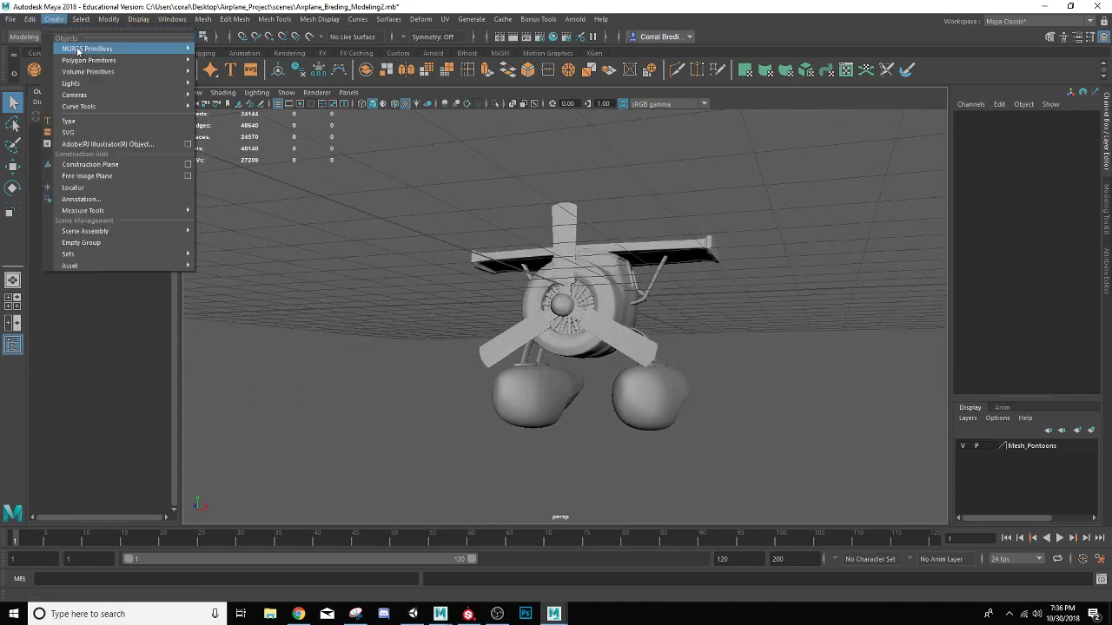
mouse_move(79, 50)
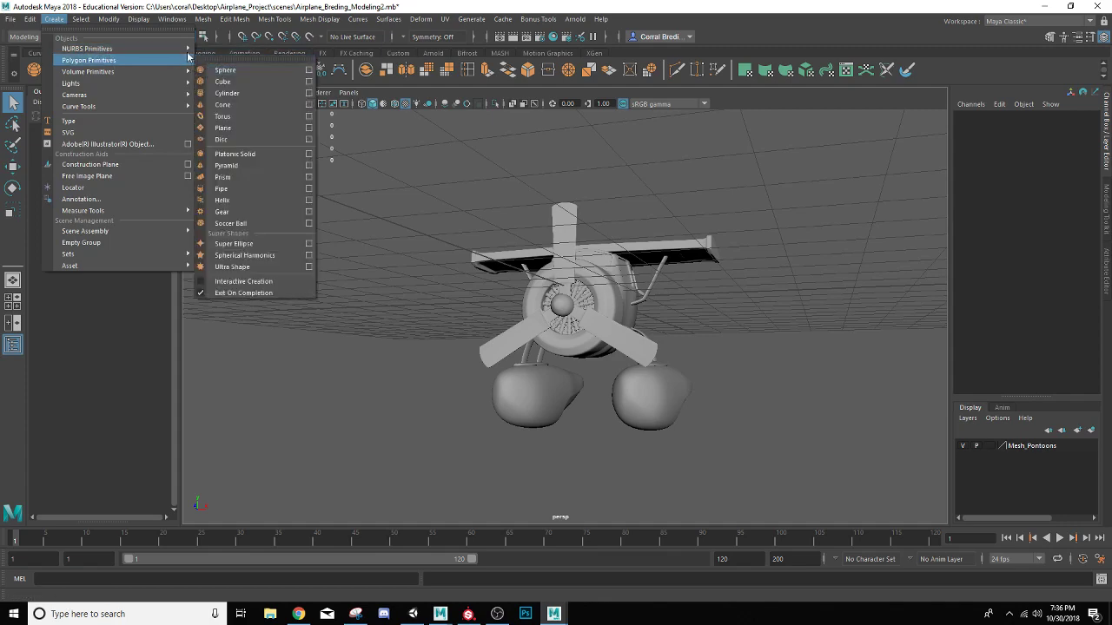
click(232, 133)
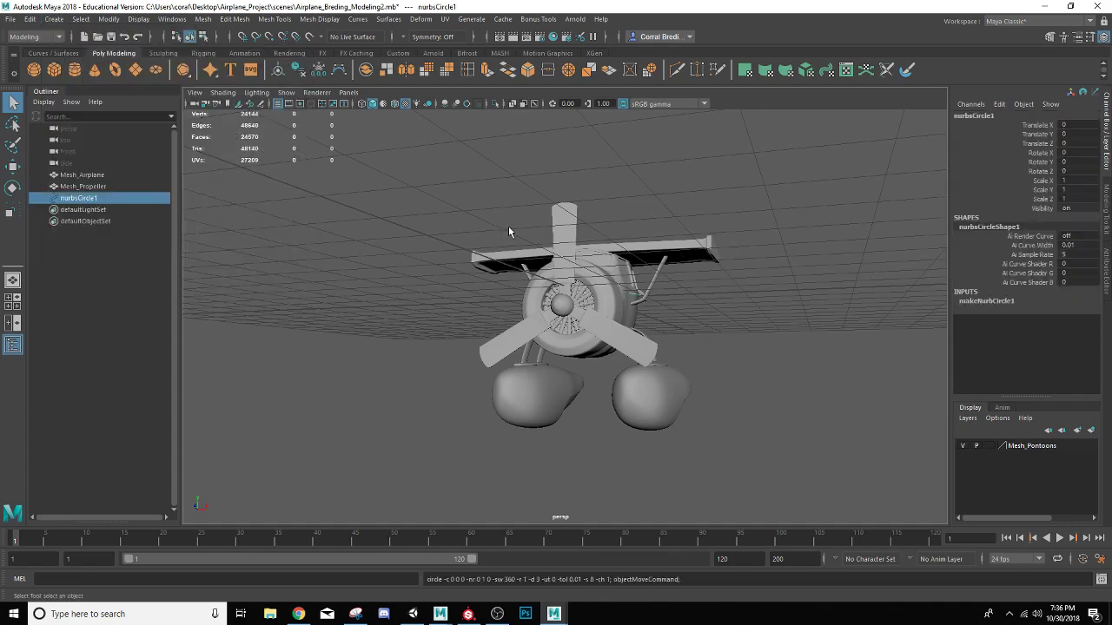
alt+drag(538, 285, 531, 345)
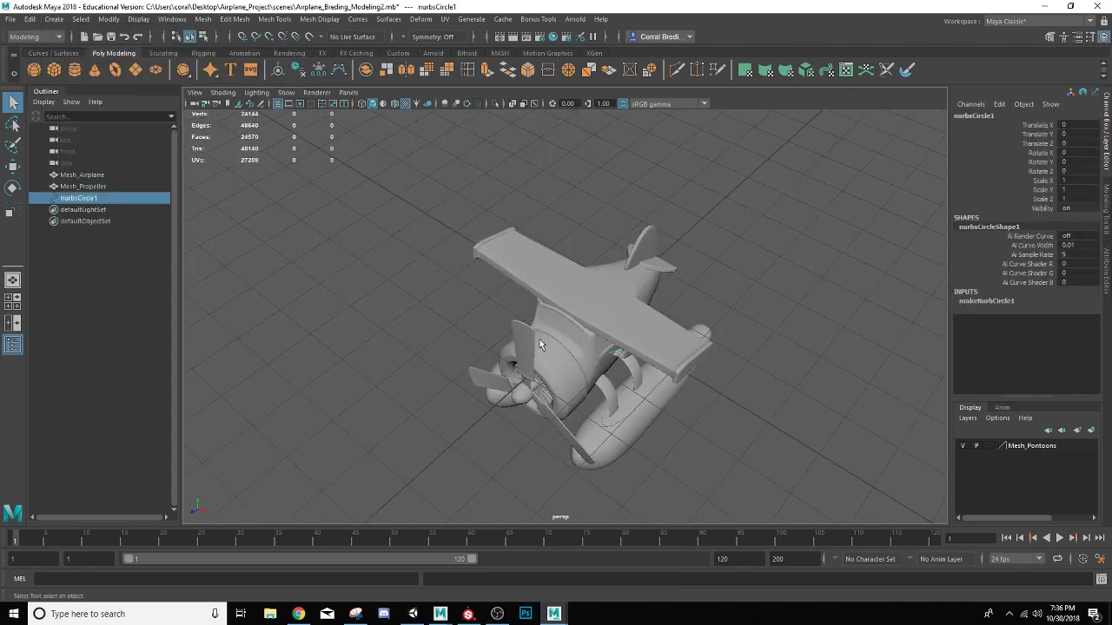
key(r)
drag(594, 317, 807, 266)
alt+drag(570, 359, 623, 360)
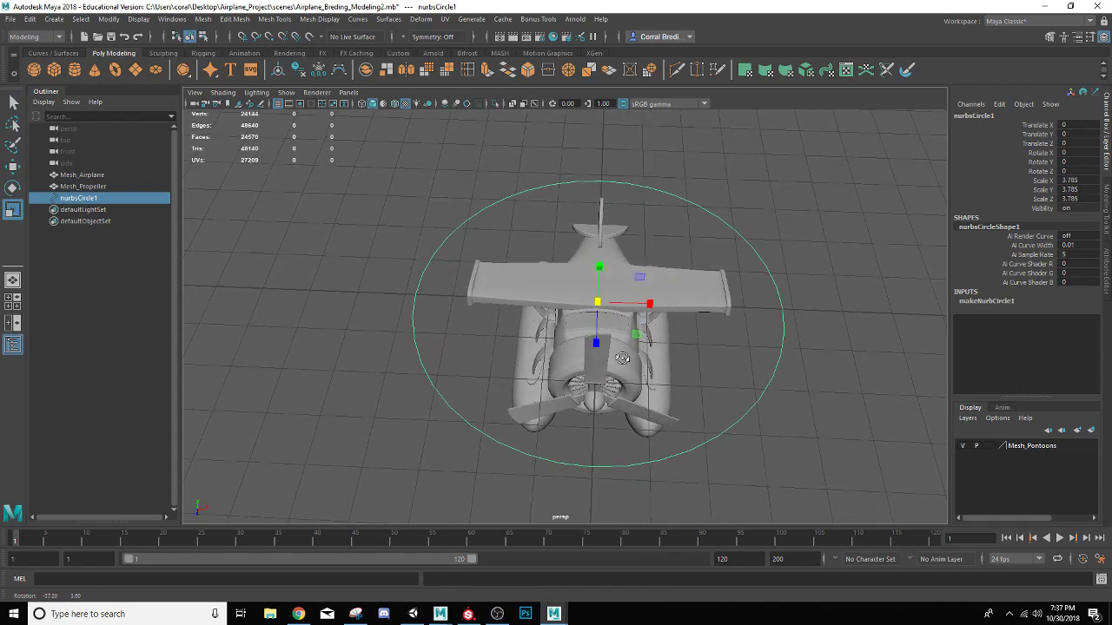
scroll(622, 360, up, 2)
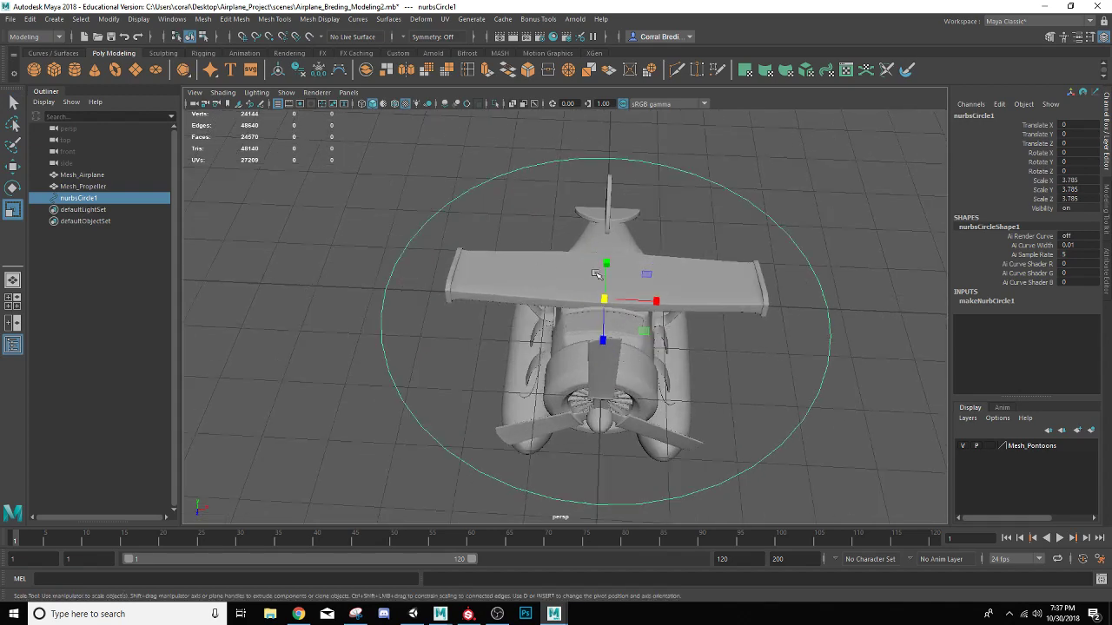
Display wireframe on the shaded models and rename the NURBS circle as CTRL_Airplane
click(395, 103)
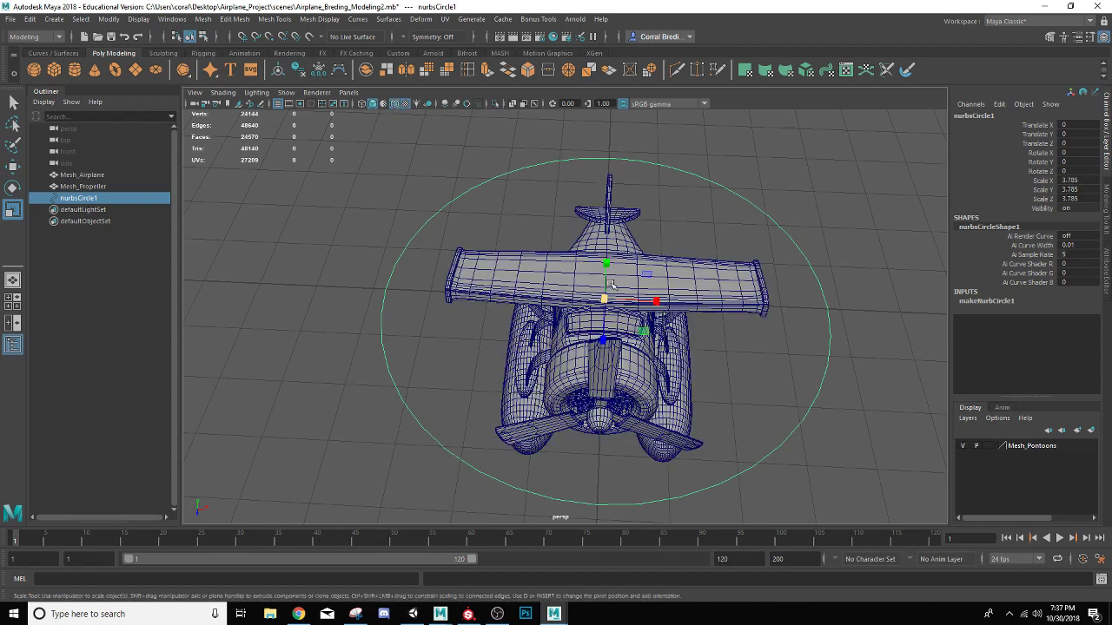
click(805, 252)
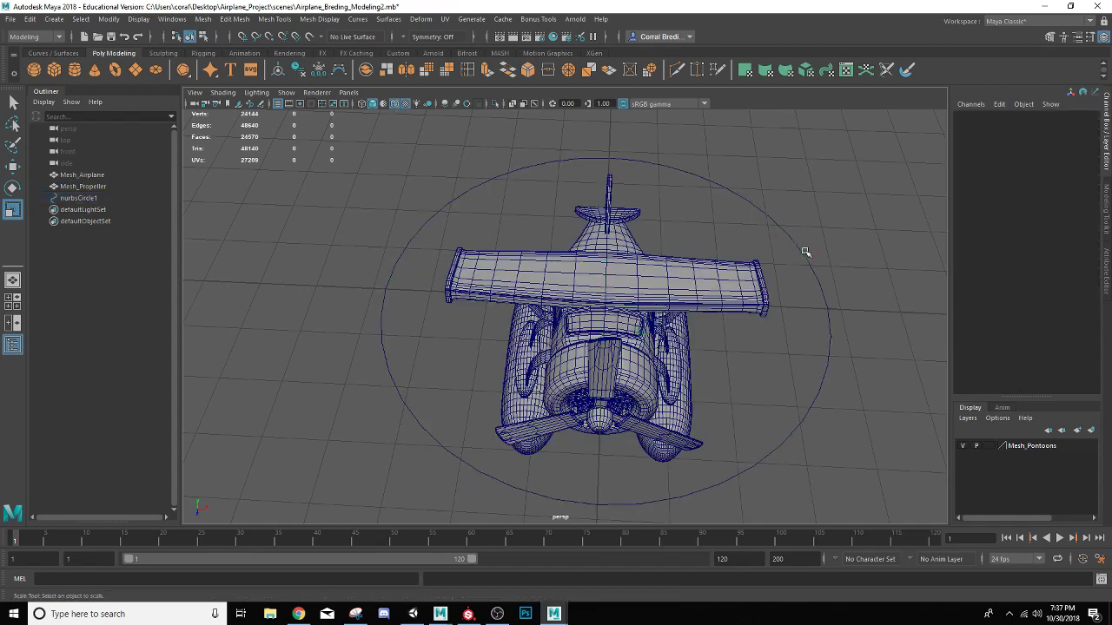
click(797, 254)
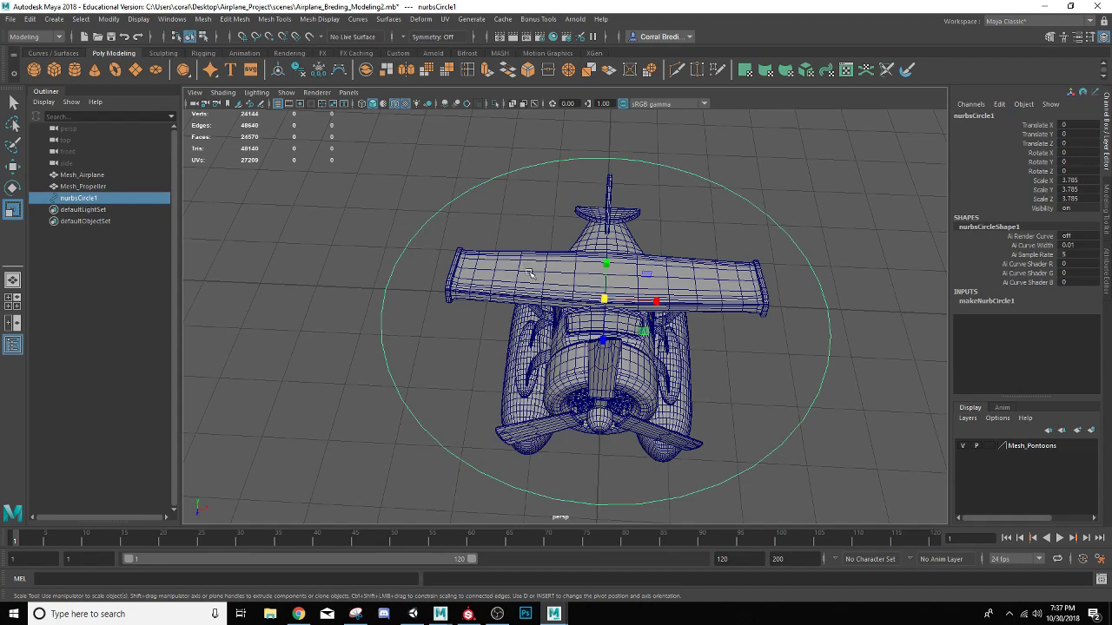
double_click(87, 199)
text(Ct)
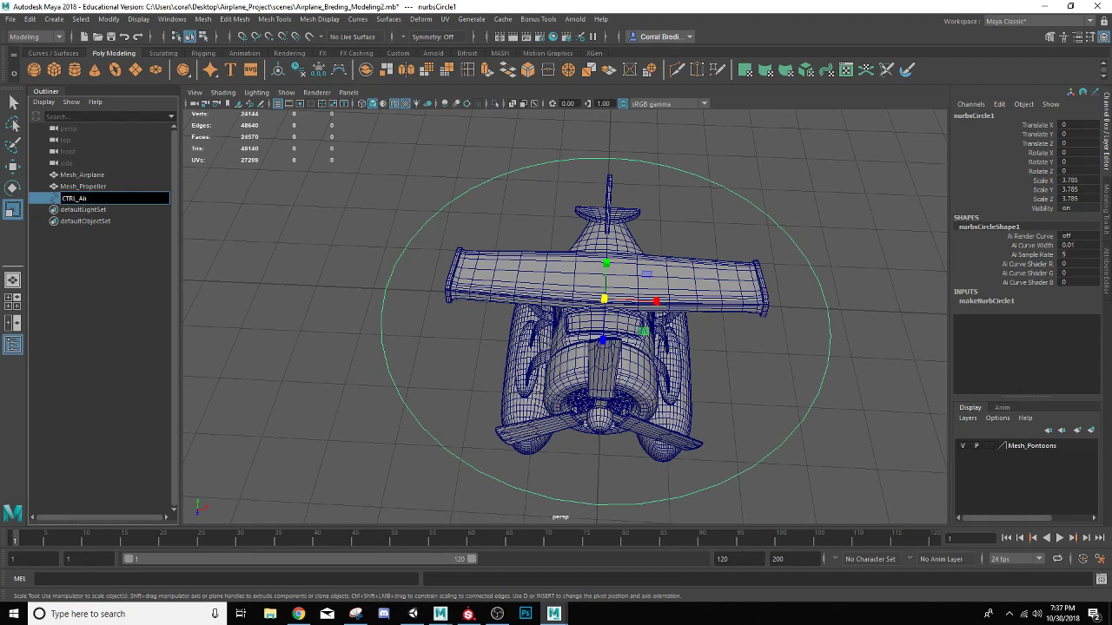
text(RL_Airplane)
key(Return)
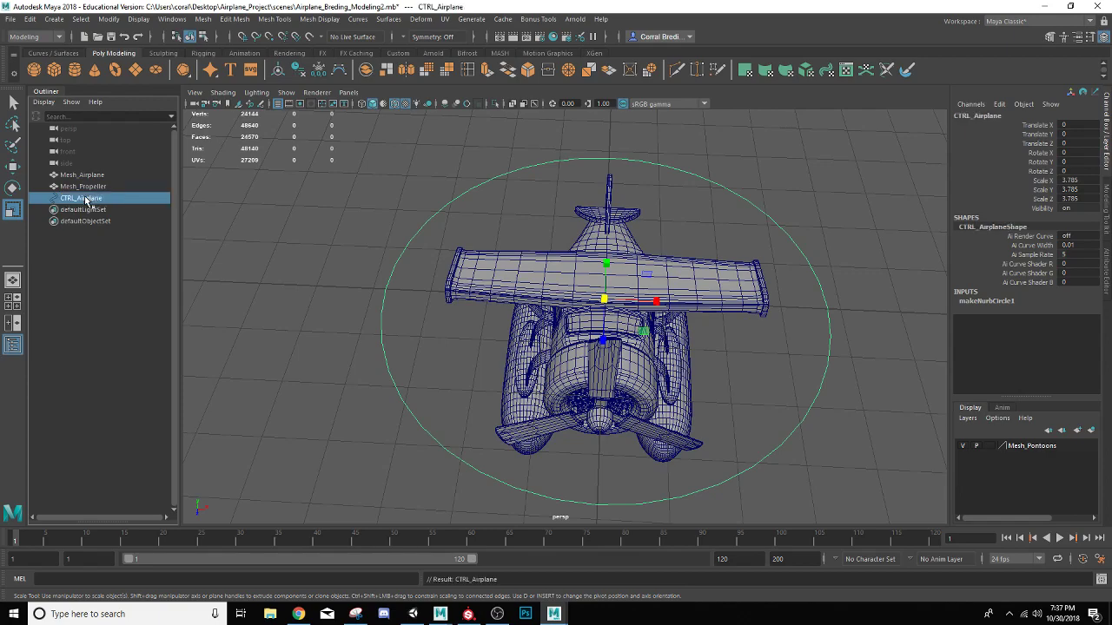
Freeze the transformations of CTRL_Airplane and turn off the wireframe display on the shaded models
alt+drag(424, 352, 436, 332)
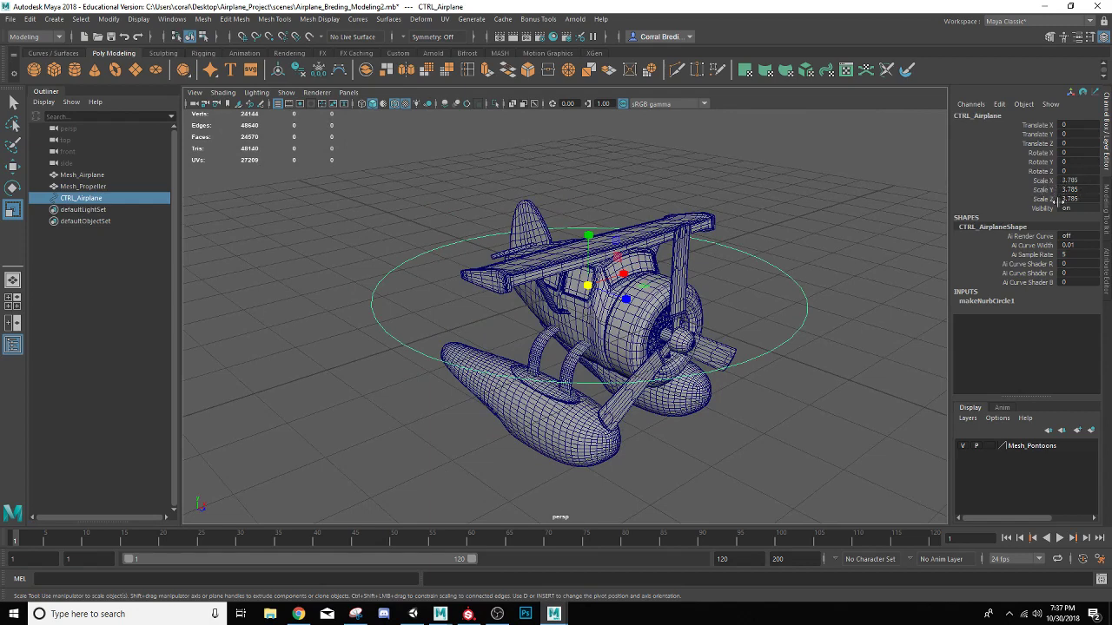
click(319, 72)
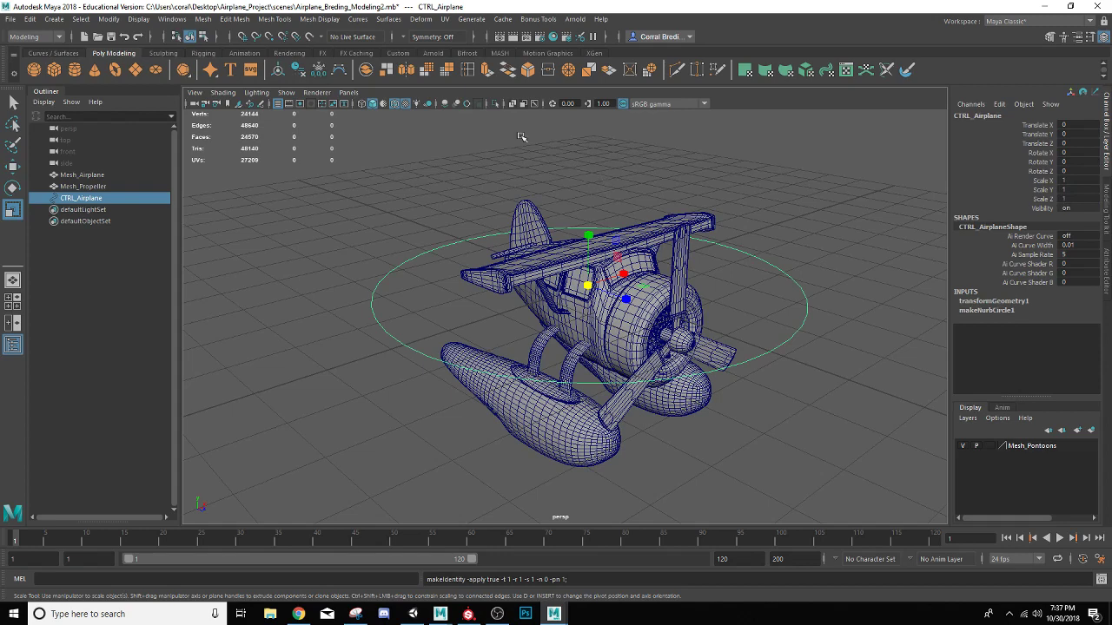
click(393, 105)
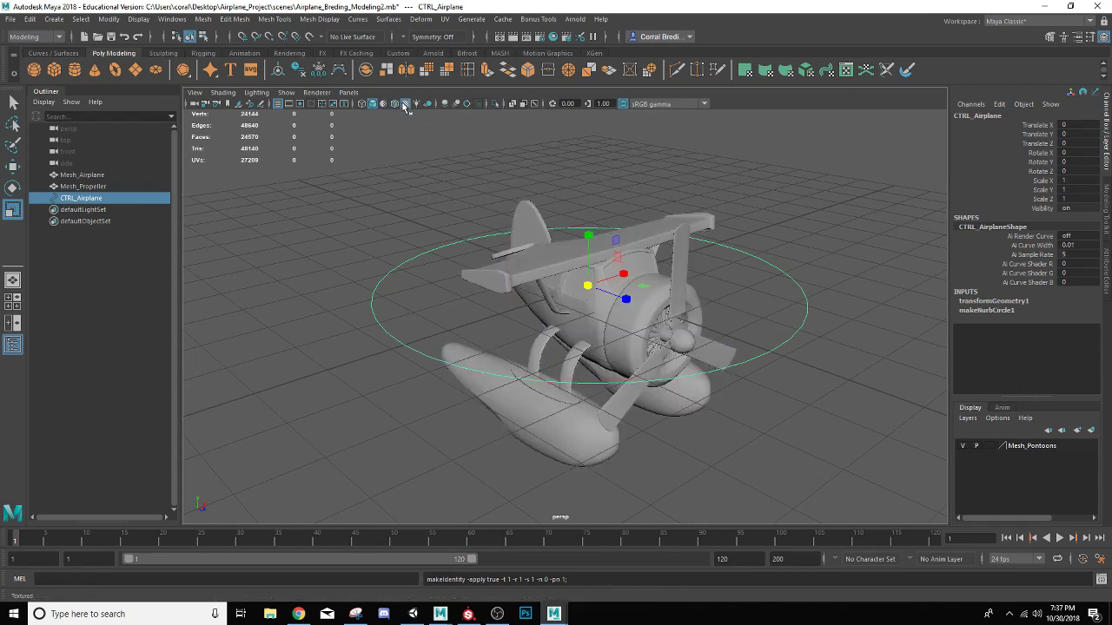
Switch to the Rigging menu set and open the Parent constraint options, keeping the dialog clear of the airplane
mouse_move(509, 186)
alt+mouse_down()
mouse_move(487, 188)
mouse_move(489, 202)
mouse_move(455, 200)
mouse_move(513, 186)
alt+mouse_up()
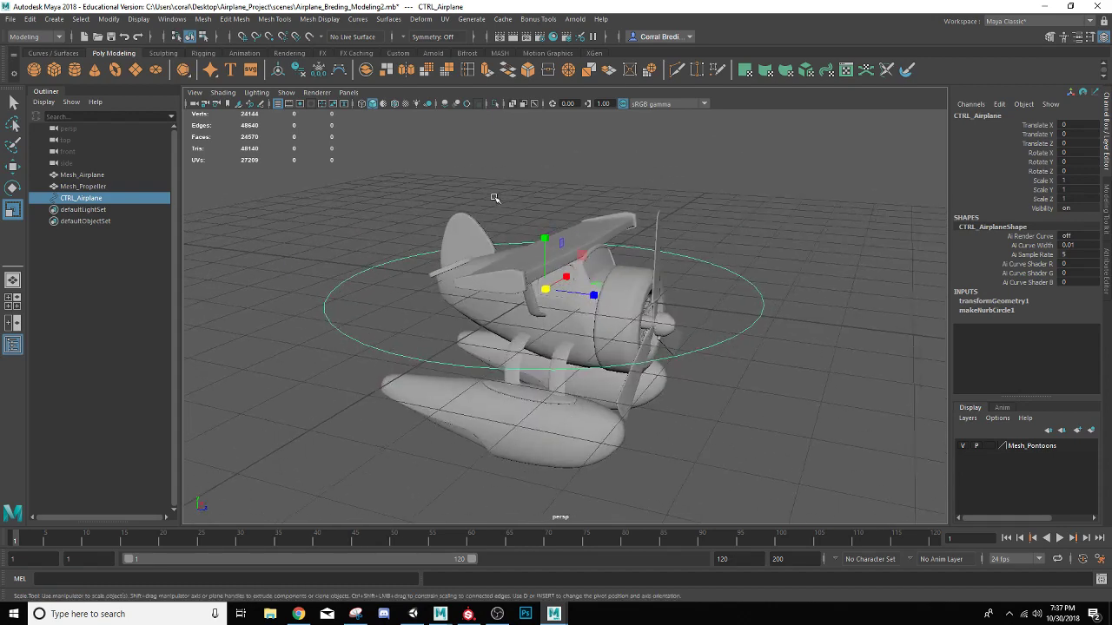
scroll(483, 244, up, 5)
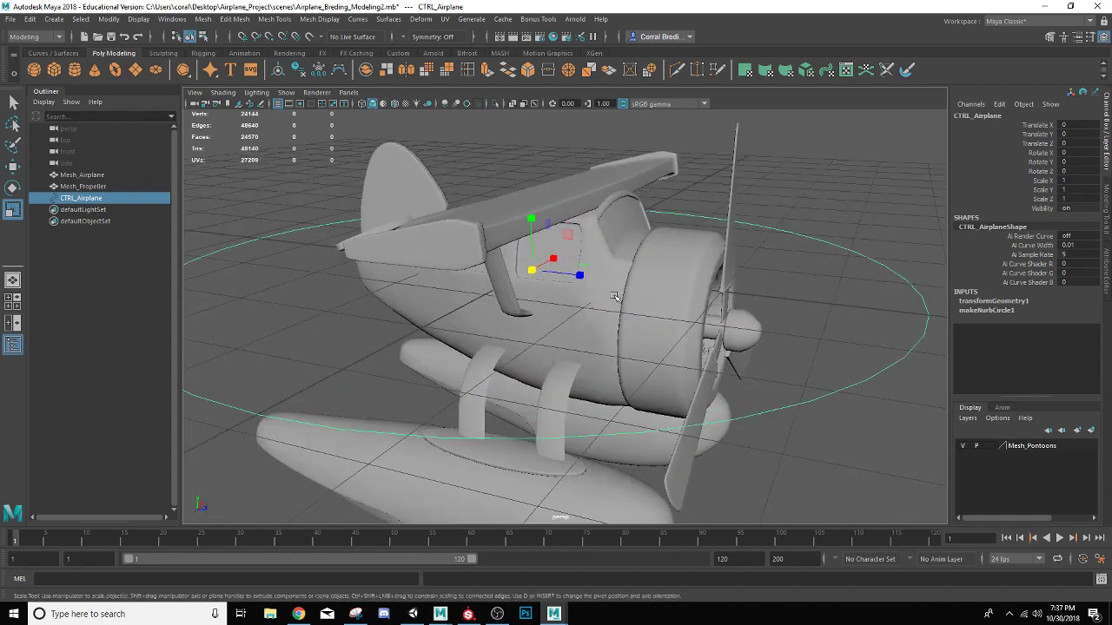
click(611, 307)
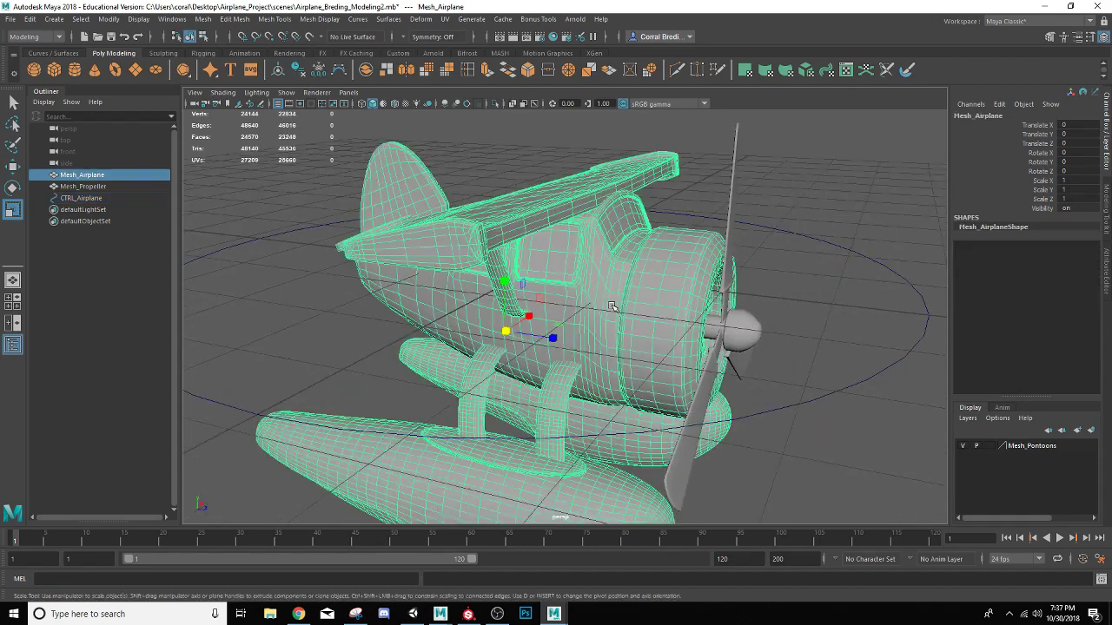
click(60, 38)
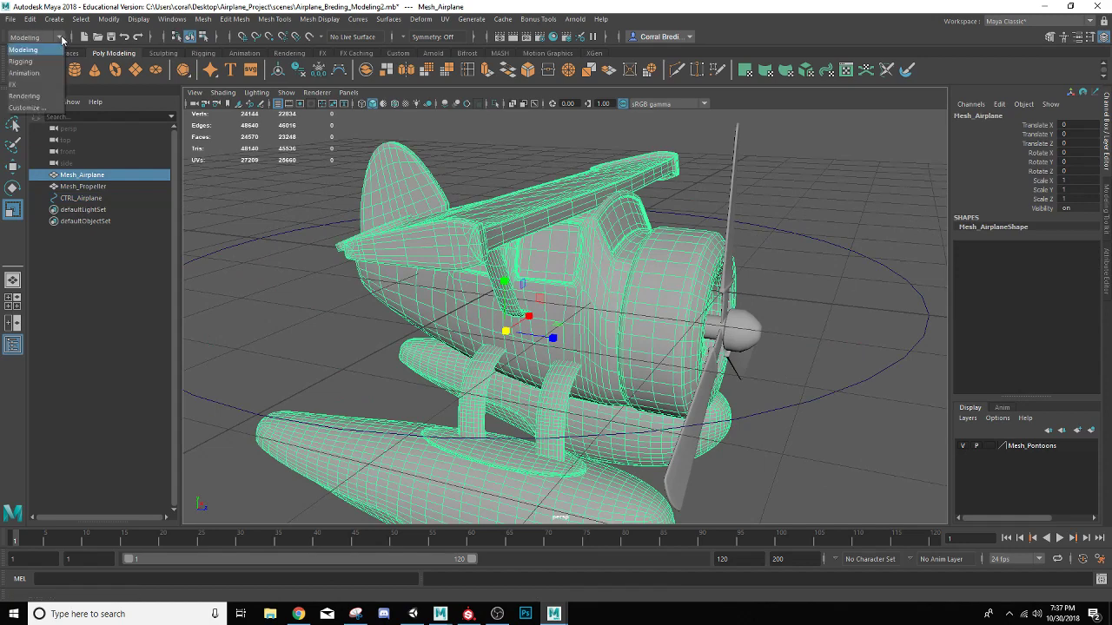
click(38, 62)
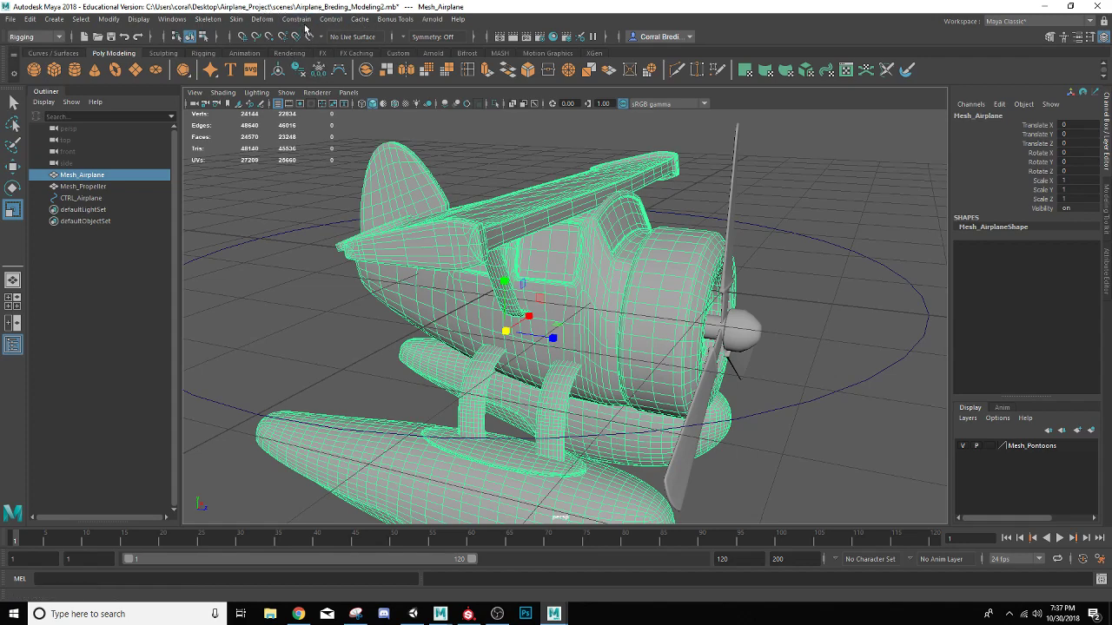
click(303, 21)
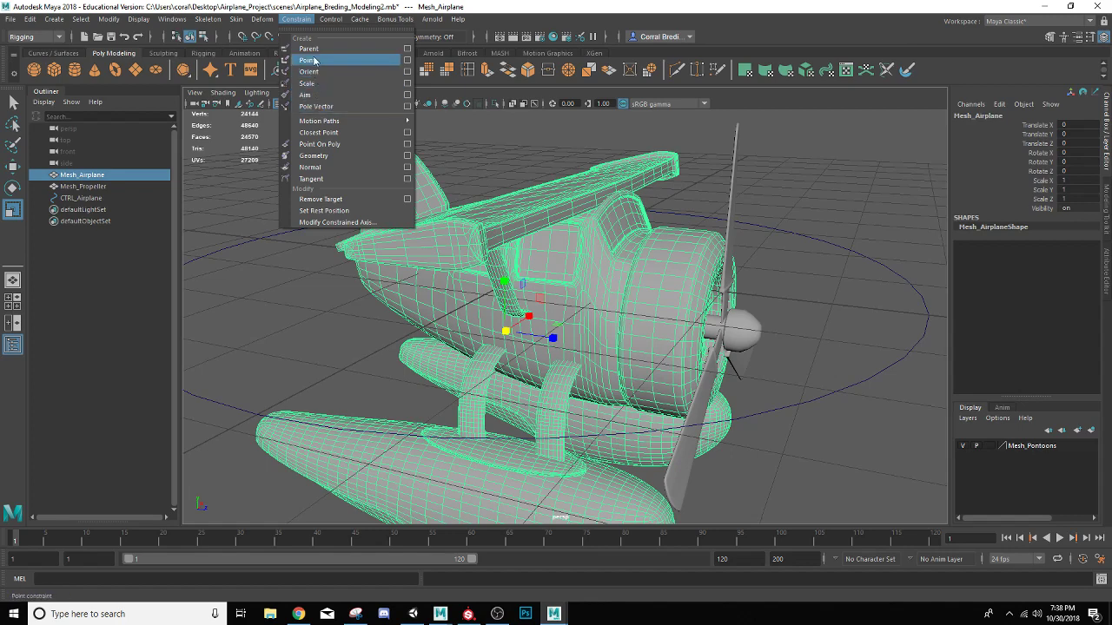
click(408, 51)
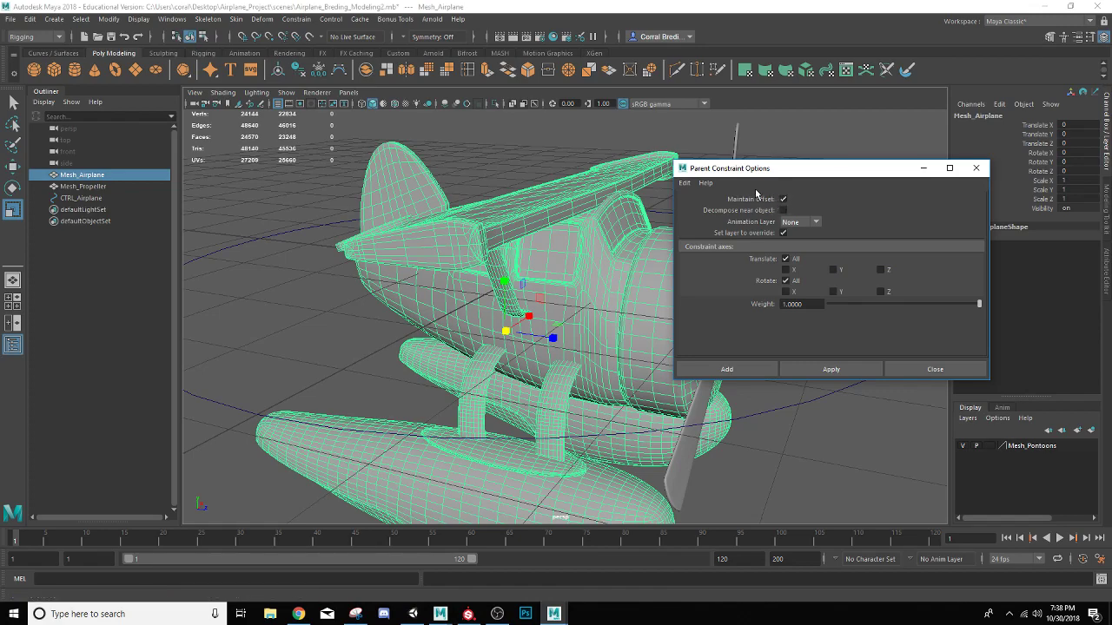
drag(783, 169, 903, 249)
Parent-constrain Mesh_Airplane to the CTRL_Airplane circle with Maintain Offset on and all translate and rotate axes, and close the options
alt+drag(361, 316, 365, 289)
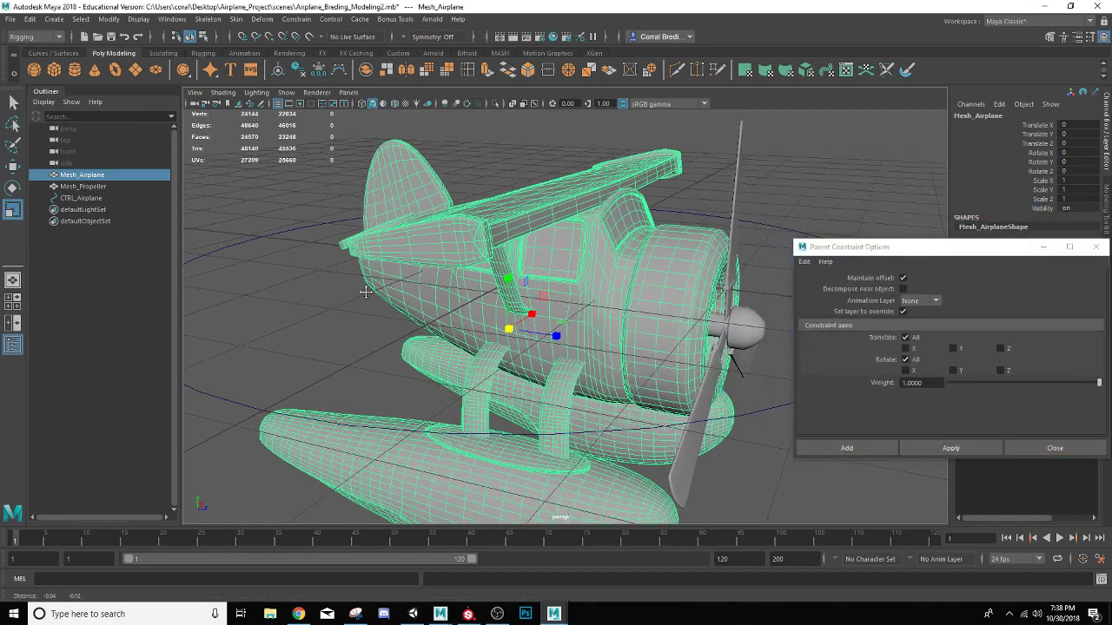
alt+middle_drag(365, 288, 416, 257)
alt+drag(416, 256, 323, 291)
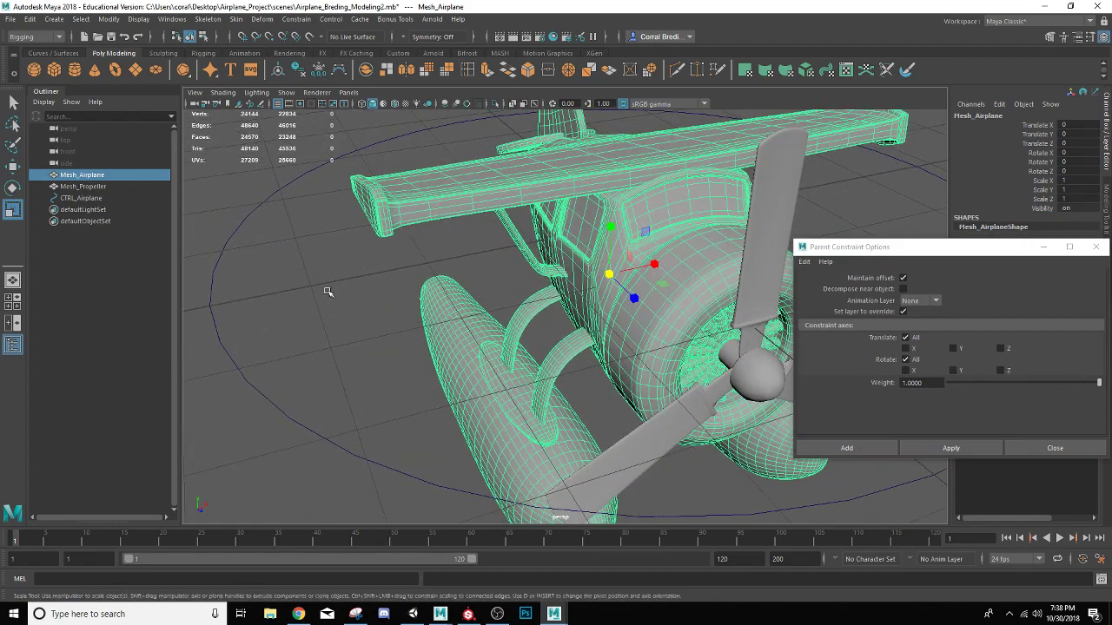
click(269, 396)
key(f)
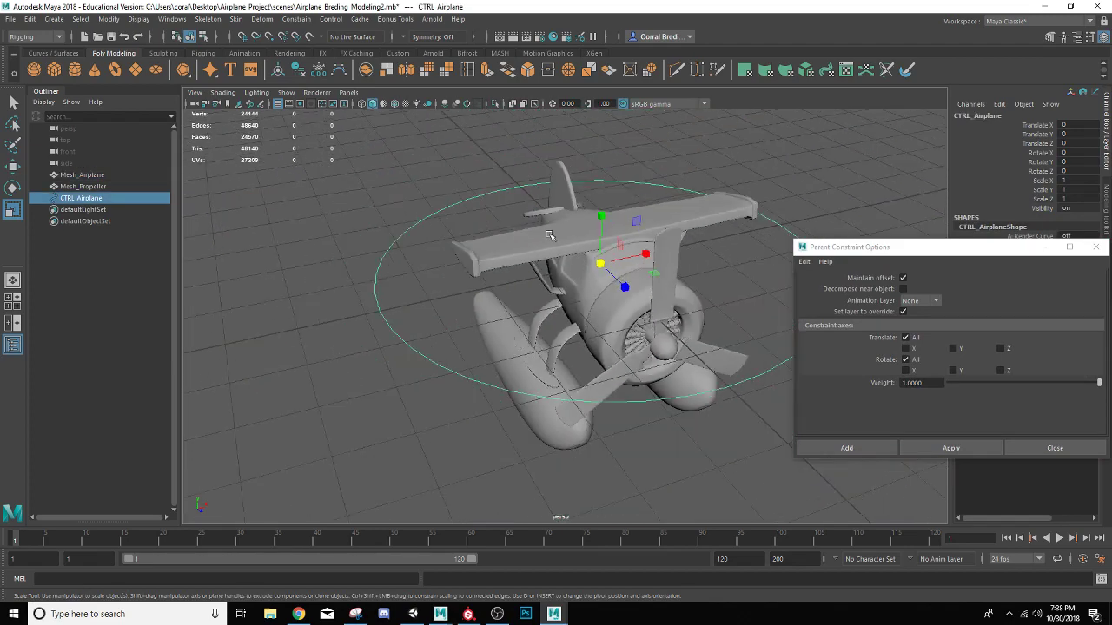
mouse_move(551, 236)
alt+mouse_down()
mouse_move(578, 238)
mouse_move(536, 246)
alt+mouse_up()
alt+middle_drag(535, 243, 417, 230)
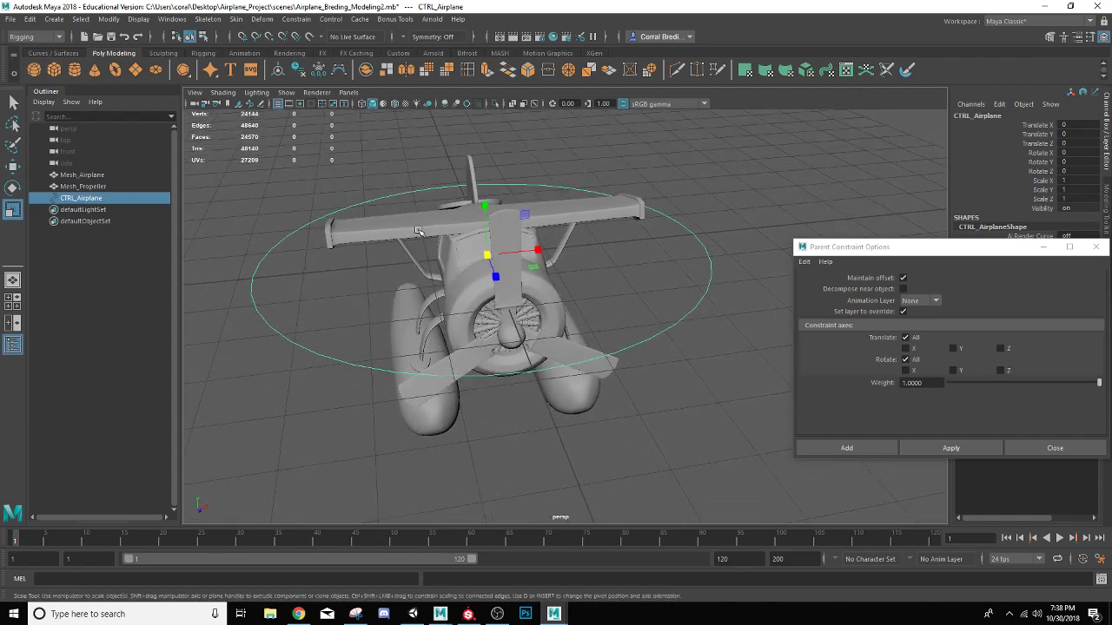
alt+drag(416, 232, 379, 305)
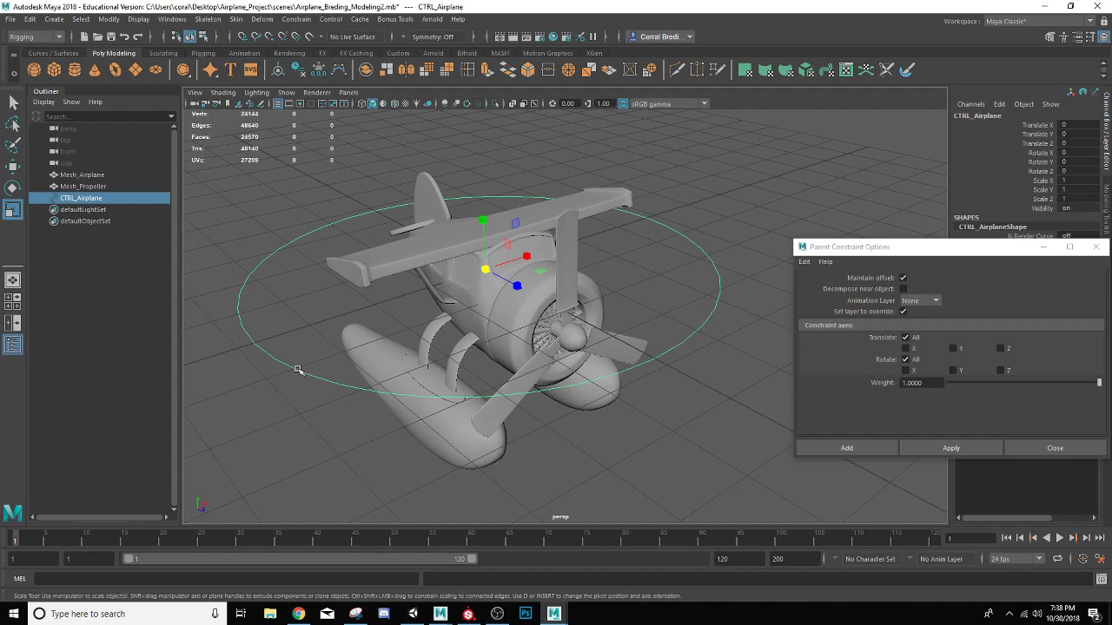
shift+click(383, 265)
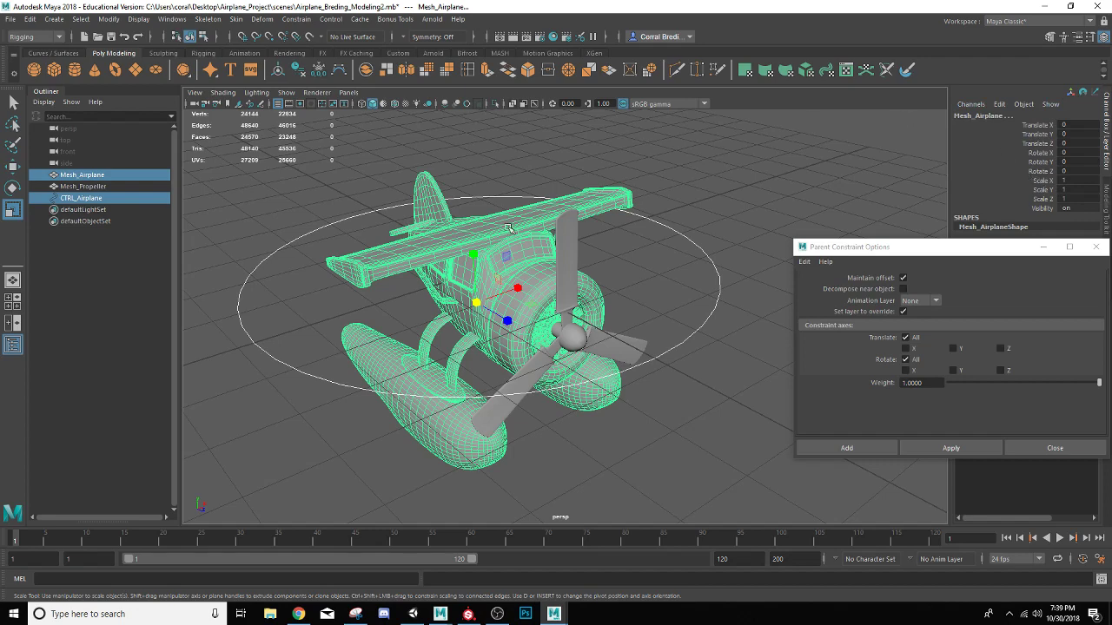
click(935, 450)
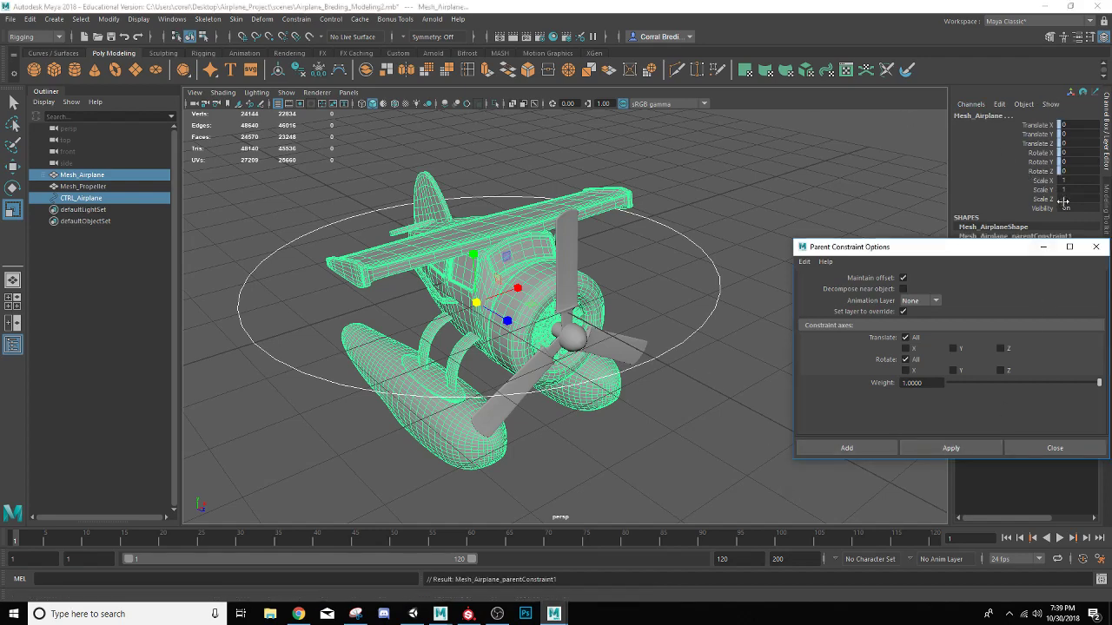
click(1095, 246)
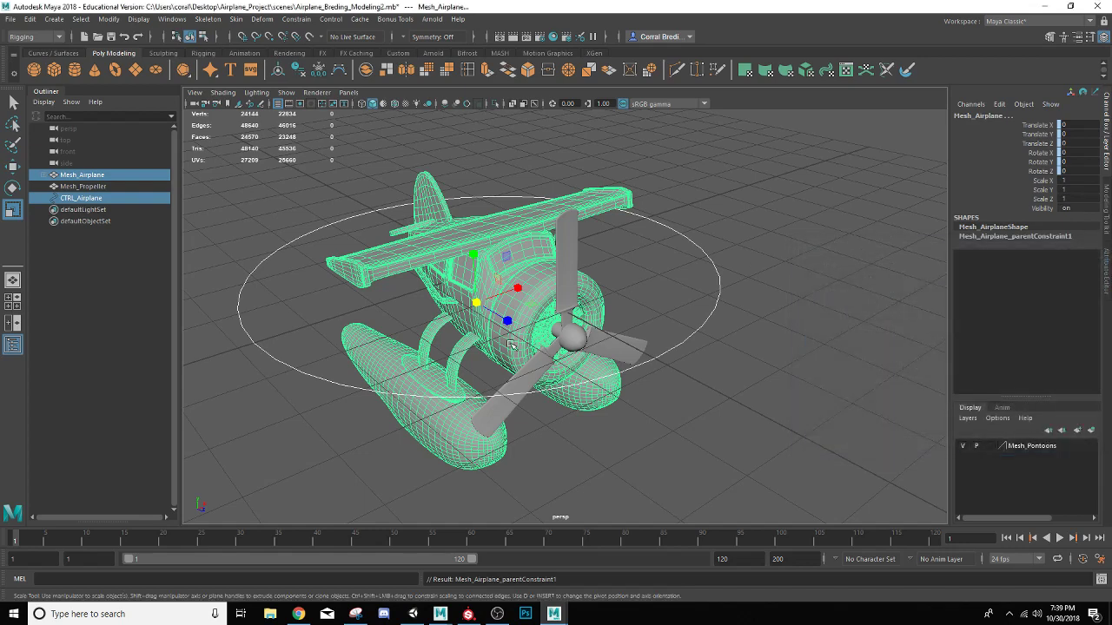
Test the constraint by rotating and moving the CTRL_Airplane circle, and undo each transformation
click(687, 339)
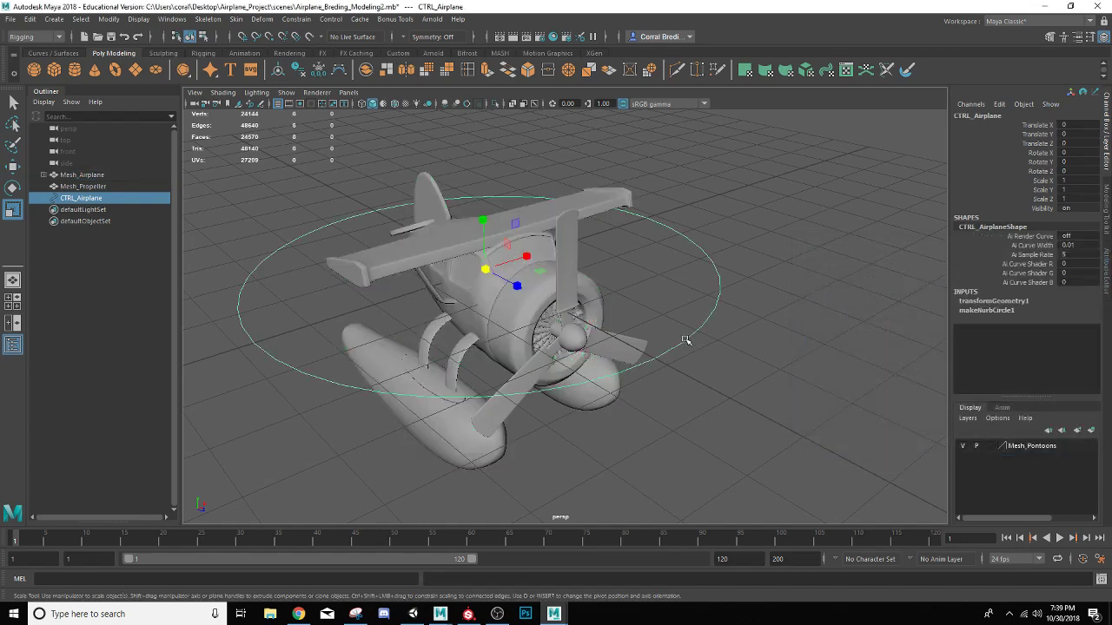
key(e)
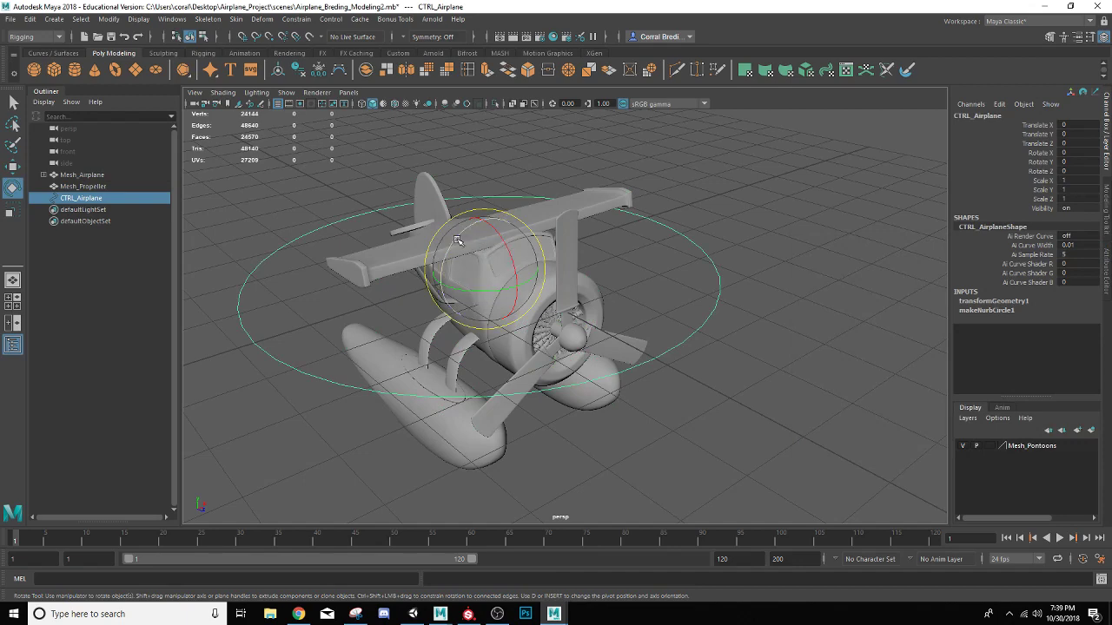
mouse_move(459, 240)
mouse_down()
mouse_move(436, 265)
mouse_move(509, 288)
mouse_move(461, 186)
mouse_move(474, 252)
mouse_up()
key(ctrl+z)
key(ctrl+z)
key(w)
key(ctrl+z)
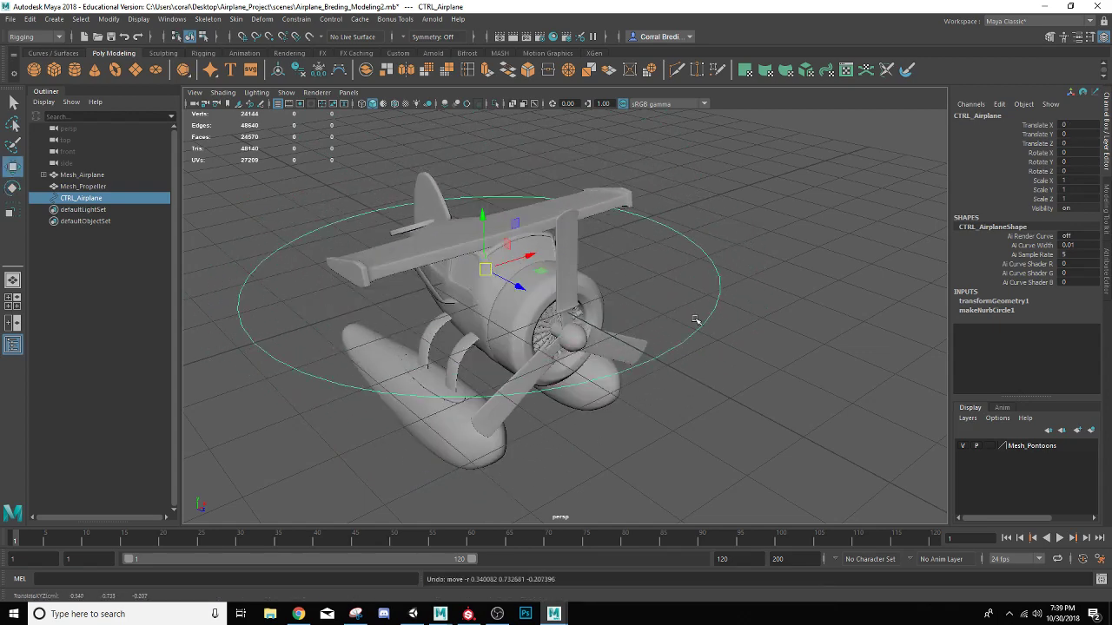
alt+drag(604, 362, 556, 336)
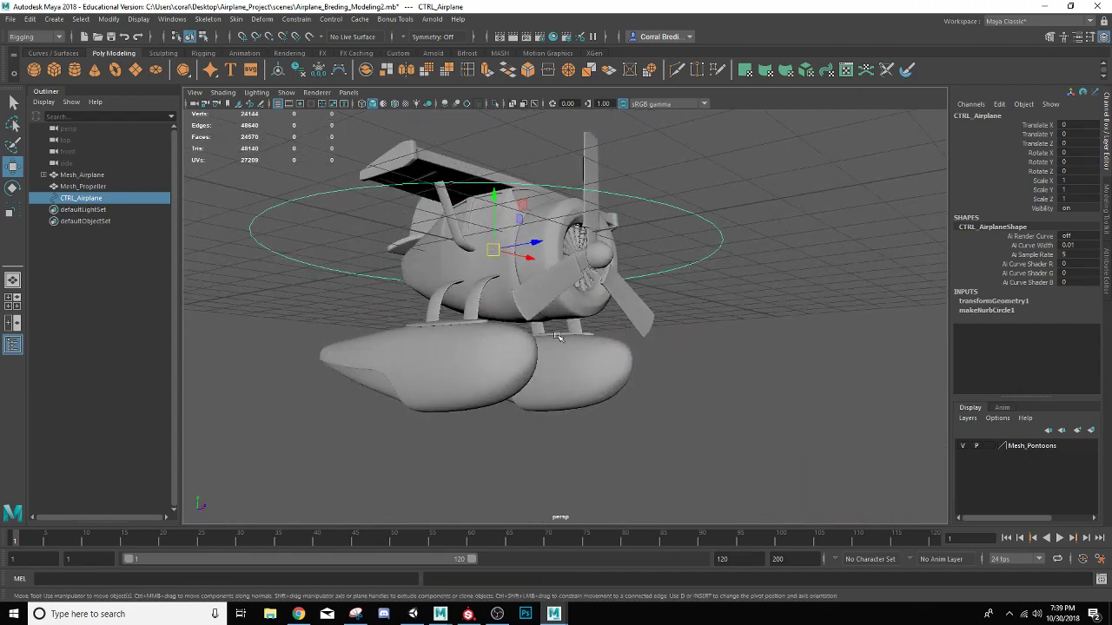
click(467, 284)
alt+drag(515, 285, 697, 346)
click(699, 345)
click(695, 350)
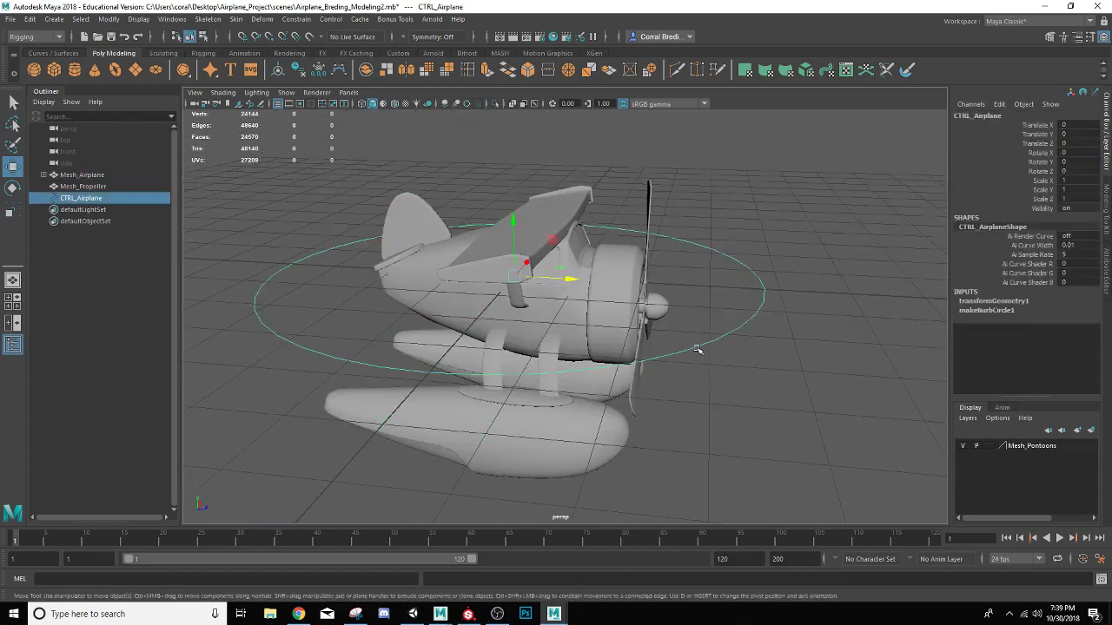
Lock all translate and rotate channels of Mesh_Airplane and clear the selection
click(604, 330)
alt+drag(554, 317, 520, 314)
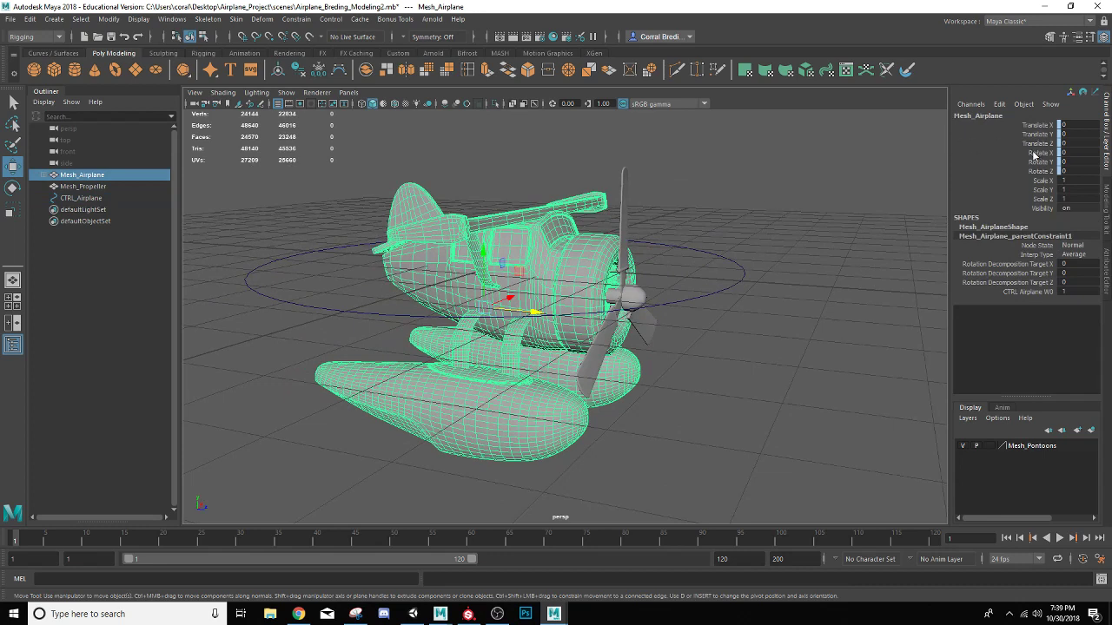
drag(1036, 175, 1033, 130)
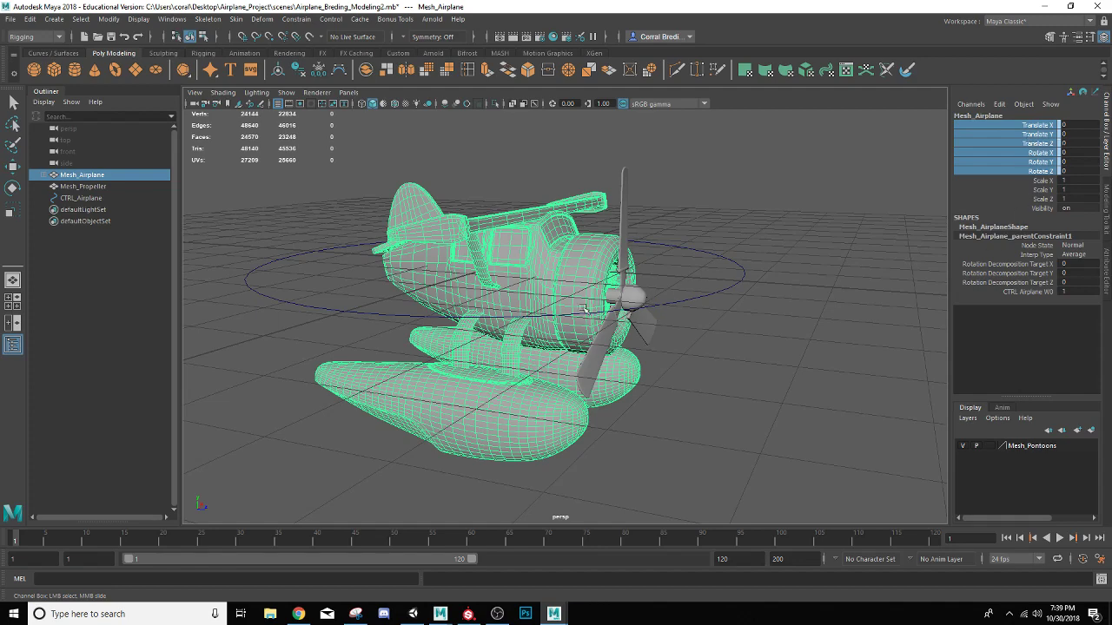
alt+drag(584, 308, 811, 257)
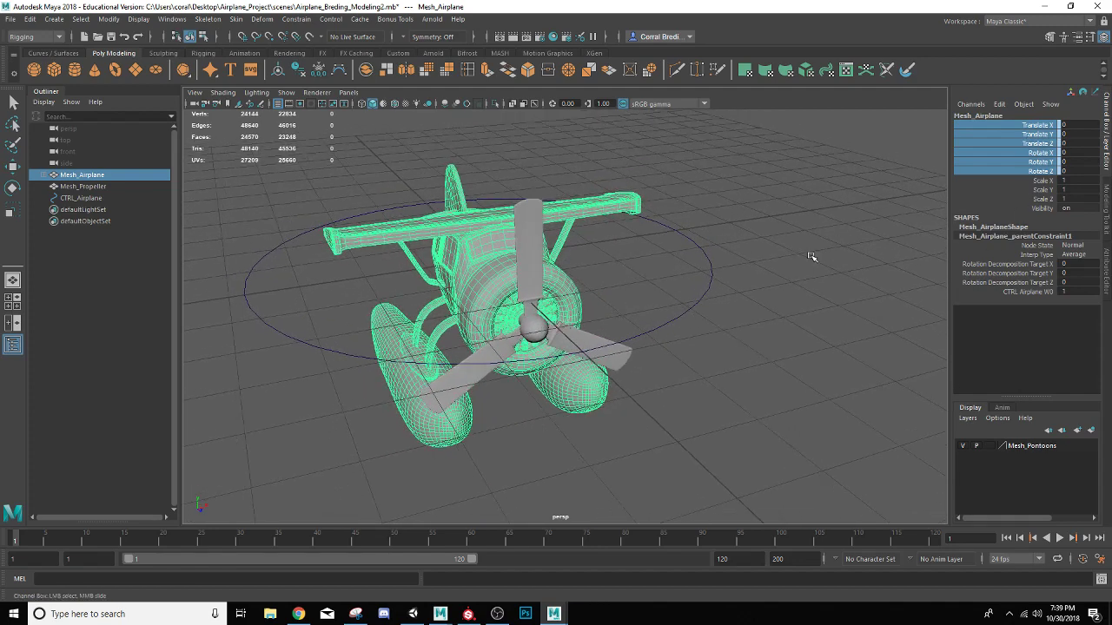
right_click(1045, 166)
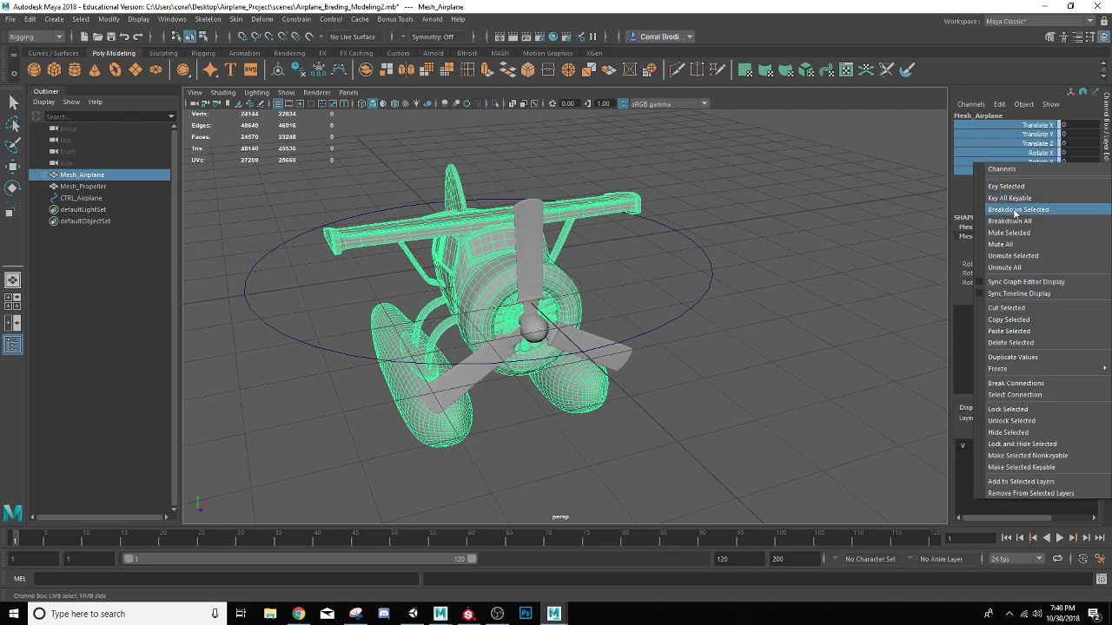
click(1029, 409)
key(w)
click(694, 341)
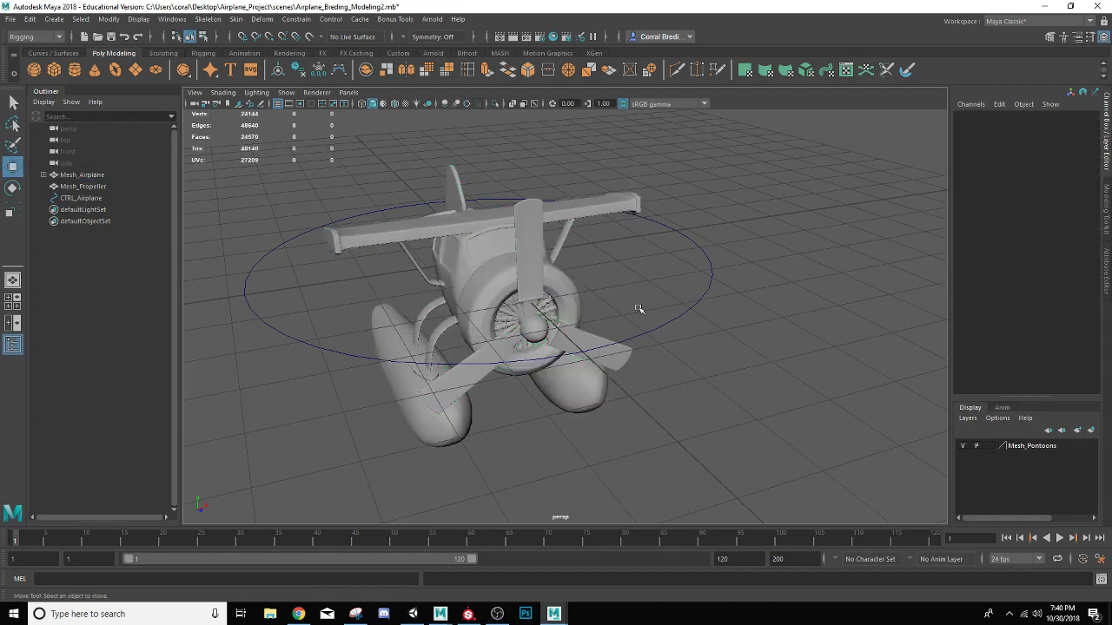
Check the locked Mesh_Airplane, test-move the CTRL_Airplane circle along Z, and undo the move
click(560, 291)
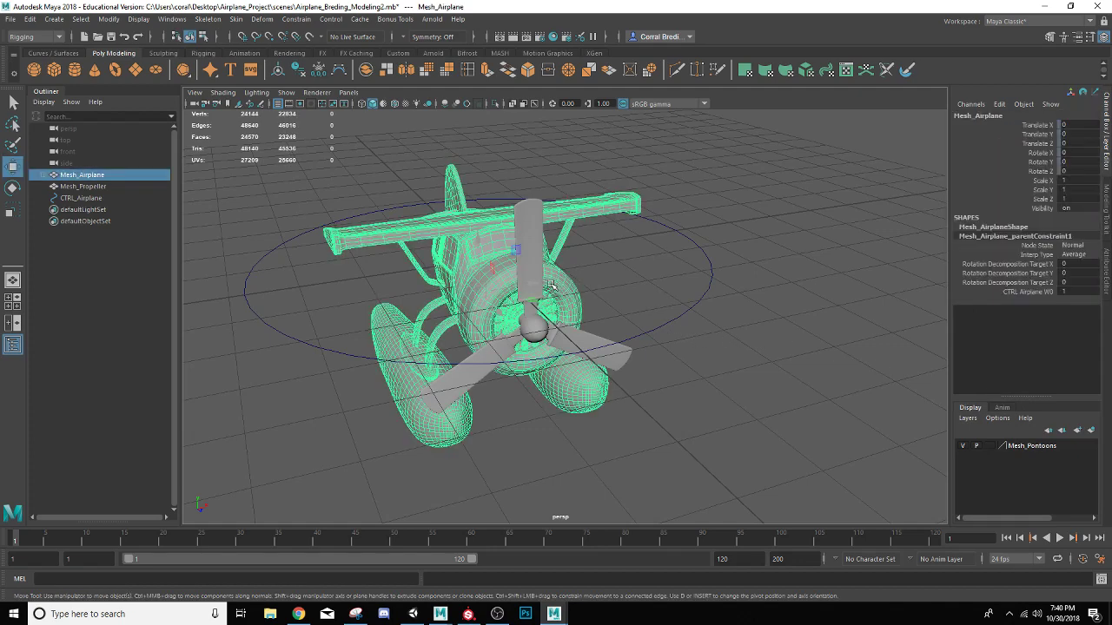
alt+drag(479, 266, 514, 278)
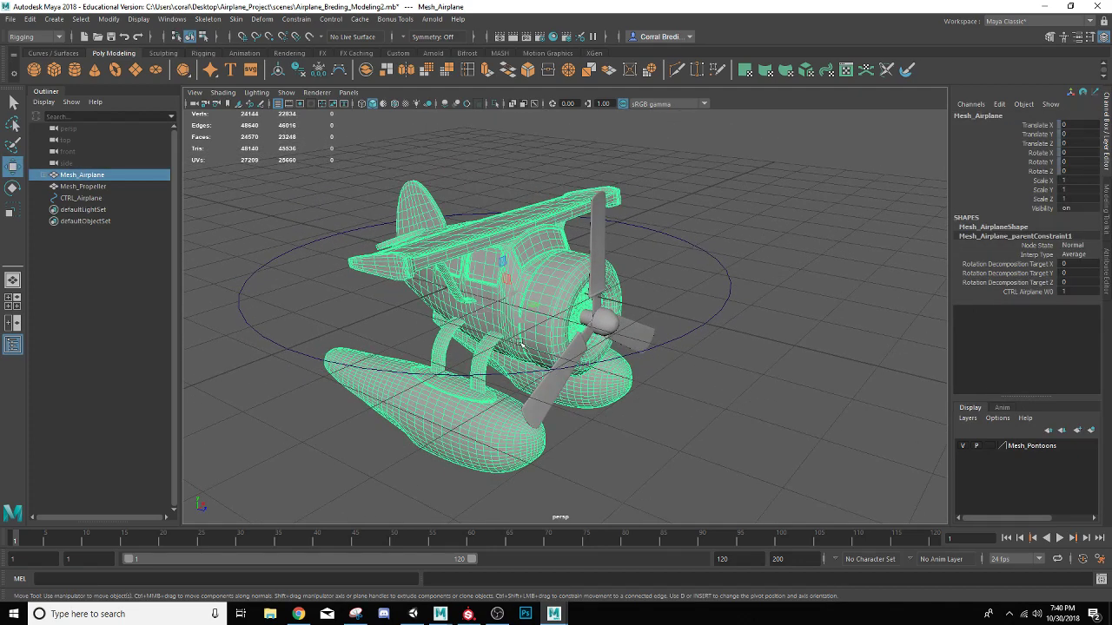
click(722, 315)
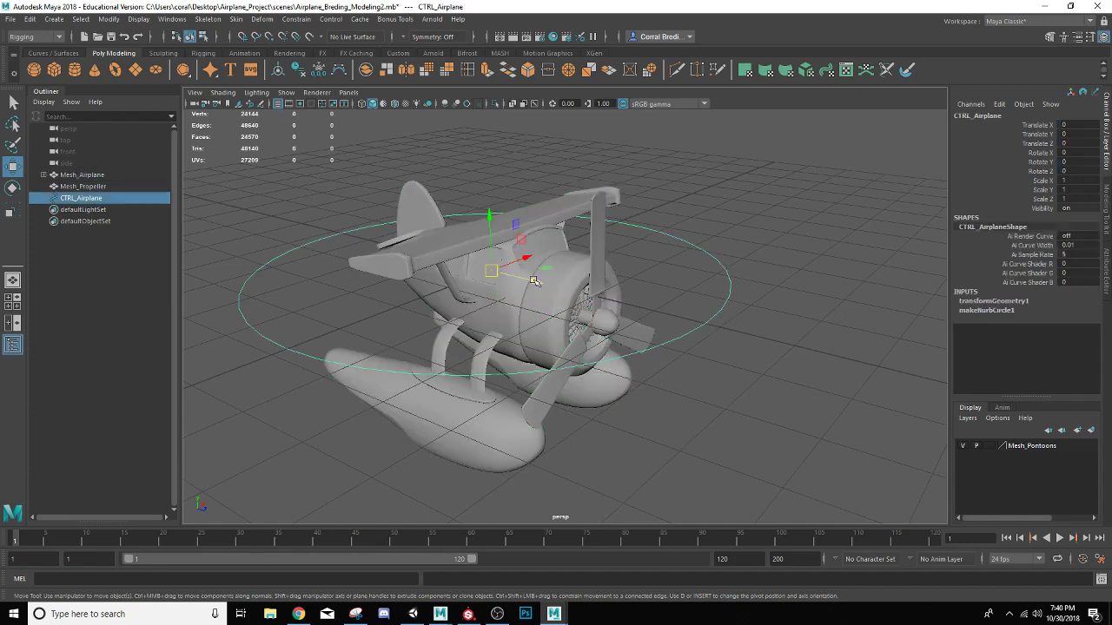
drag(534, 281, 542, 269)
key(ctrl+z)
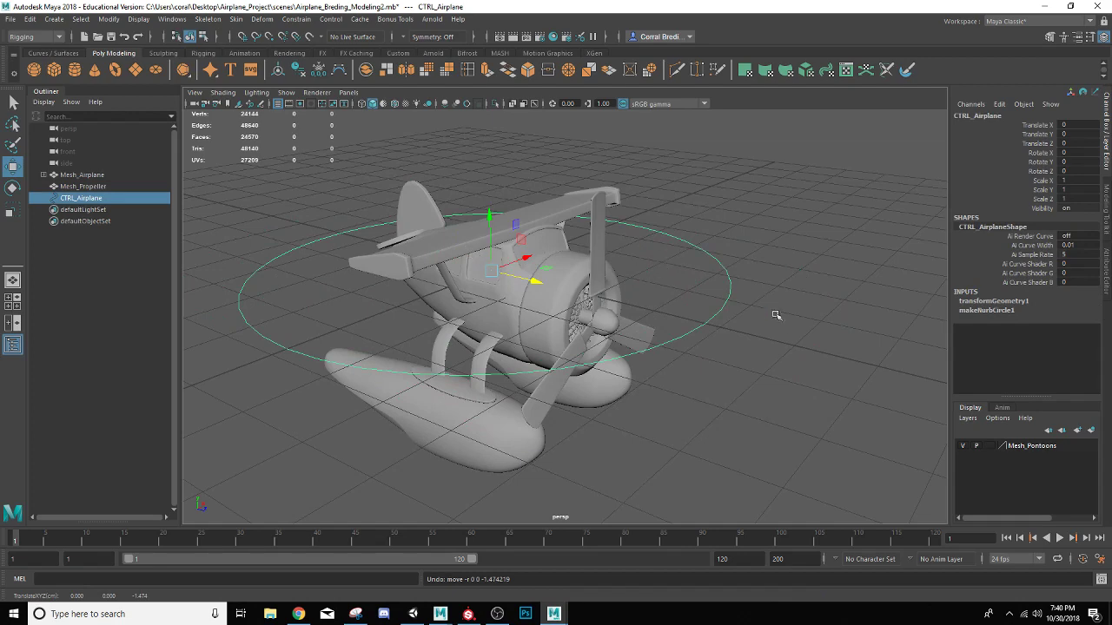
click(777, 324)
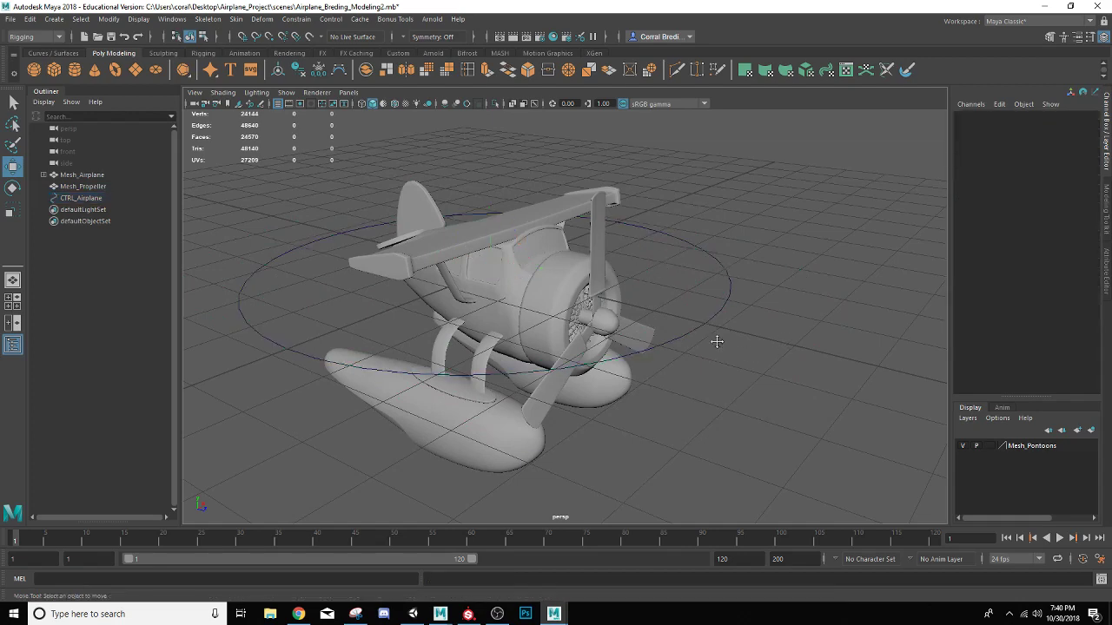
Create a NURBS circle for the propeller and move it forward about 2.5 units along Z to the airplane's nose
alt+drag(716, 342, 636, 263)
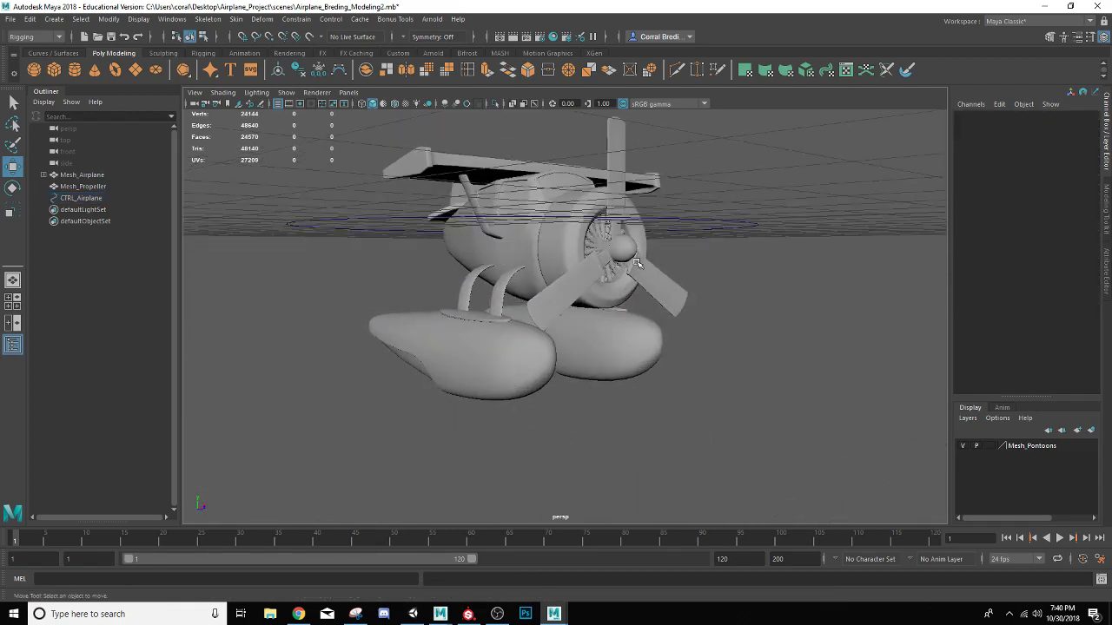
click(667, 208)
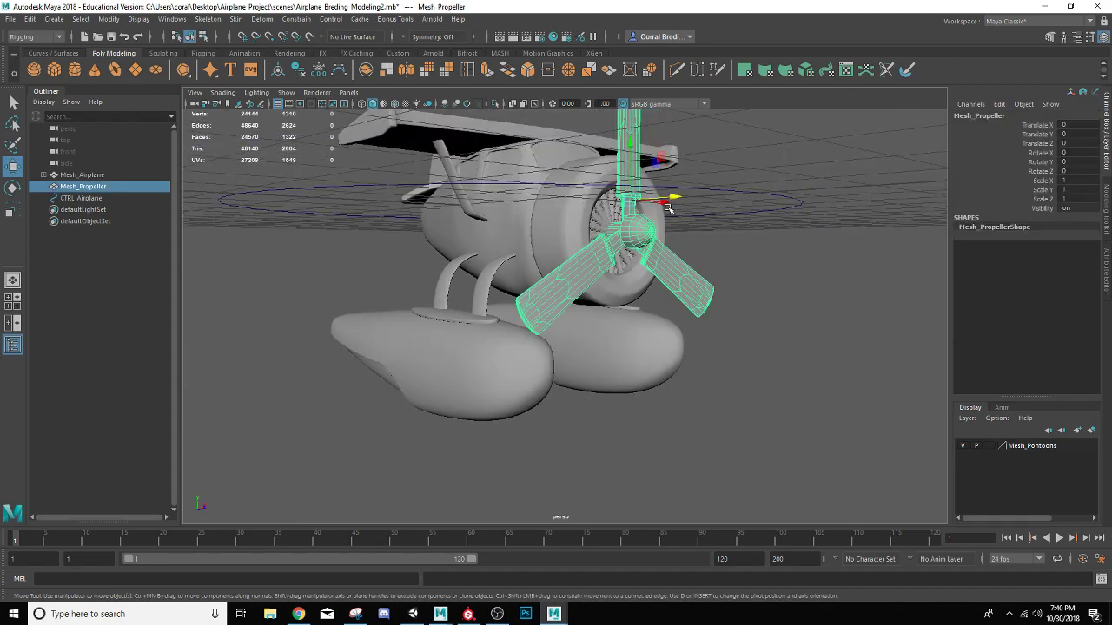
alt+drag(652, 215, 625, 215)
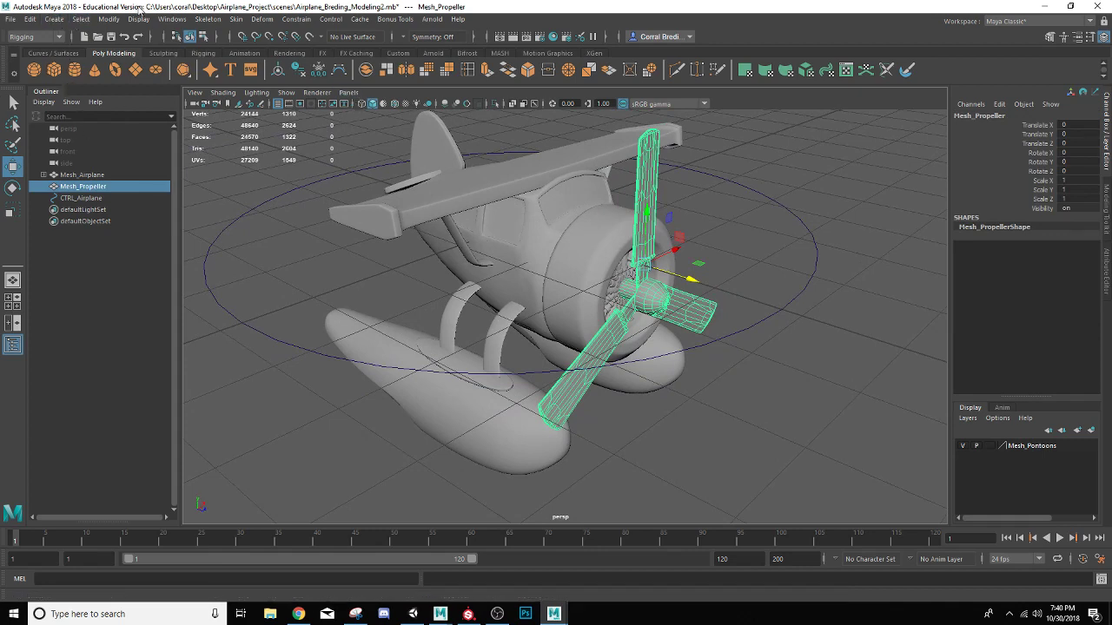
click(51, 21)
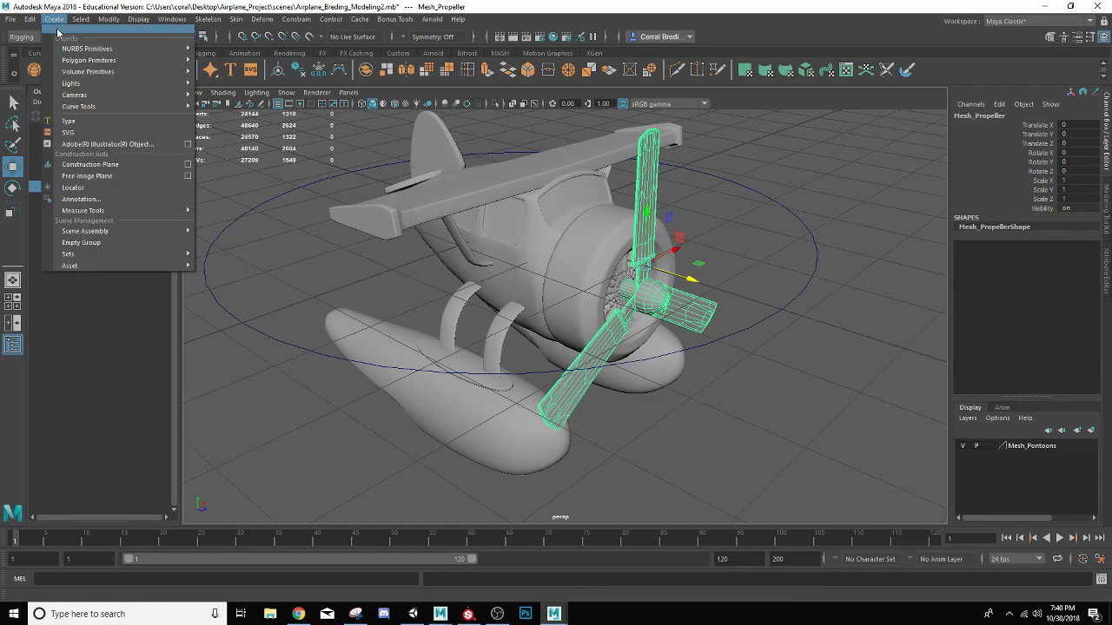
mouse_move(105, 49)
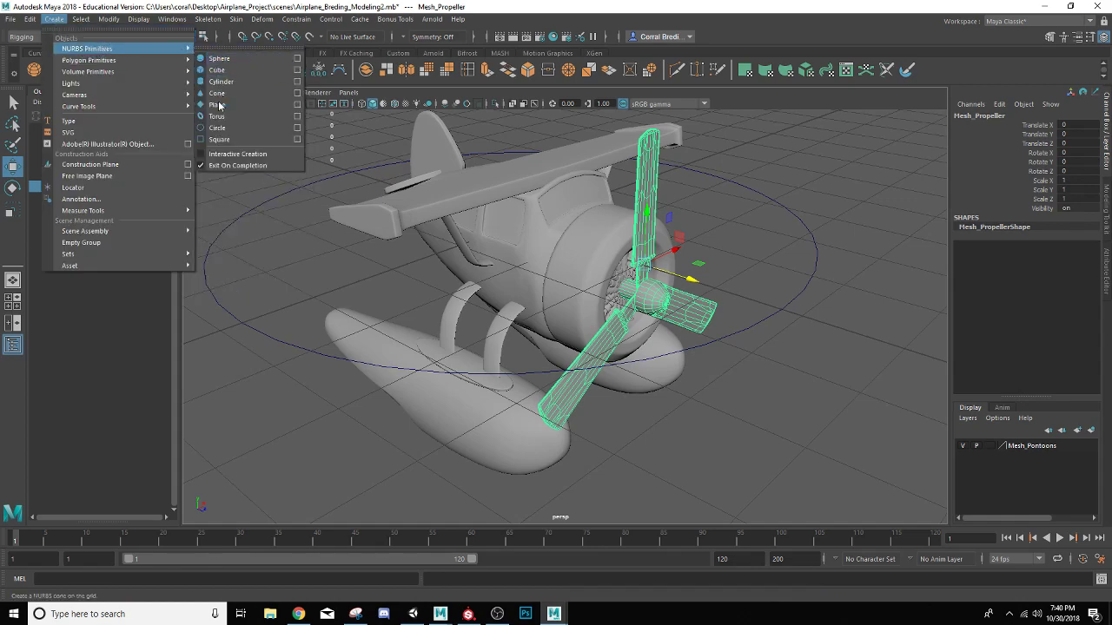
click(217, 127)
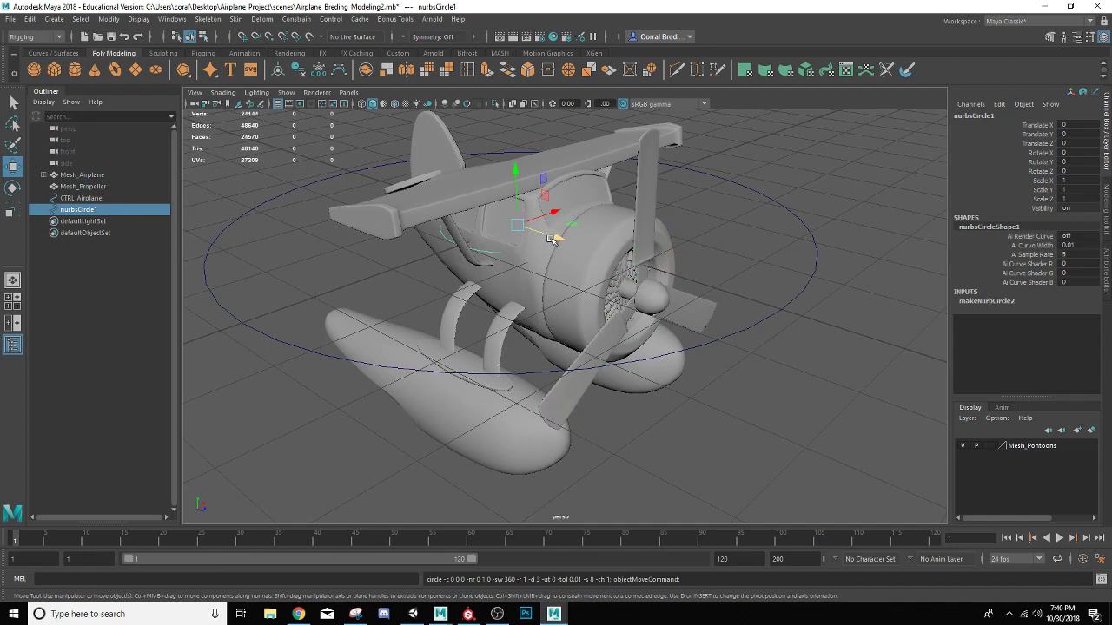
drag(554, 241, 724, 270)
Stand the new circle upright by setting its Rotate X to 90
key(e)
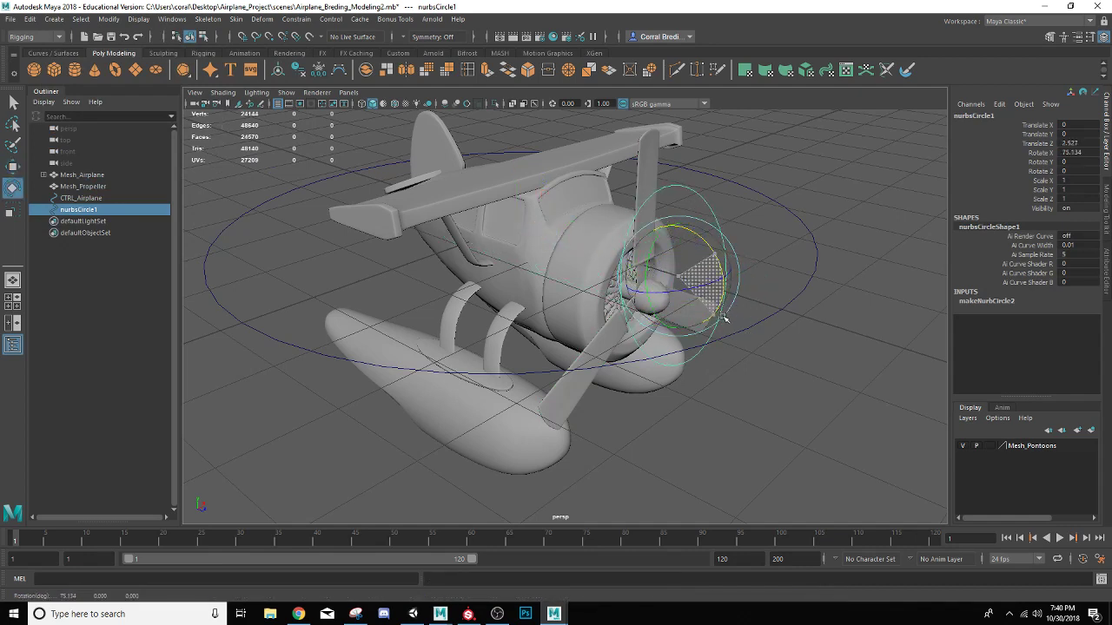
click(1075, 153)
text(90)
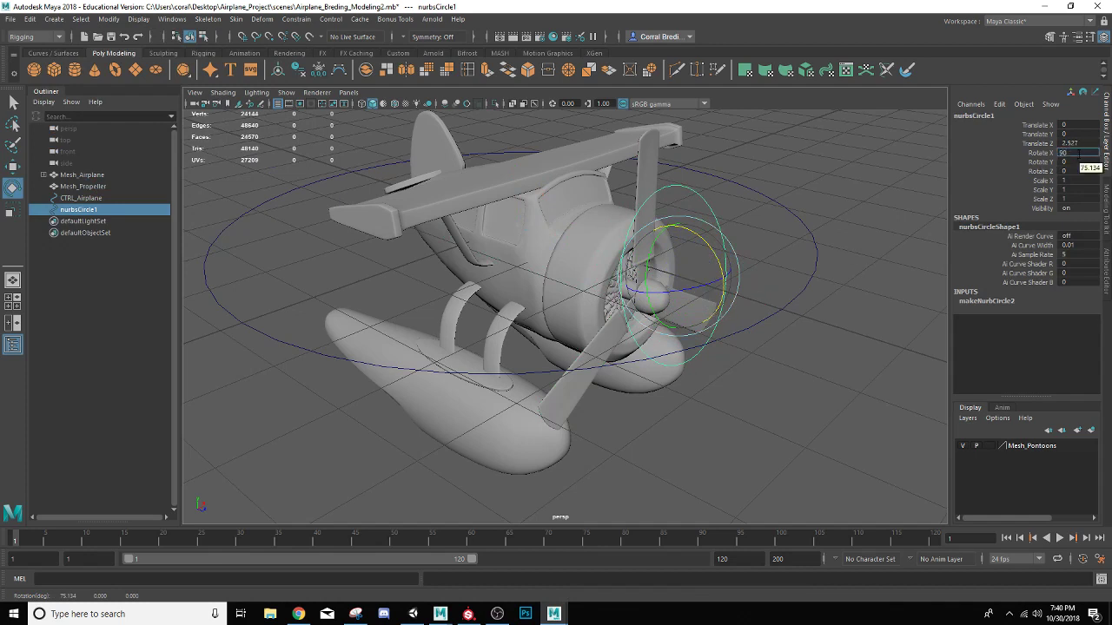
key(Return)
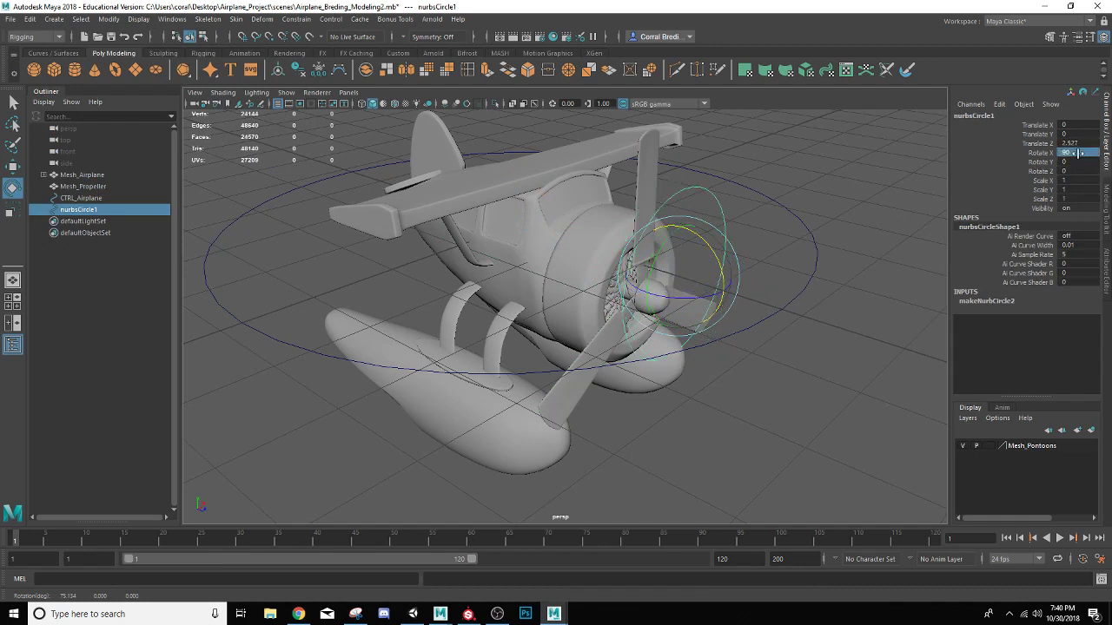
Show wireframe on the shaded models and snap the new circle to the vertex at the tip of the propeller hub
alt+drag(668, 321, 613, 306)
scroll(614, 306, up, 8)
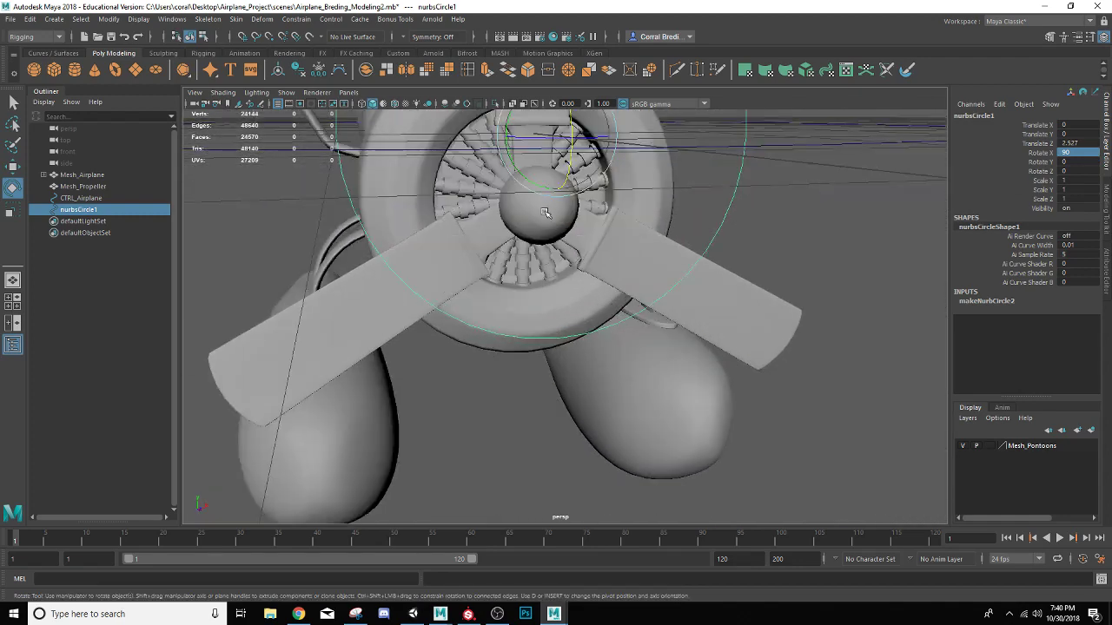
alt+drag(541, 216, 559, 322)
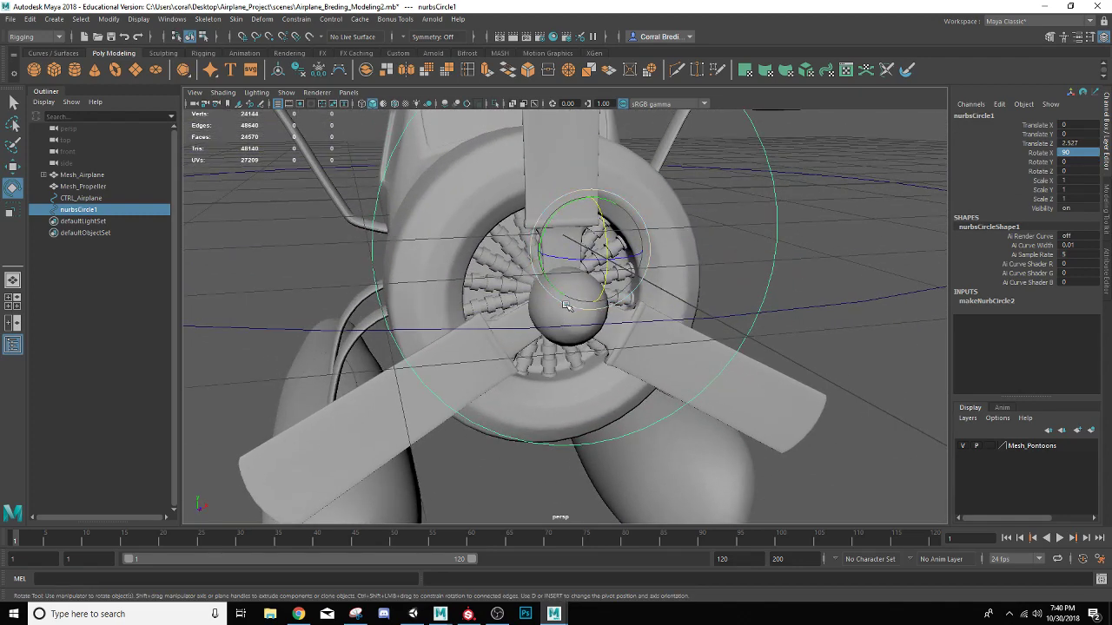
click(384, 103)
alt+drag(524, 322, 653, 311)
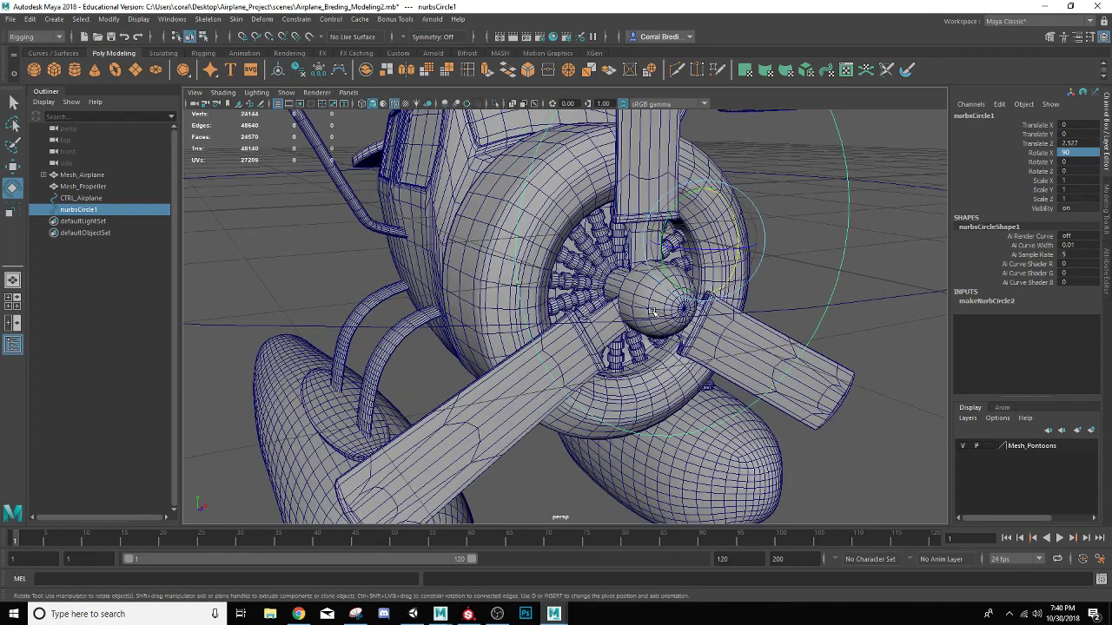
key(w)
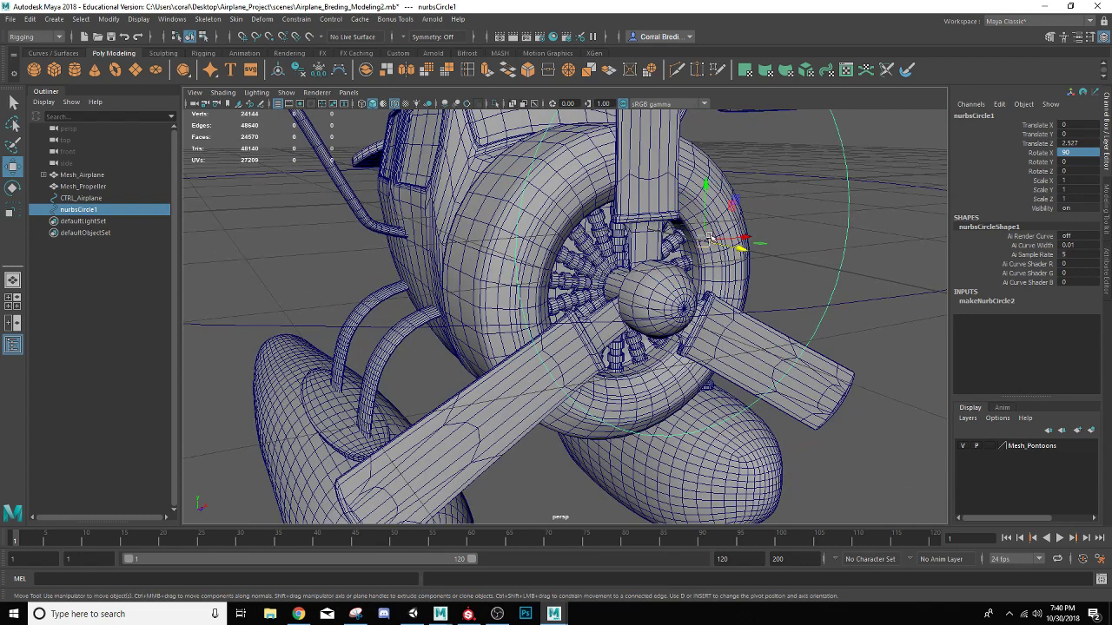
key(v)
drag(704, 241, 685, 309)
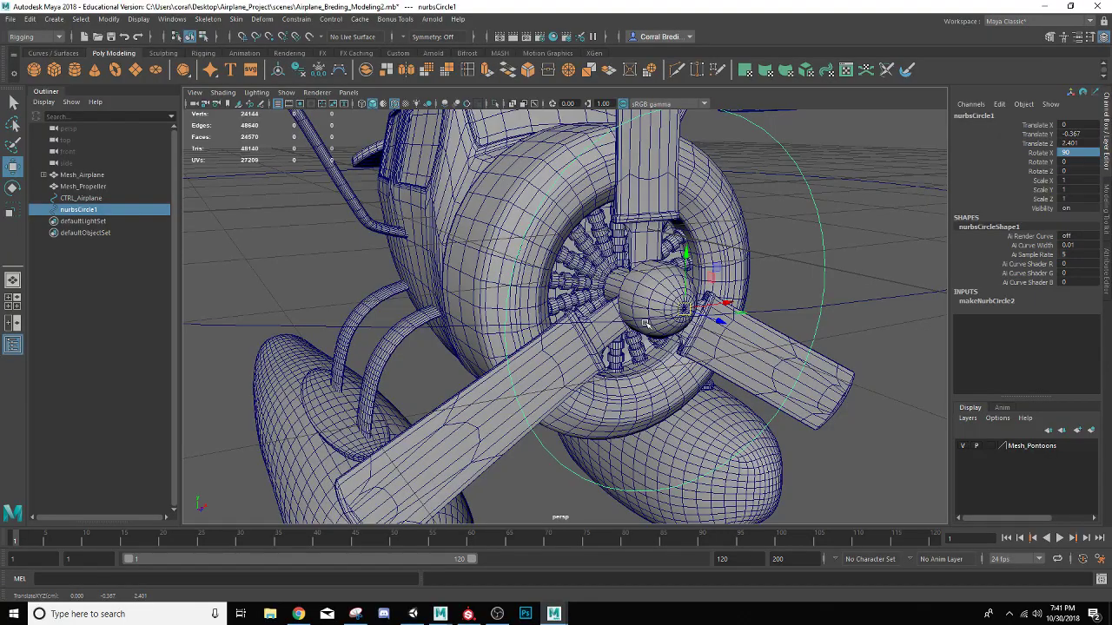
Freeze the transformations of the propeller circle
scroll(643, 320, up, 3)
alt+middle_drag(643, 320, 571, 321)
alt+drag(573, 319, 442, 251)
scroll(621, 306, up, 3)
scroll(620, 302, down, 5)
scroll(620, 302, down, 6)
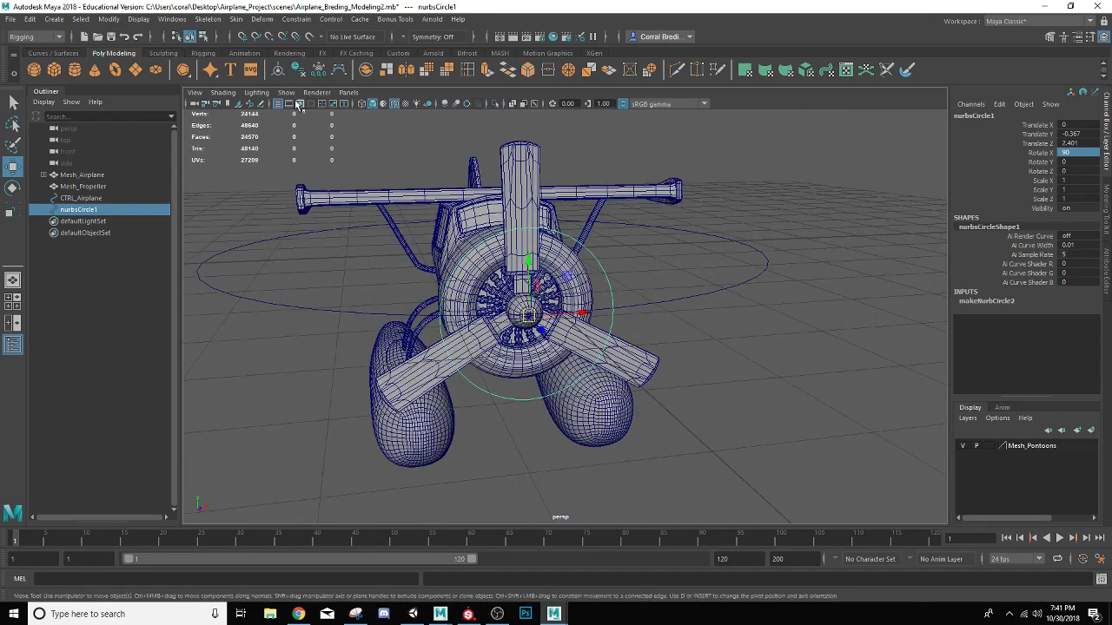
click(317, 71)
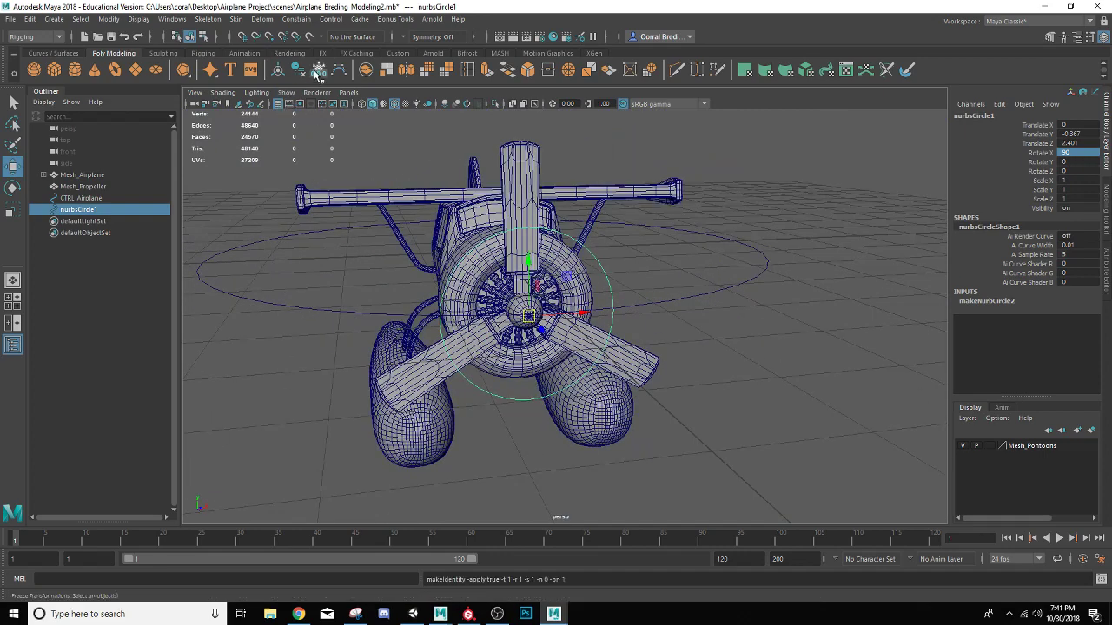
Parent-constrain Mesh_Propeller to the propeller circle, selecting the circle as the driver first
scroll(511, 344, up, 3)
alt+drag(512, 344, 522, 337)
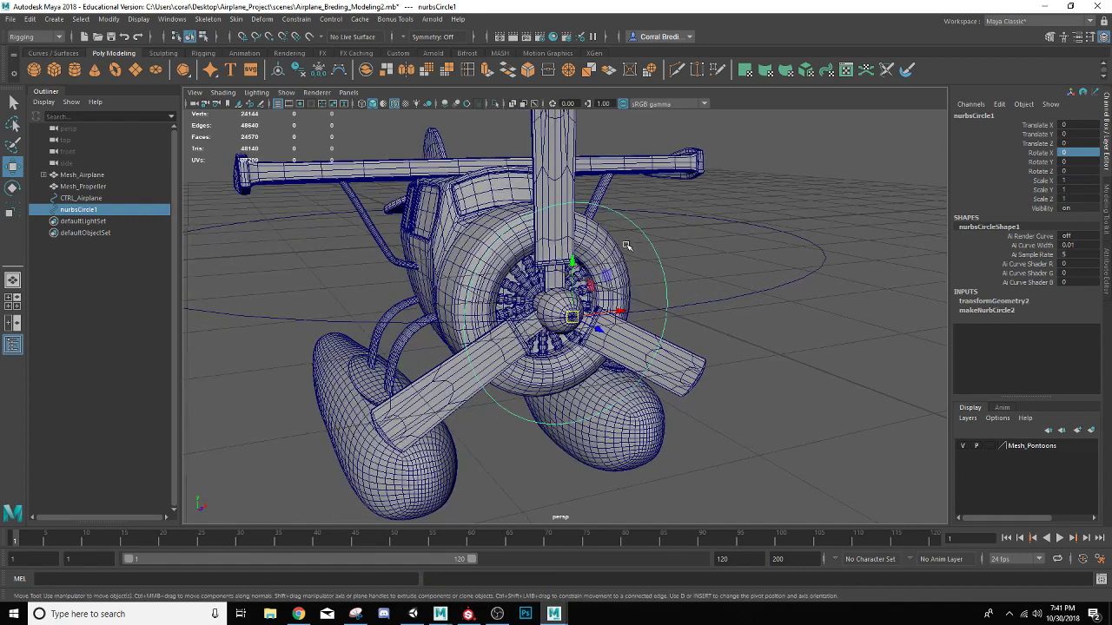
click(554, 231)
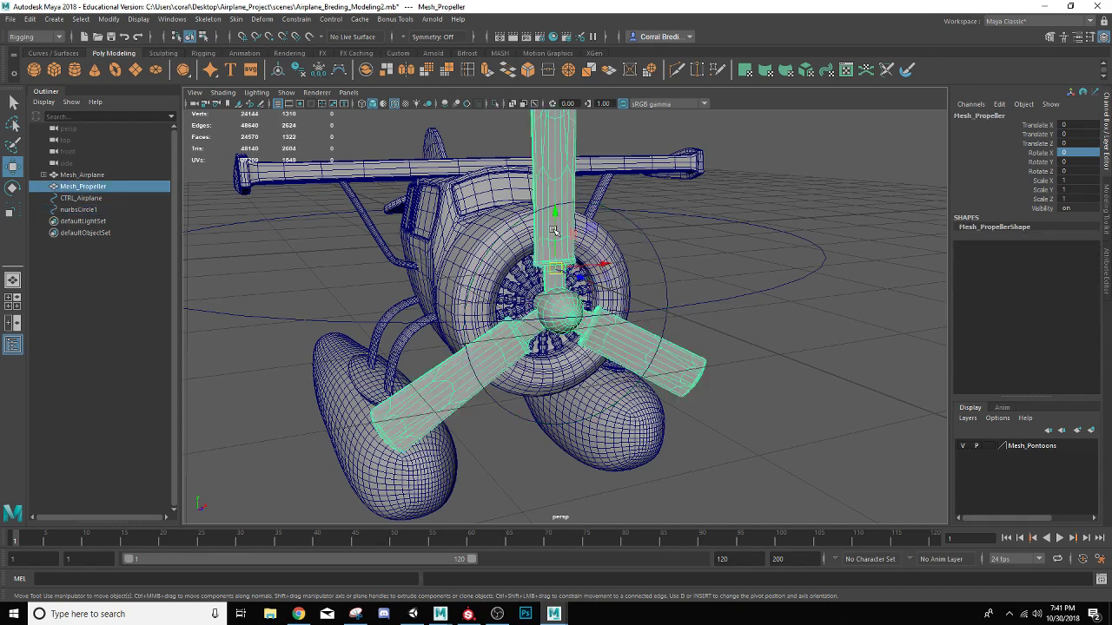
click(635, 229)
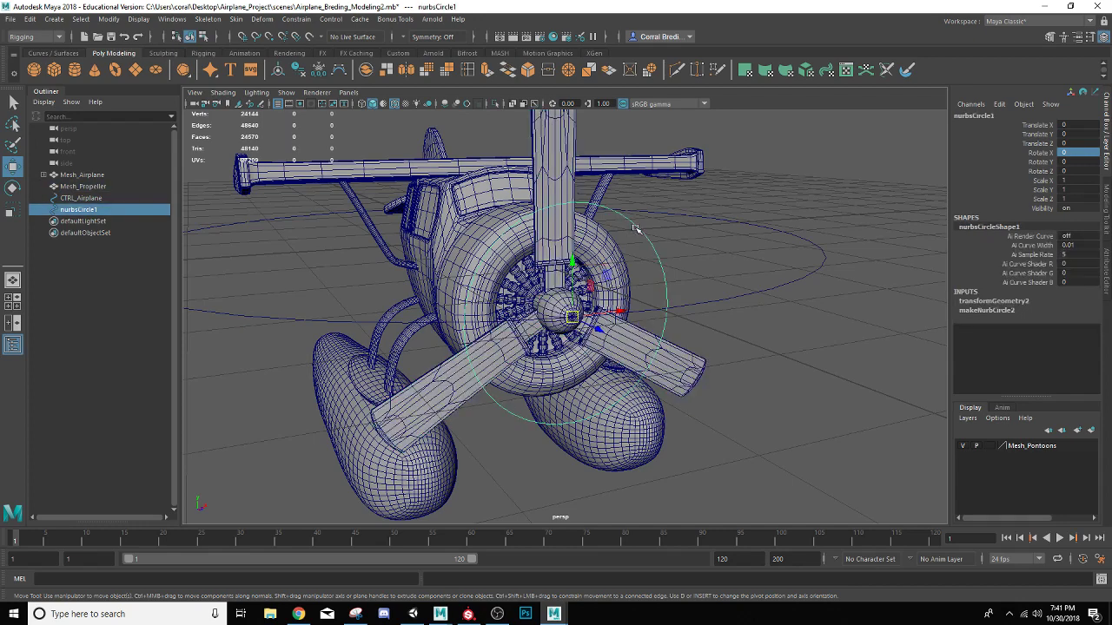
shift+click(550, 242)
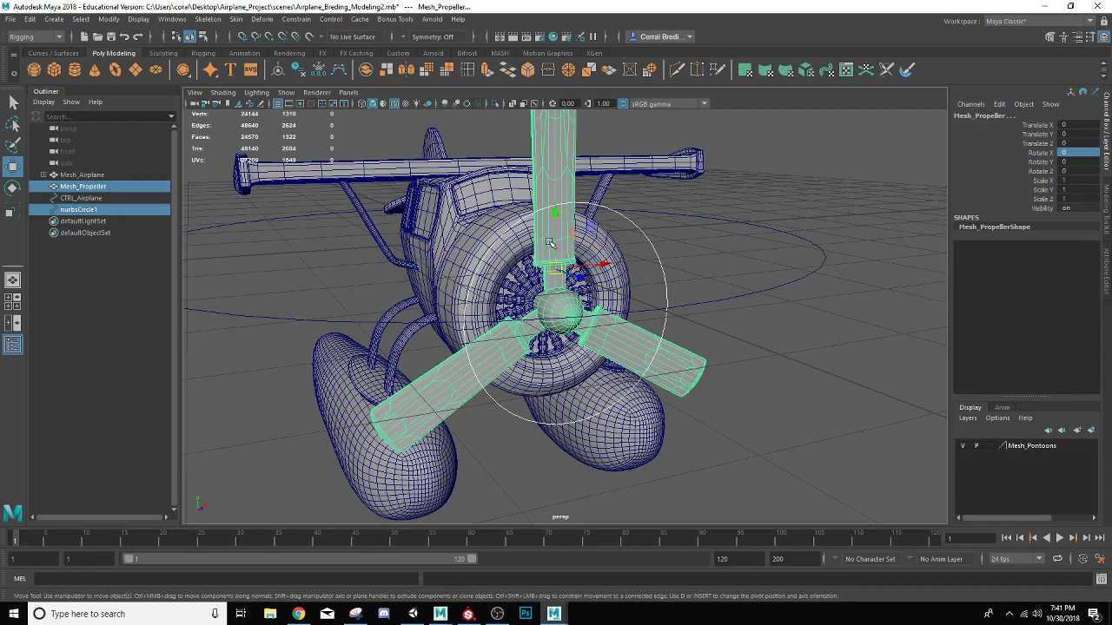
click(297, 19)
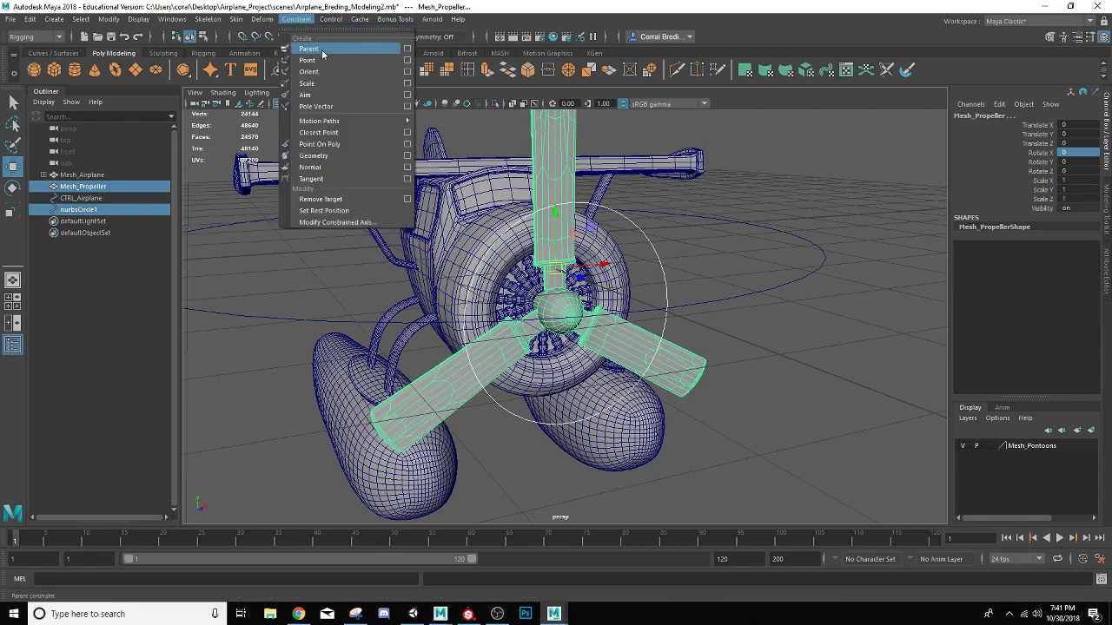
click(310, 49)
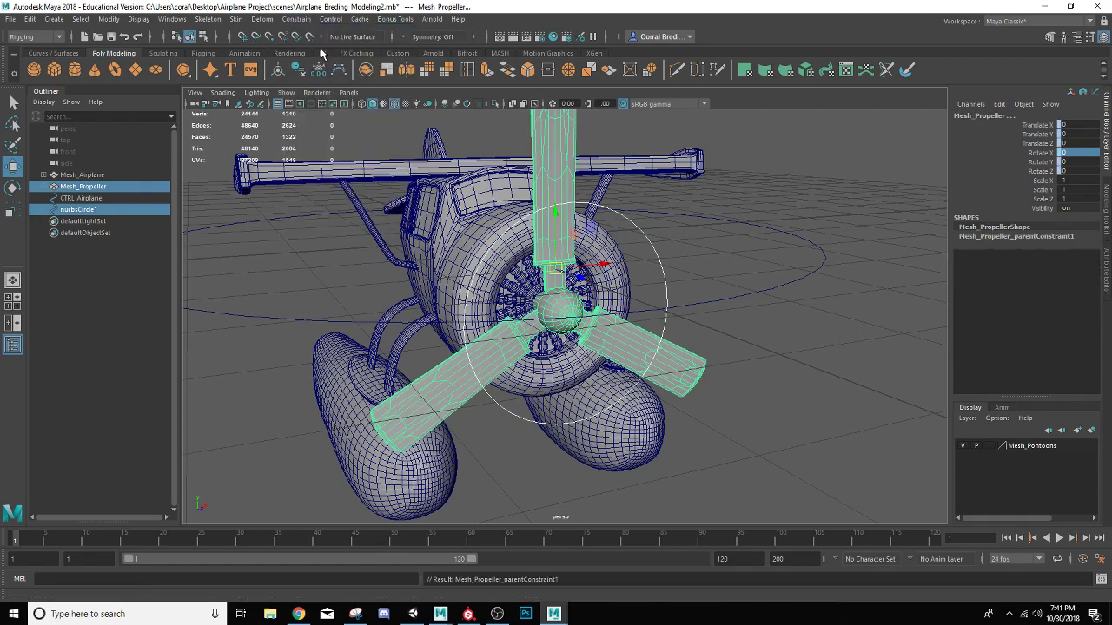
Test-rotate the propeller circle to check that the propeller mesh follows it
click(656, 251)
key(e)
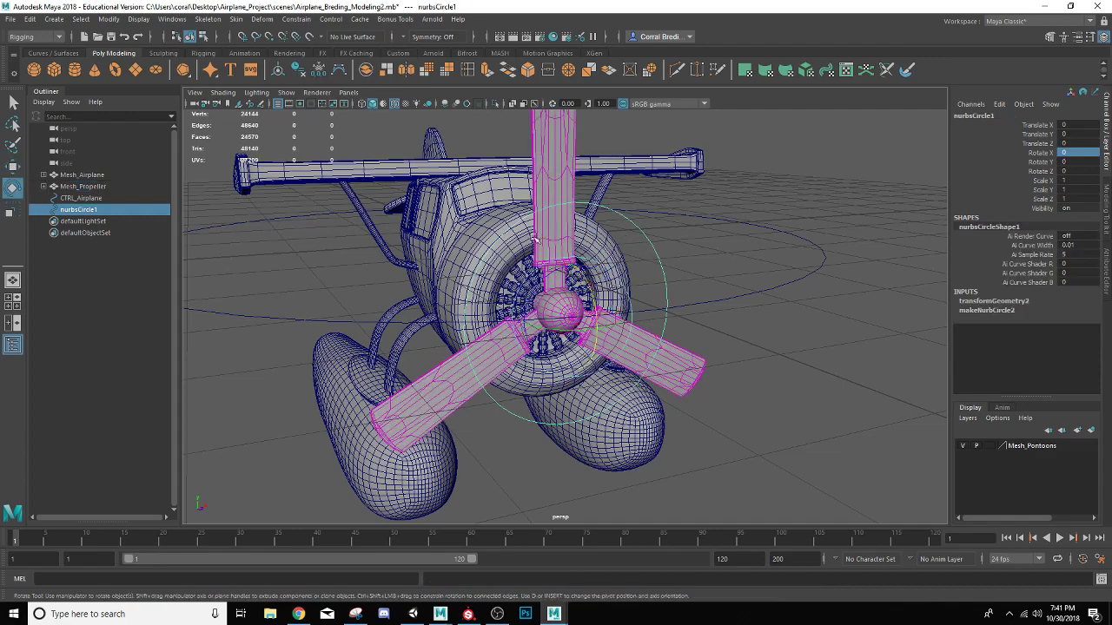
drag(544, 276, 570, 301)
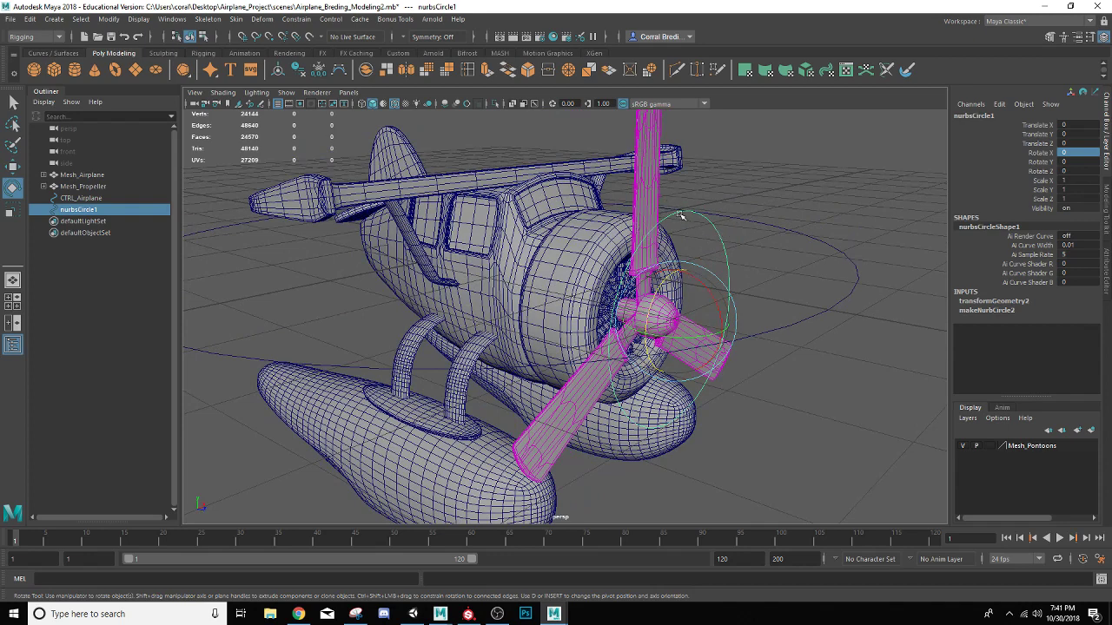
Inspect the parent constraint nested under Mesh_Propeller in the scene hierarchy
click(655, 211)
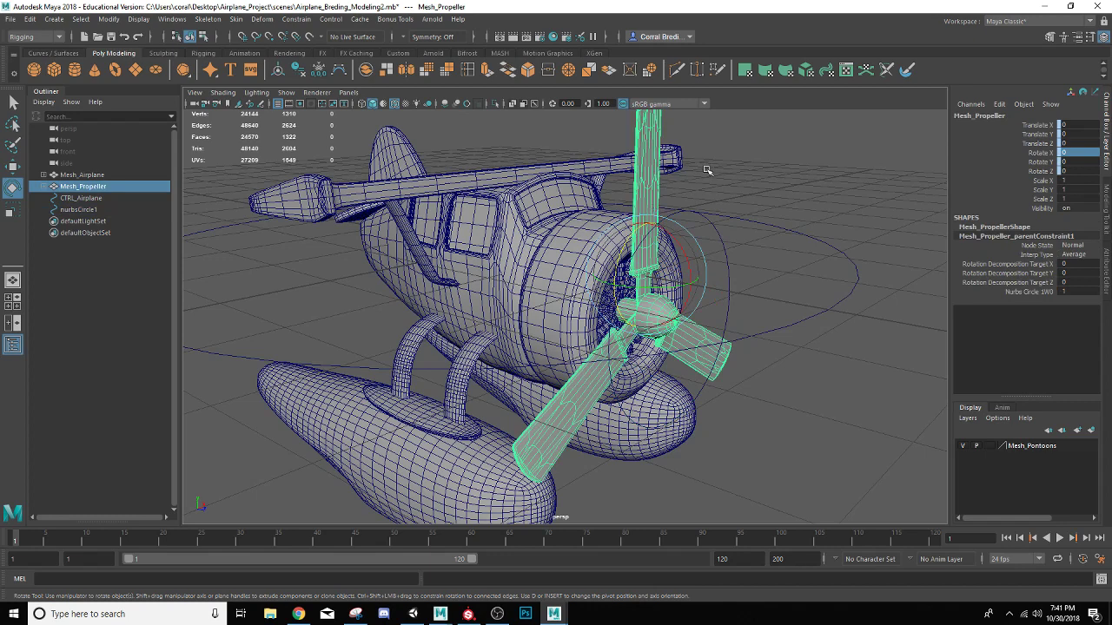
click(43, 187)
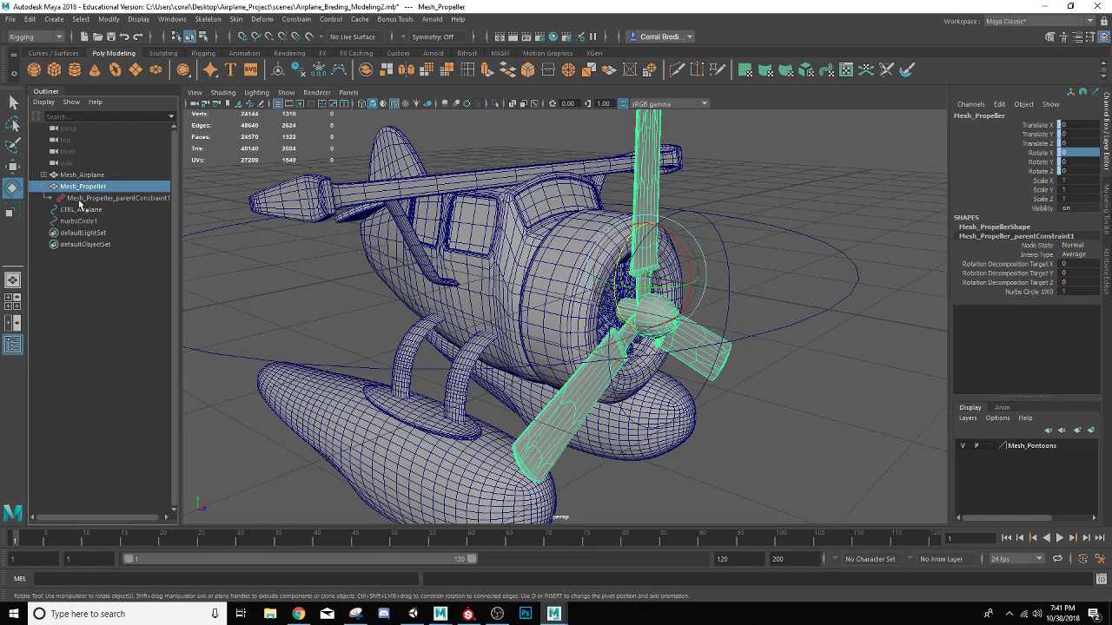
click(43, 186)
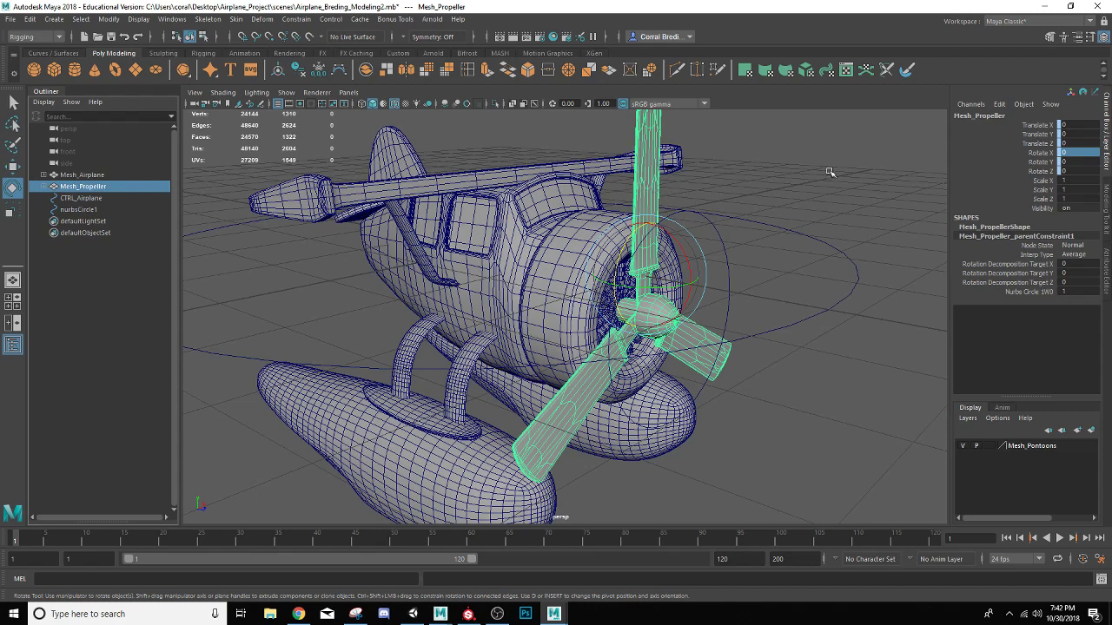
Lock the Translate and Rotate X, Y and Z channels of Mesh_Propeller, and clear the selection after checking its rotate manipulator
click(1031, 126)
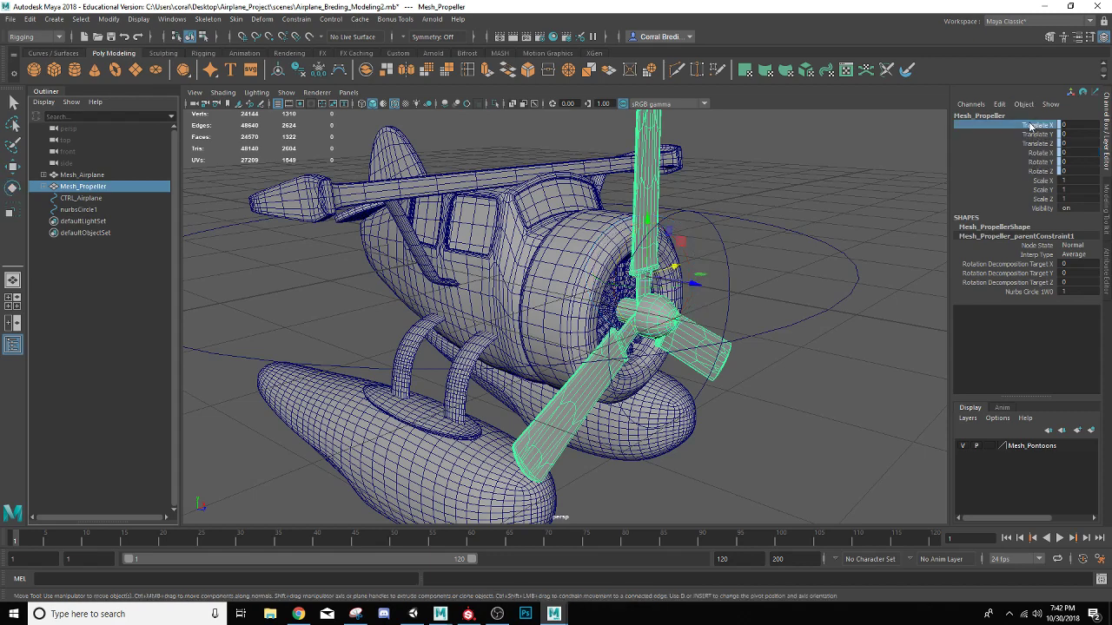
shift+click(1040, 172)
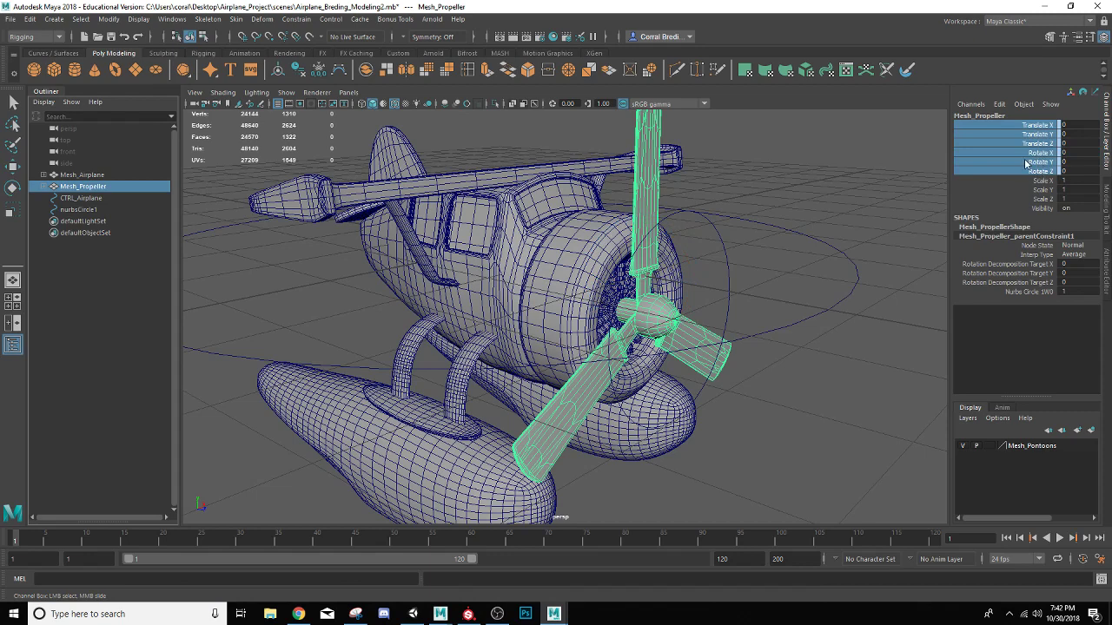
right_click(1022, 163)
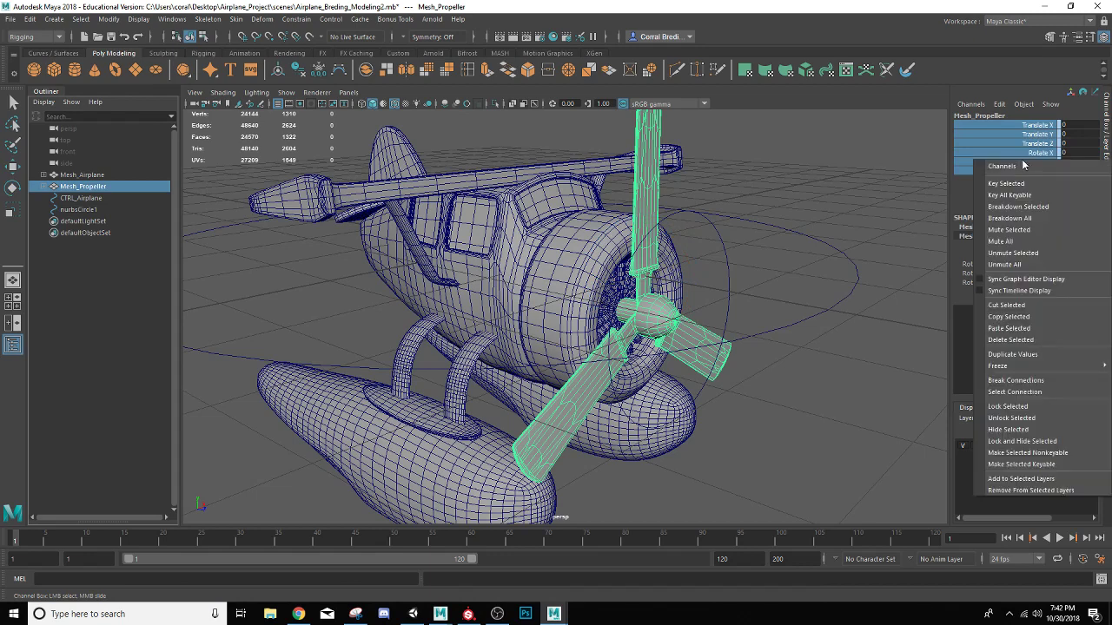
click(1020, 415)
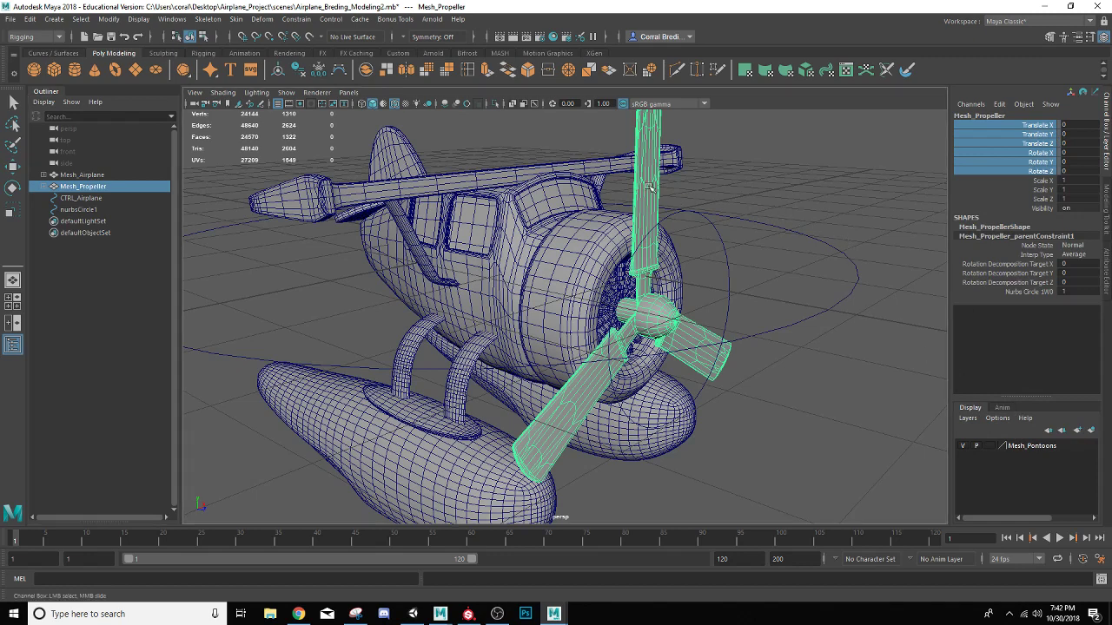
key(e)
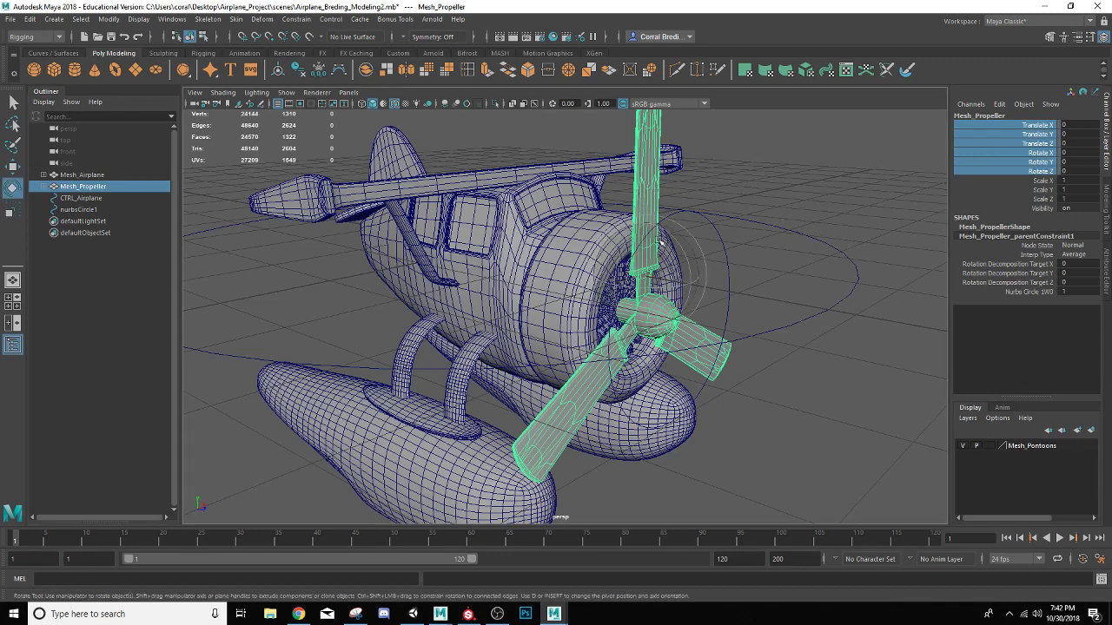
click(844, 179)
Test the propeller circle from the front by transforming it, and undo the test changes
scroll(749, 245, down, 4)
alt+drag(606, 228, 490, 144)
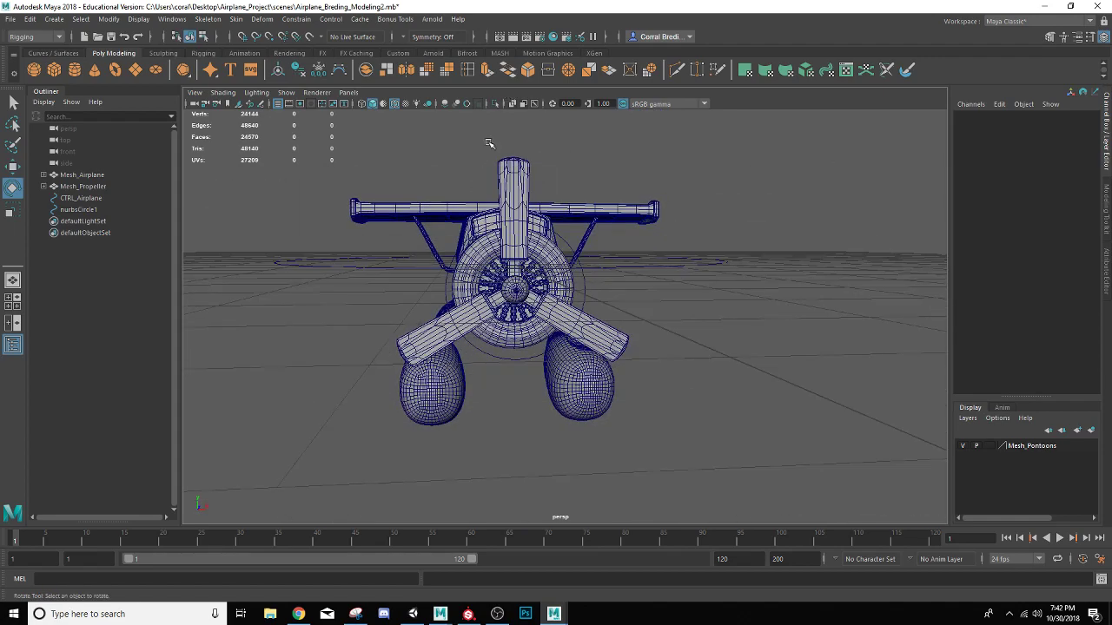
click(567, 242)
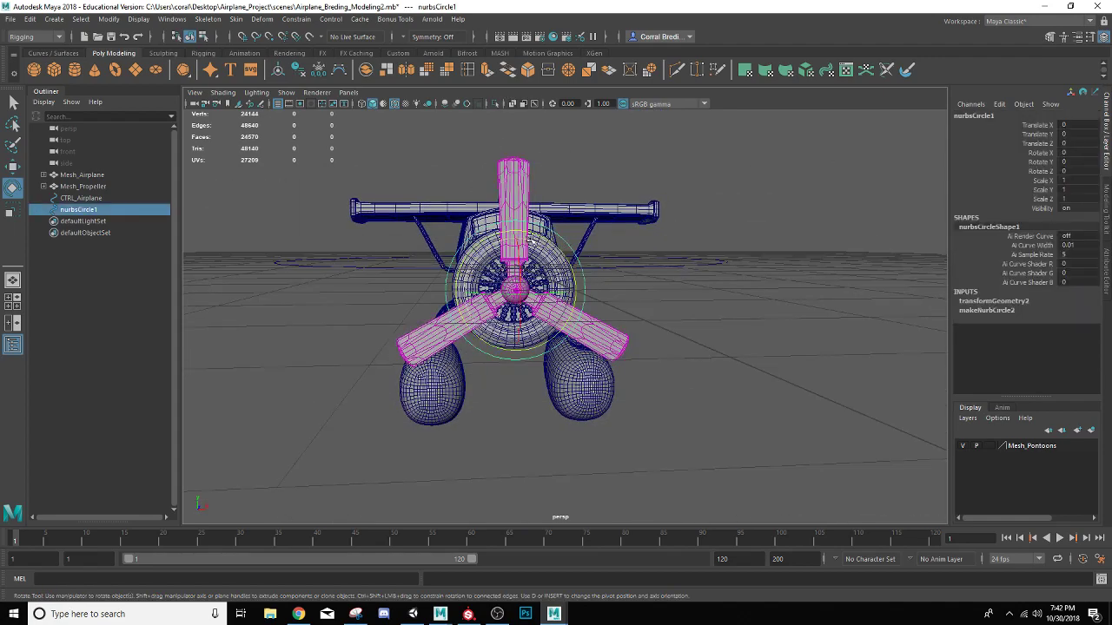
drag(530, 244, 586, 279)
key(ctrl+z)
key(w)
key(ctrl+z)
scroll(586, 280, up, 3)
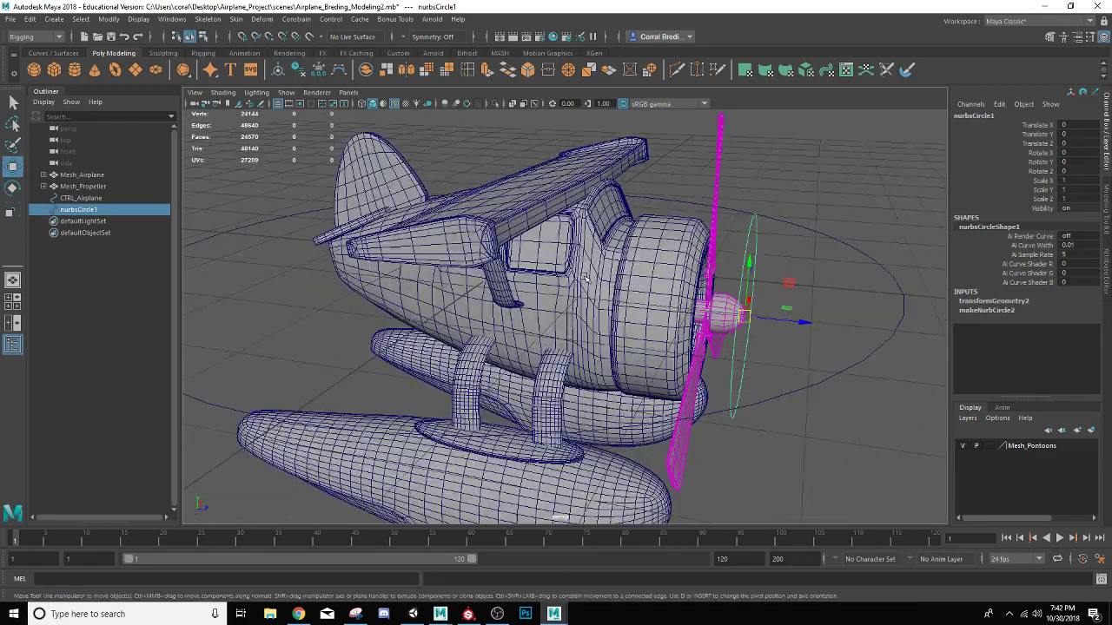
Select CTRL_Airplane and the propeller circle in turn to compare which mesh each one drives
click(807, 225)
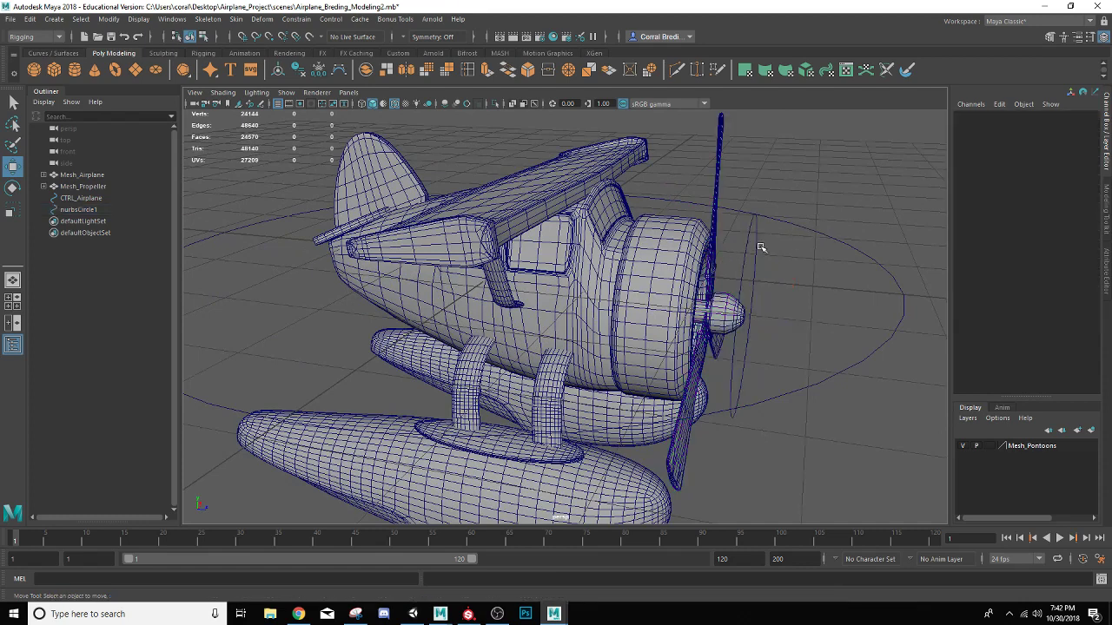
click(814, 232)
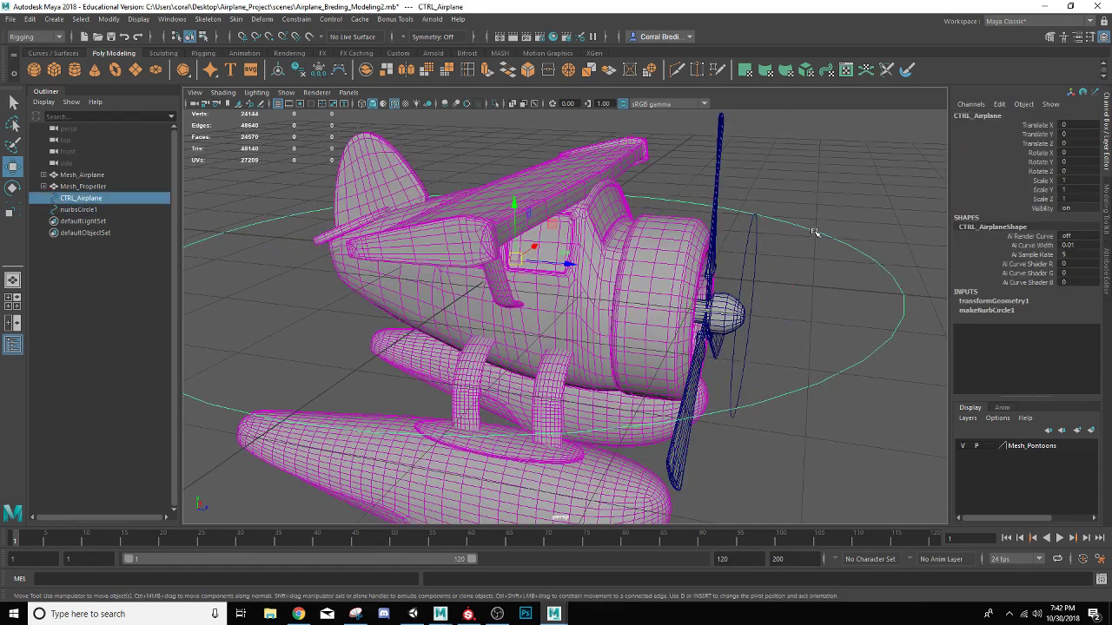
click(739, 272)
click(741, 272)
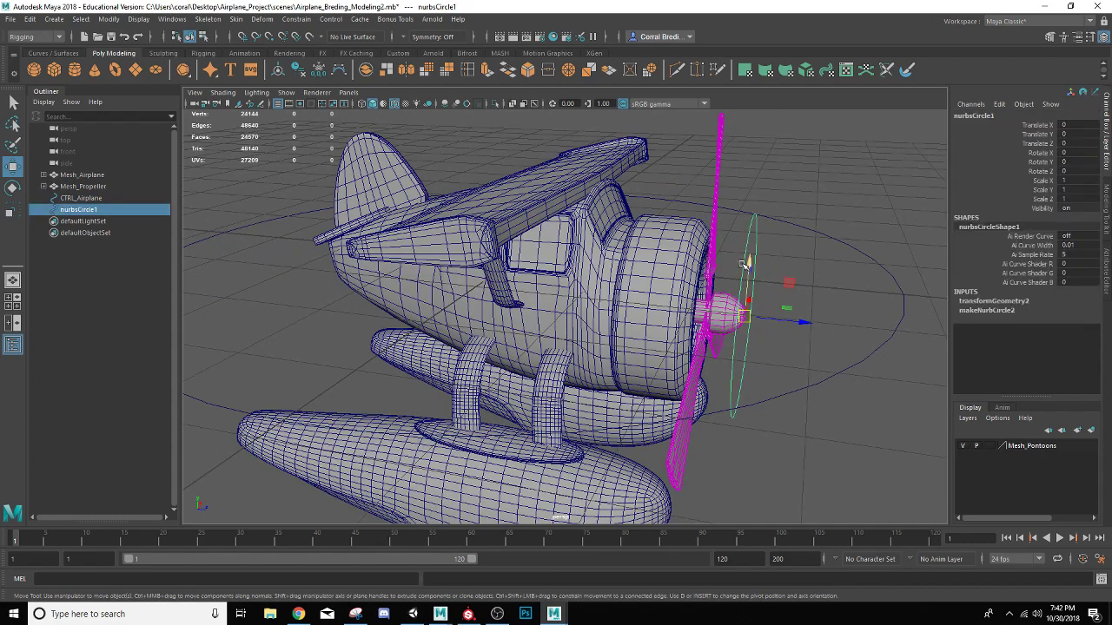
alt+drag(789, 251, 743, 269)
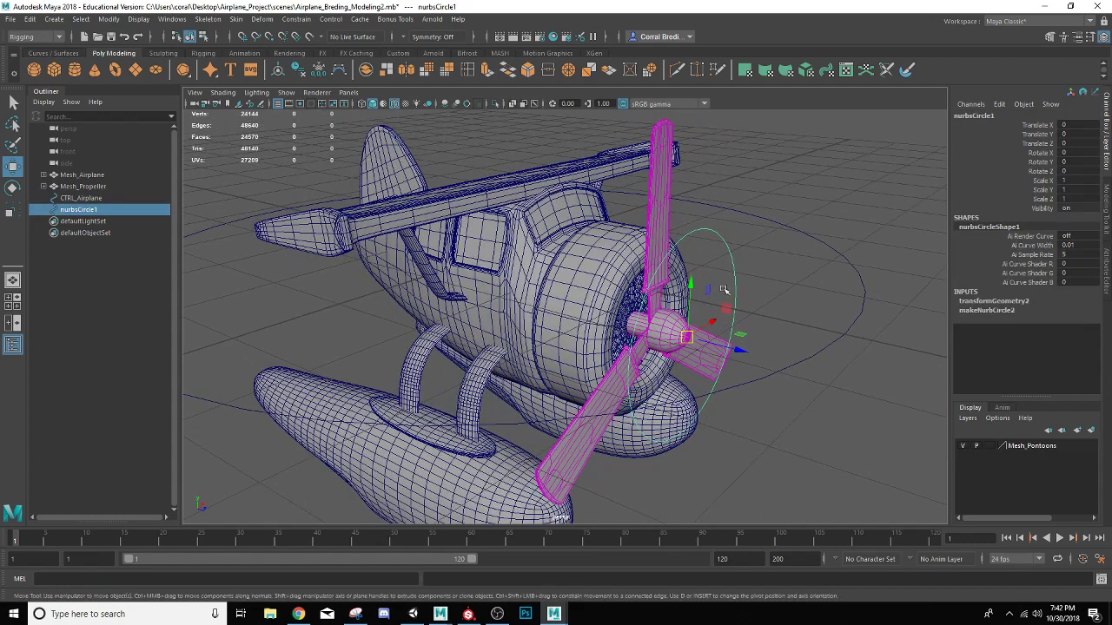
click(820, 243)
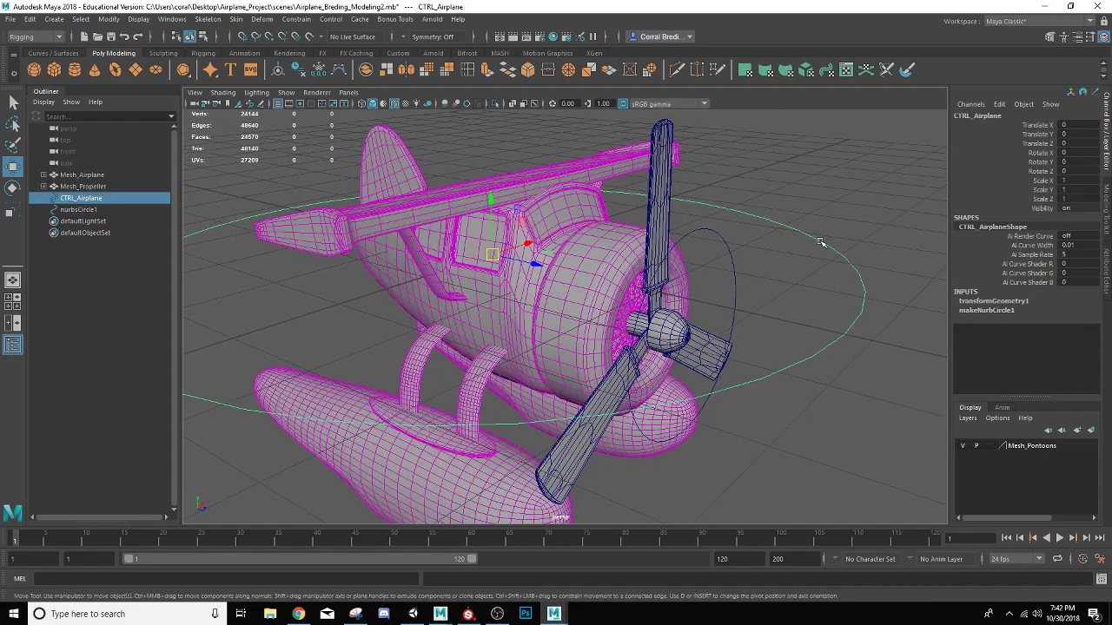
Rename the propeller circle to CTRL_Prop
double_click(87, 210)
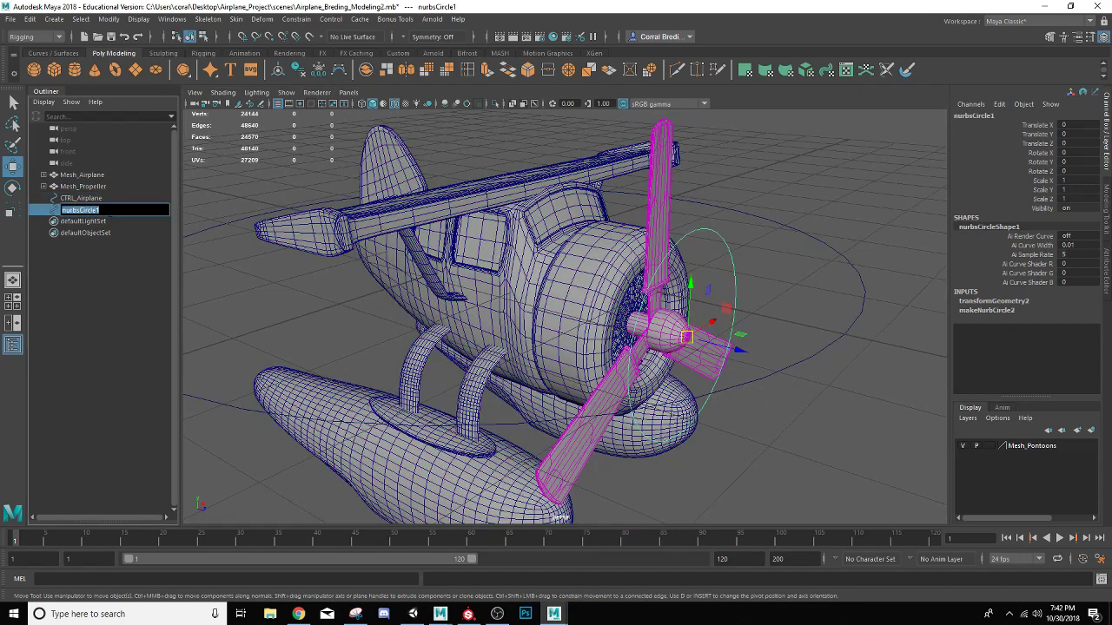
text(CTRL_Proplla)
text(roplla)
key(Return)
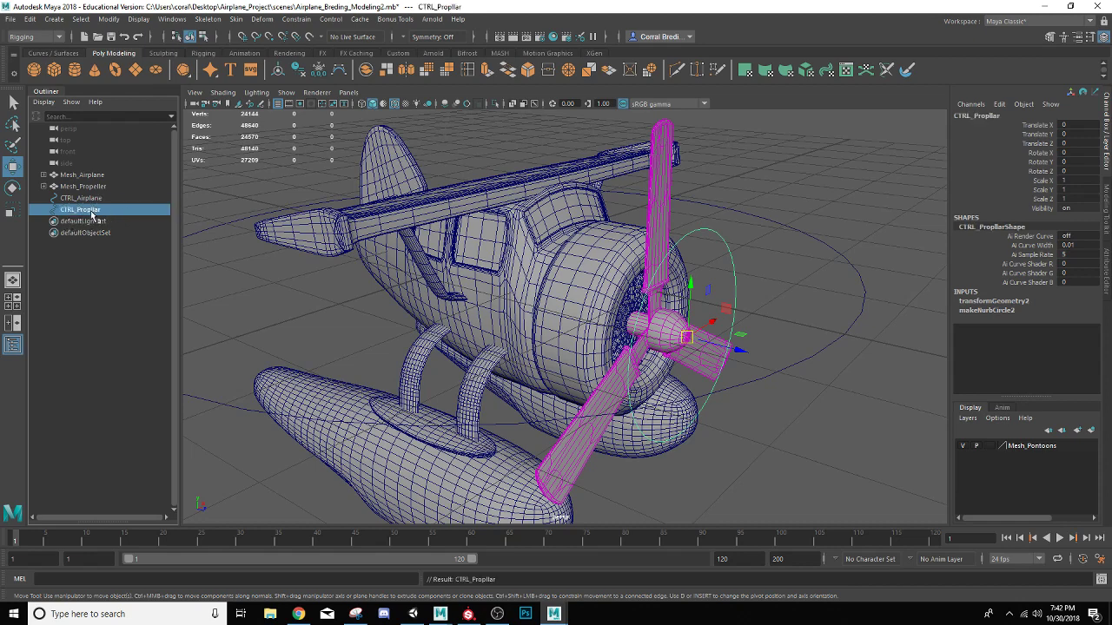
double_click(94, 211)
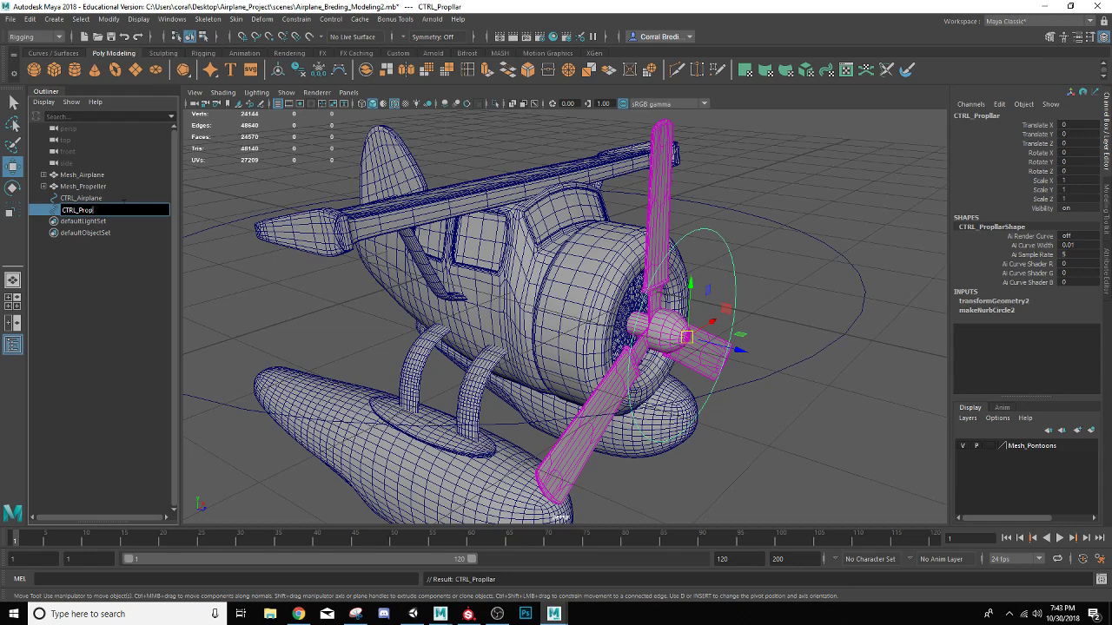
key(Return)
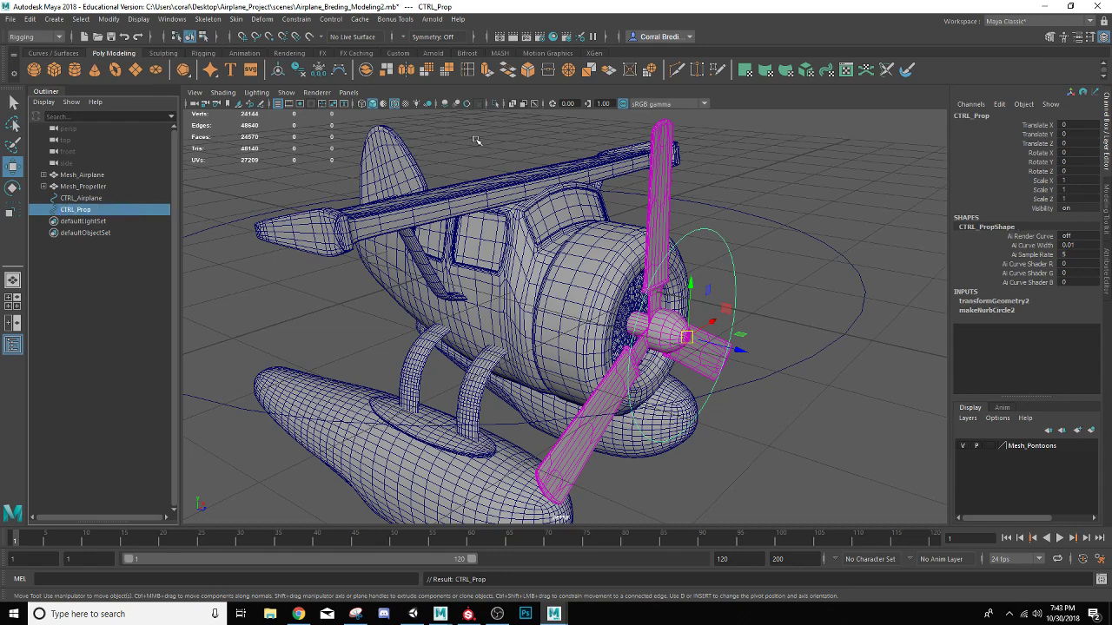
Parent CTRL_Prop under CTRL_Airplane and check the nesting in the scene hierarchy
click(749, 251)
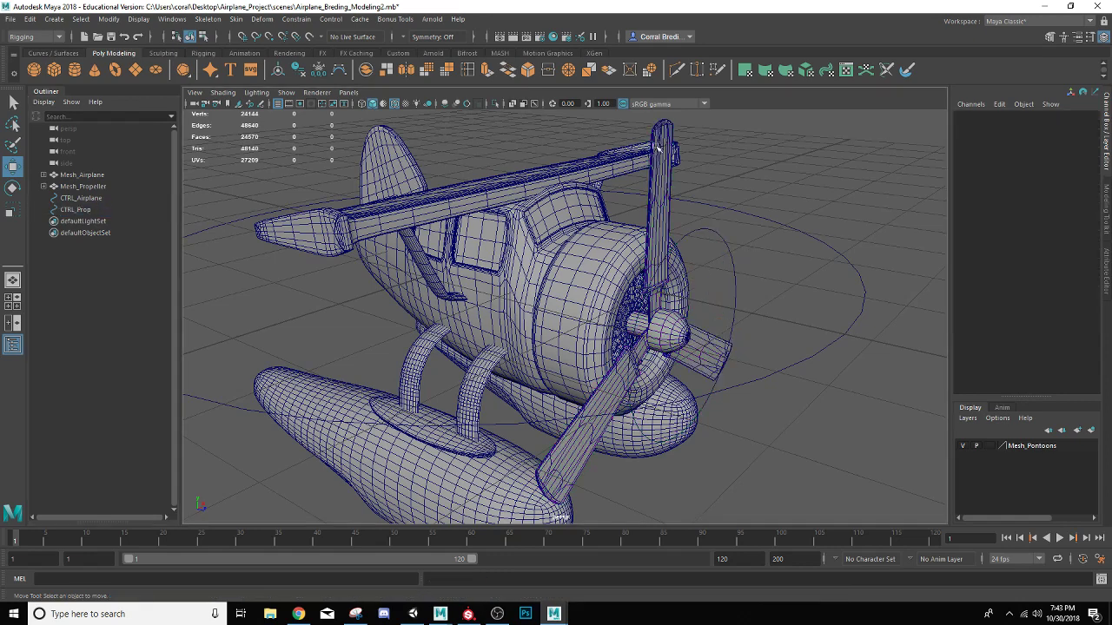
click(720, 231)
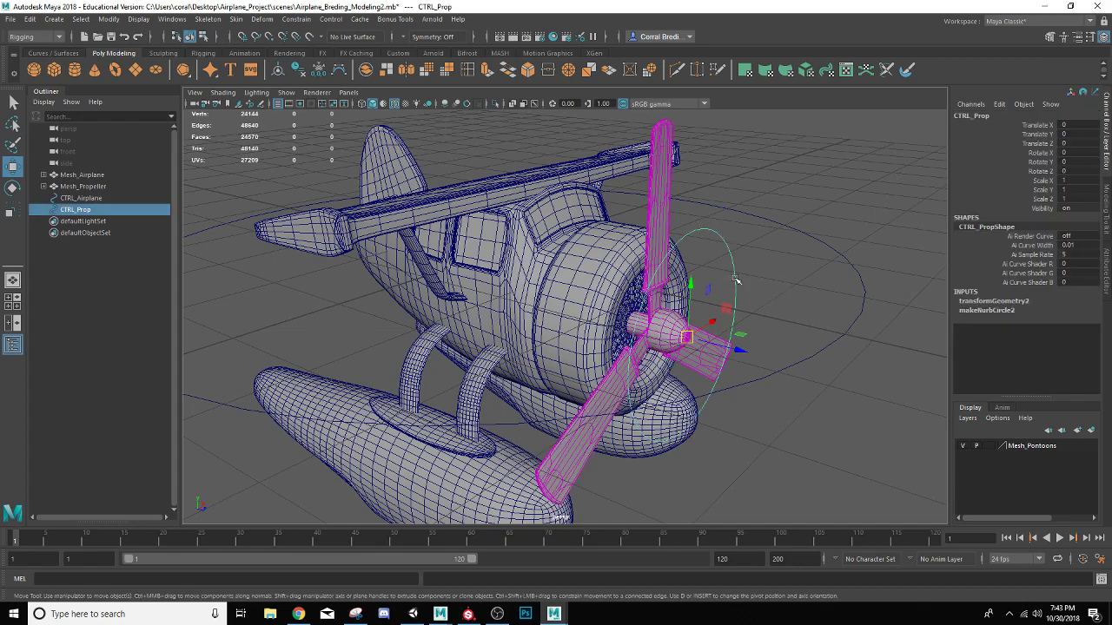
shift+click(826, 347)
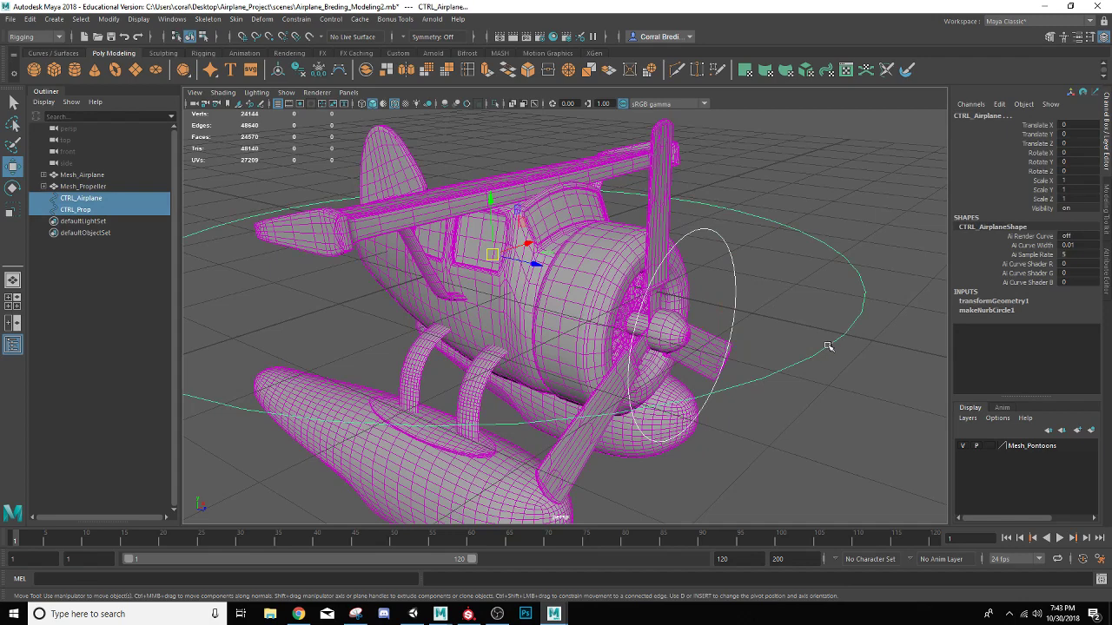
key(p)
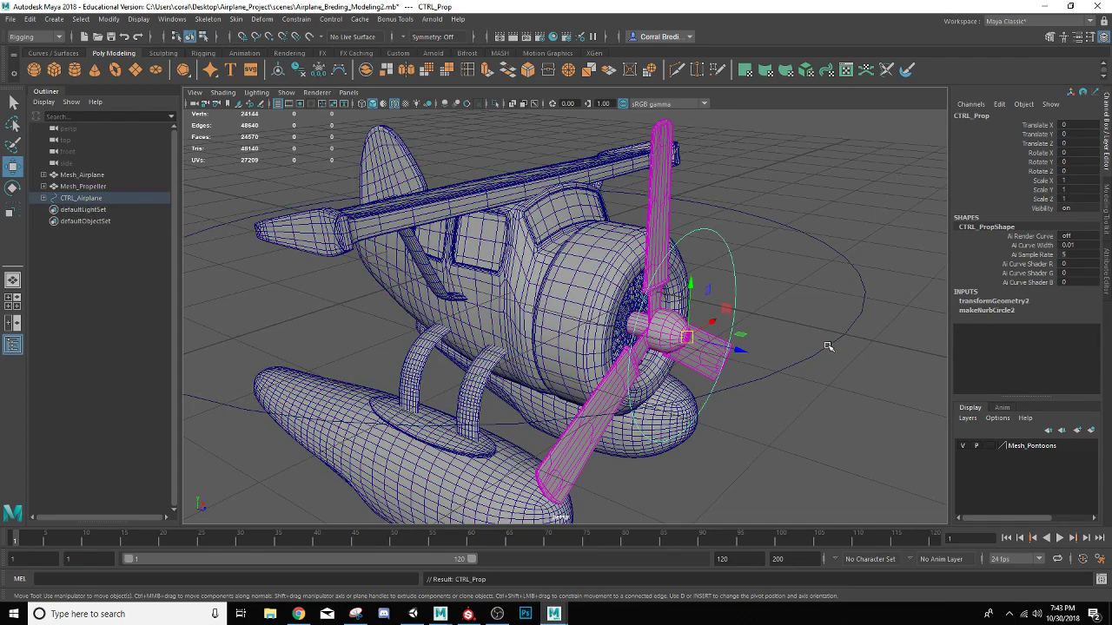
click(44, 199)
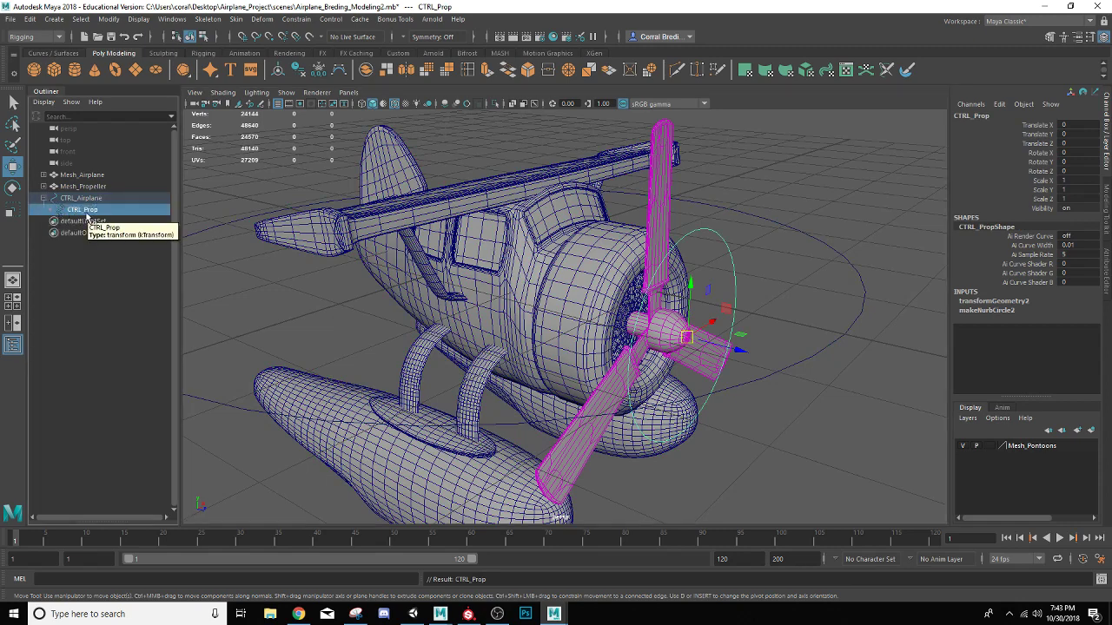
click(43, 198)
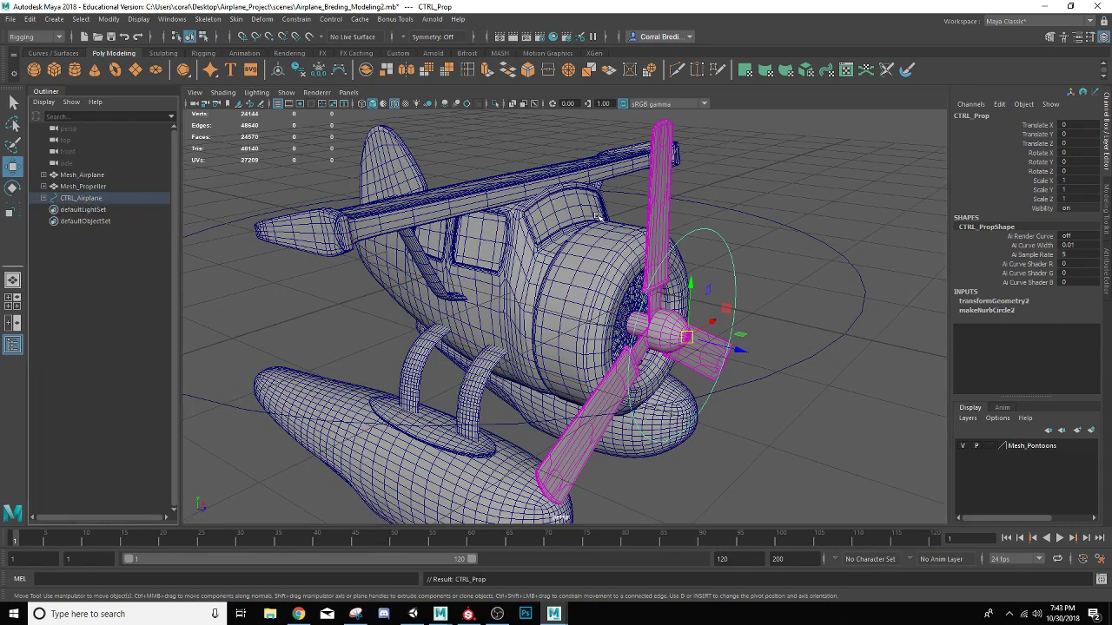
Test-rotate CTRL_Airplane, undo it, and try the rotation of CTRL_Prop to check the control hierarchy
click(798, 231)
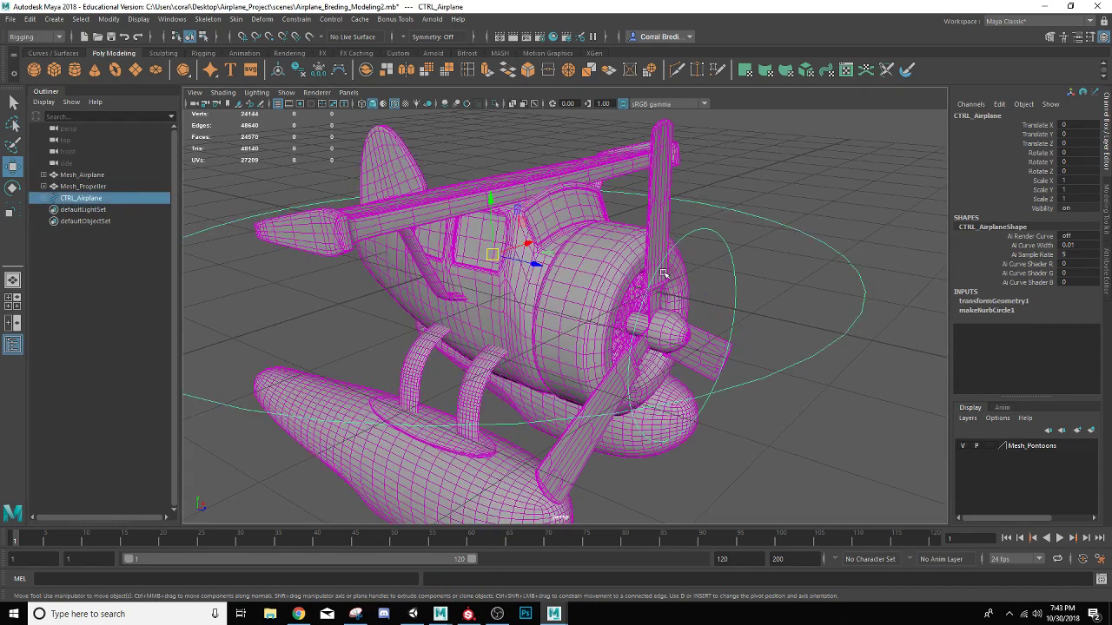
key(e)
drag(521, 271, 474, 277)
key(ctrl+z)
key(ctrl+z)
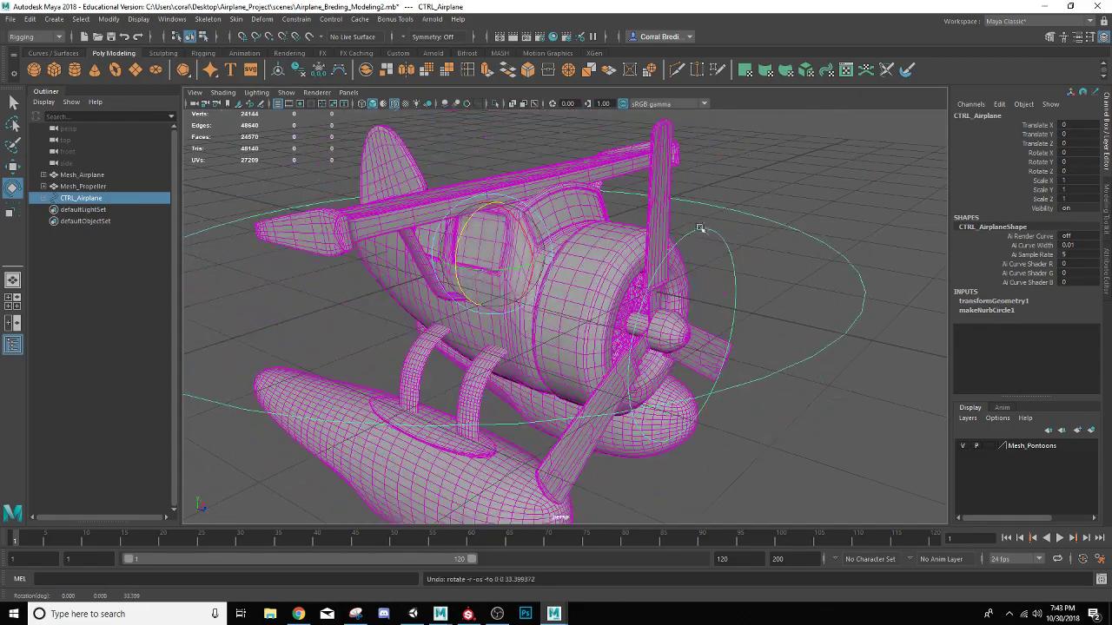
click(702, 231)
drag(682, 300, 672, 392)
click(832, 210)
Turn off the wireframe on the shaded models and hide the Outliner
scroll(831, 210, up, 5)
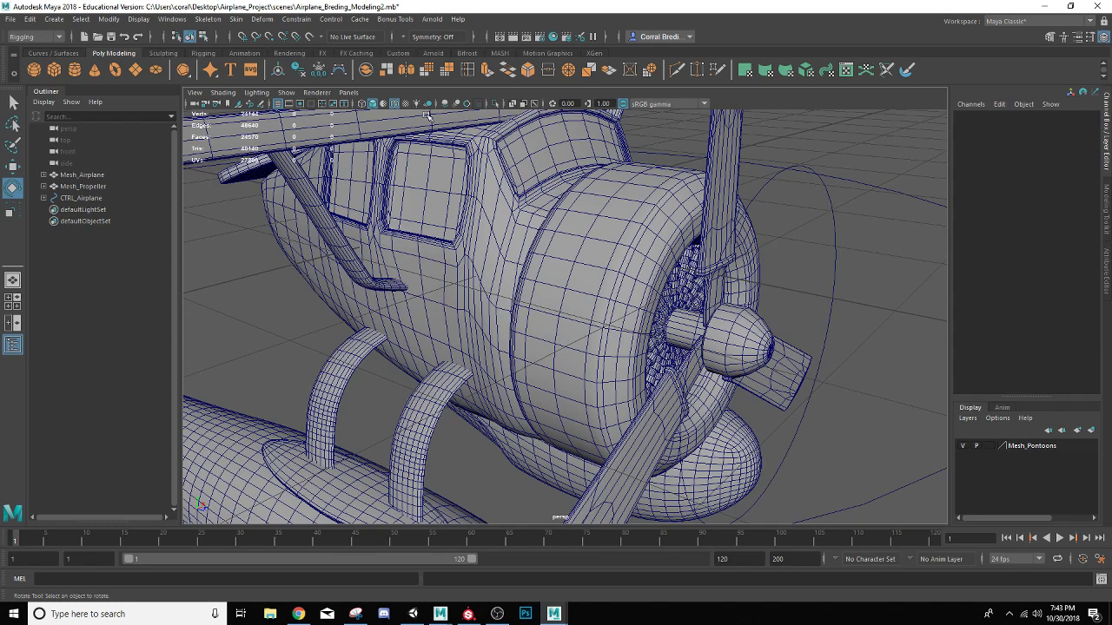
click(395, 104)
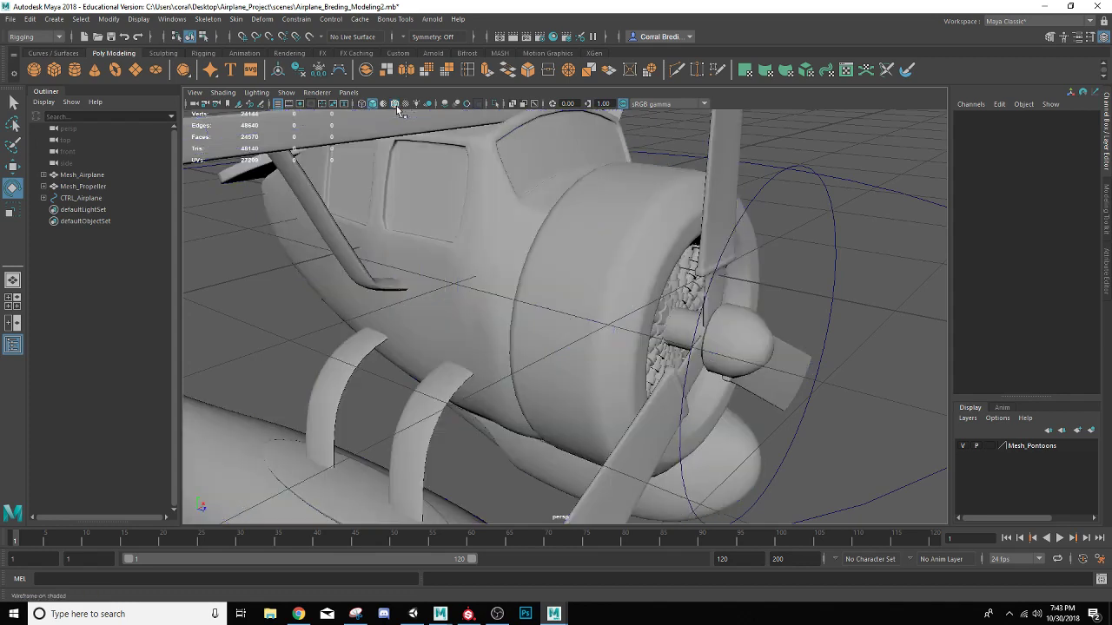
scroll(854, 155, up, 5)
scroll(854, 154, down, 12)
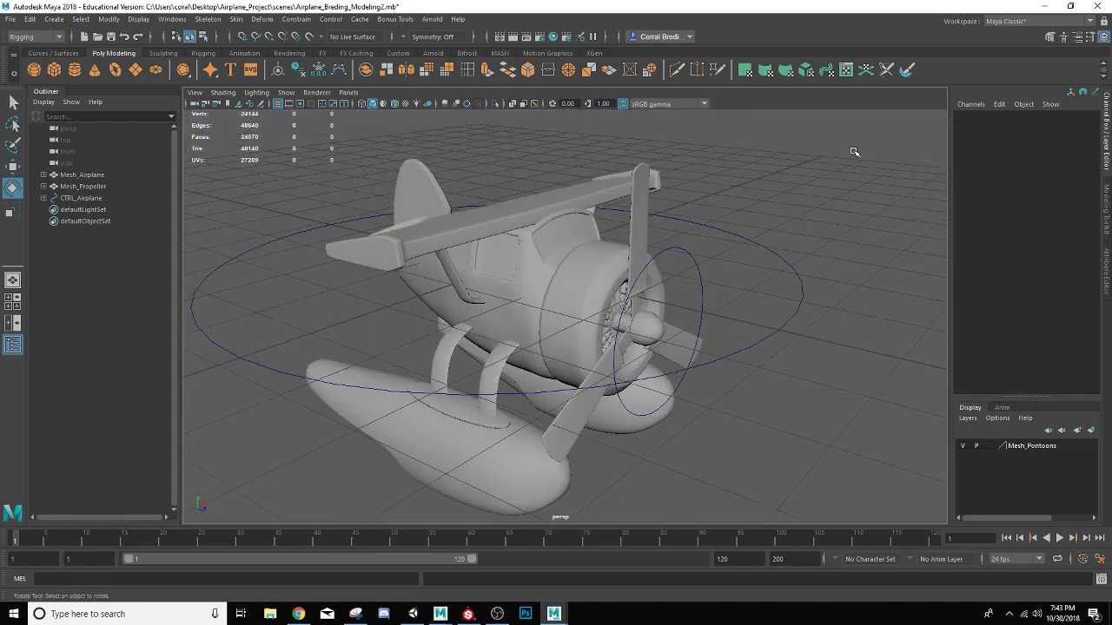
alt+drag(779, 244, 711, 244)
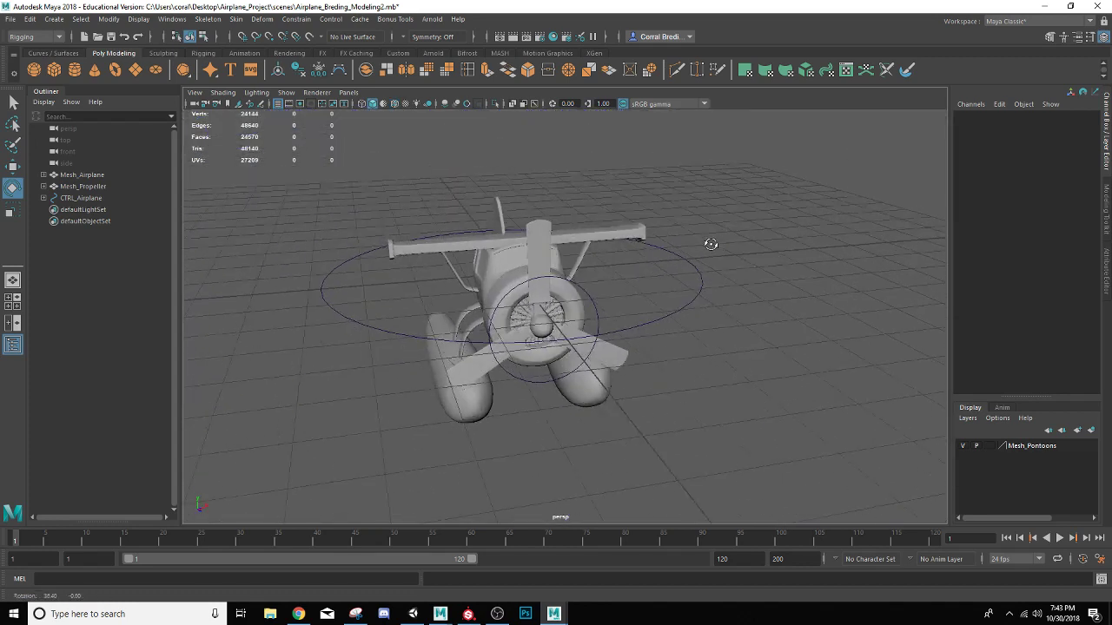
click(12, 347)
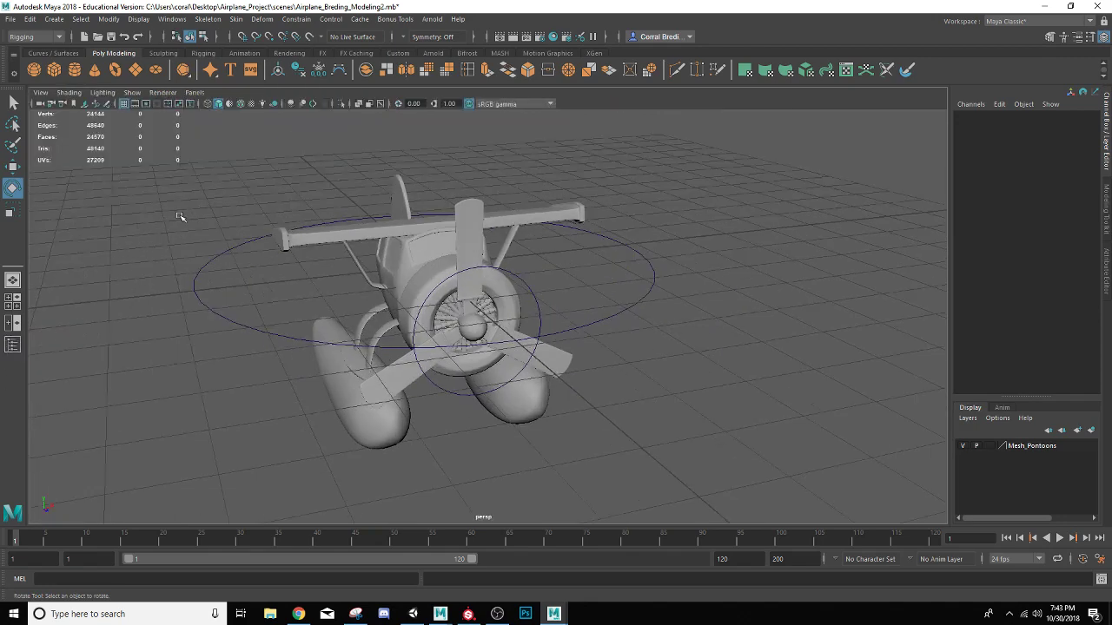
Set a keyframe on all channels of the propeller control CTRL_Prop at frame 1
alt+drag(196, 219, 266, 228)
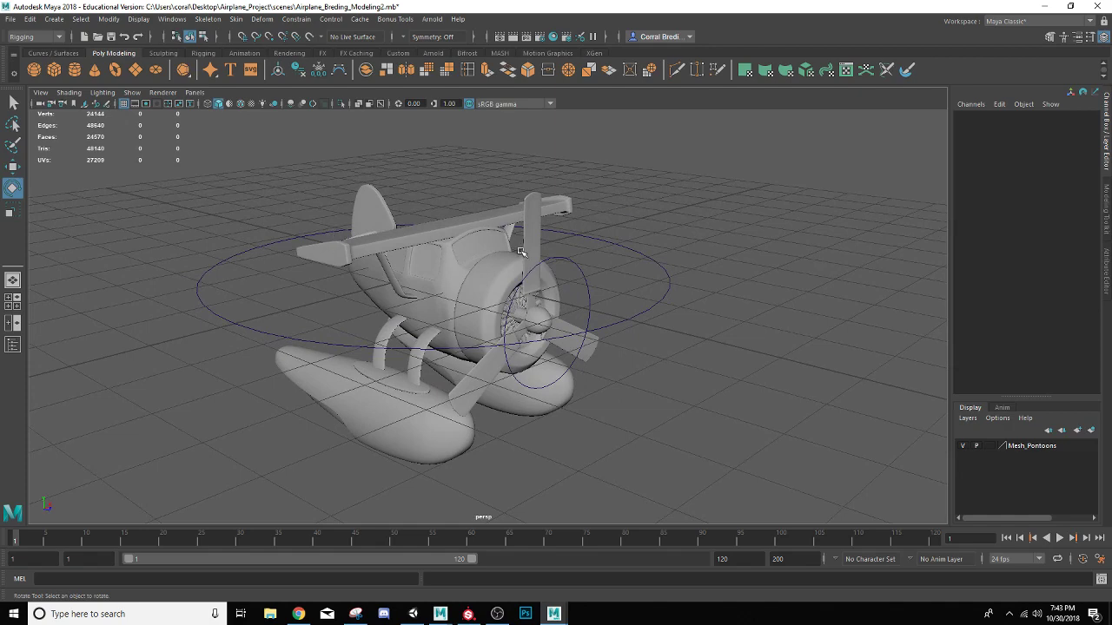
scroll(545, 342, down, 1)
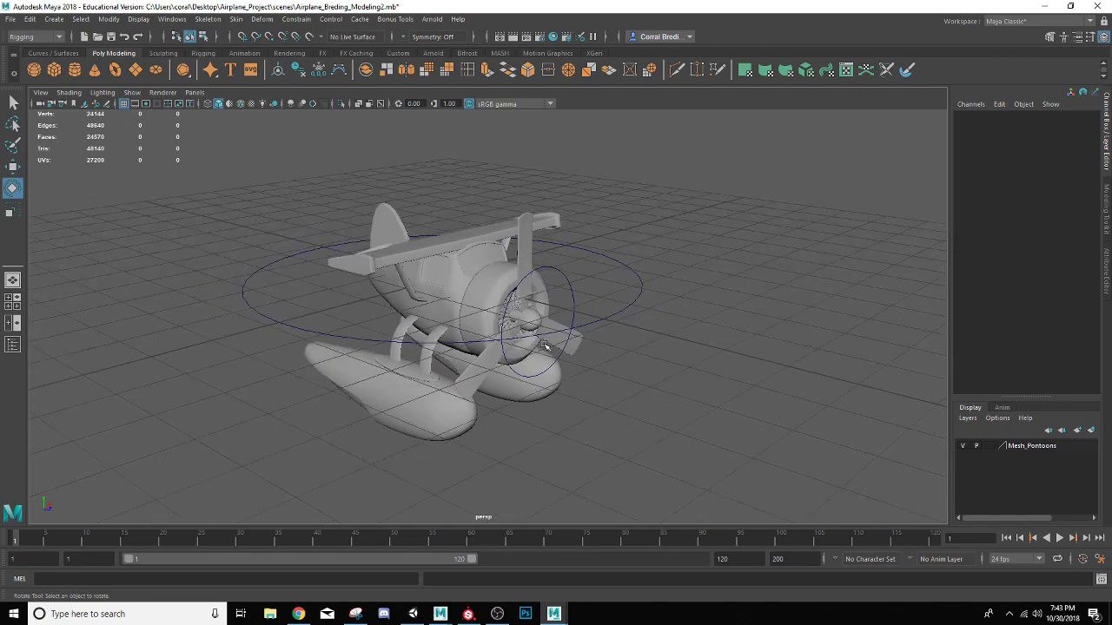
scroll(545, 342, up, 5)
alt+drag(473, 324, 504, 280)
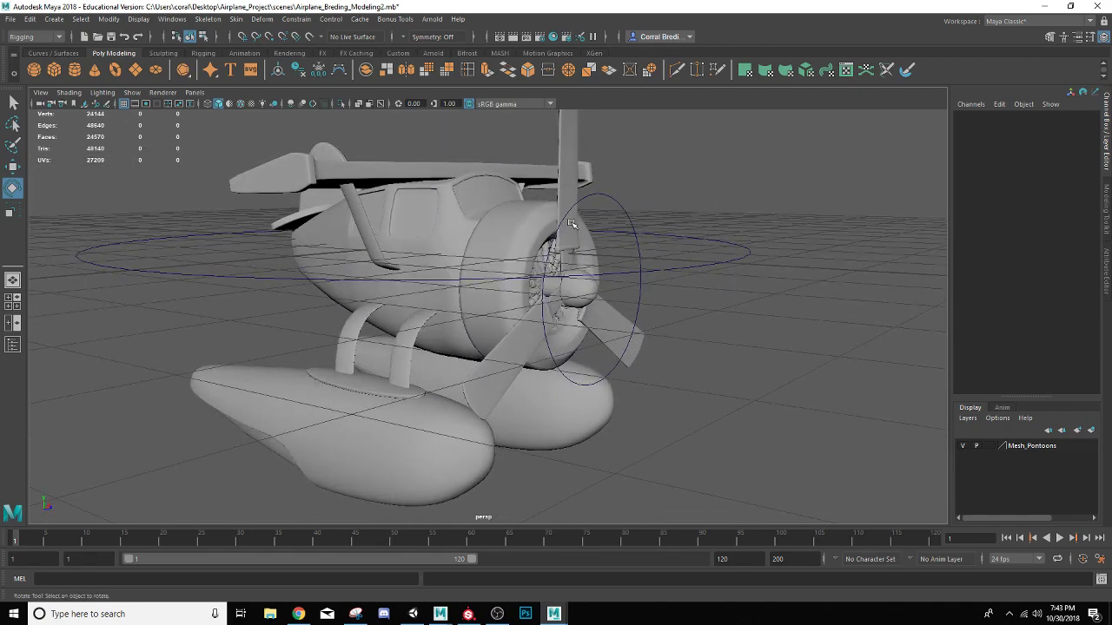
click(617, 200)
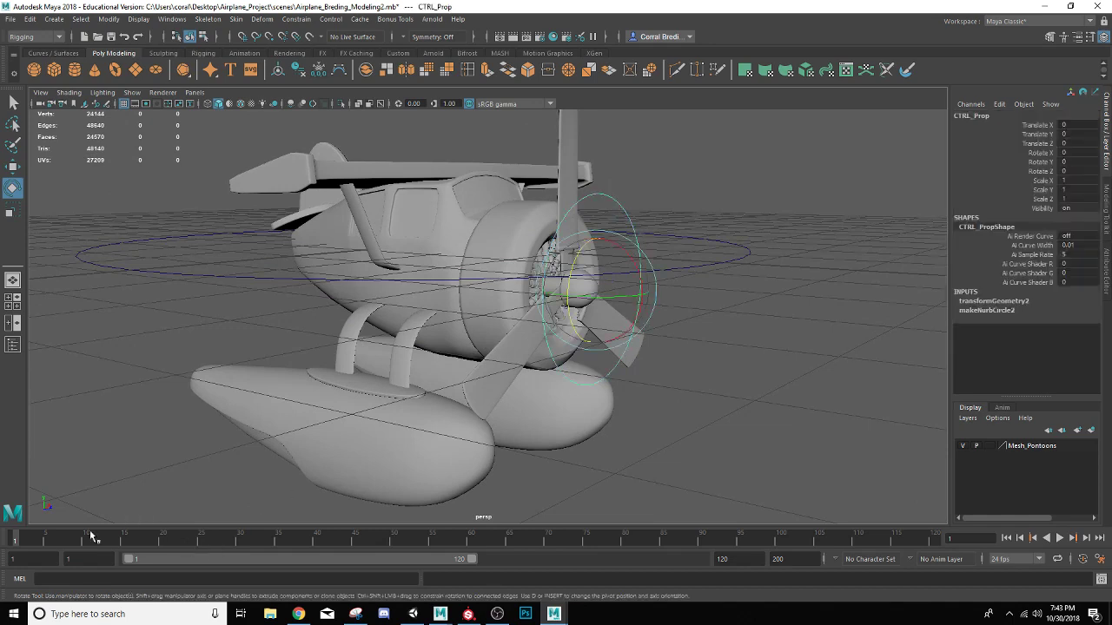
drag(30, 539, 4, 545)
key(s)
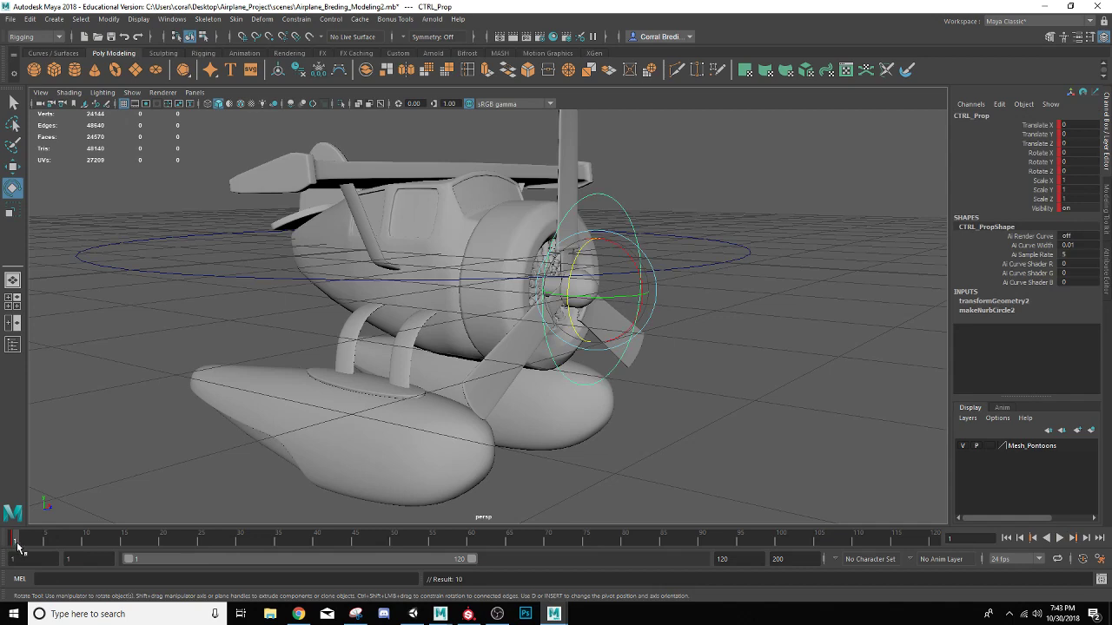
Set Rotate Z of CTRL_Prop to 1080 at frame 40 and keyframe the control there
drag(19, 546, 234, 558)
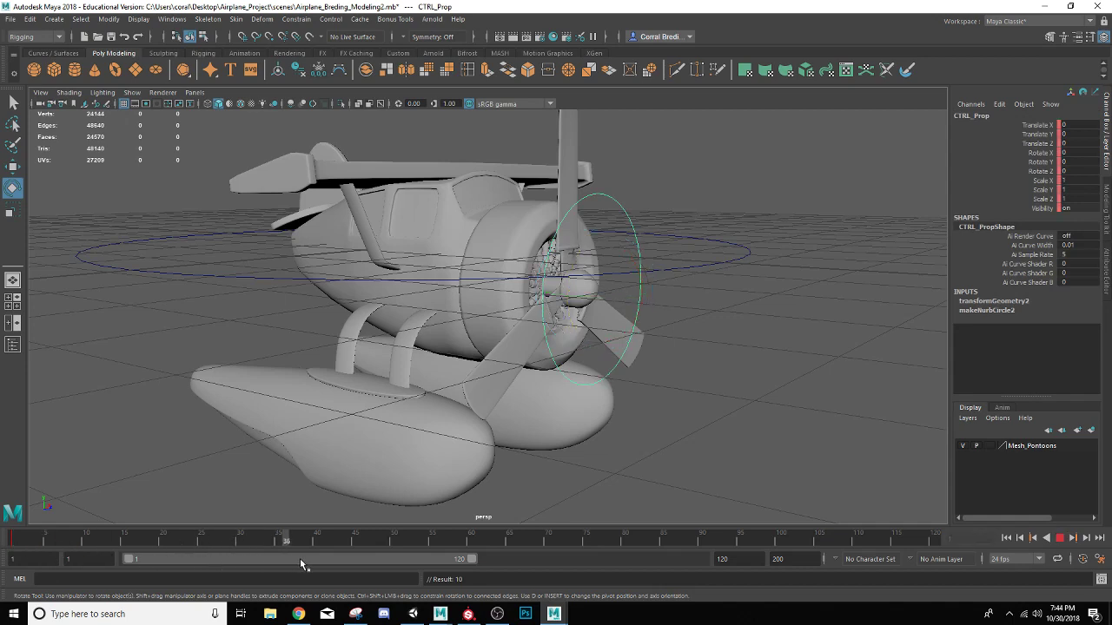
drag(315, 563, 316, 562)
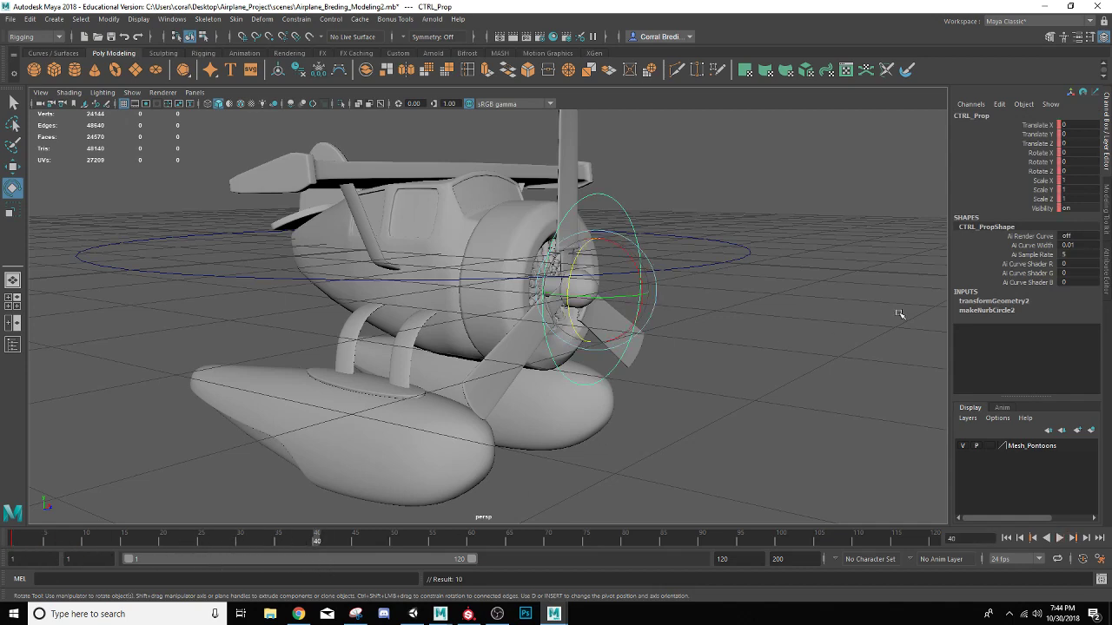
drag(566, 275, 575, 263)
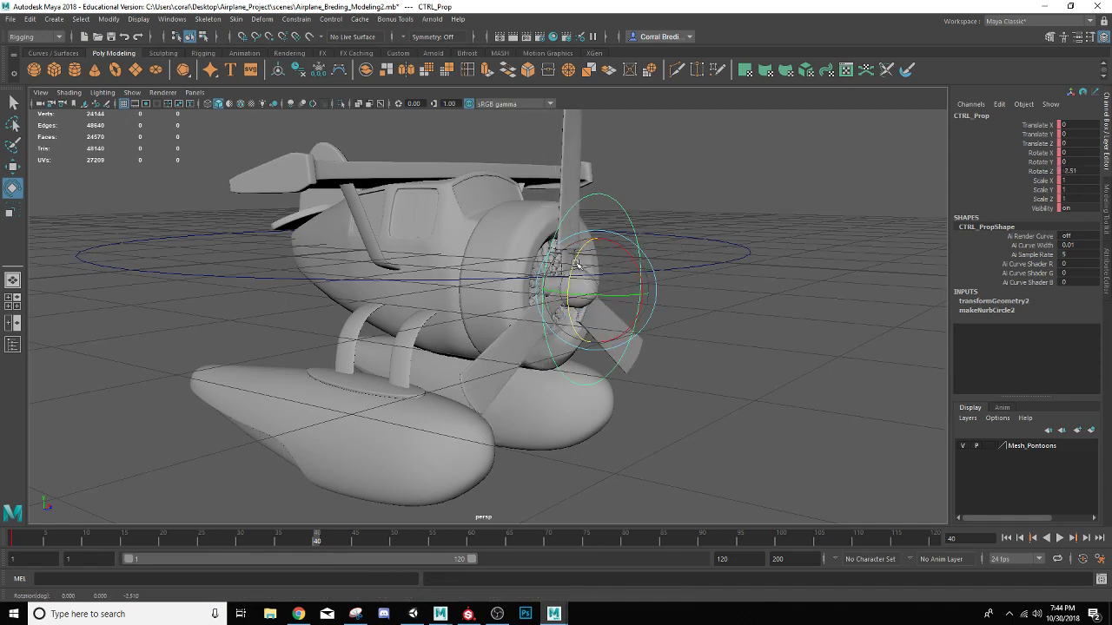
click(1074, 171)
key(Return)
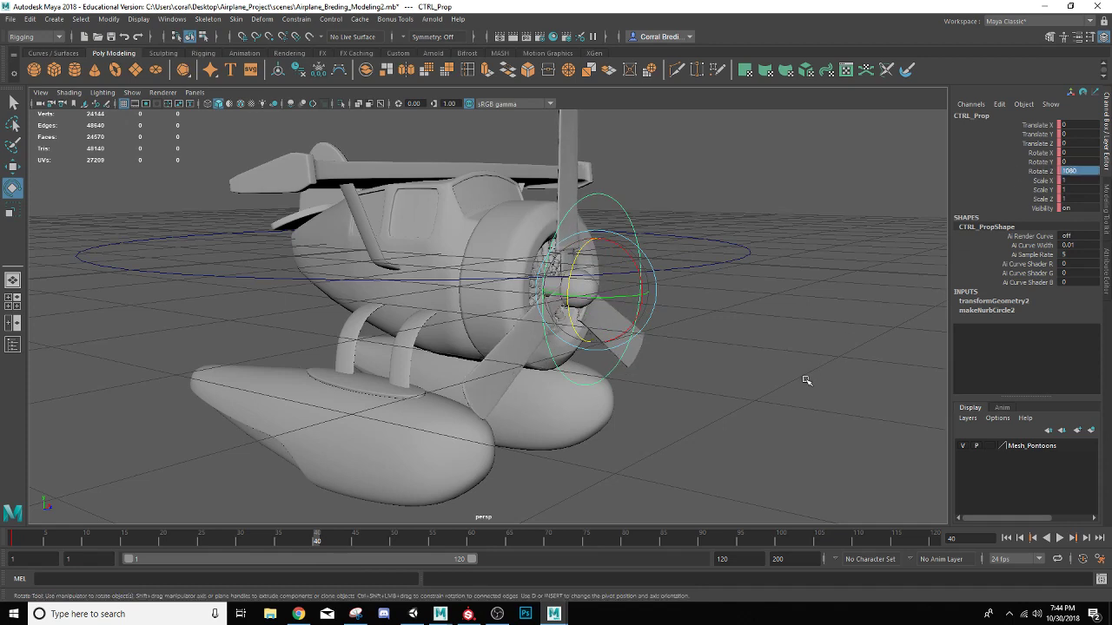
key(s)
Scrub and play back the propeller spin from frame 1, reviewing it also from a view nearer the airplane's front
key(alt+v)
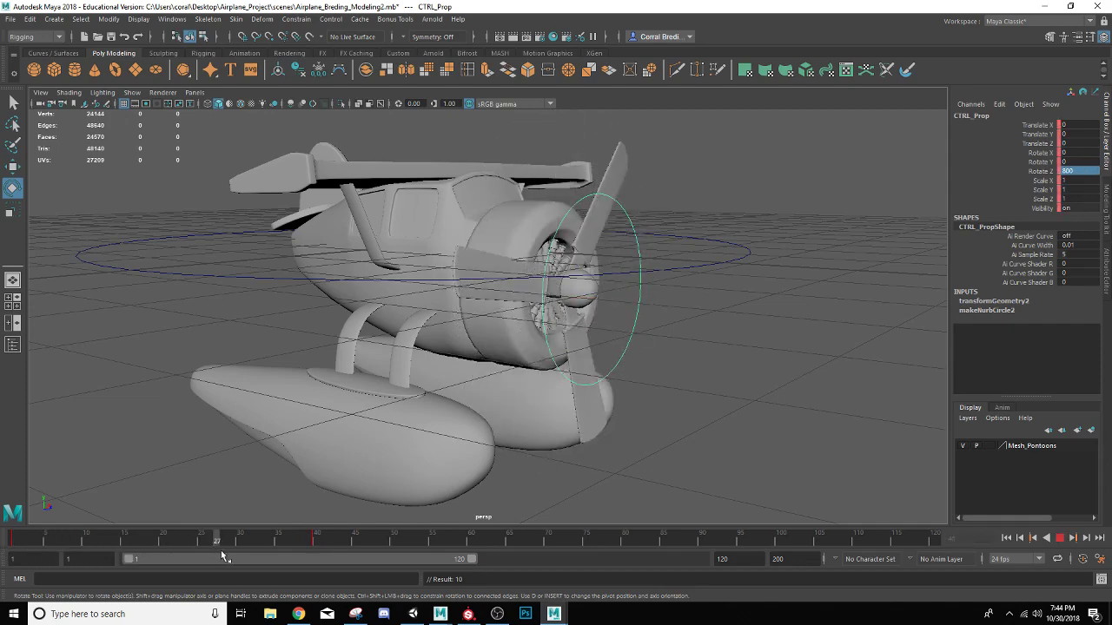
mouse_move(277, 563)
mouse_down()
mouse_move(26, 540)
mouse_move(316, 542)
mouse_move(14, 540)
mouse_up()
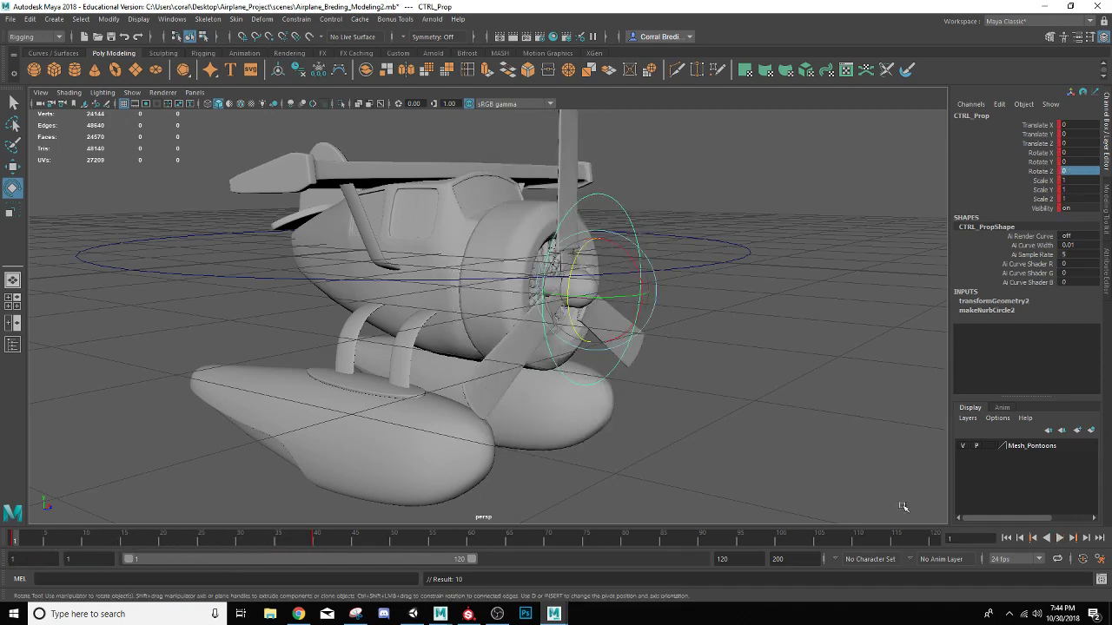
click(1060, 538)
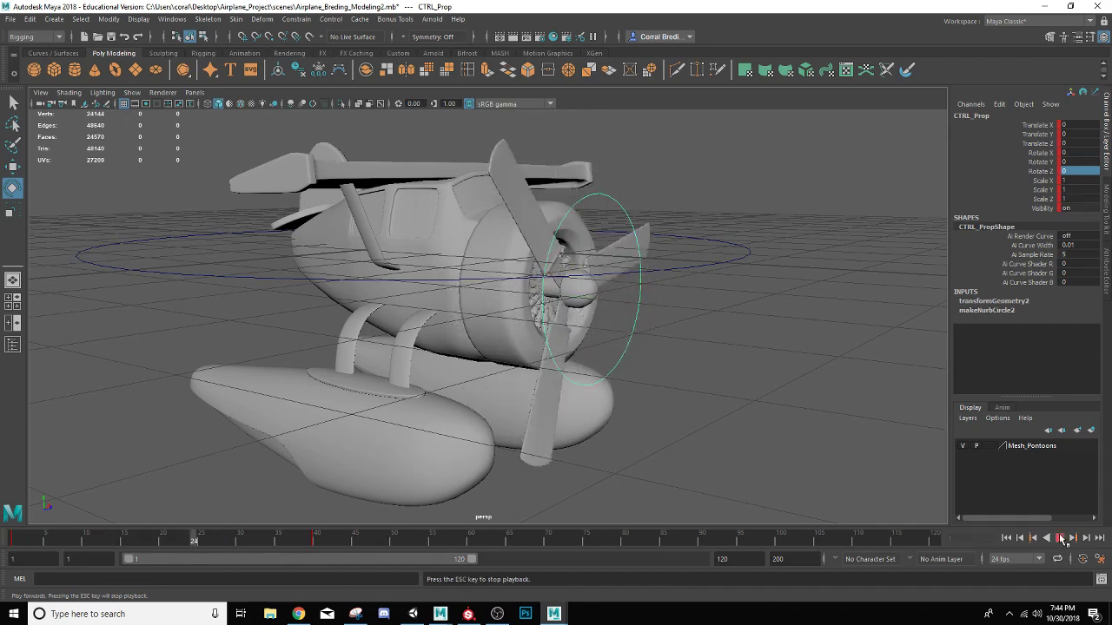
click(1059, 537)
click(1060, 538)
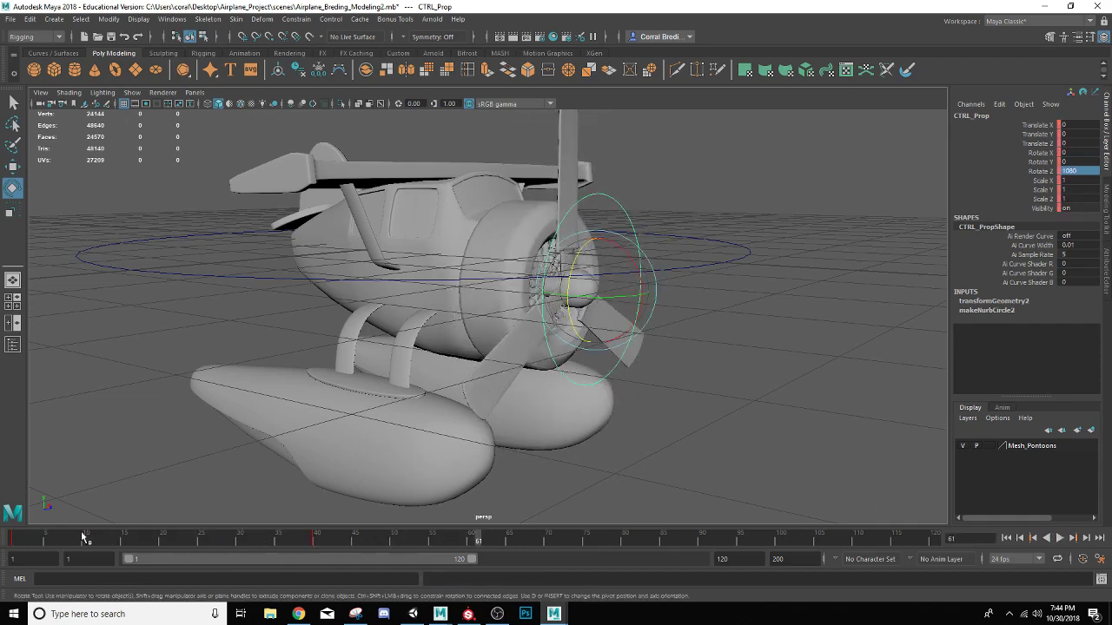
click(13, 545)
drag(1, 548, 5, 547)
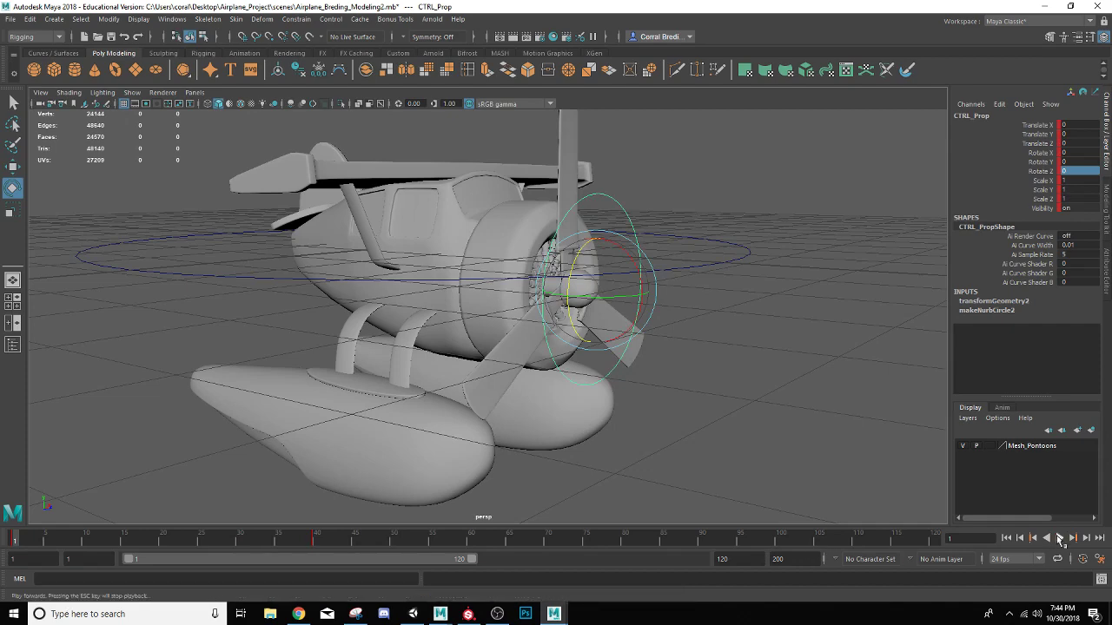
scroll(676, 414, up, 3)
scroll(676, 413, down, 6)
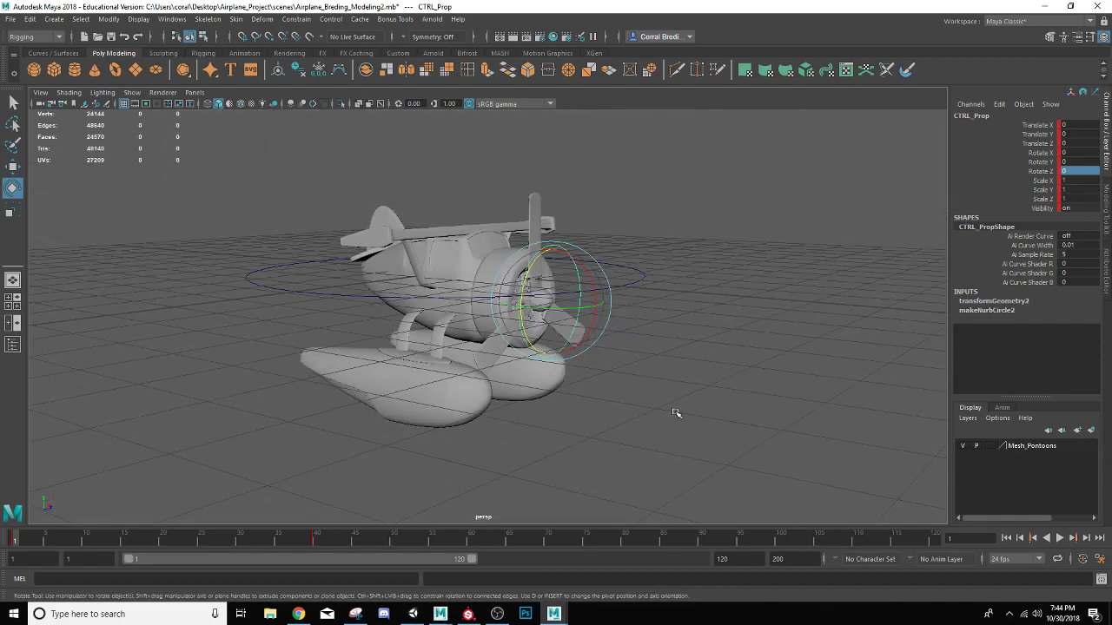
alt+drag(676, 413, 596, 432)
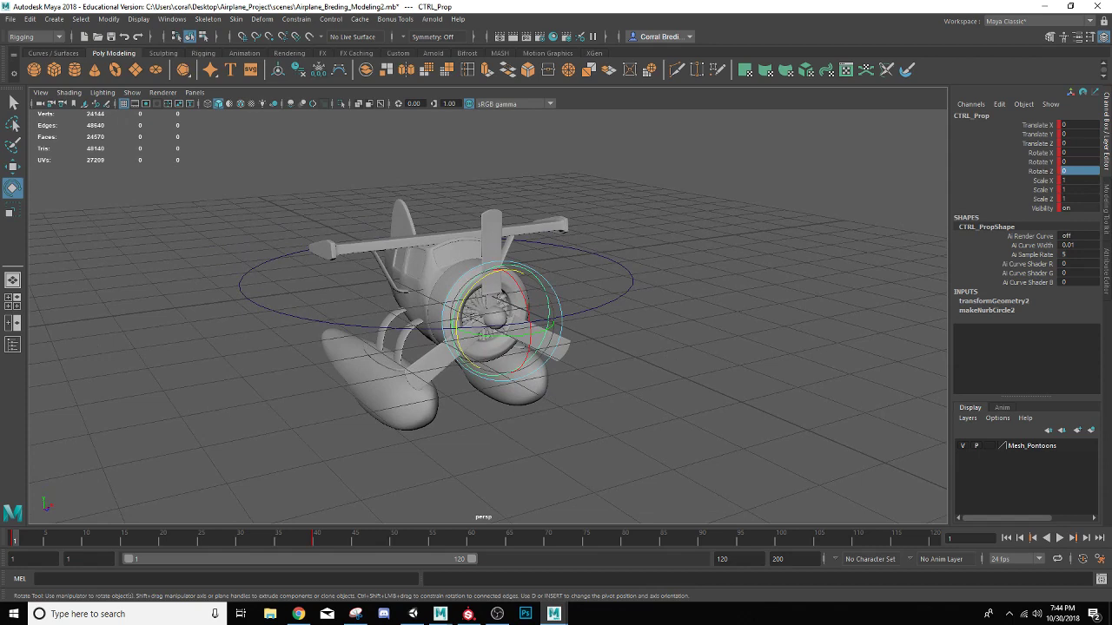
click(1058, 537)
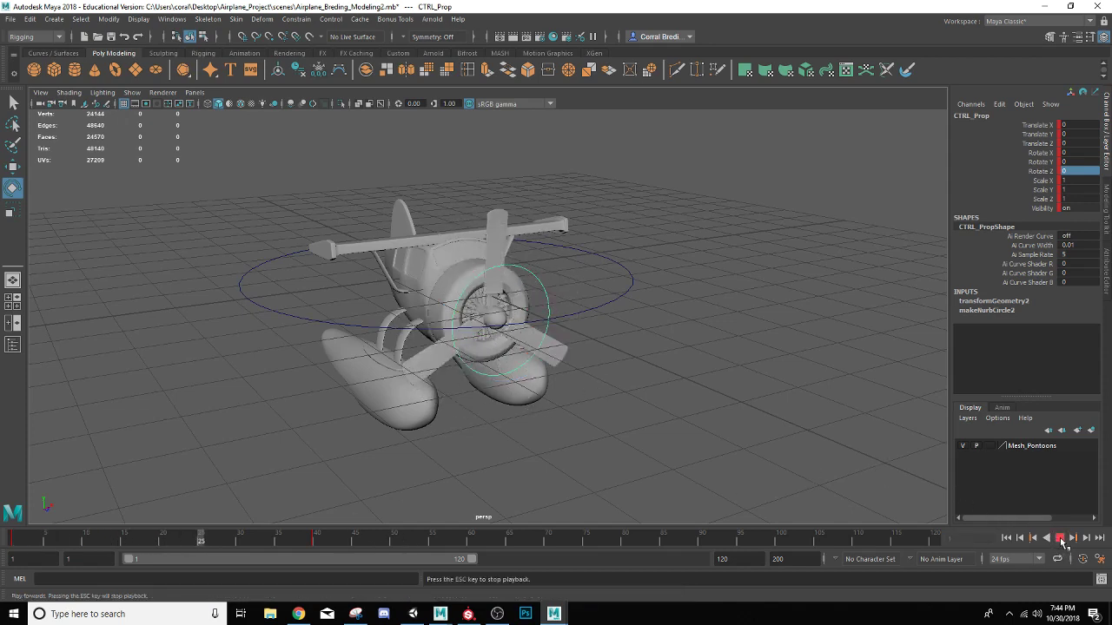
click(1059, 537)
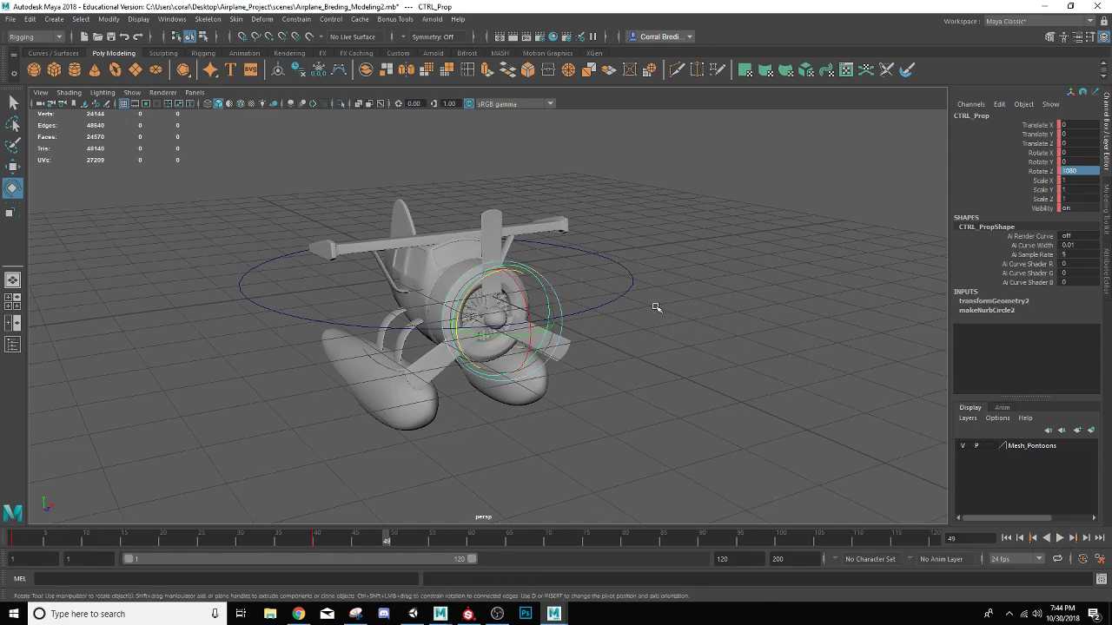
Switch to a side-by-side layout and replace the front view with the Graph Editor
click(13, 325)
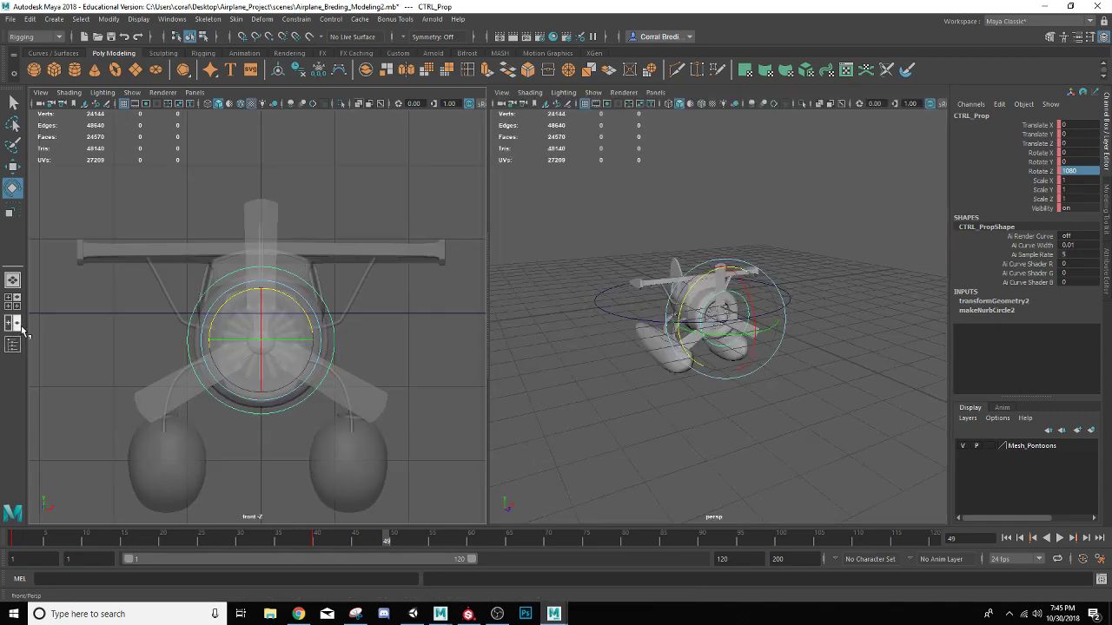
click(195, 92)
mouse_move(219, 156)
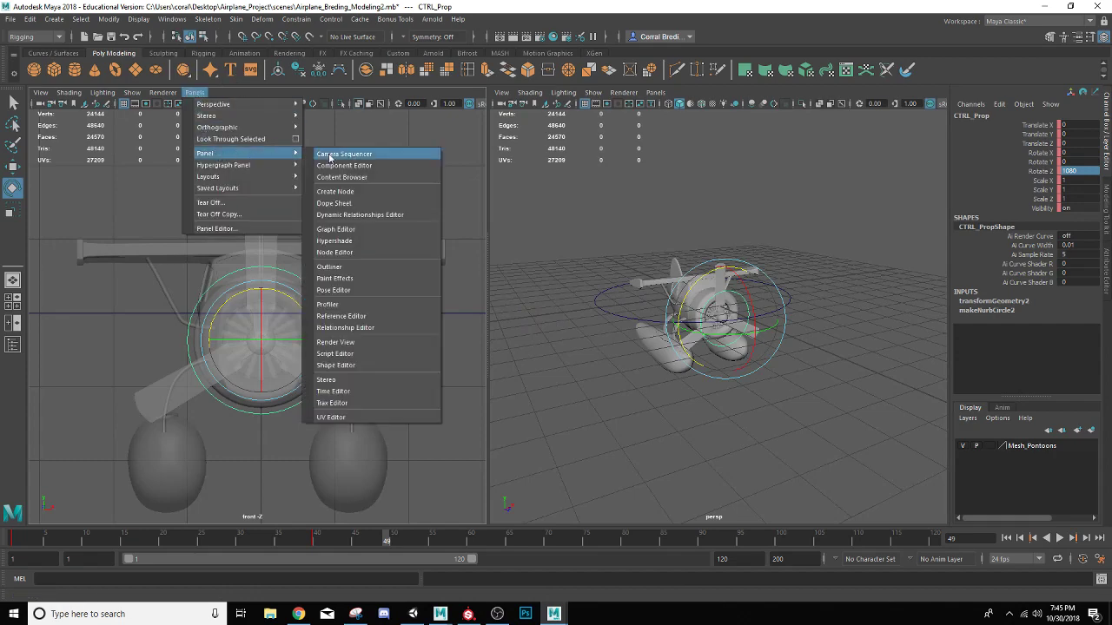
click(349, 227)
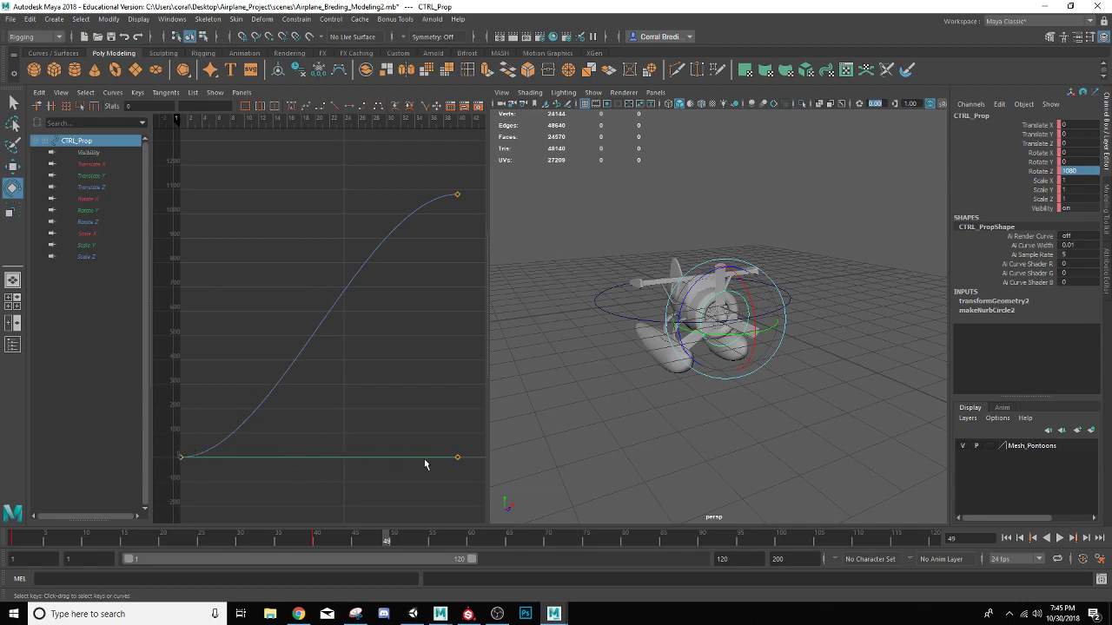
Set both the pre infinity and post infinity of CTRL_Prop's Rotate Z curve to Cycle with Offset
click(88, 221)
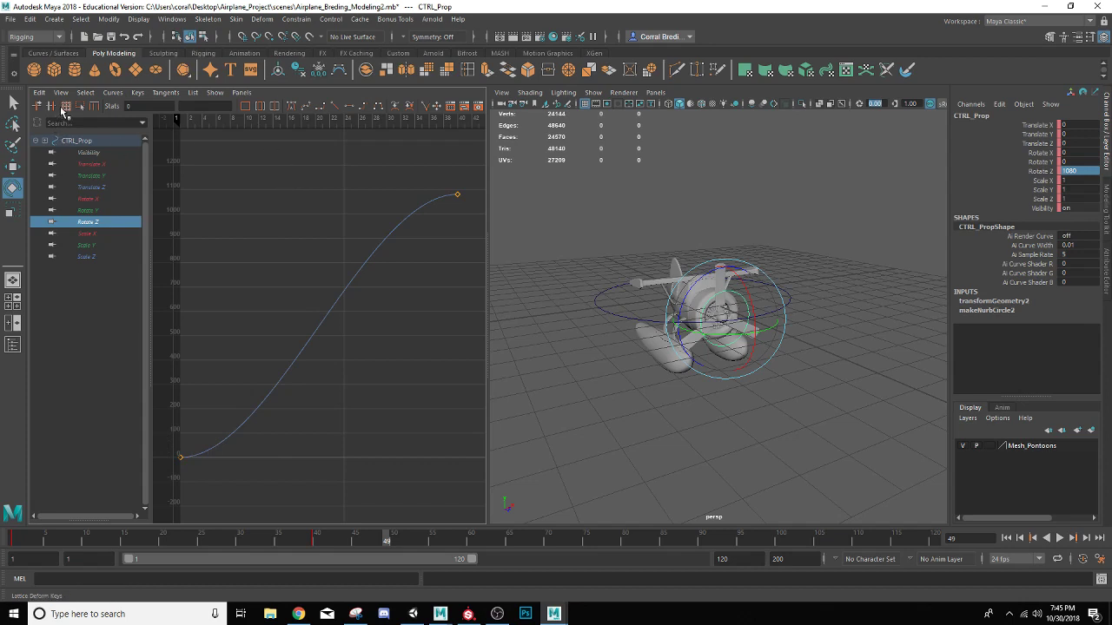
click(112, 93)
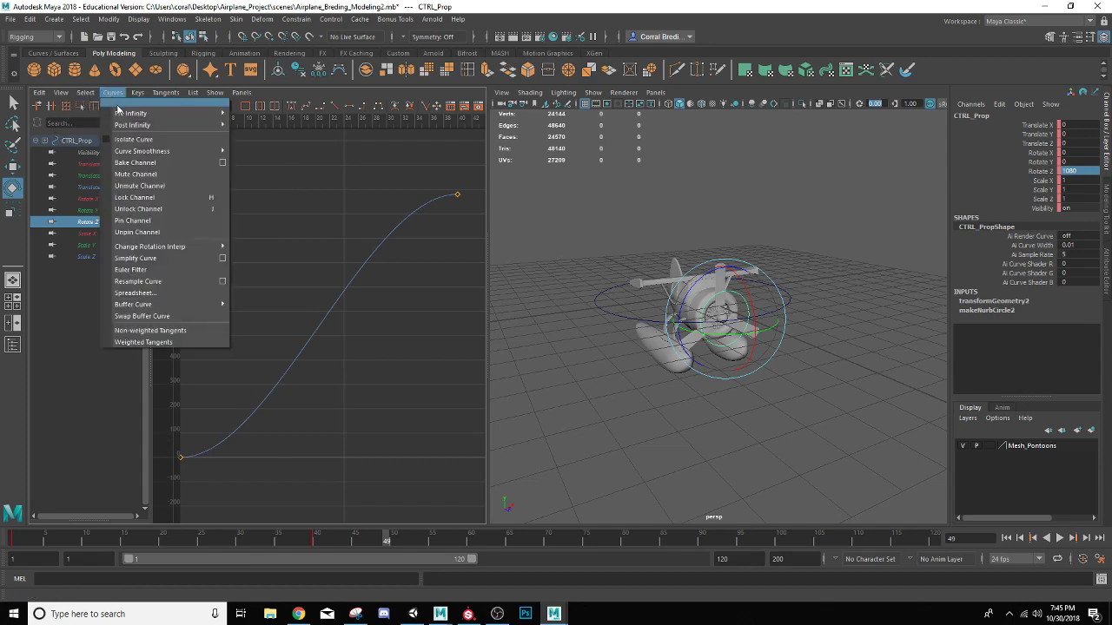
mouse_move(123, 113)
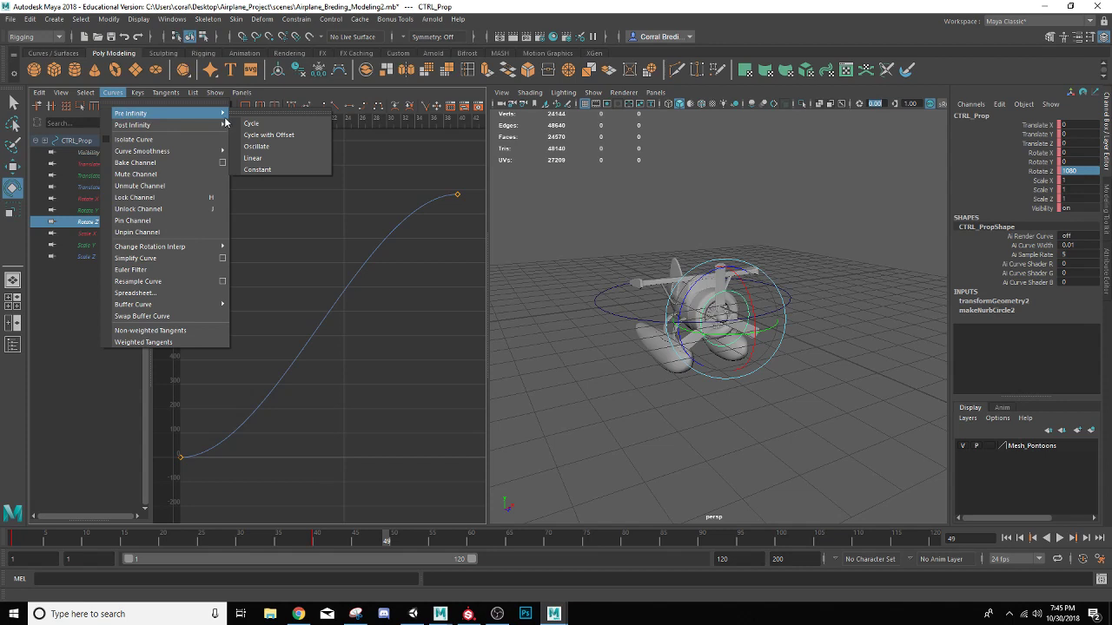
click(268, 135)
click(114, 93)
mouse_move(133, 127)
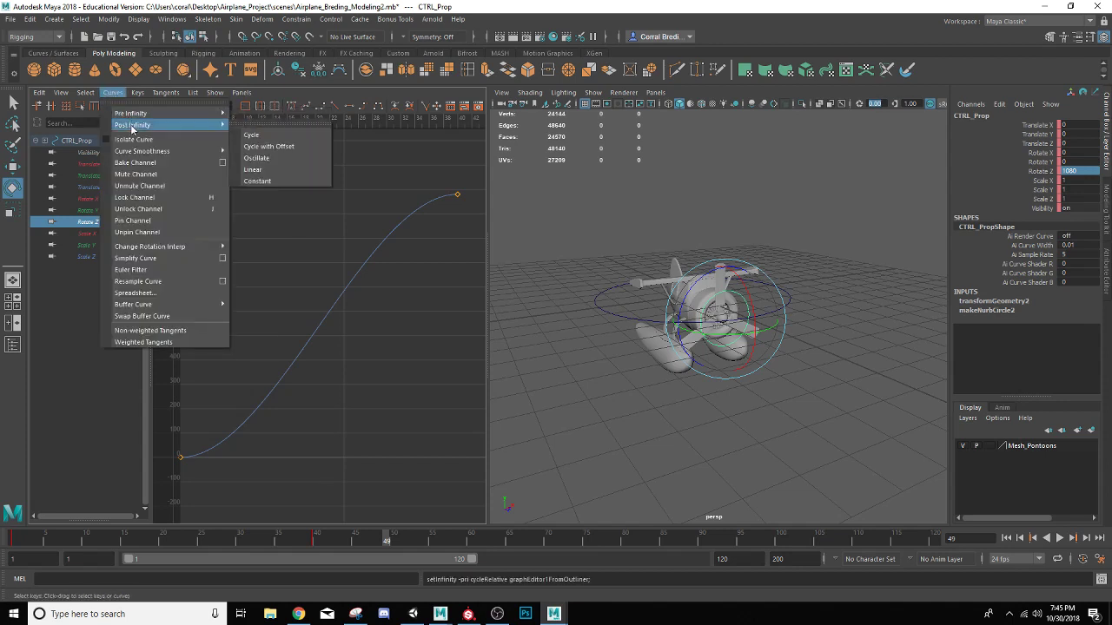
click(269, 148)
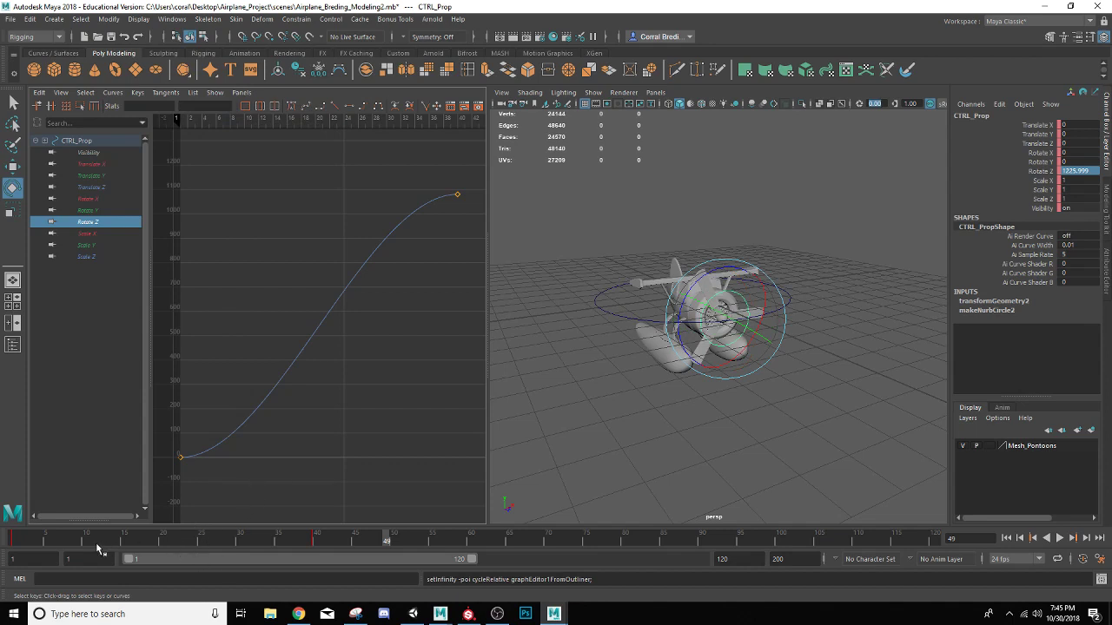
Play back the cycled propeller rotation from frame 1 to check it beyond the last keyframe
click(16, 542)
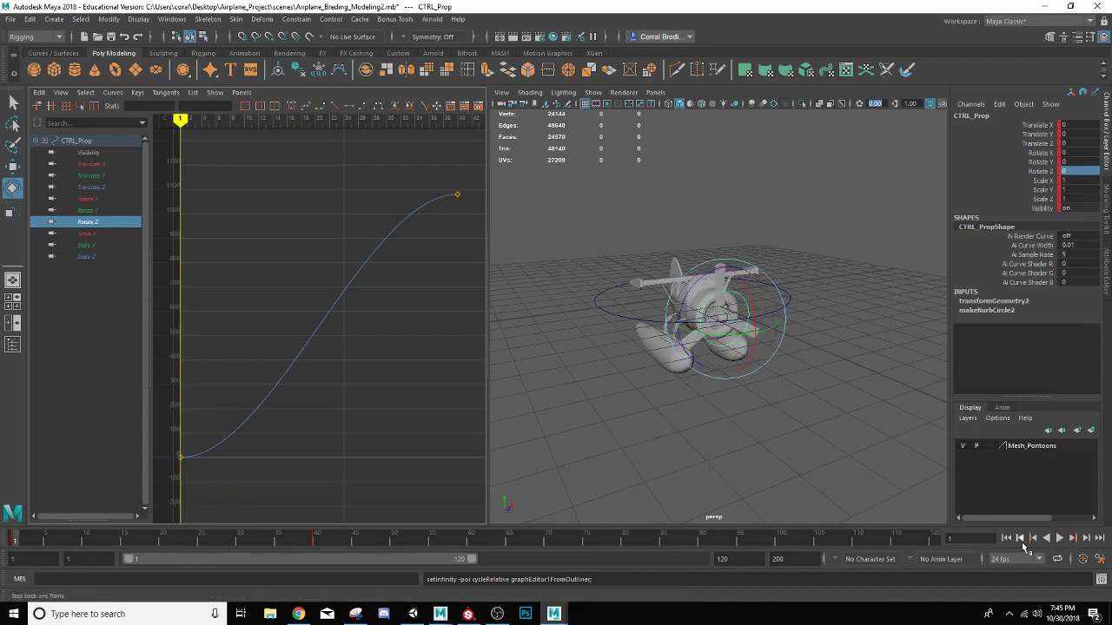
click(1059, 539)
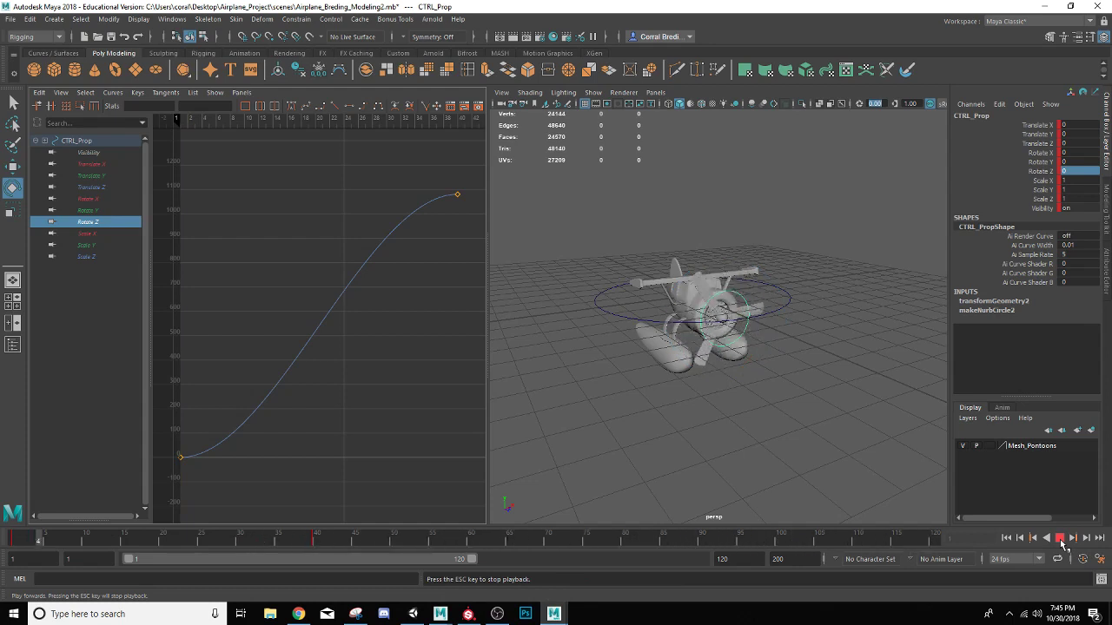
click(1060, 539)
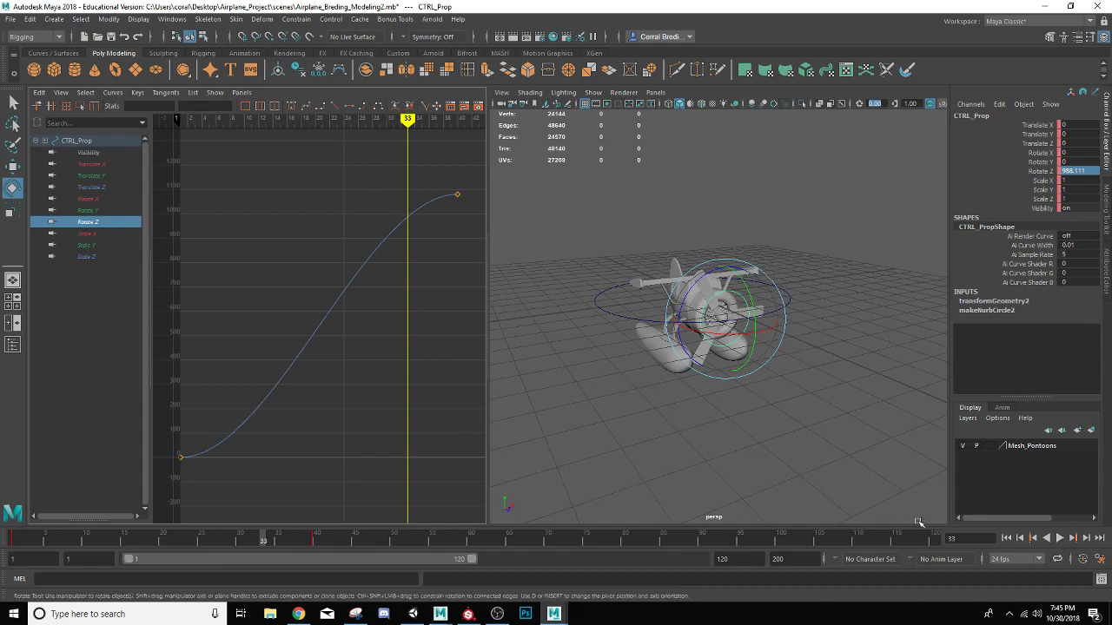
click(1060, 539)
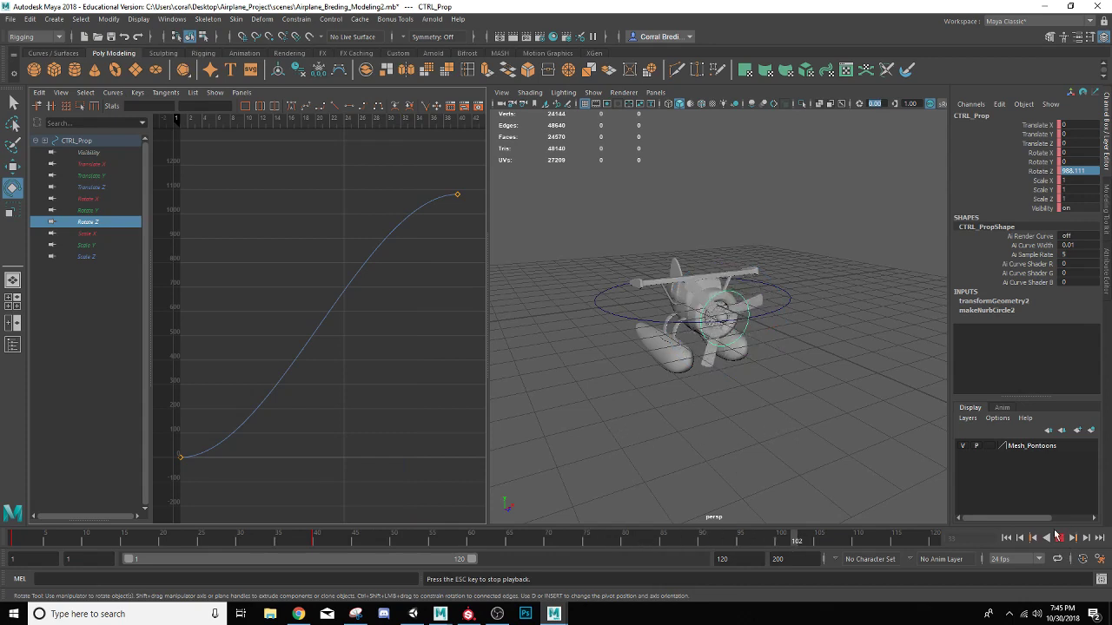
click(1058, 538)
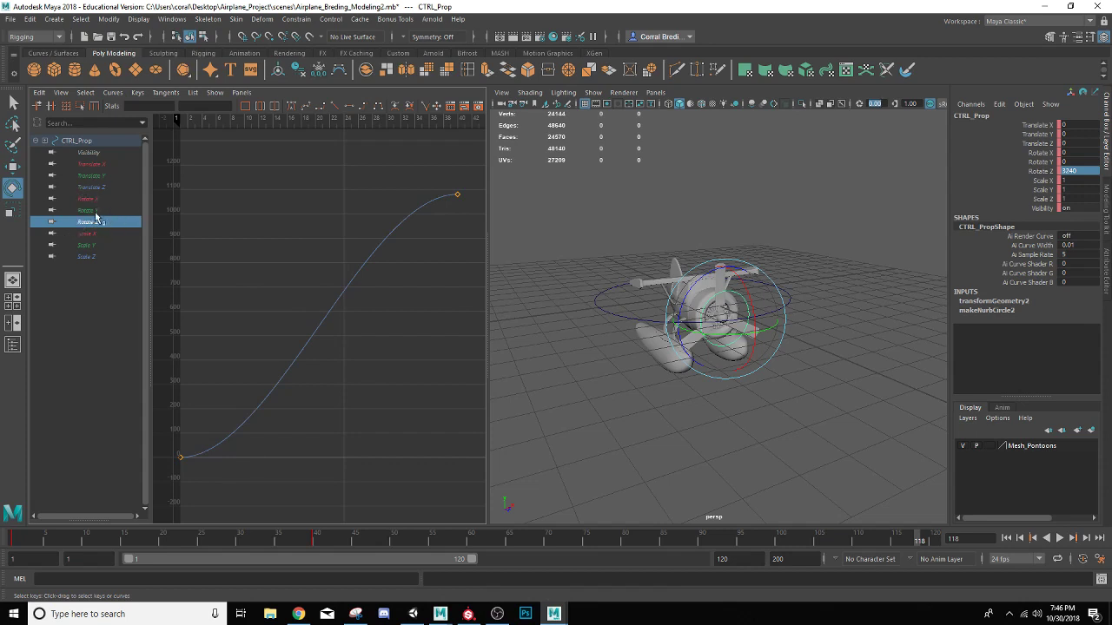
Apply linear tangents to the Rotate Z curve, play back the spin and return to frame 1
click(338, 108)
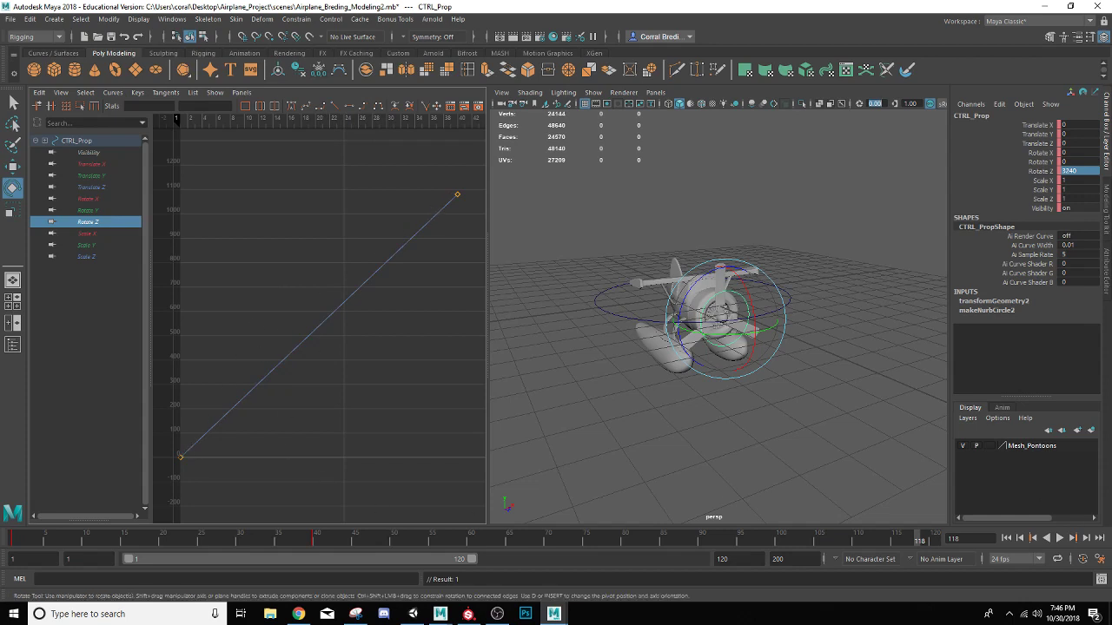
click(1060, 537)
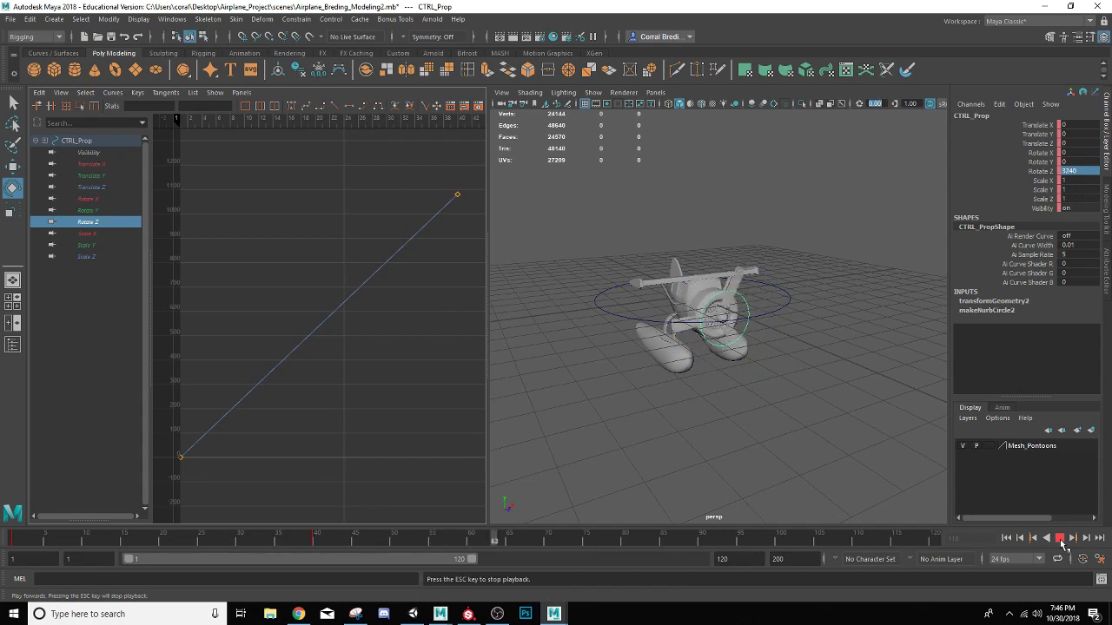
click(1059, 538)
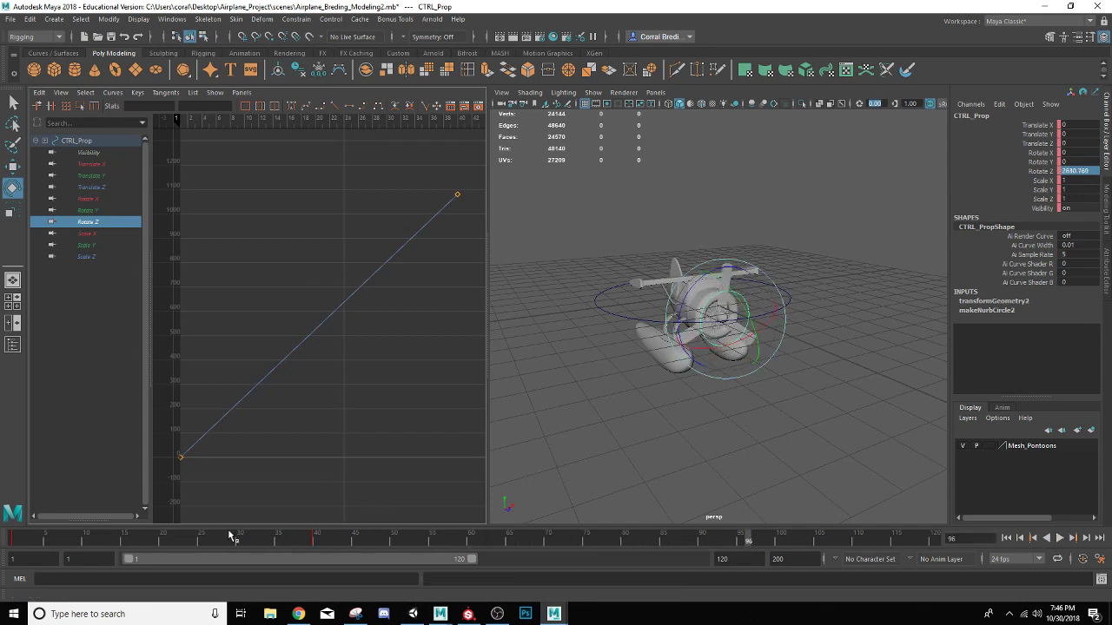
drag(91, 537, 5, 536)
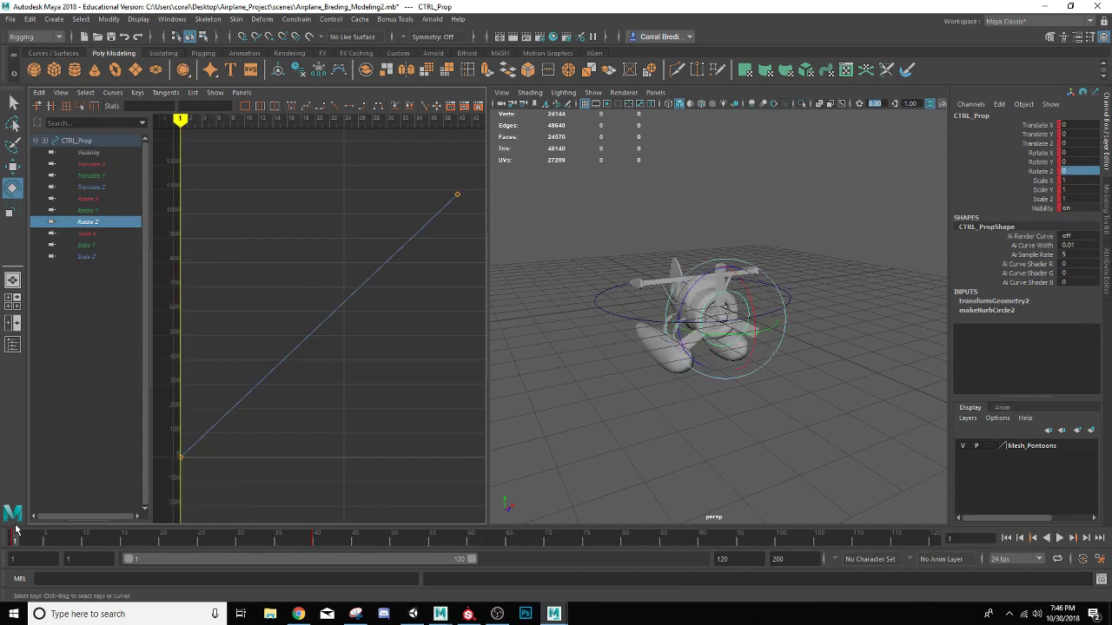
Show only the perspective view, select CTRL_Airplane to inspect it, and clear the selection
click(14, 282)
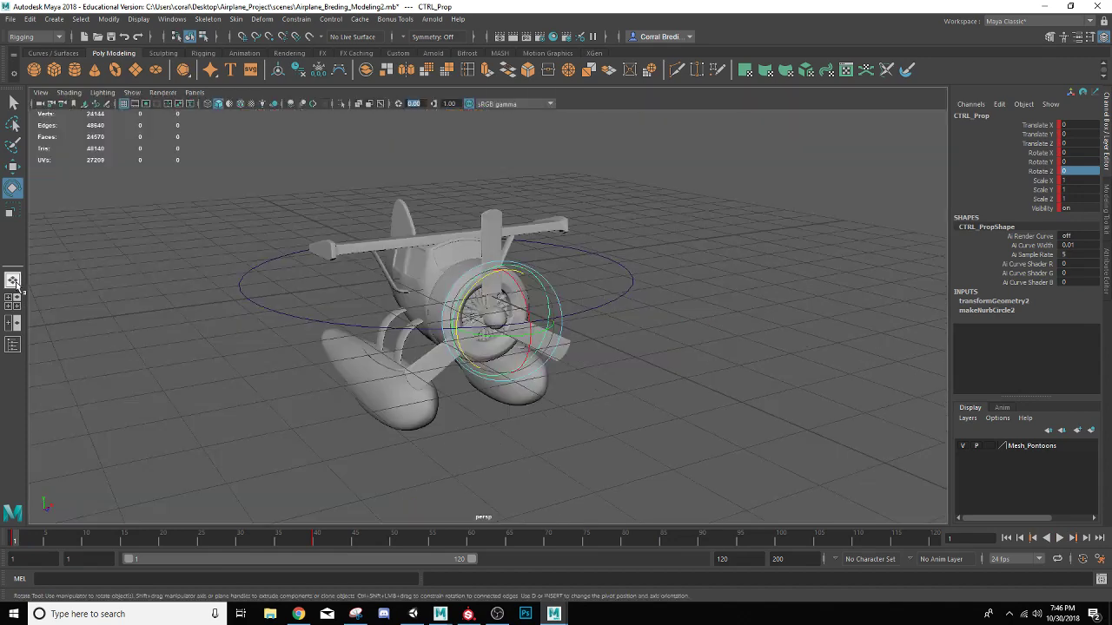
click(618, 303)
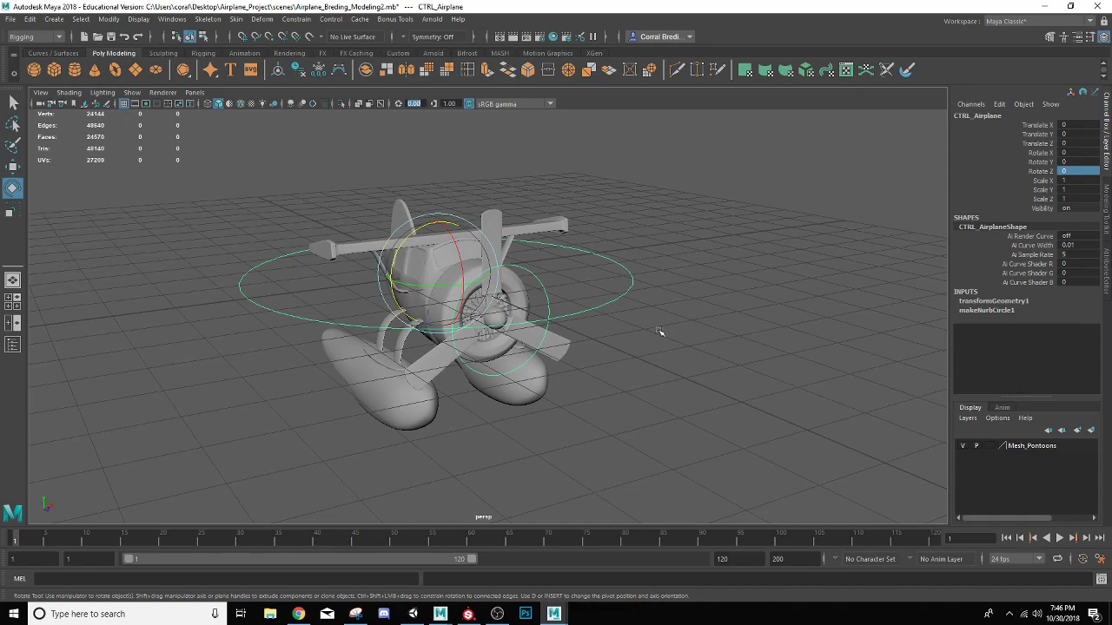
click(640, 368)
alt+drag(640, 367, 566, 395)
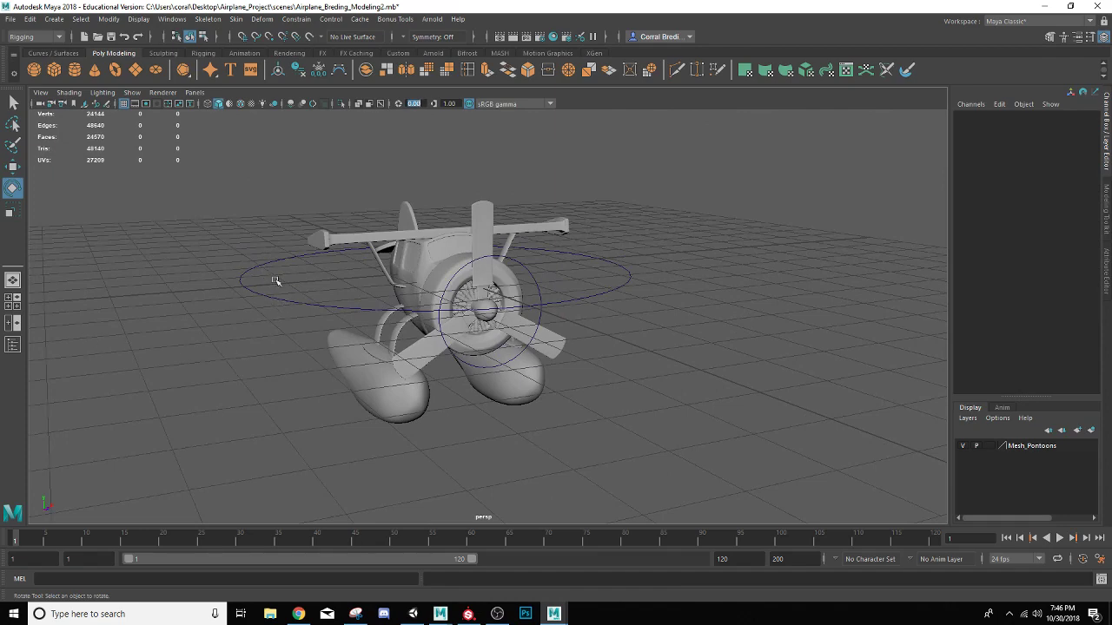
scroll(279, 287, up, 4)
alt+drag(281, 290, 182, 318)
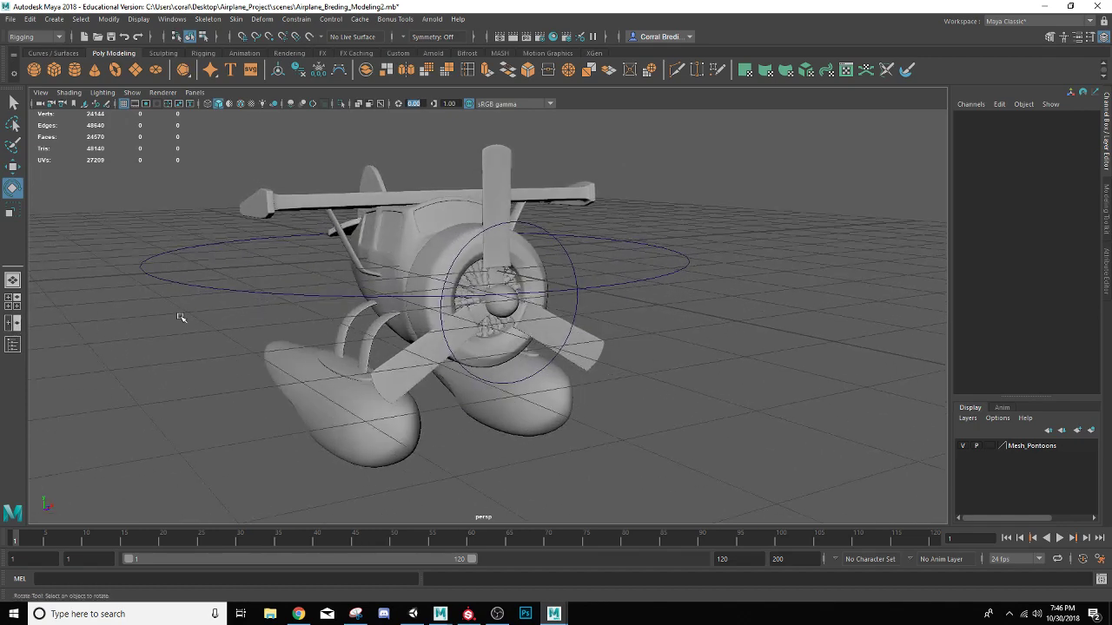
Switch to a side-by-side layout and replace the front view with the Hypershade
click(13, 324)
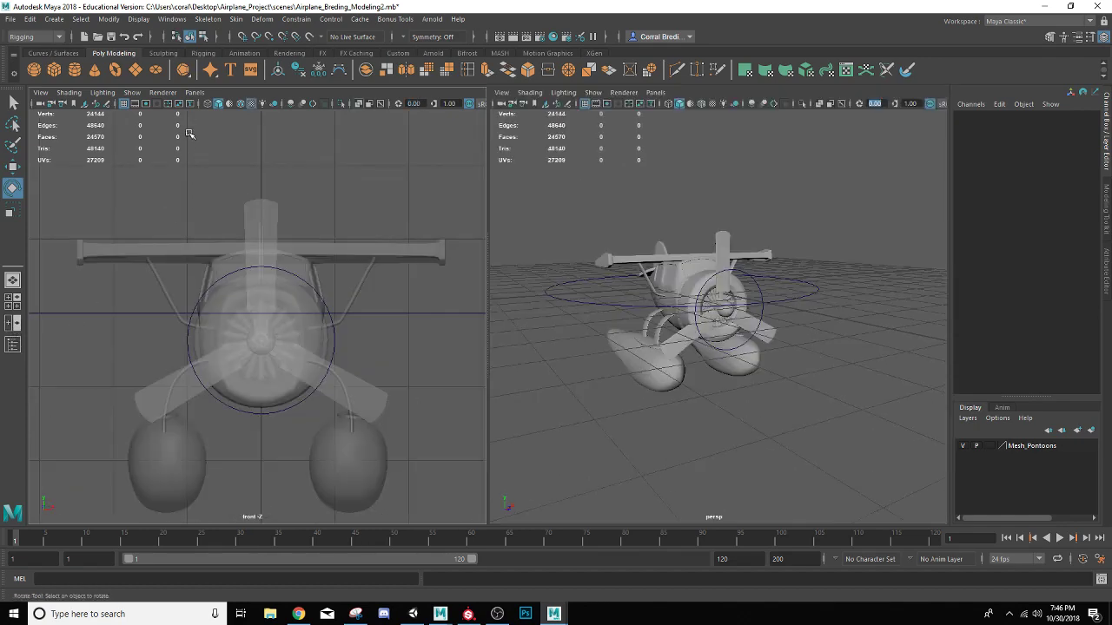
click(193, 92)
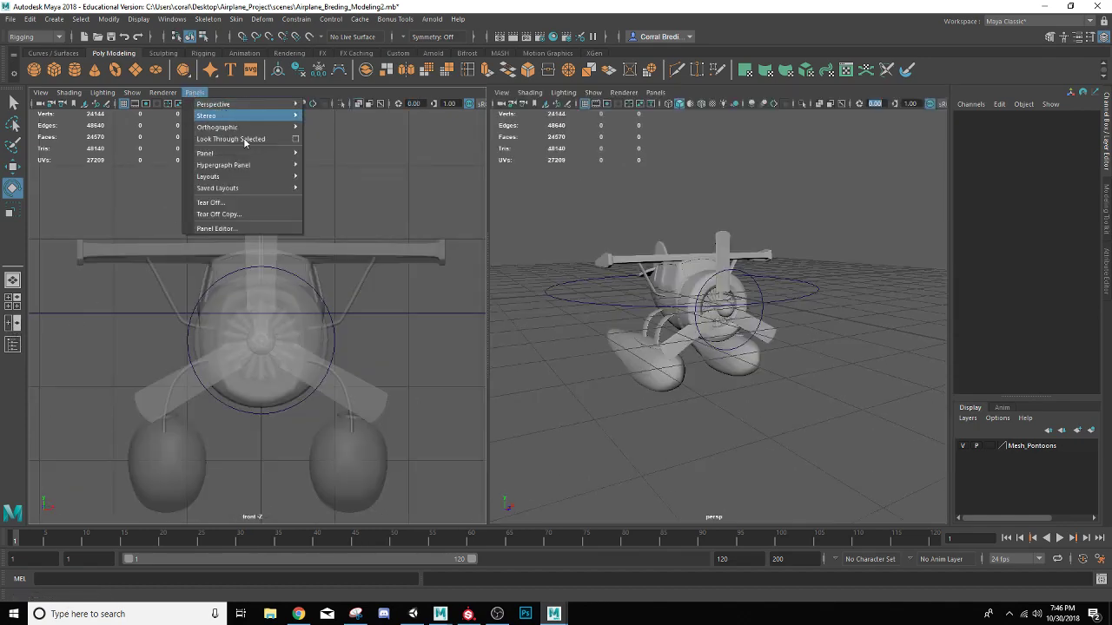
mouse_move(285, 154)
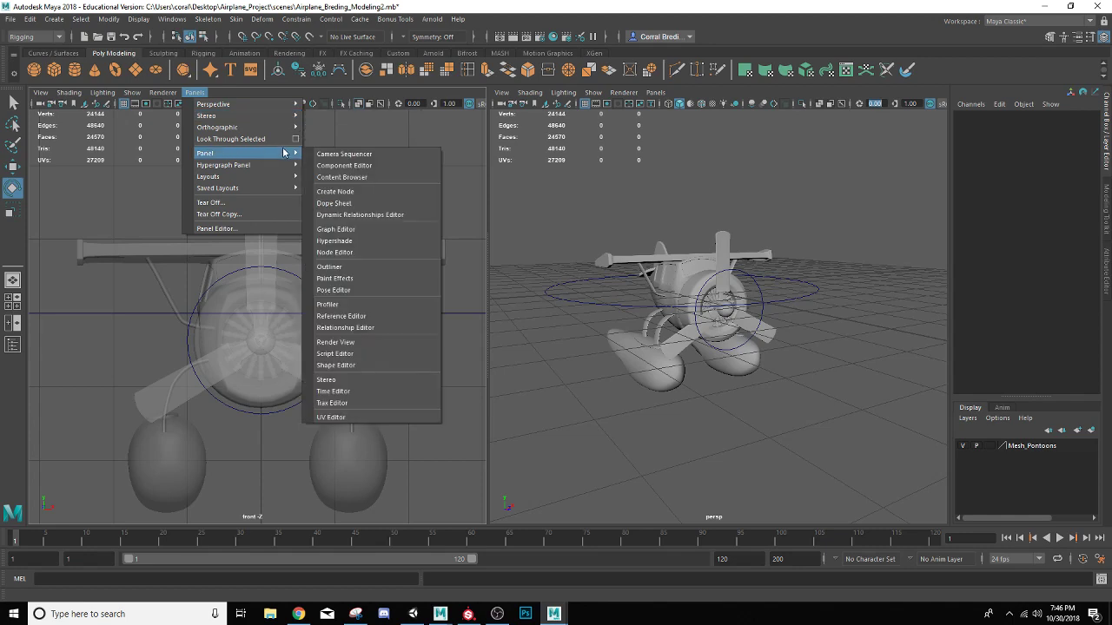
click(354, 231)
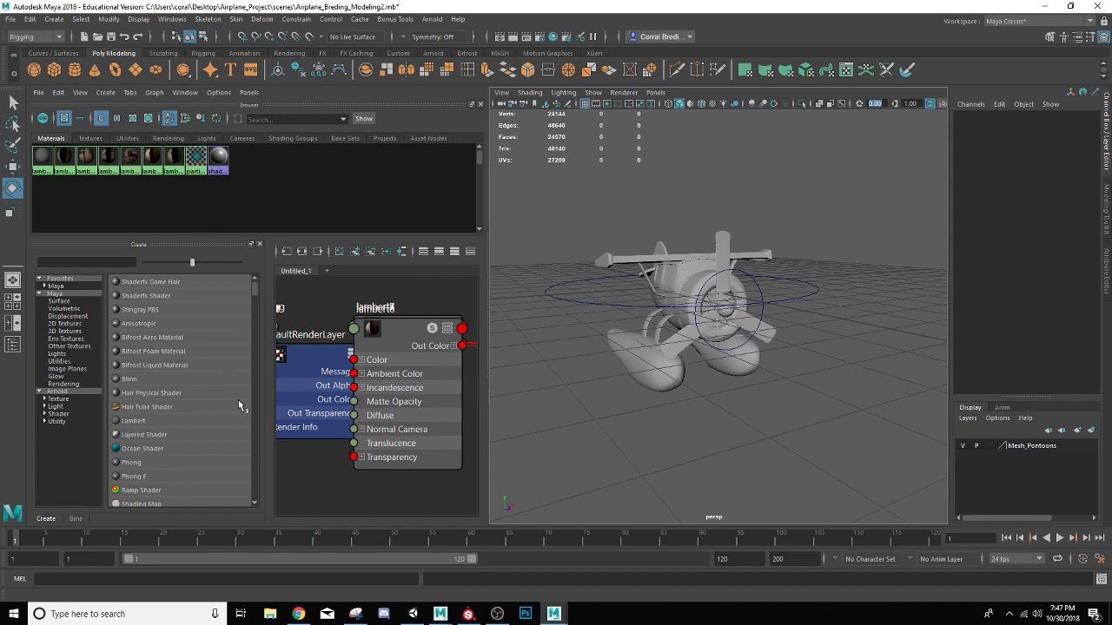
Create four Phong materials in the Hypershade
scroll(222, 399, down, 1)
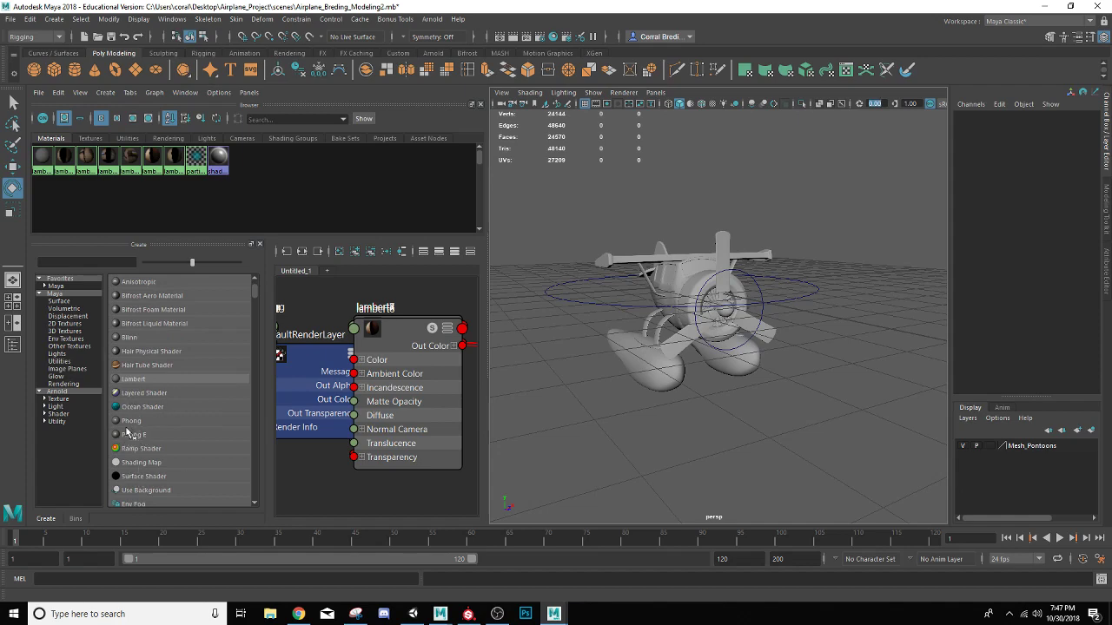
scroll(652, 337, up, 5)
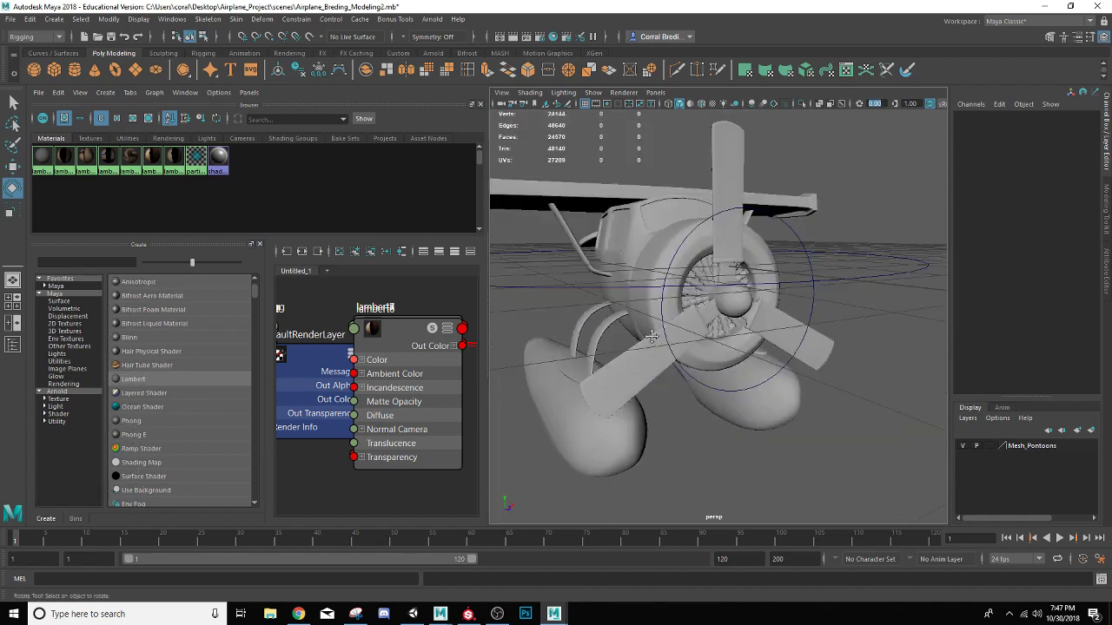
alt+drag(652, 337, 851, 341)
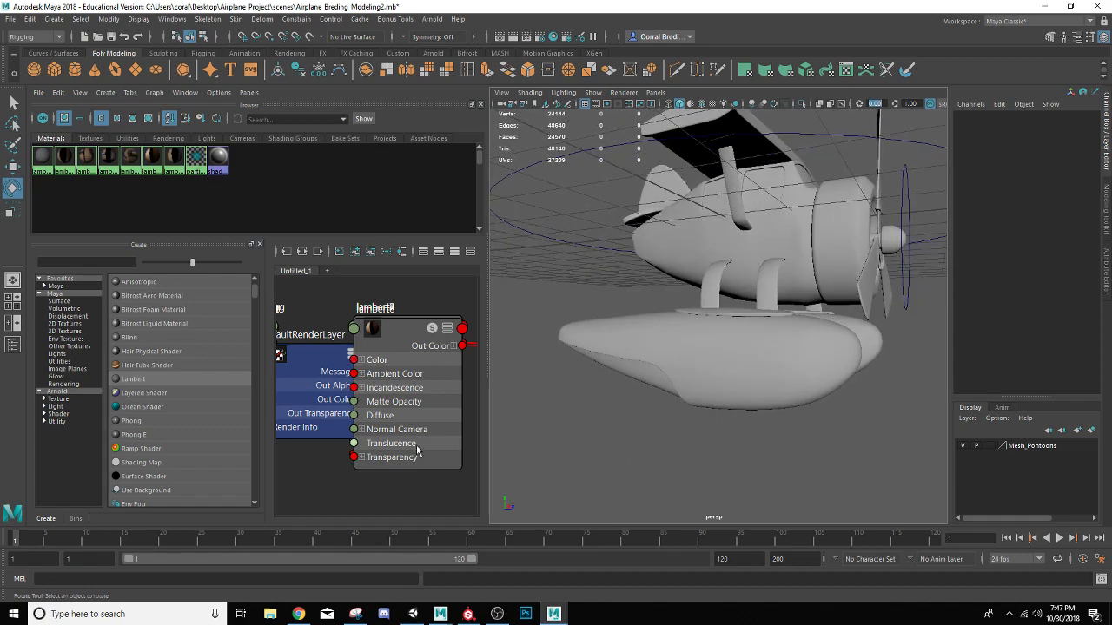
click(143, 423)
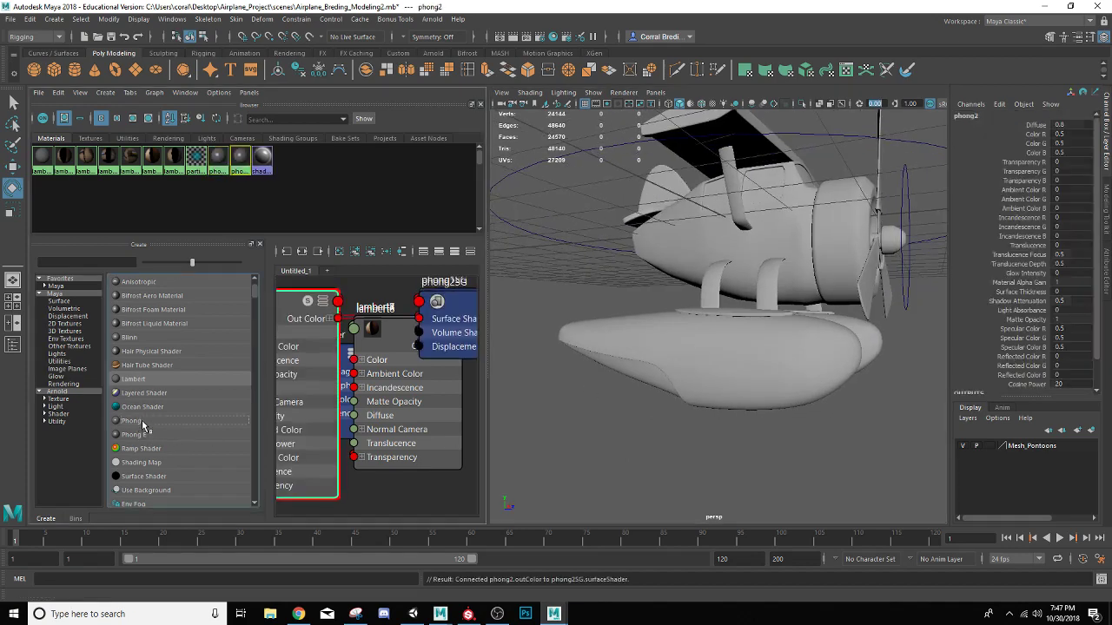
click(142, 422)
click(143, 423)
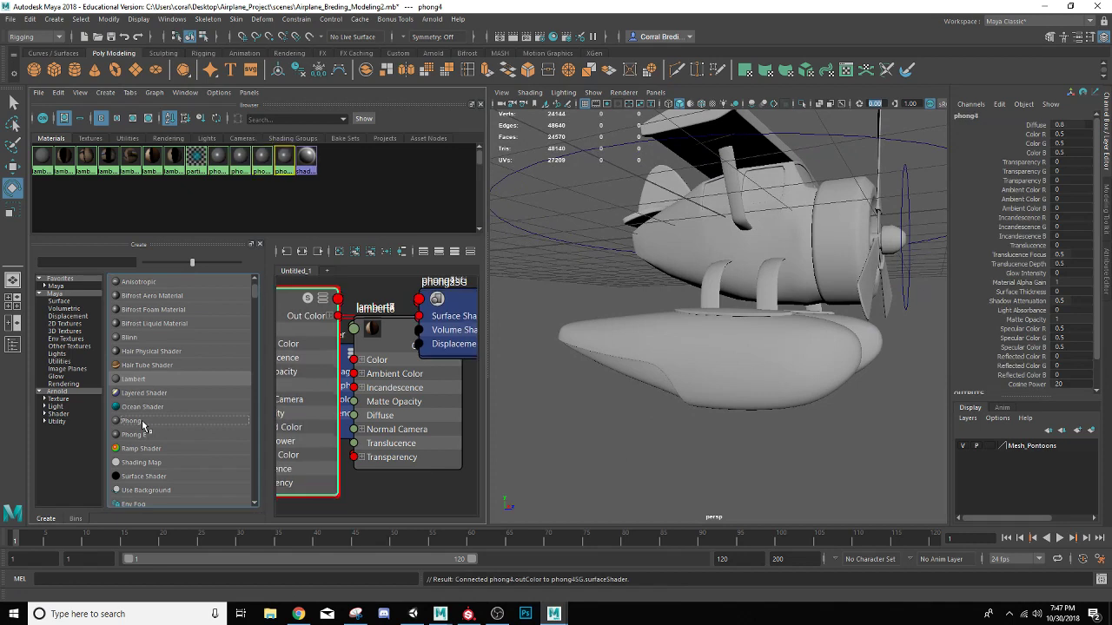
Open the attributes of the phong1 material and set its color to black
click(242, 163)
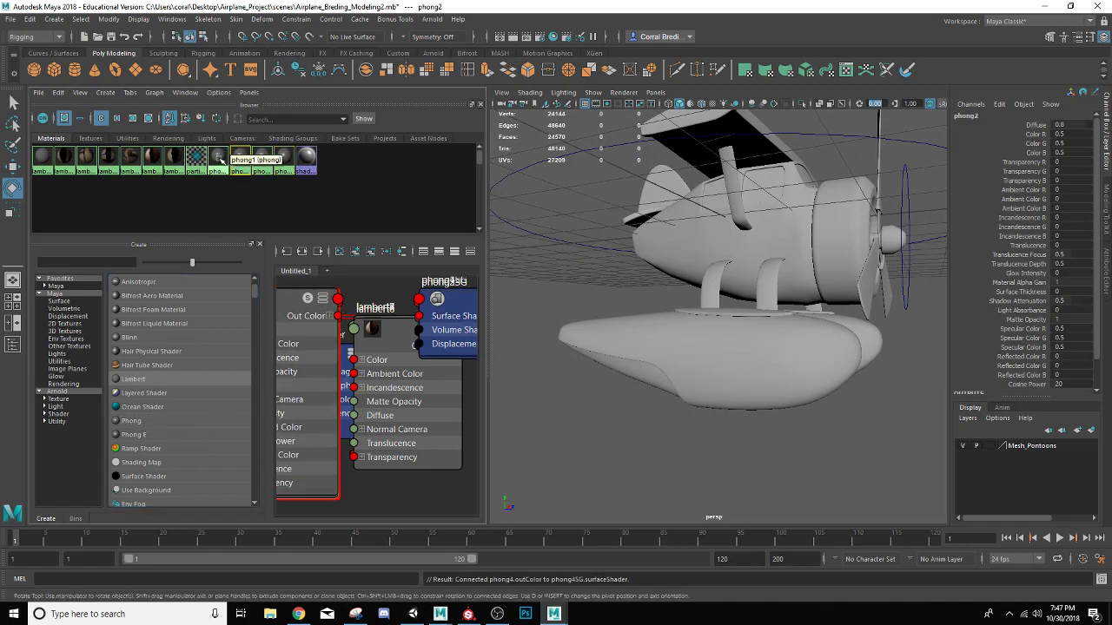
click(219, 162)
double_click(219, 162)
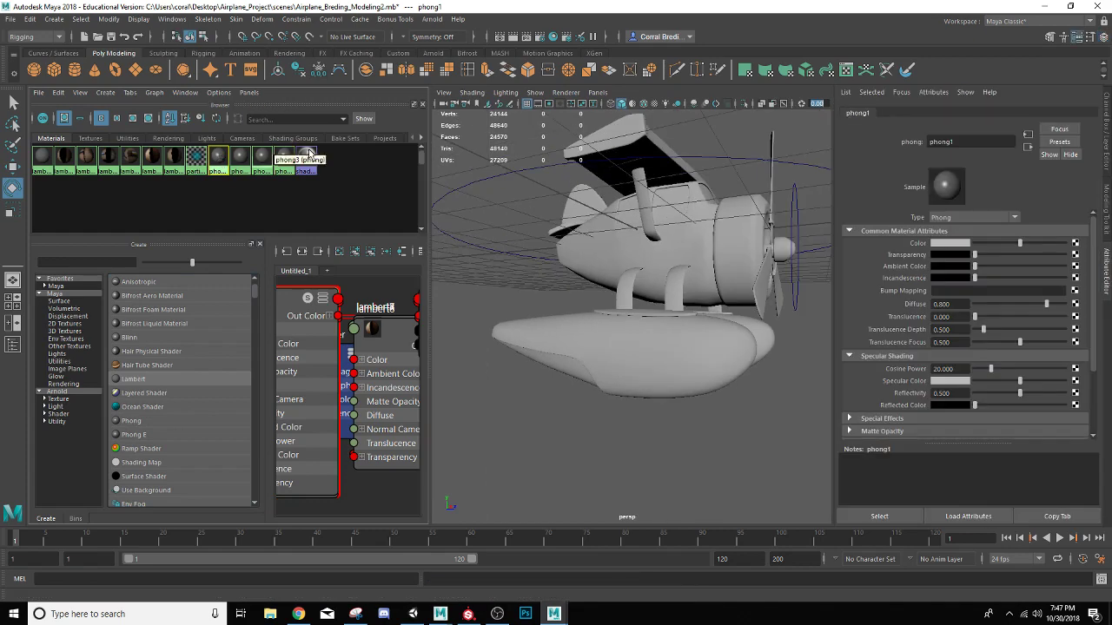
click(946, 244)
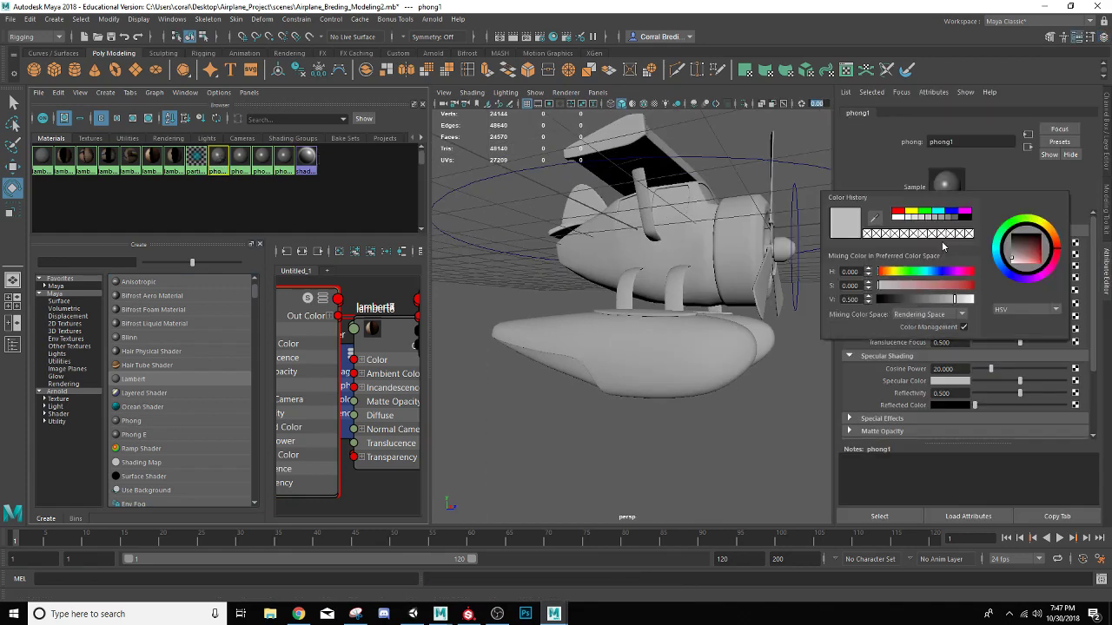
click(1017, 223)
drag(1021, 247, 1049, 232)
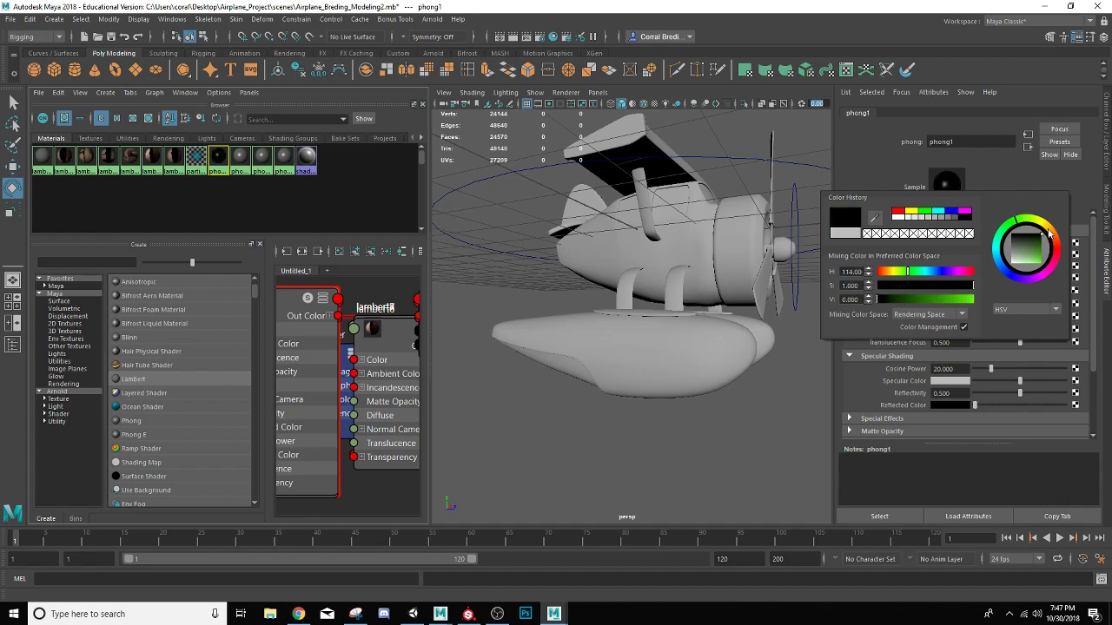
Set the phong2 material's color to a dark, fully saturated green
click(240, 158)
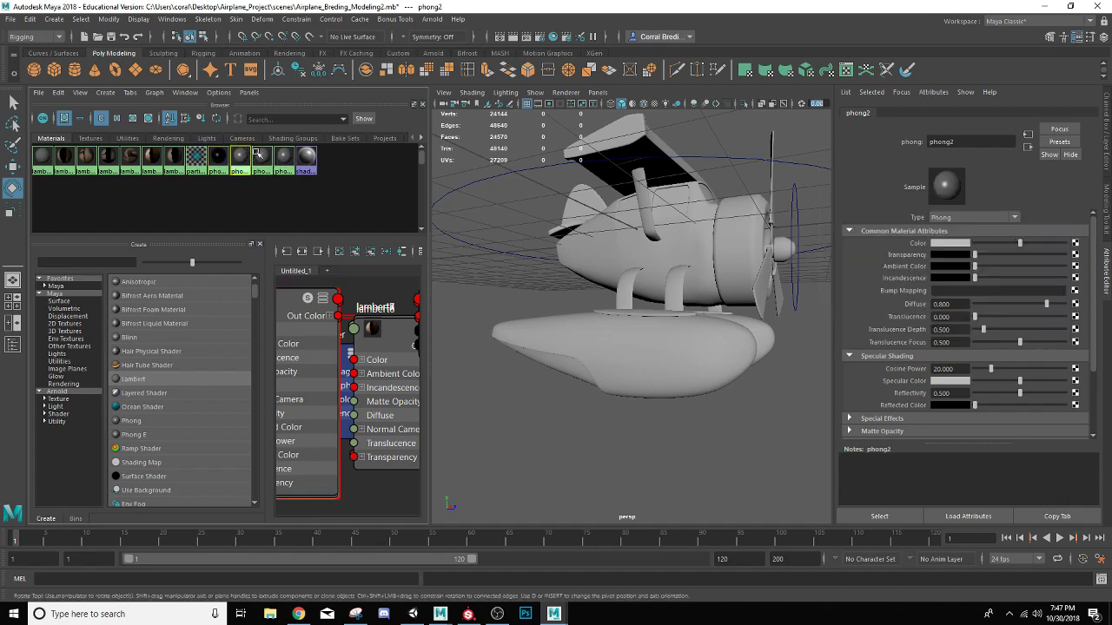
click(964, 244)
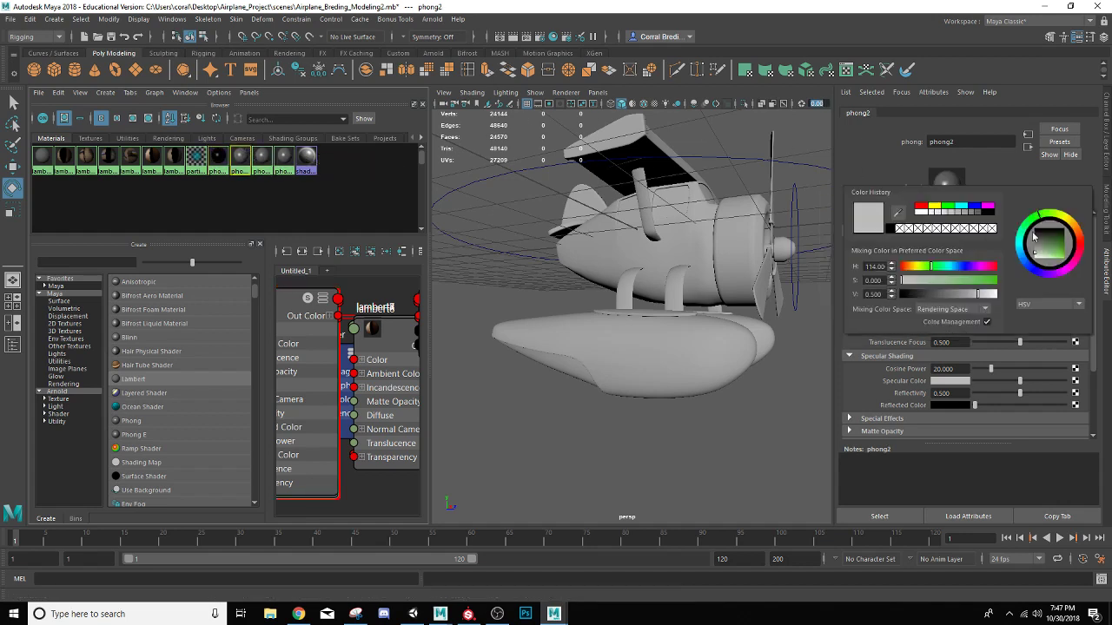
click(1066, 239)
drag(1066, 239, 1070, 237)
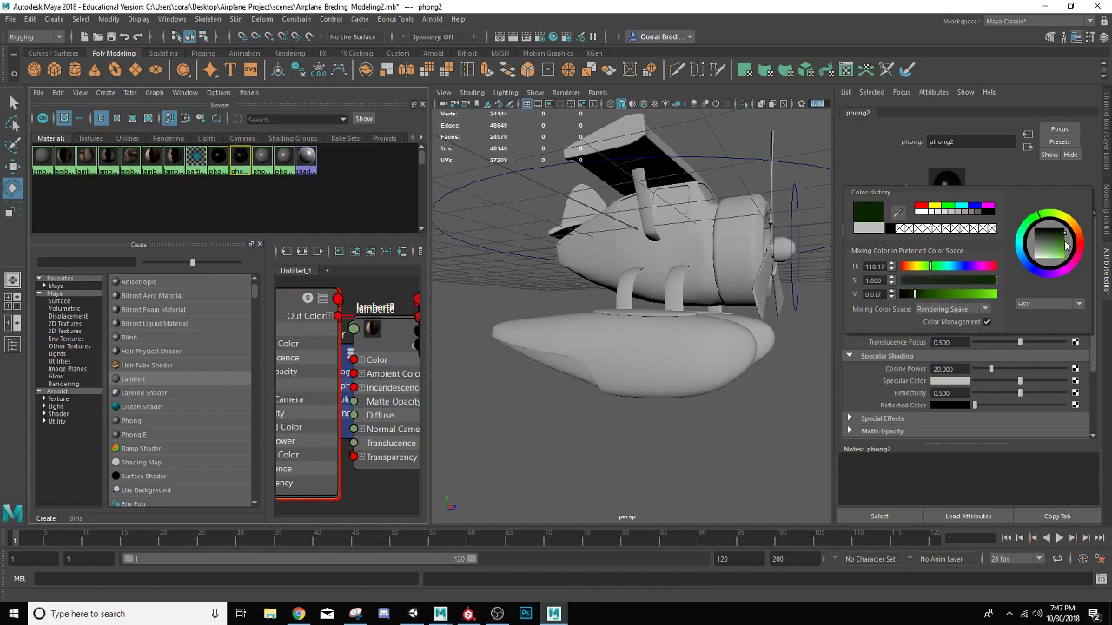
drag(1066, 245, 1072, 243)
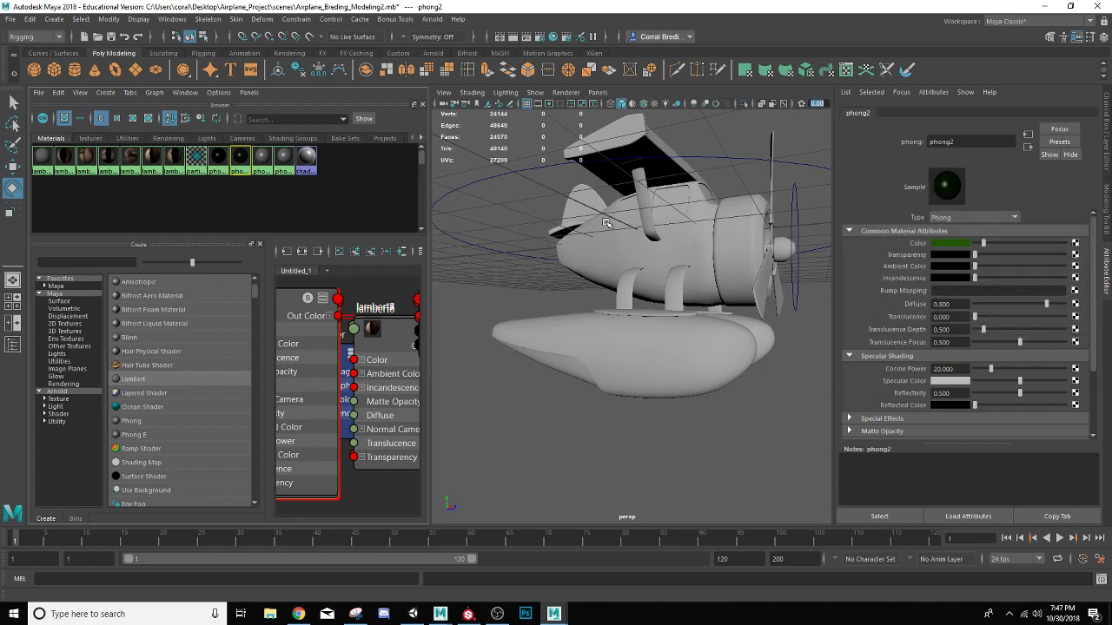
Set the phong3 material's color to white and the phong4 material's color to dark blue
click(263, 157)
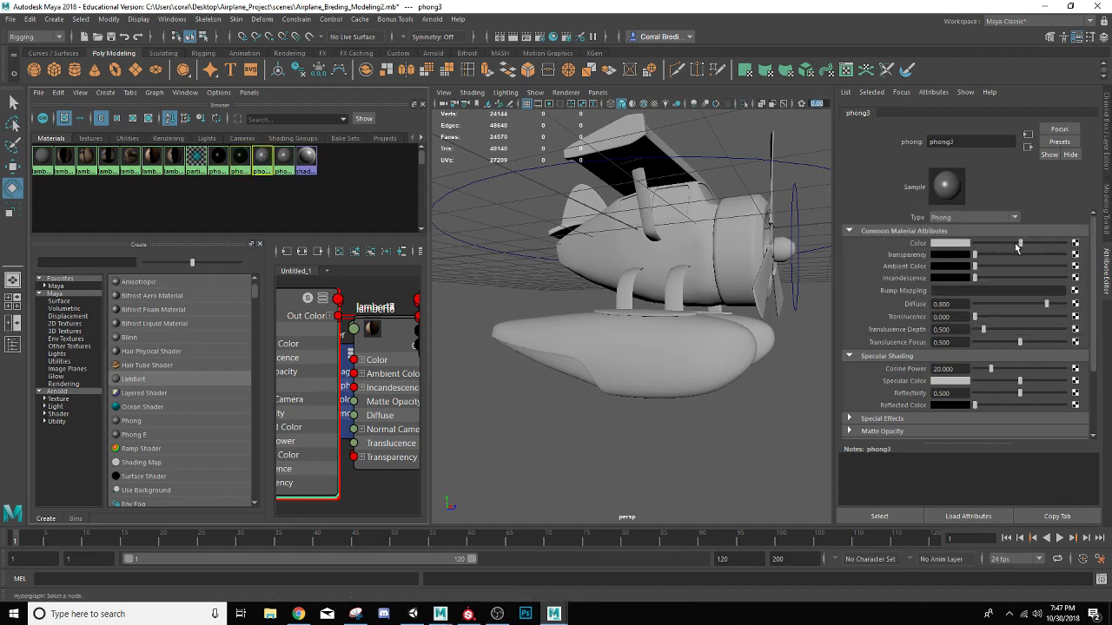
drag(1017, 247, 1086, 246)
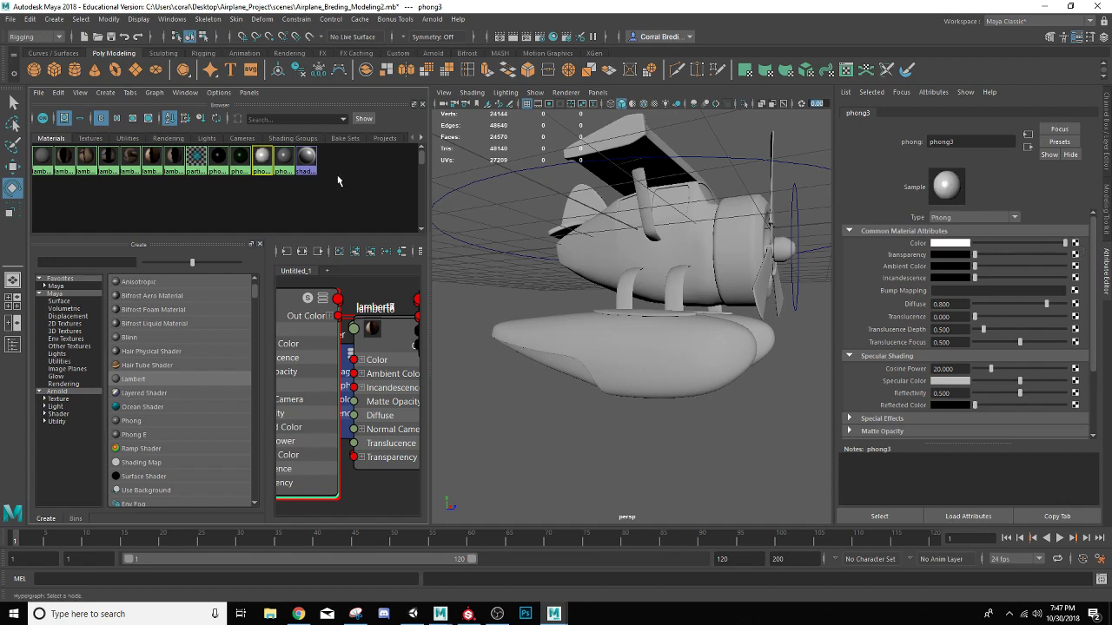
click(284, 158)
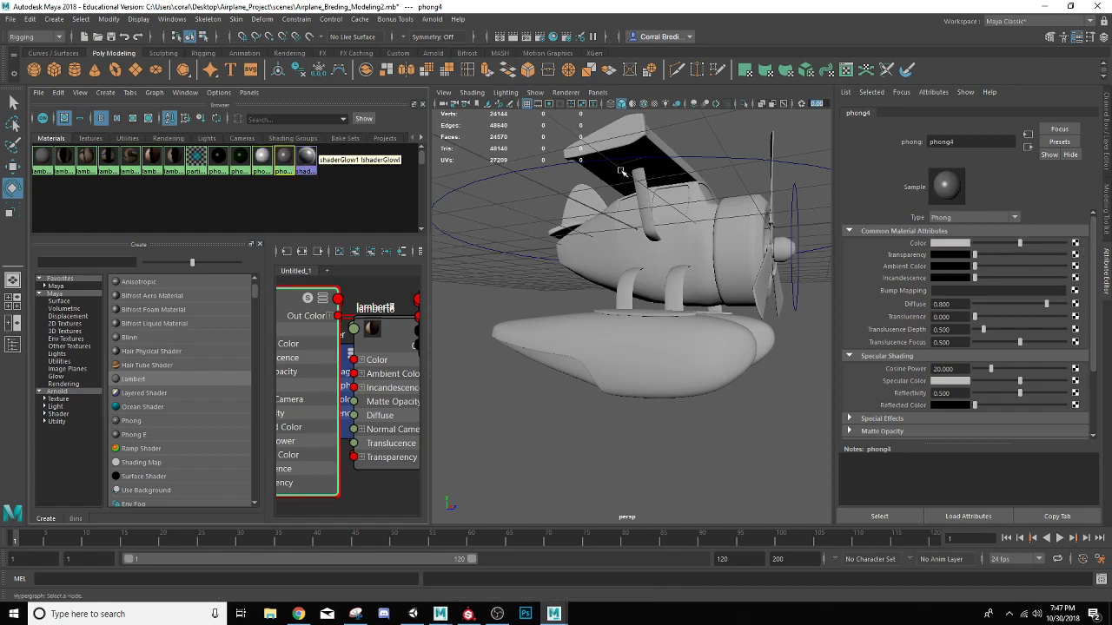
click(956, 248)
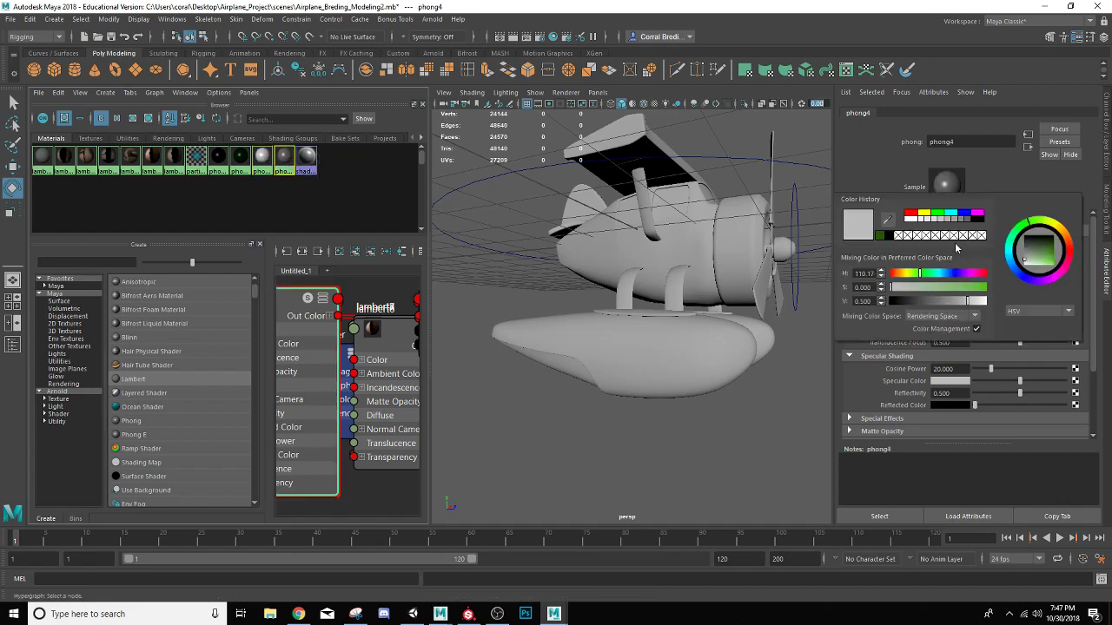
click(1023, 277)
drag(1047, 258, 1066, 253)
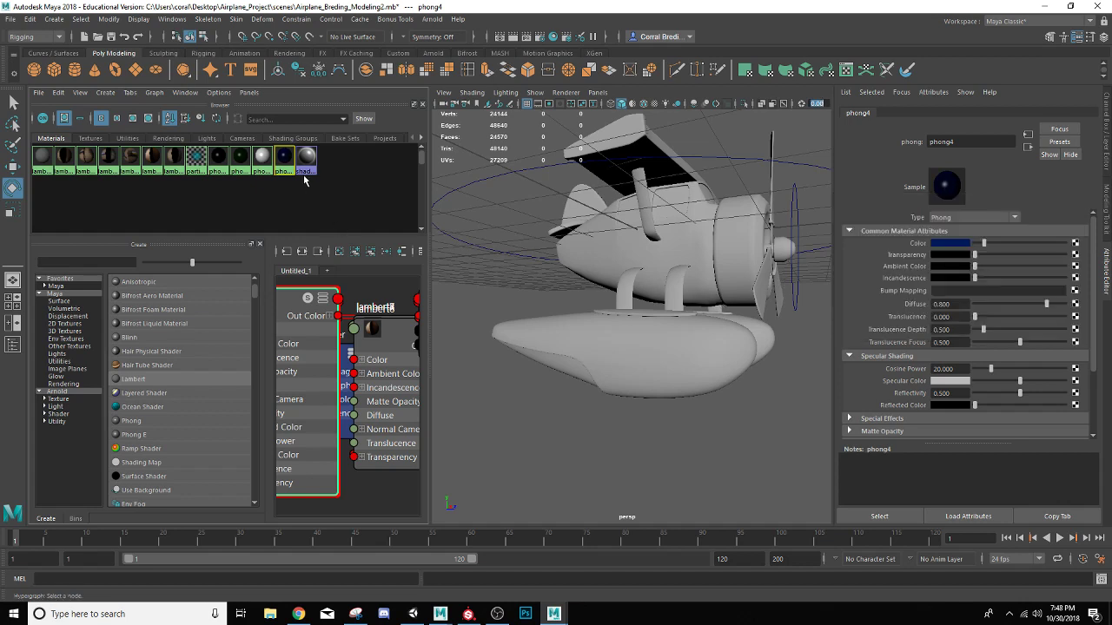
Create a Lambert material and map a Wood texture to its color
click(139, 379)
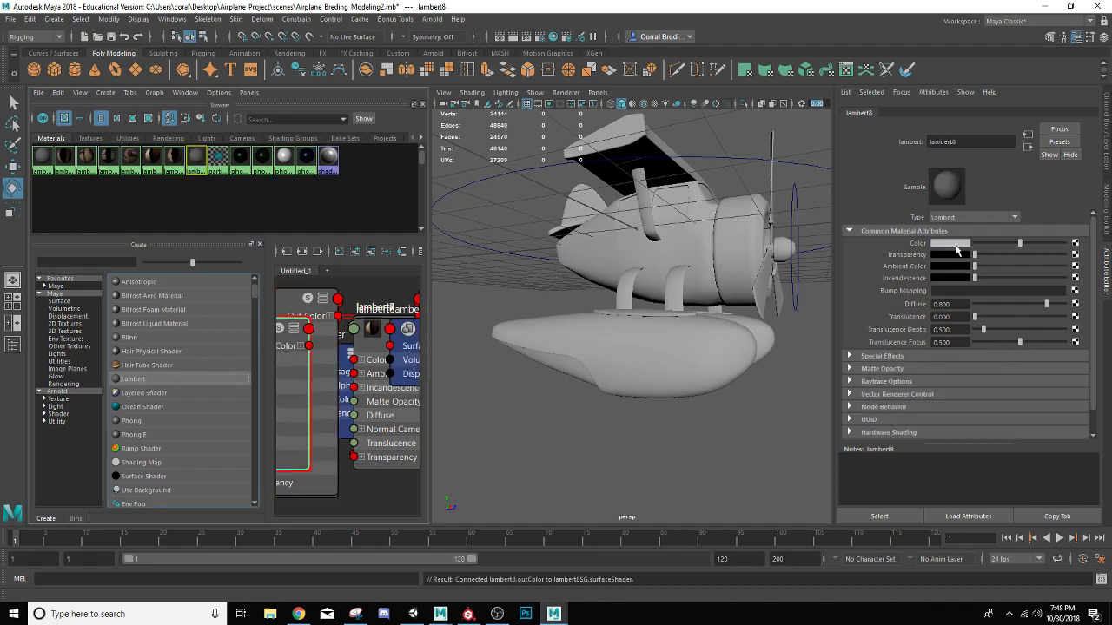
click(1075, 244)
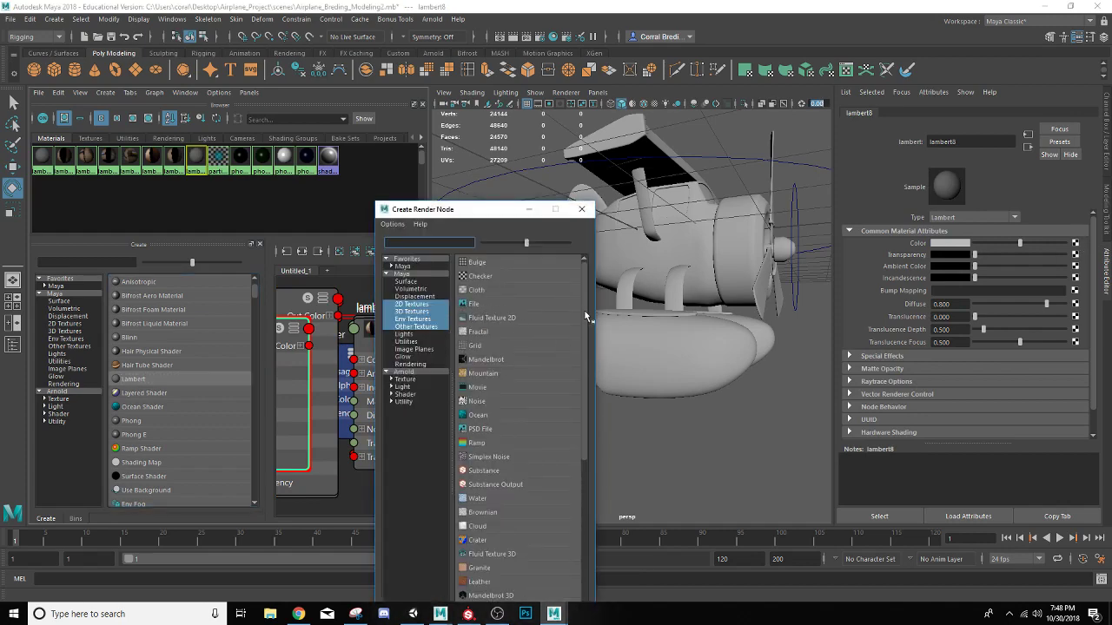
scroll(586, 318, down, 2)
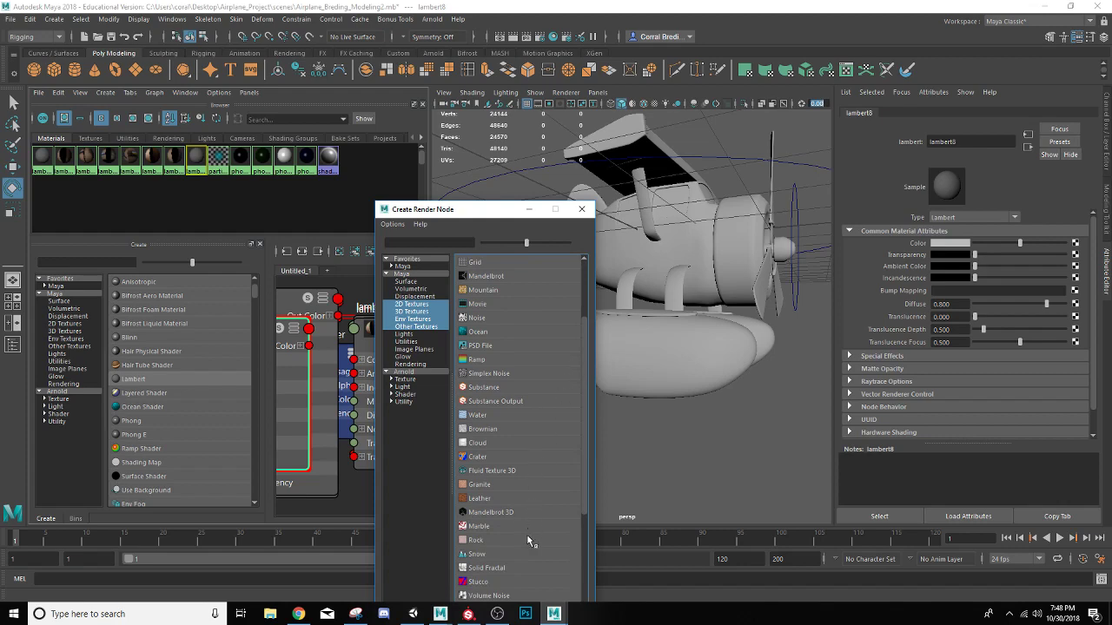
scroll(526, 536, down, 2)
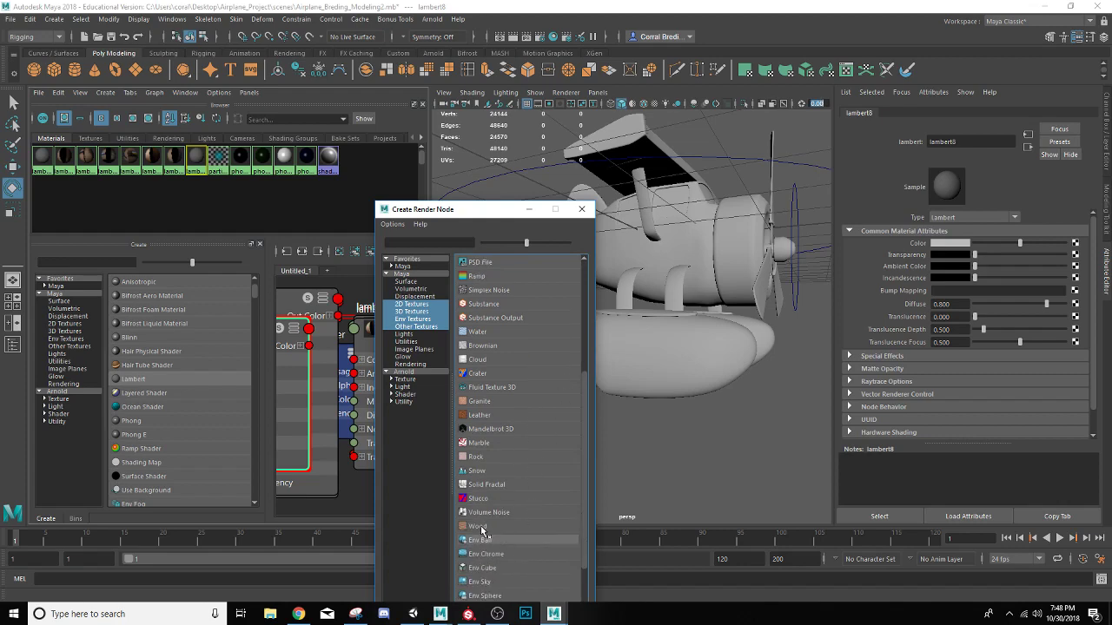
click(483, 527)
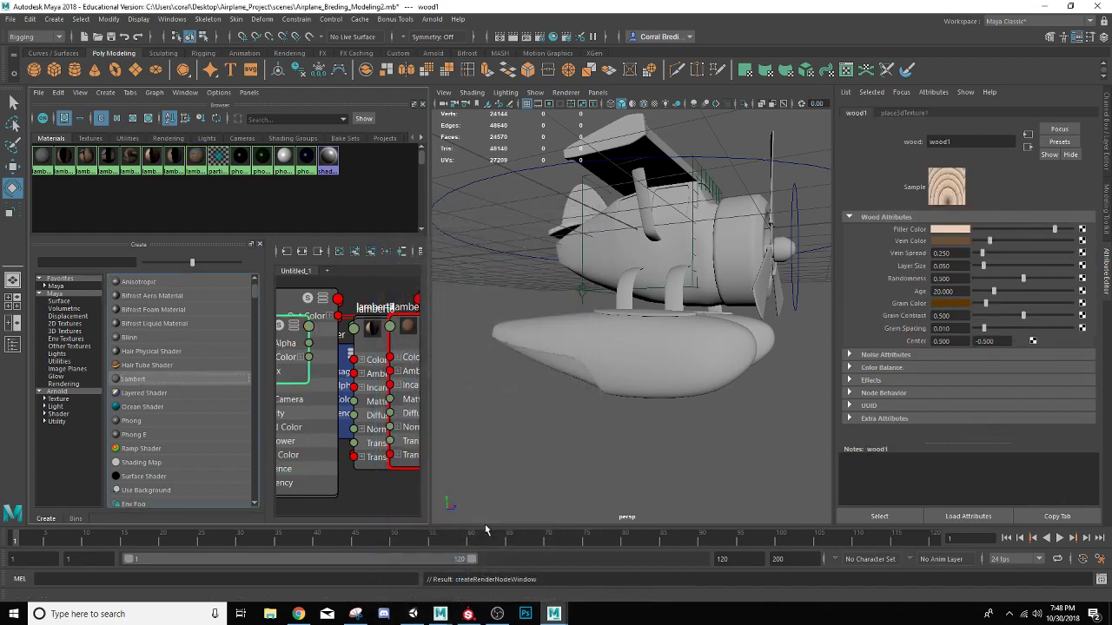
Switch the propeller mesh to face selection and select the faces of its upper blade
alt+drag(650, 258, 695, 234)
click(726, 235)
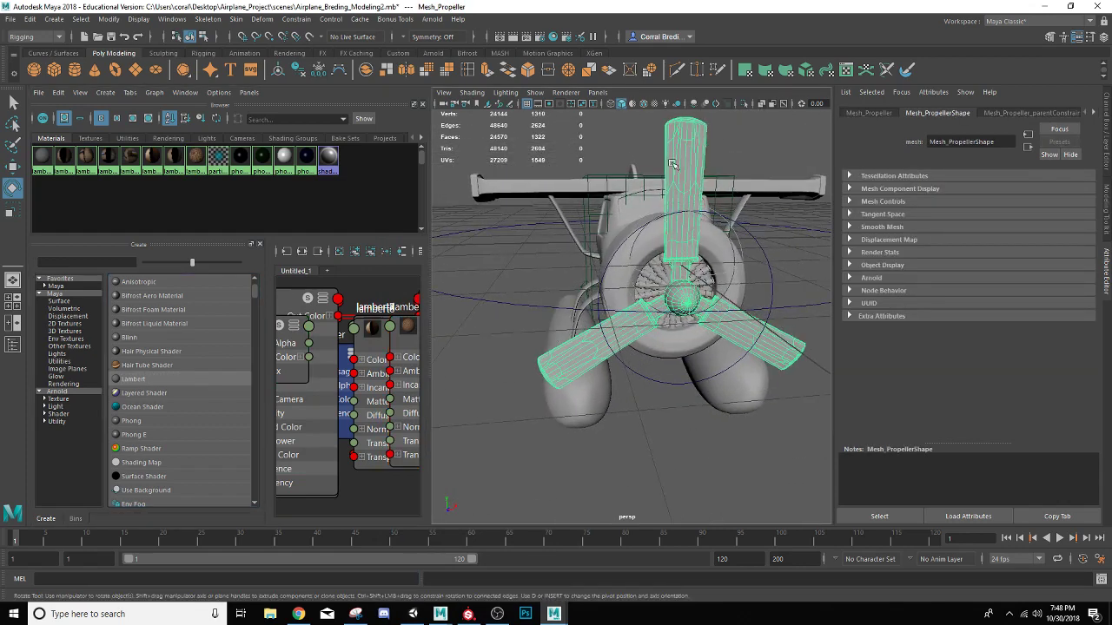
right_click(681, 131)
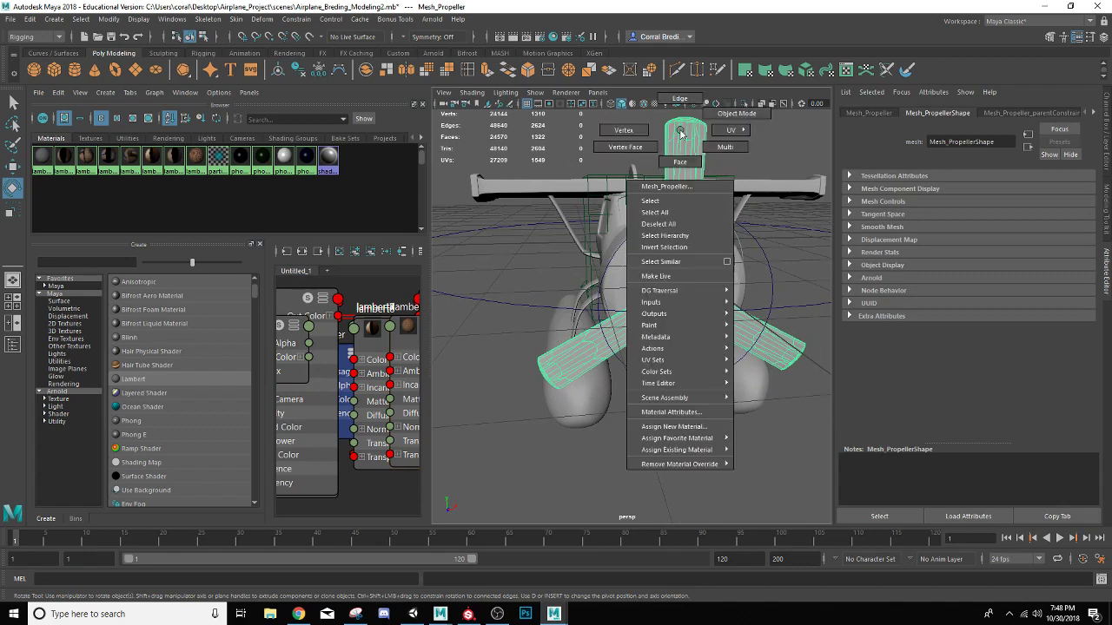
right_drag(681, 133, 682, 150)
scroll(639, 169, down, 4)
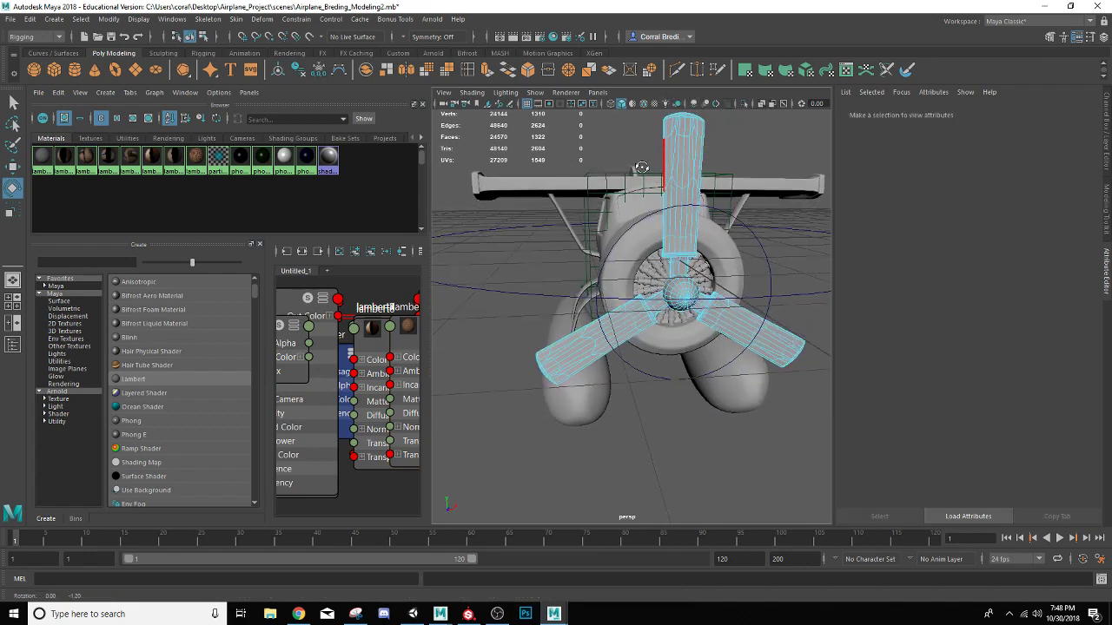
scroll(631, 171, up, 3)
scroll(632, 171, down, 1)
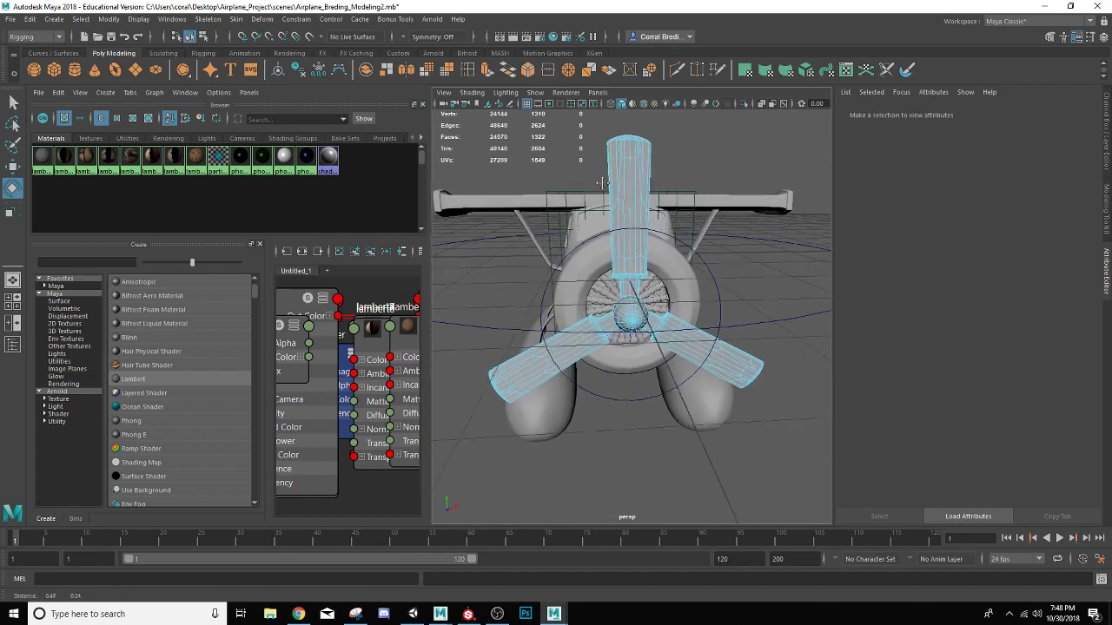
drag(587, 132, 667, 277)
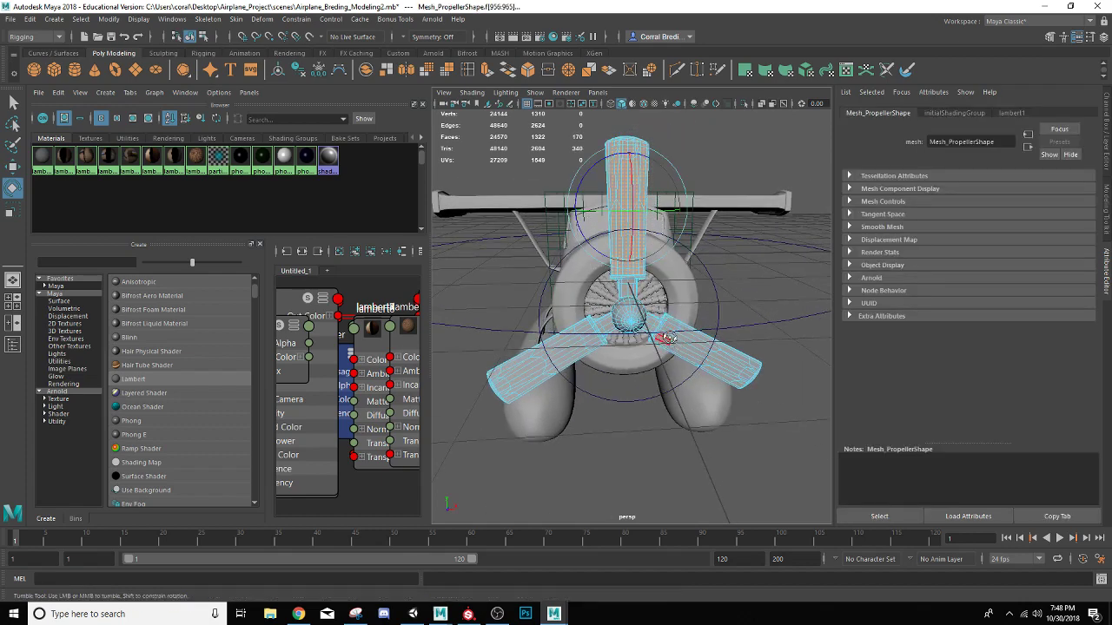
Add the faces of the two lower propeller blades to the selection and try to assign the wood material lambert8
alt+drag(667, 321, 773, 412)
scroll(709, 384, up, 3)
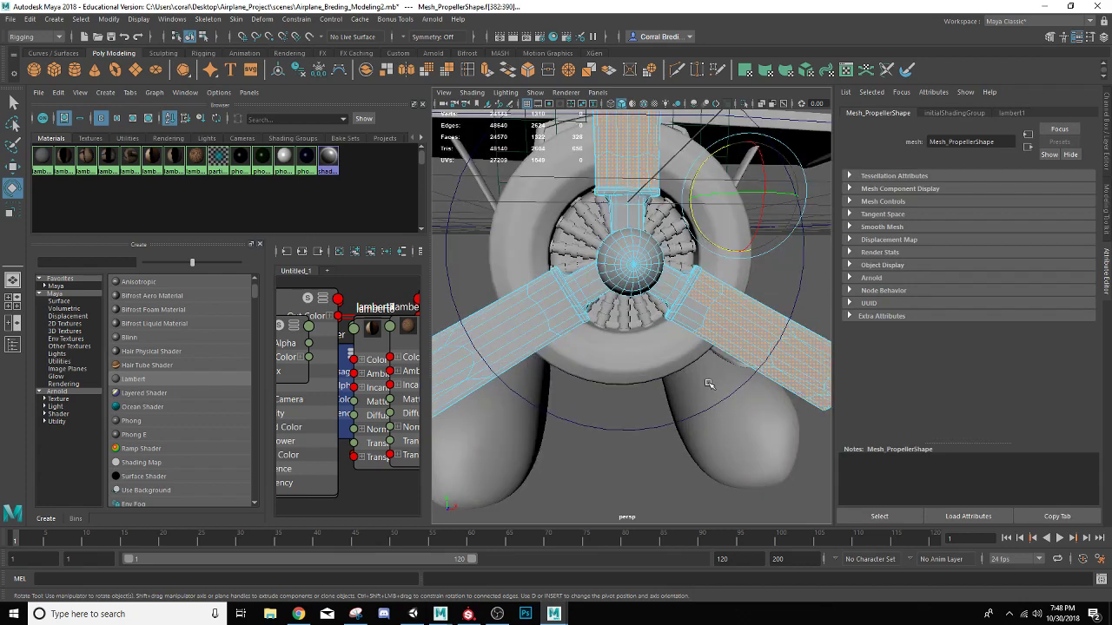
shift+click(701, 308)
shift+click(693, 318)
shift+click(686, 323)
alt+drag(693, 322, 786, 254)
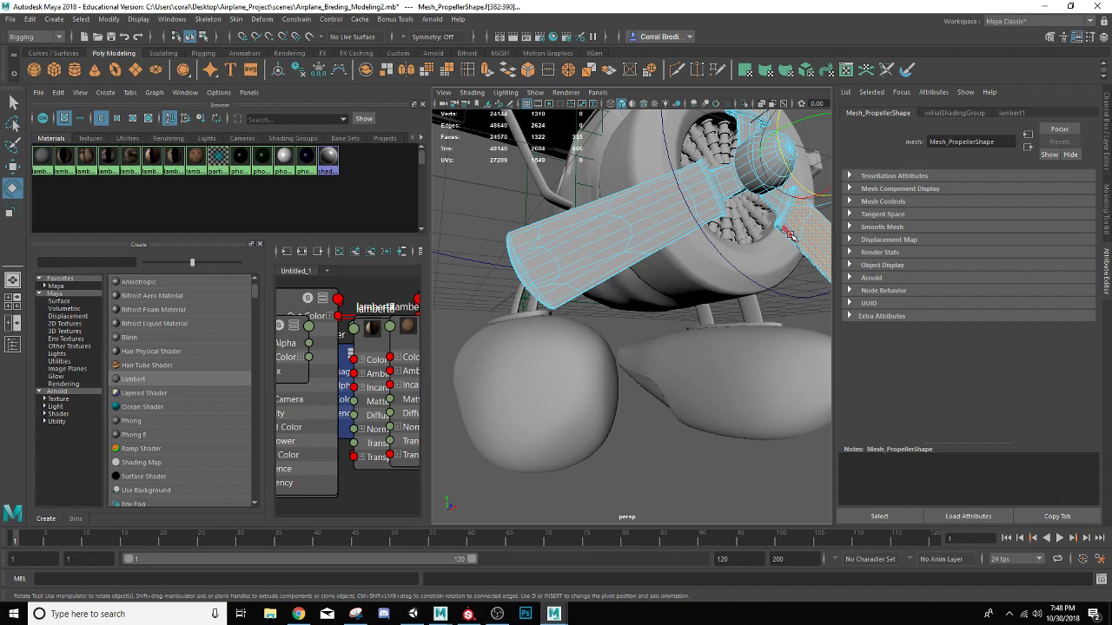
alt+drag(773, 249, 857, 227)
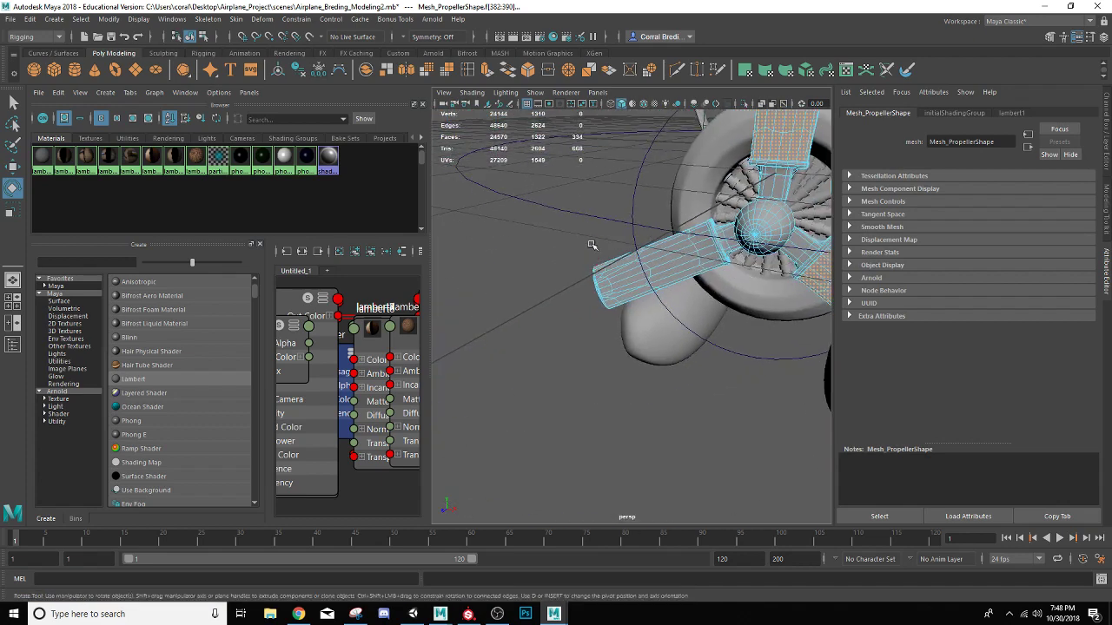
drag(571, 214, 710, 352)
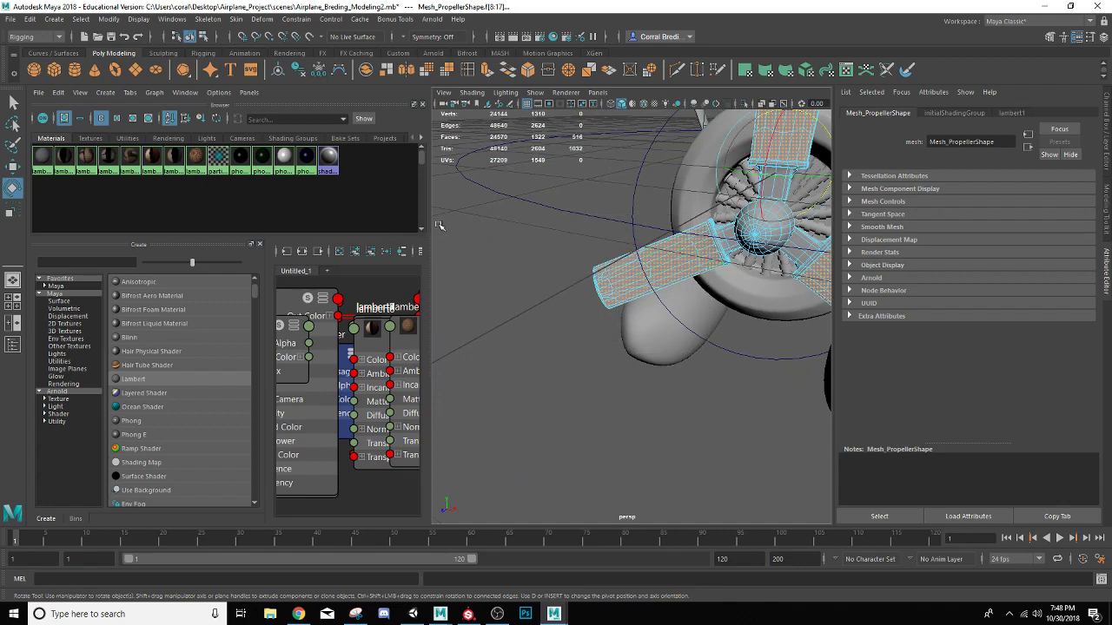
right_click(198, 160)
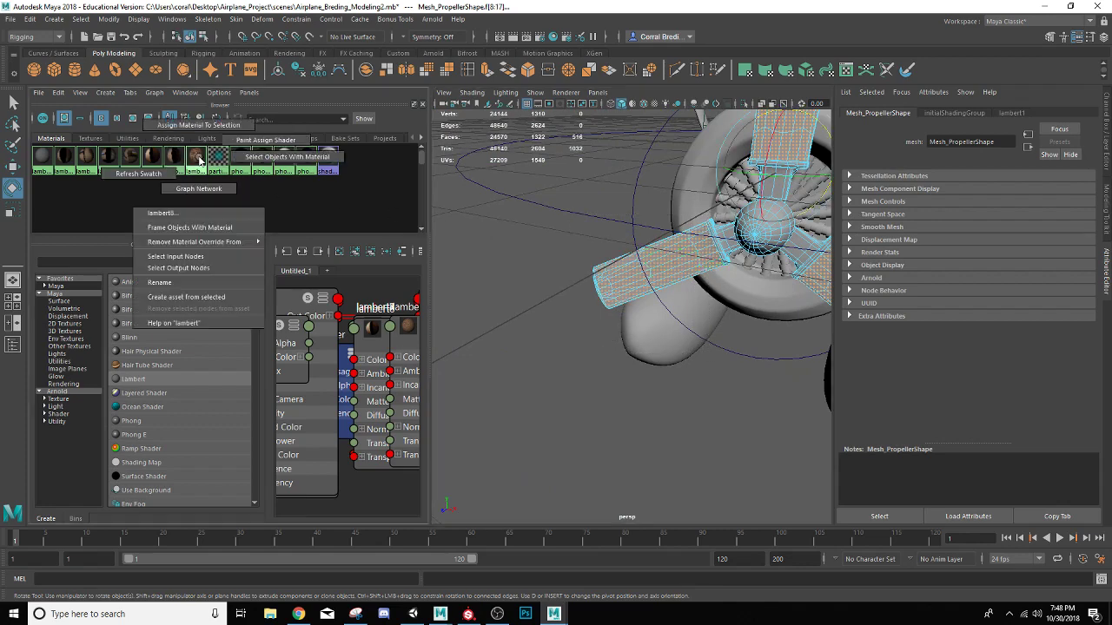
right_drag(200, 161, 199, 126)
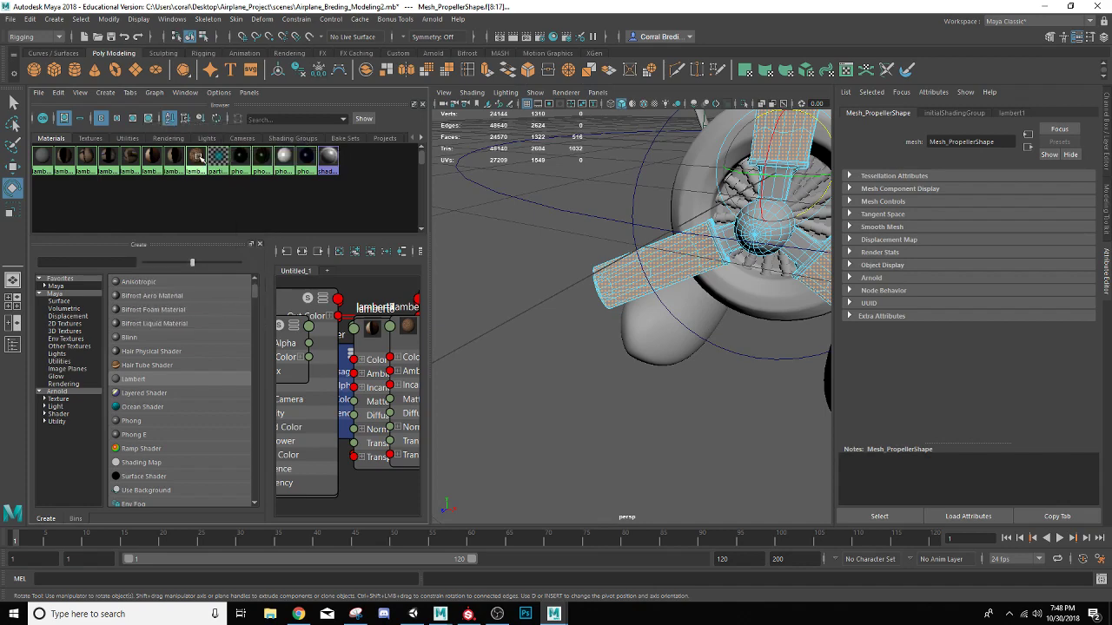
Return the propeller to object mode and assign the black phong1 material to the whole mesh
right_drag(744, 233, 763, 248)
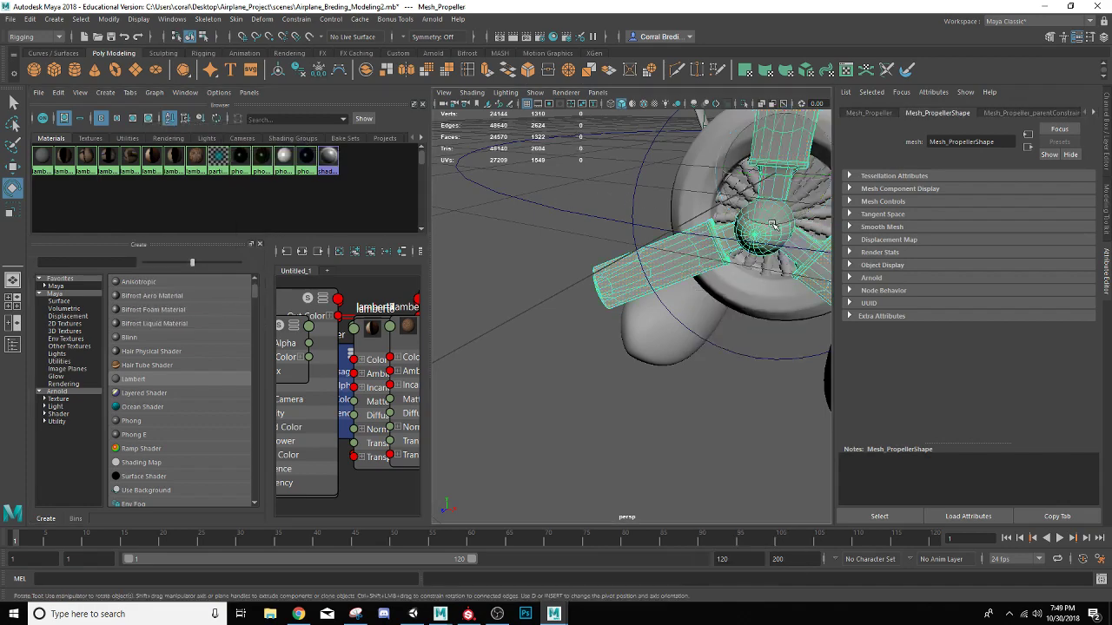
right_click(241, 157)
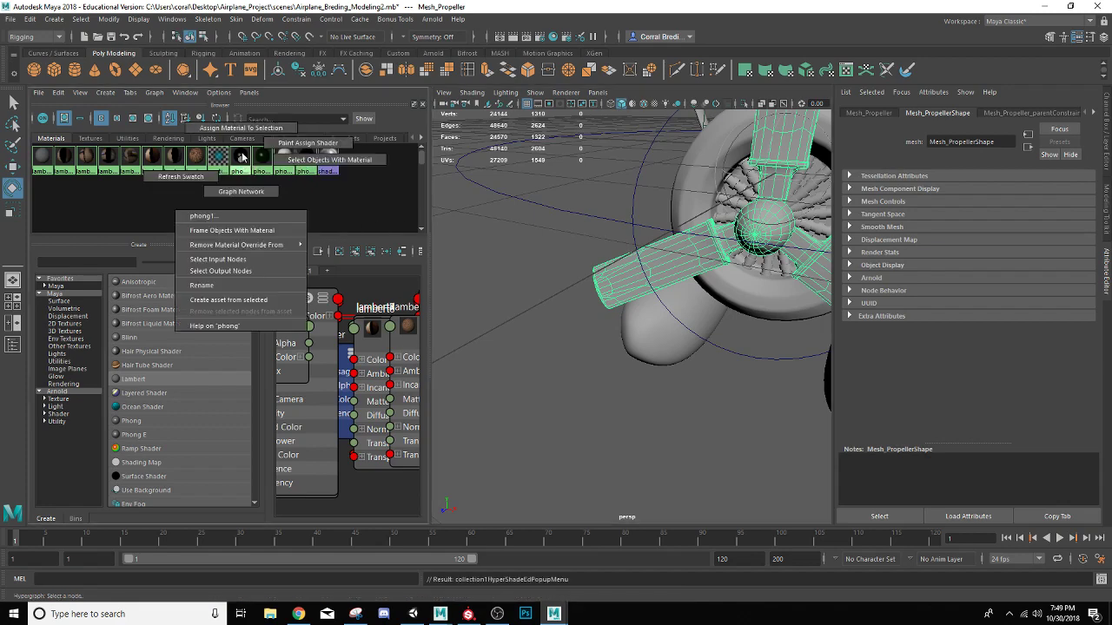
right_drag(243, 157, 241, 128)
click(543, 220)
alt+drag(542, 221, 481, 255)
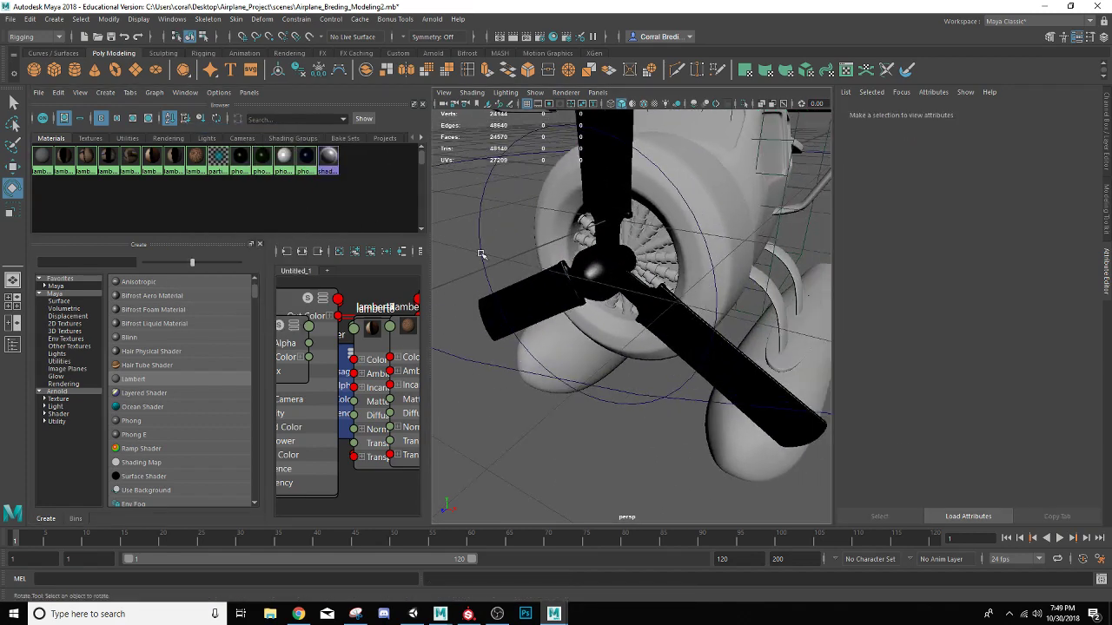
Select all faces of the propeller's round central hub, growing the selection from its tip, and assign the dark blue phong4 material
right_drag(599, 263, 589, 274)
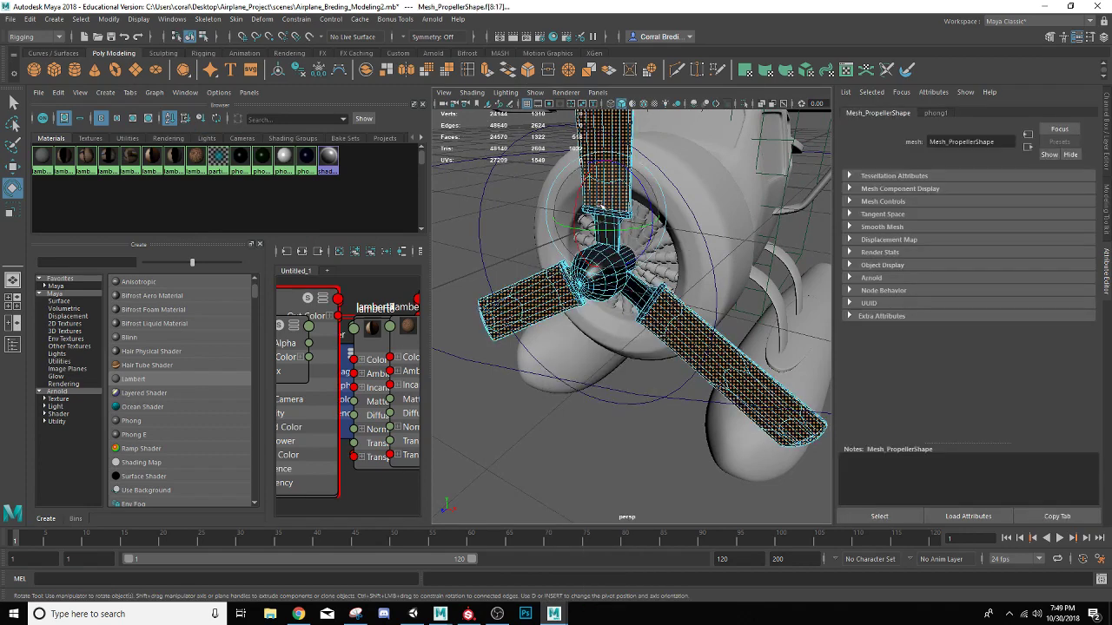
scroll(590, 295, down, 5)
scroll(596, 296, up, 5)
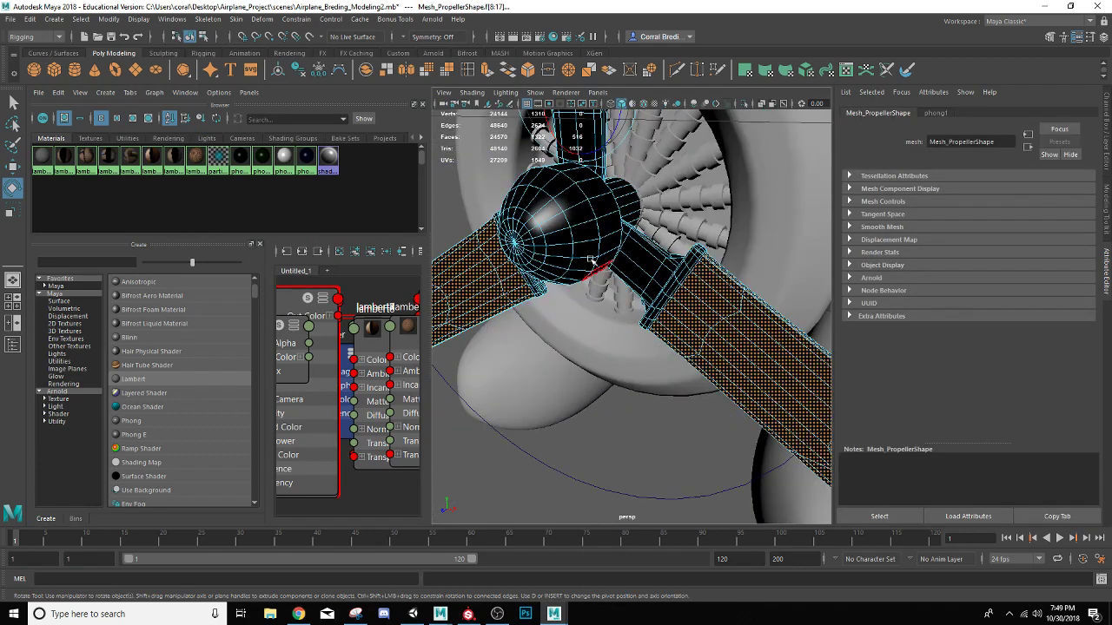
alt+drag(596, 296, 646, 245)
click(675, 228)
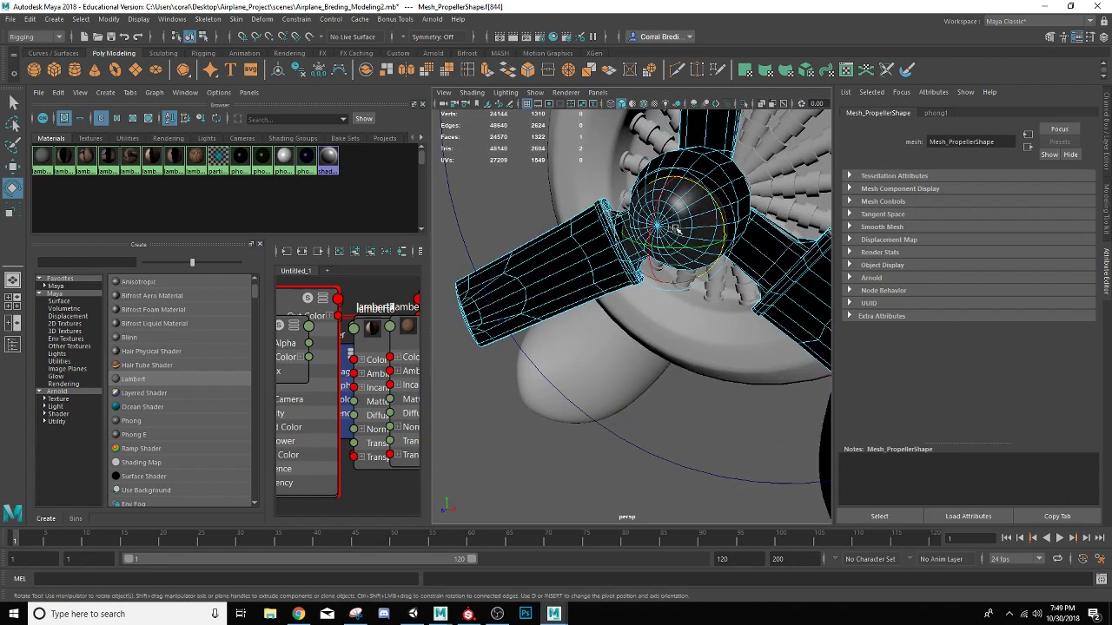
key(q)
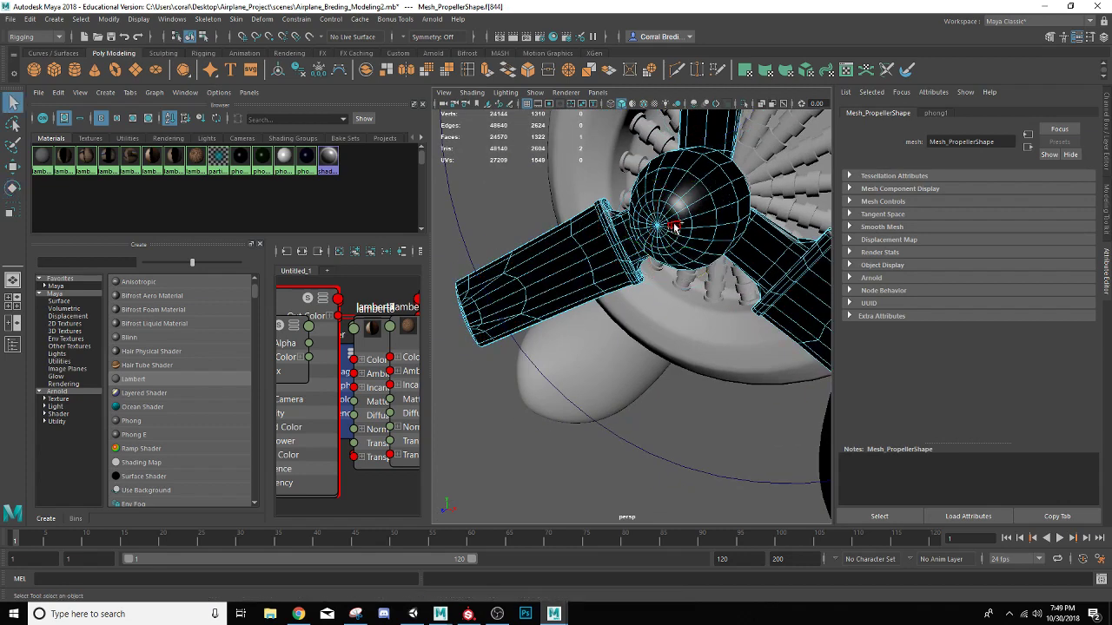
double_click(676, 228)
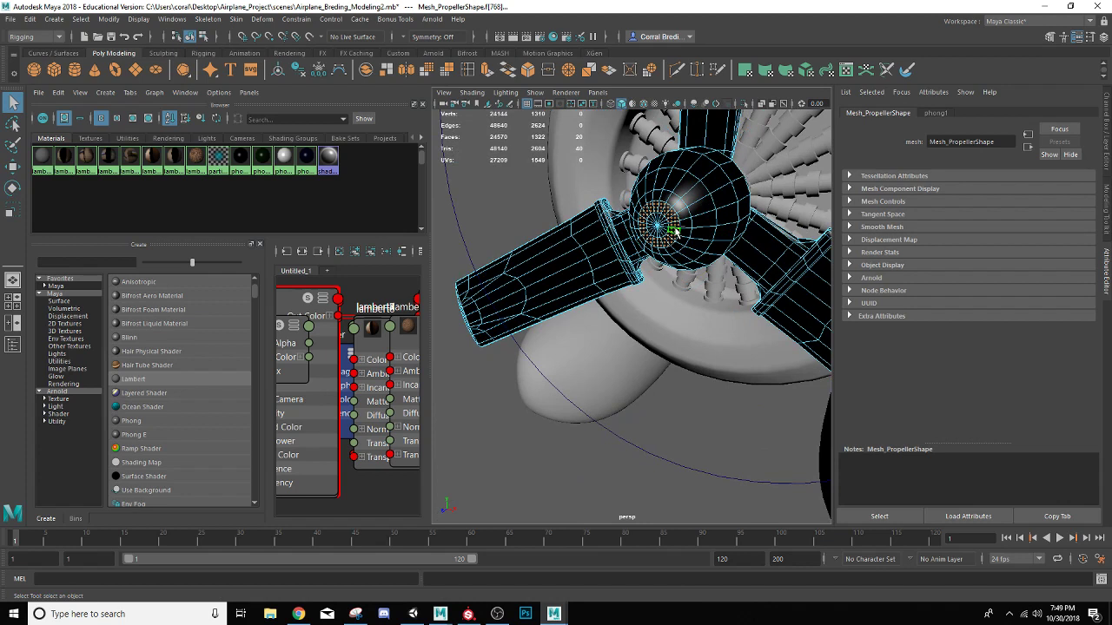
key(shift+period)
key(shift+period)
key(shift+period)
key(shift+period)
key(shift+period)
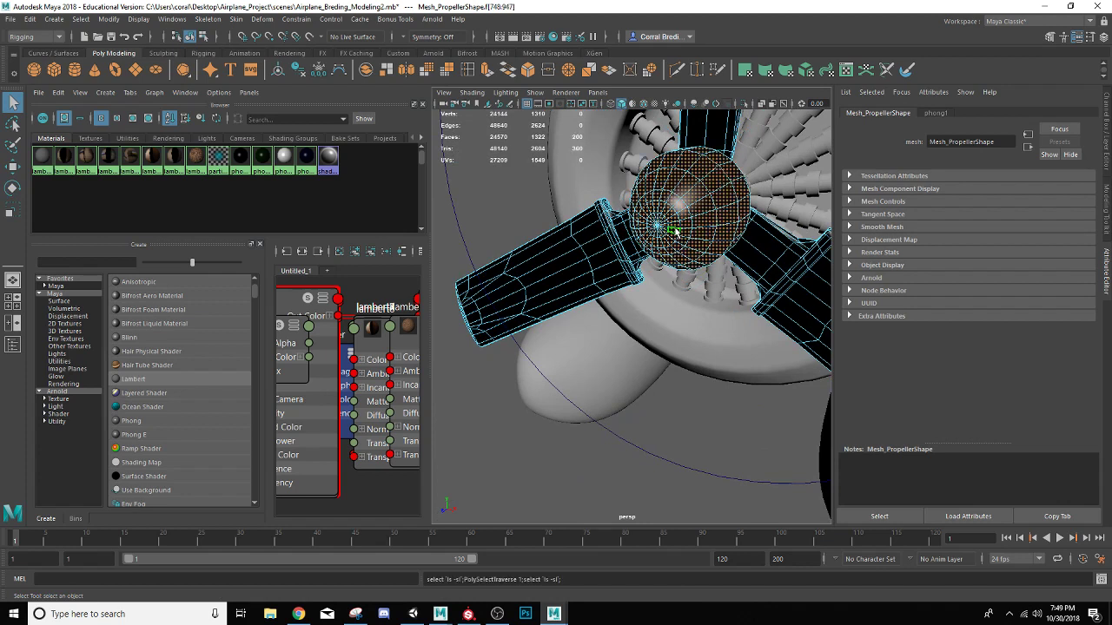
right_click(311, 162)
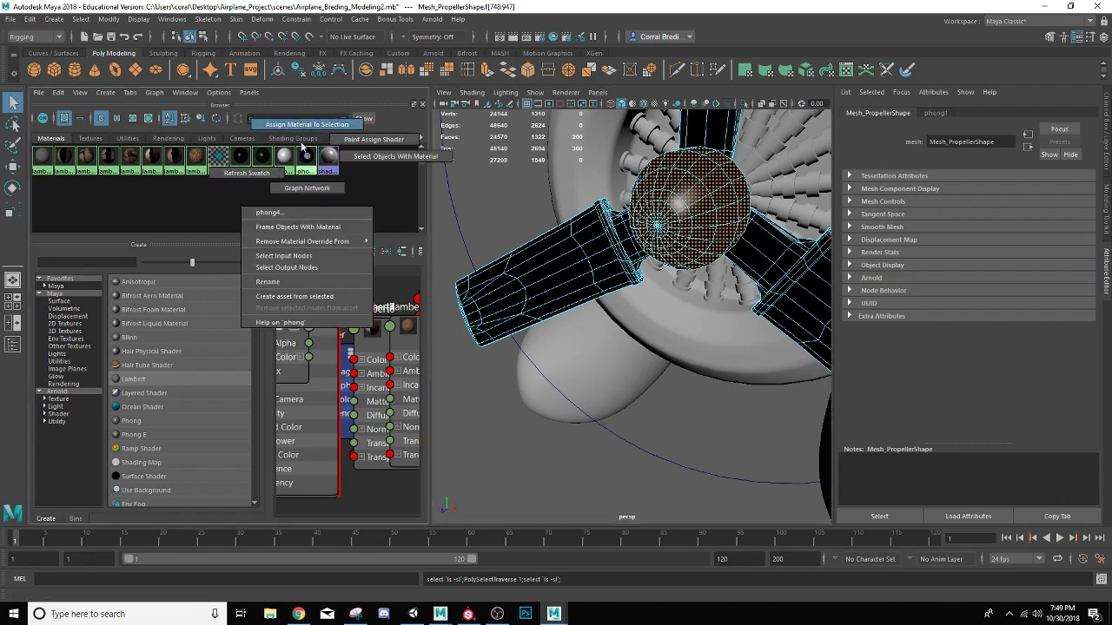
click(295, 215)
click(509, 205)
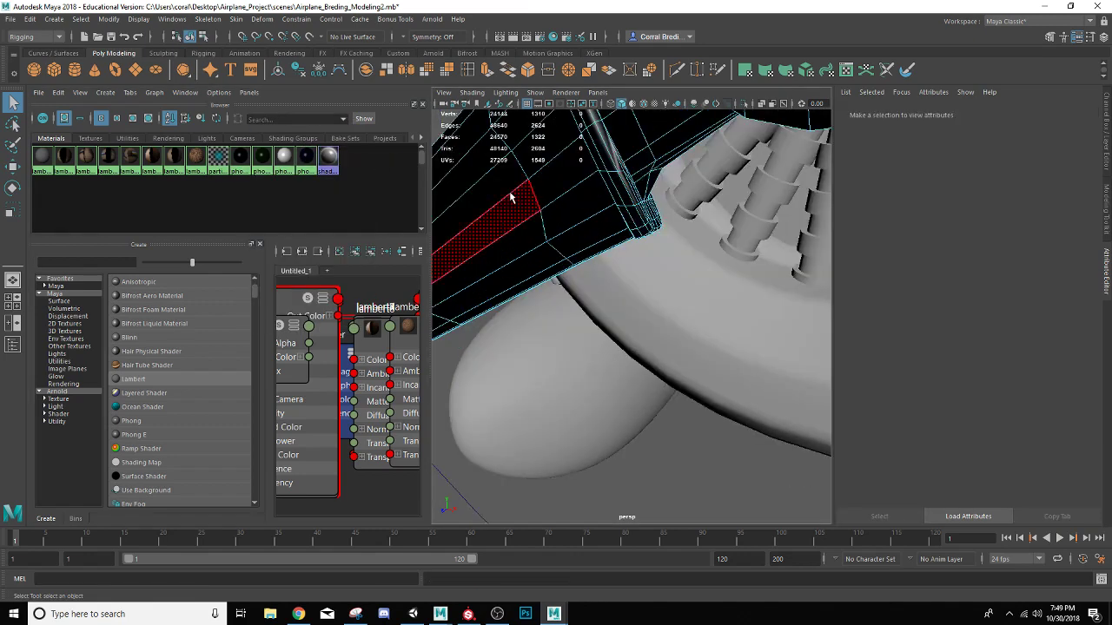
Select the faces of the two lower propeller blades
alt+drag(539, 191, 466, 169)
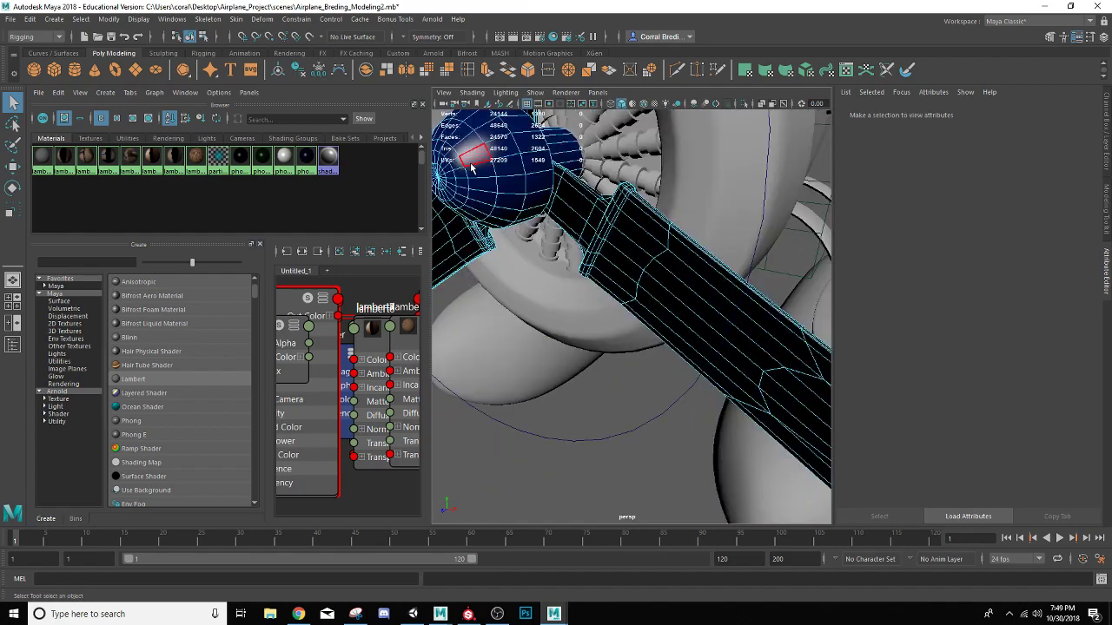
scroll(473, 167, down, 5)
alt+drag(521, 206, 526, 181)
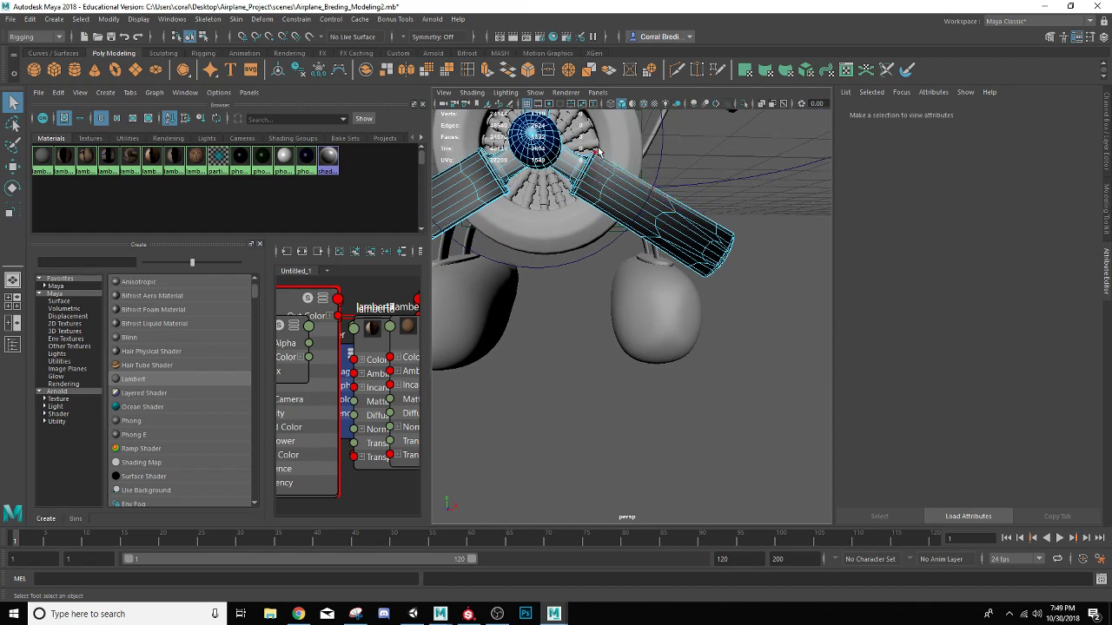
drag(597, 152, 785, 321)
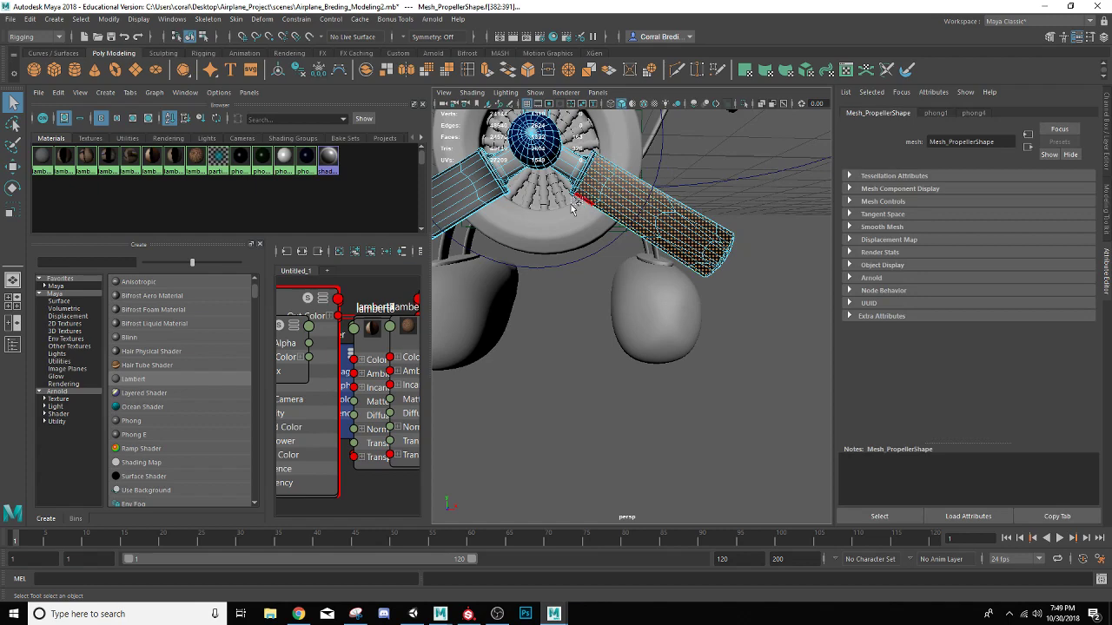
alt+drag(538, 206, 638, 175)
alt+drag(608, 216, 589, 214)
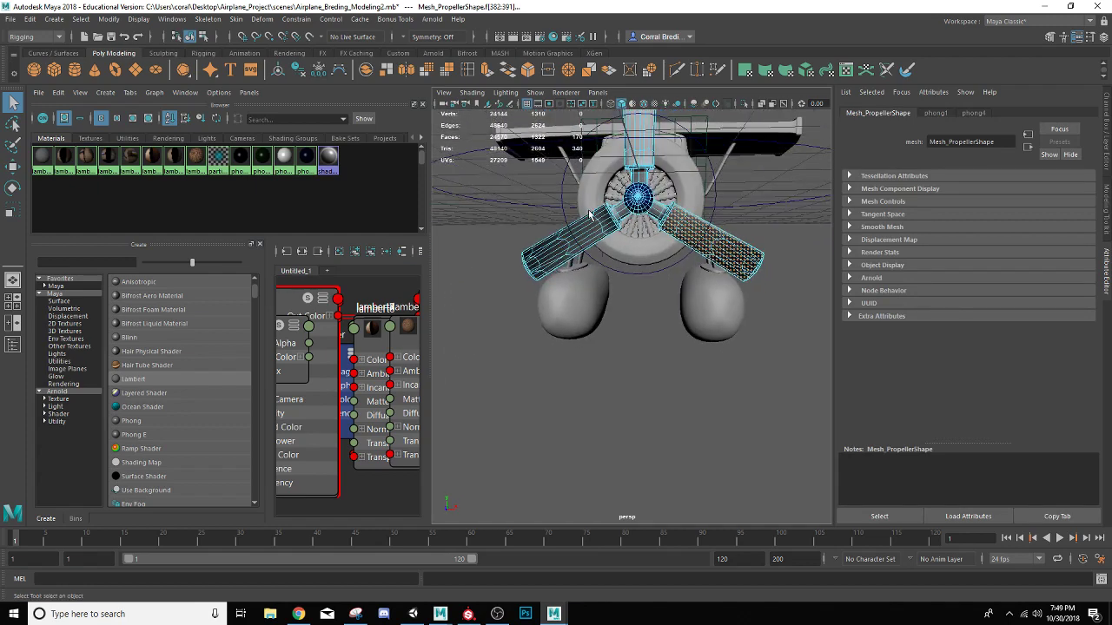
drag(498, 186, 604, 283)
Add the upper blade's faces to the selection and assign the wood material lambert8 to all three blades
scroll(594, 255, up, 3)
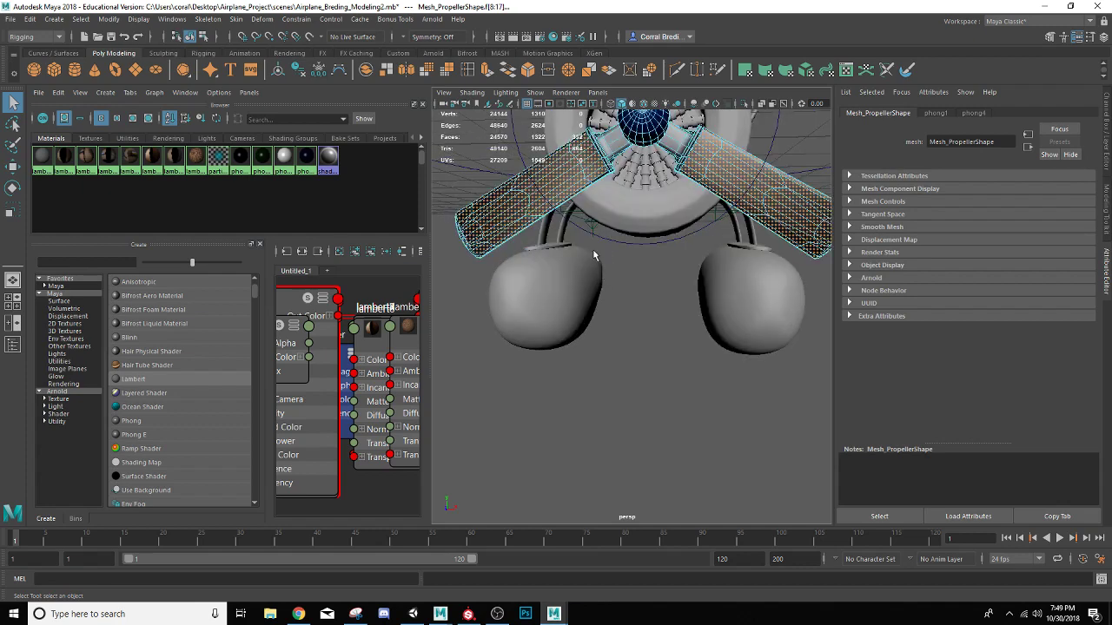
shift+click(596, 184)
alt+drag(596, 183, 569, 196)
alt+middle_drag(569, 196, 557, 286)
scroll(557, 285, down, 4)
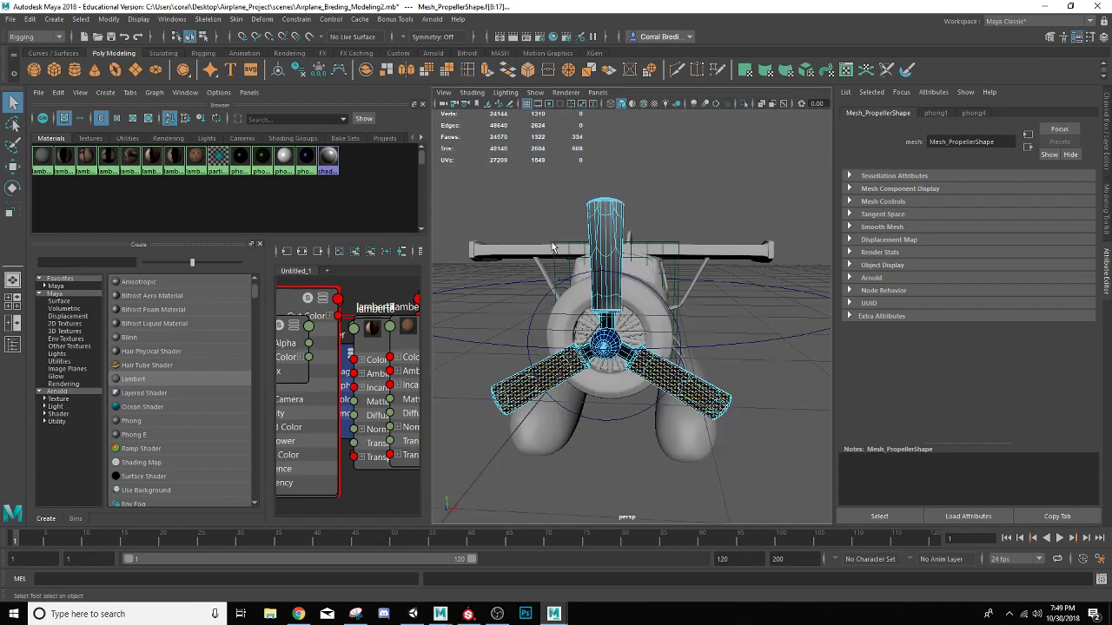
shift+drag(540, 155, 664, 306)
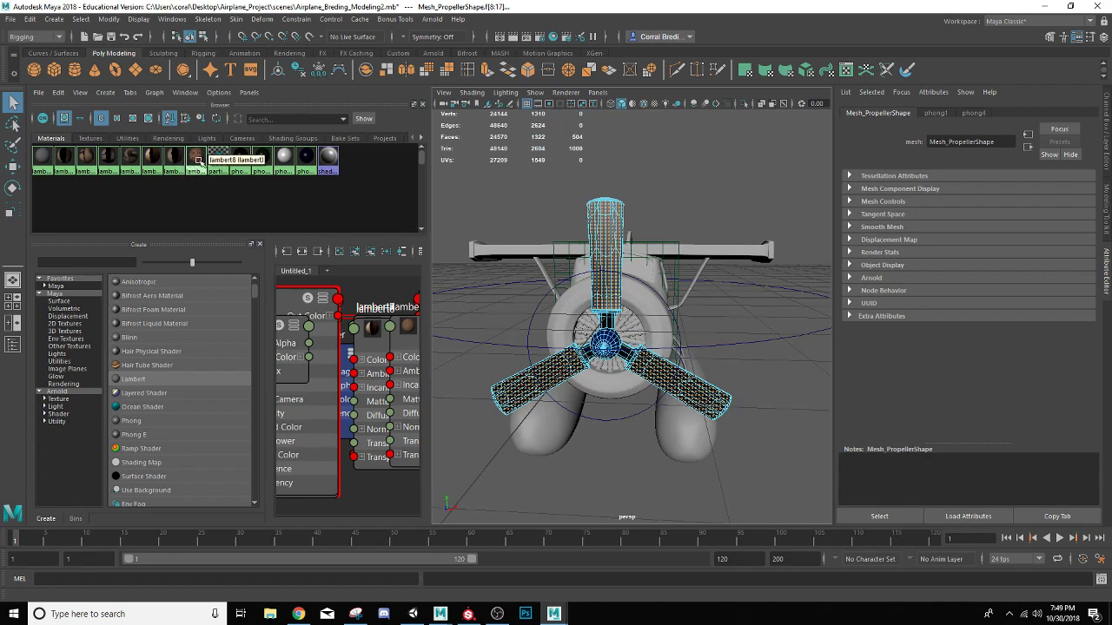
right_drag(198, 160, 205, 146)
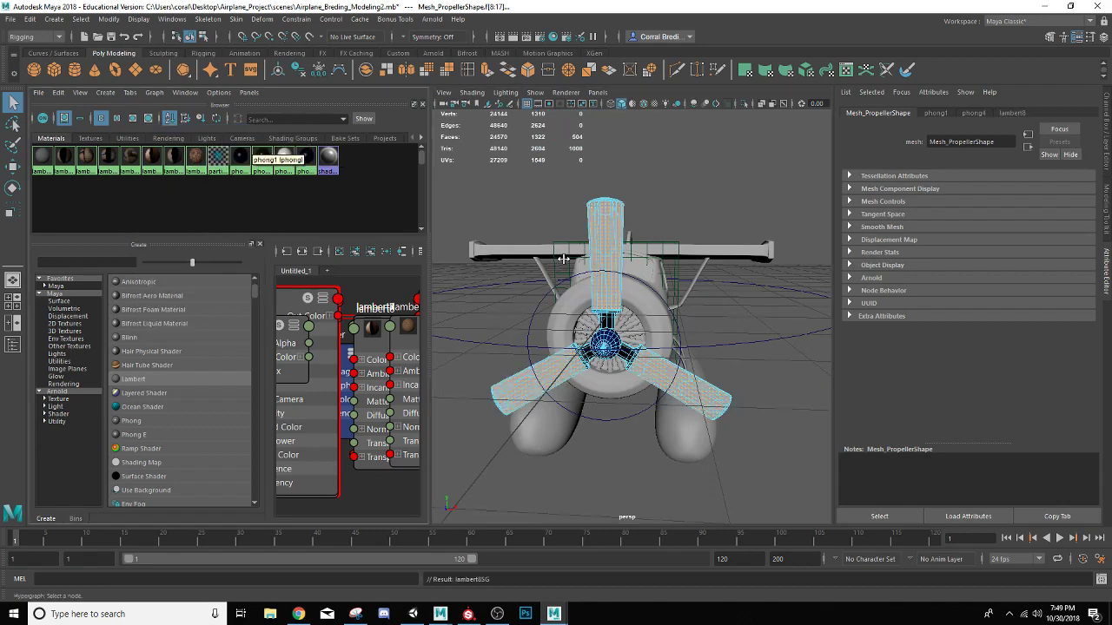
Turn on textured display in the viewport, return the propeller to object mode and deselect it
click(685, 218)
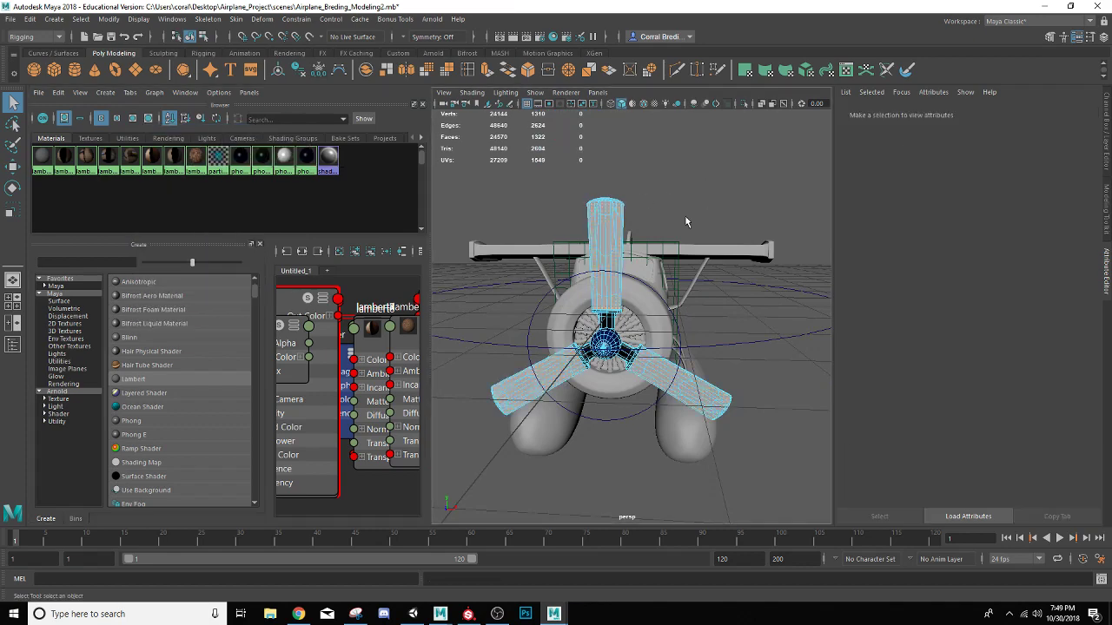
click(654, 102)
alt+drag(681, 195, 644, 184)
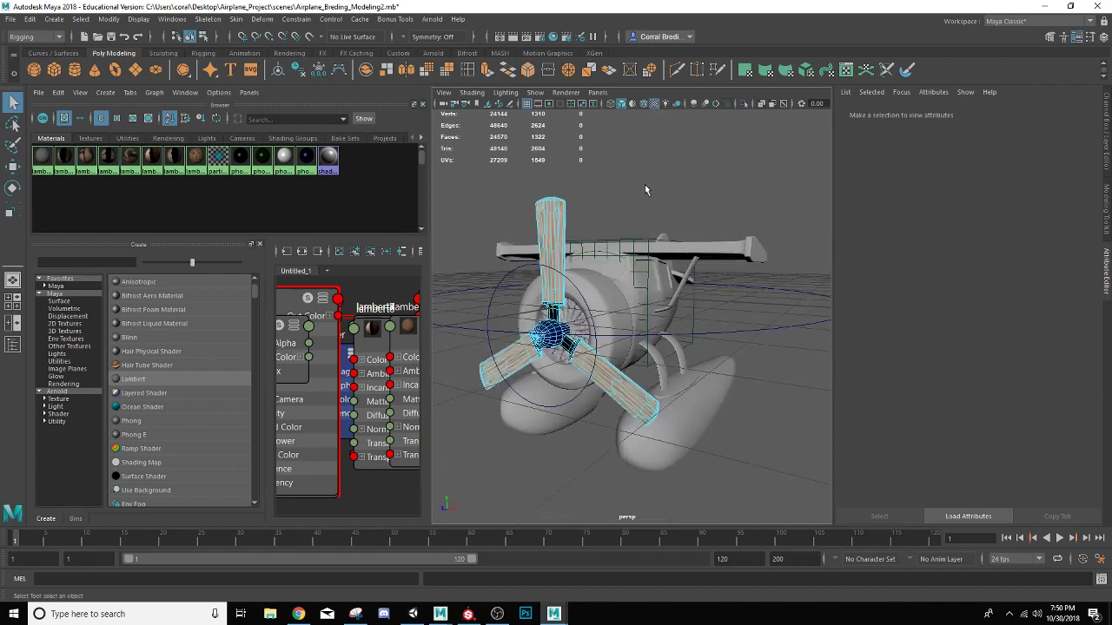
right_drag(584, 283, 613, 265)
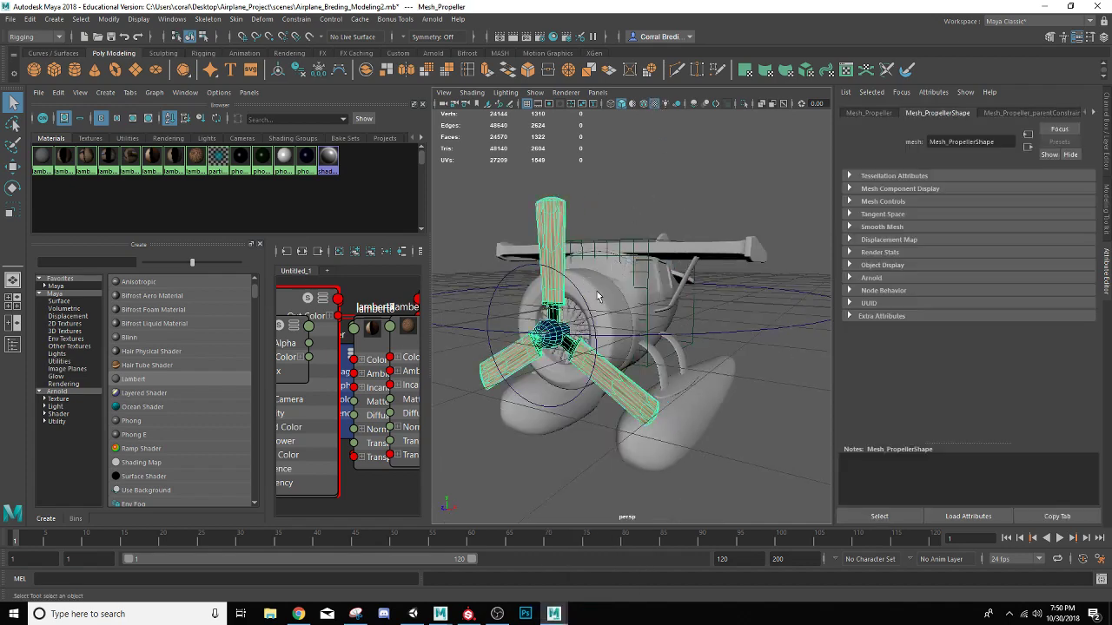
click(598, 220)
alt+drag(584, 266, 550, 254)
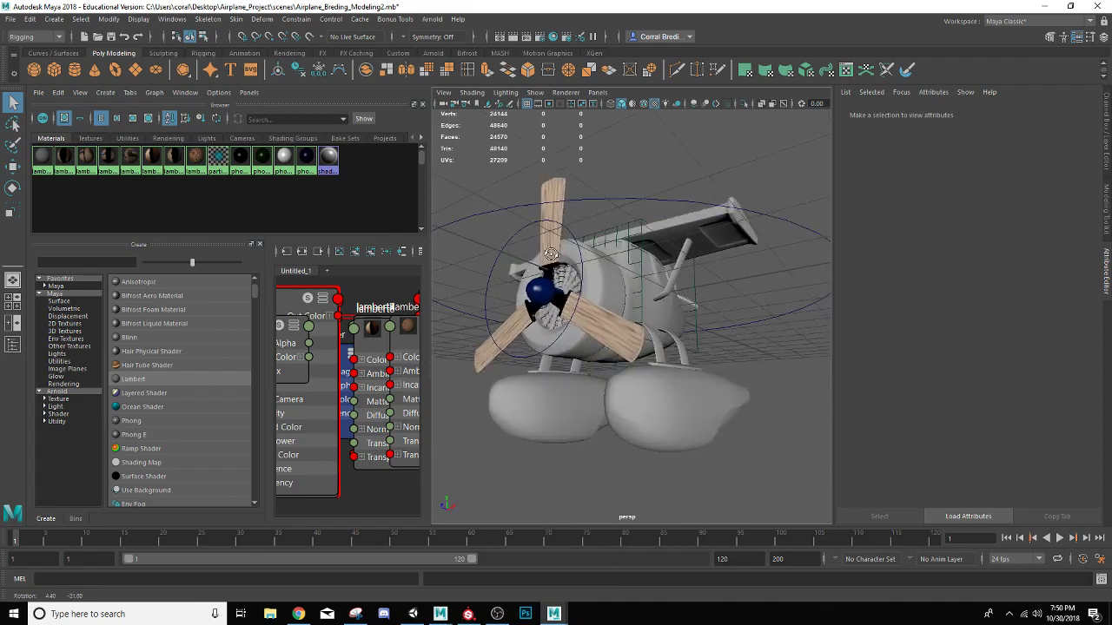
Create another Phong material
click(135, 424)
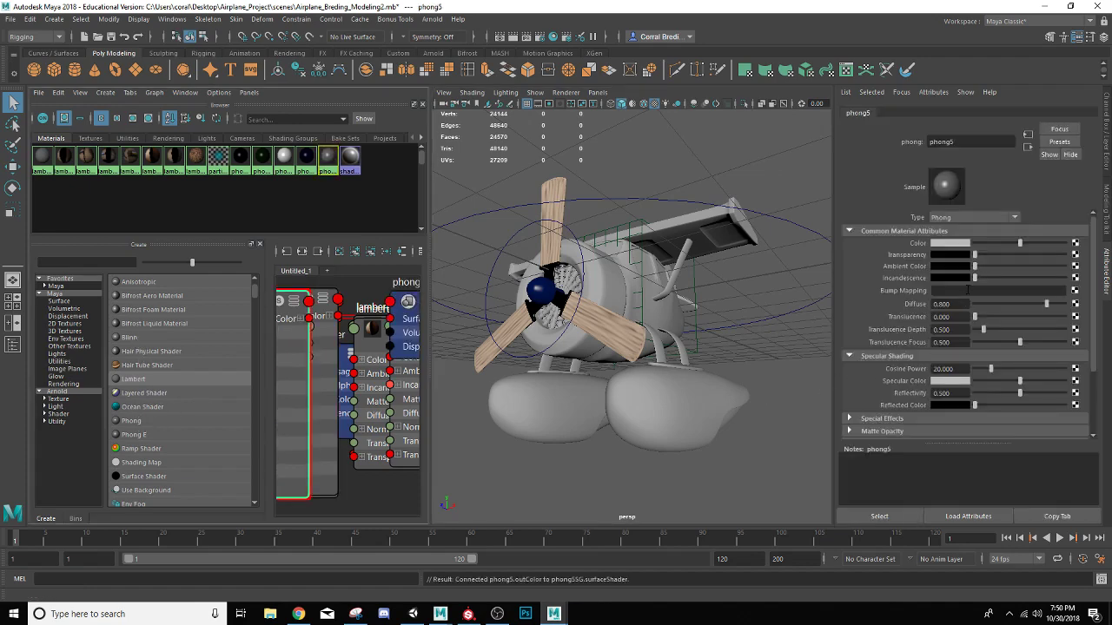
Set the phong5 material's color to a bright sky blue and raise its transparency to a high, near-clear level
click(950, 243)
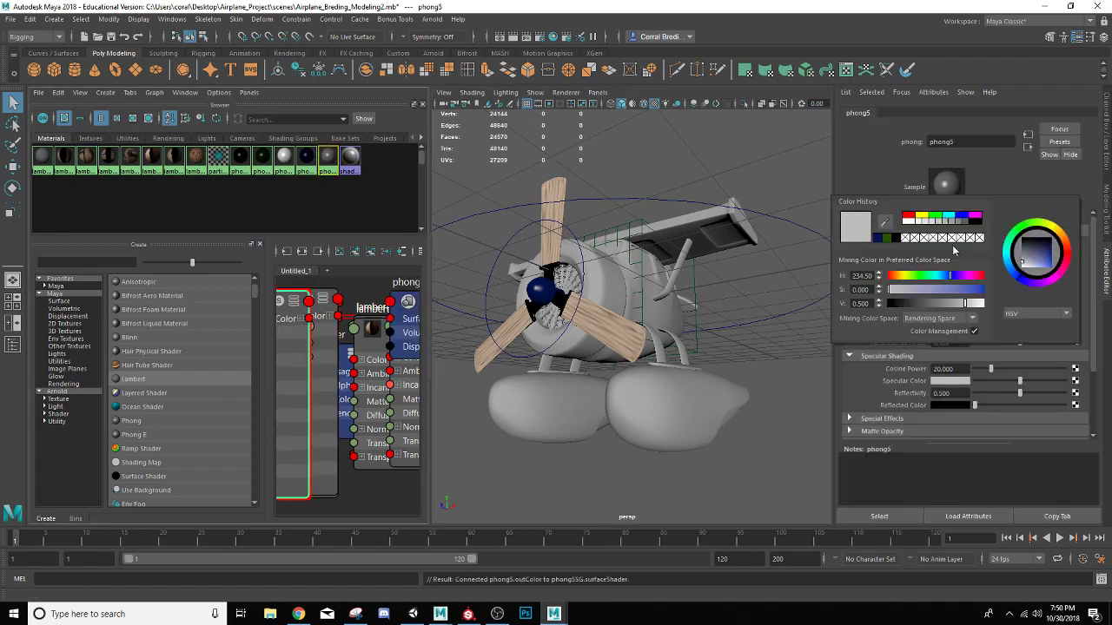
click(1007, 264)
drag(1042, 266, 1058, 273)
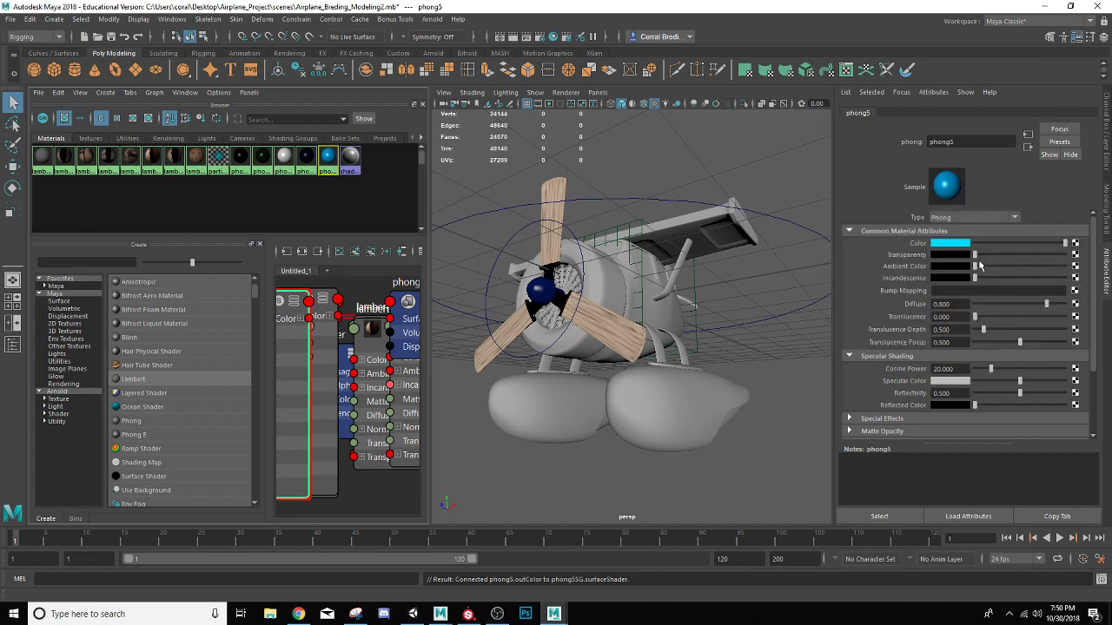
drag(975, 257, 1045, 265)
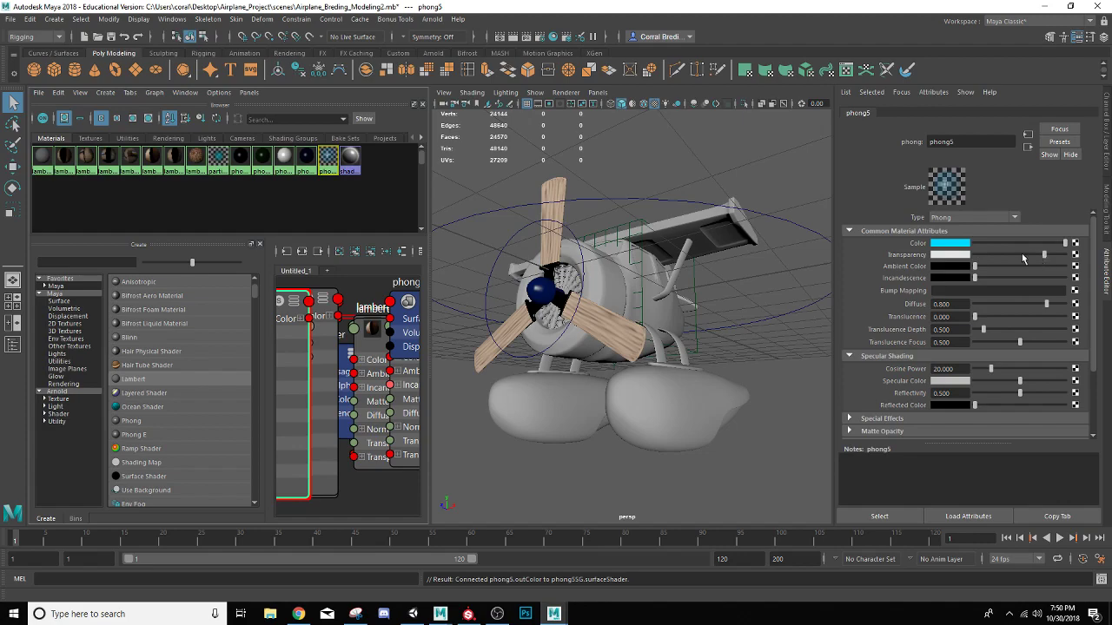
Switch the airplane mesh to face mode, select a face on the engine cowling and grow the selection across the cowling
scroll(594, 293, up, 3)
click(588, 280)
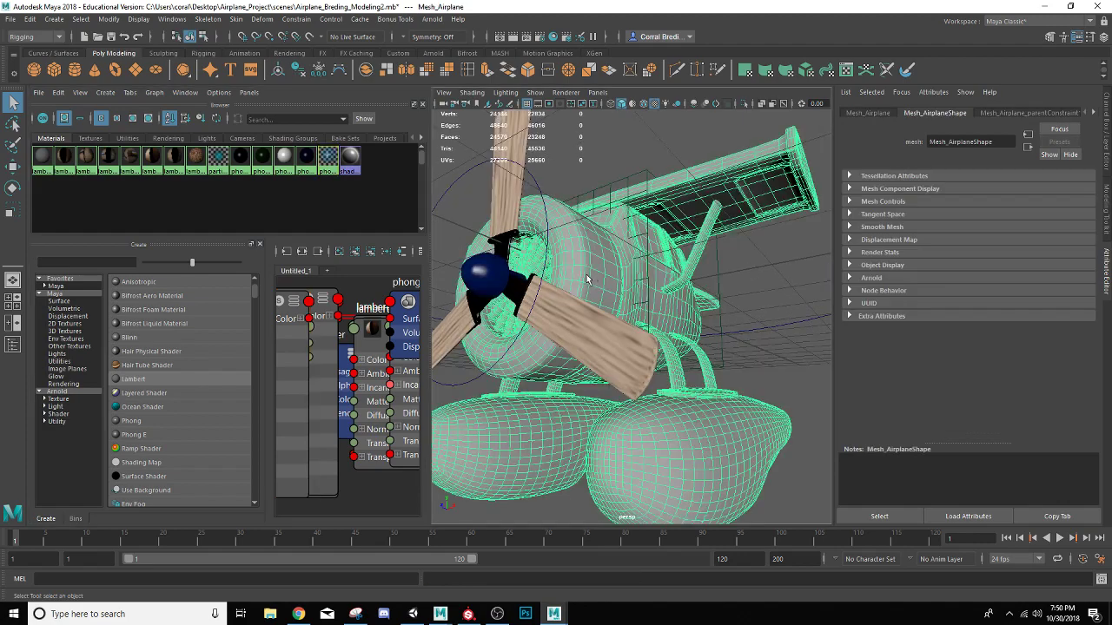
alt+drag(585, 278, 539, 293)
alt+middle_drag(539, 292, 624, 292)
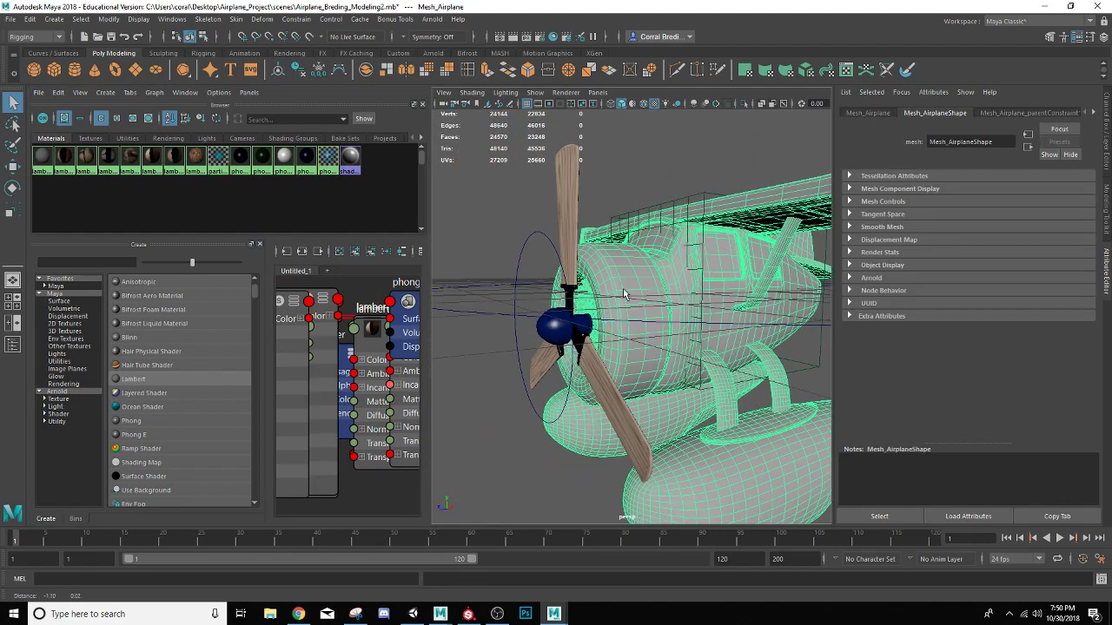
scroll(624, 294, up, 3)
right_drag(613, 232, 616, 257)
click(620, 242)
key(shift+period)
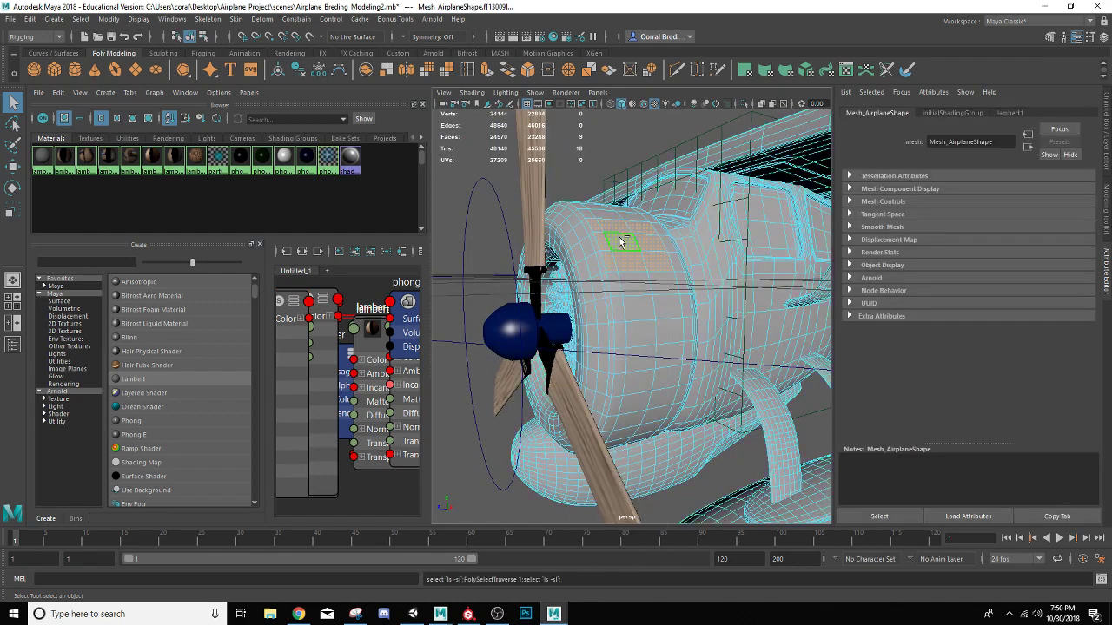
key(shift+period)
key(shift+period)
key(shift+period)
key(shift+period)
key(shift+period)
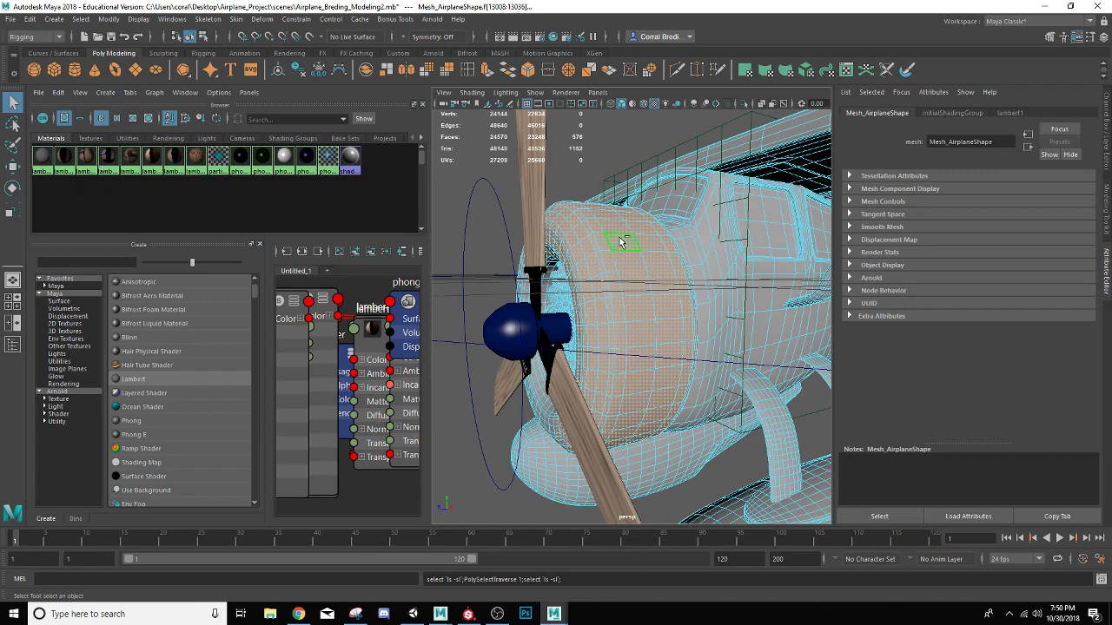
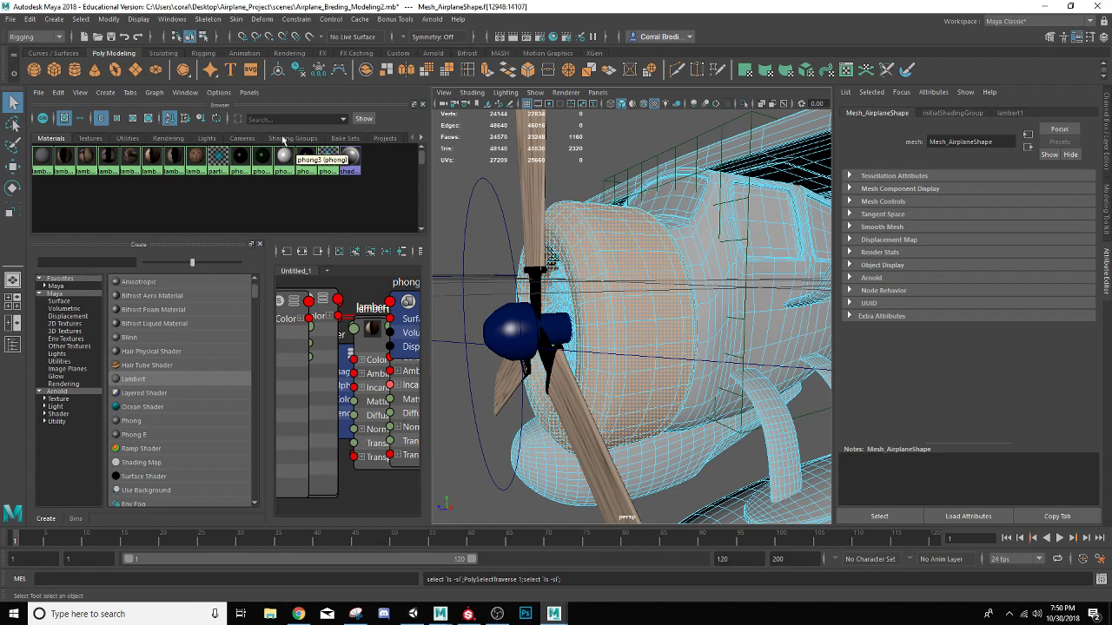
Assign the phong1 material to the selected engine cowling faces and clear the selection
right_drag(243, 161, 247, 131)
click(505, 180)
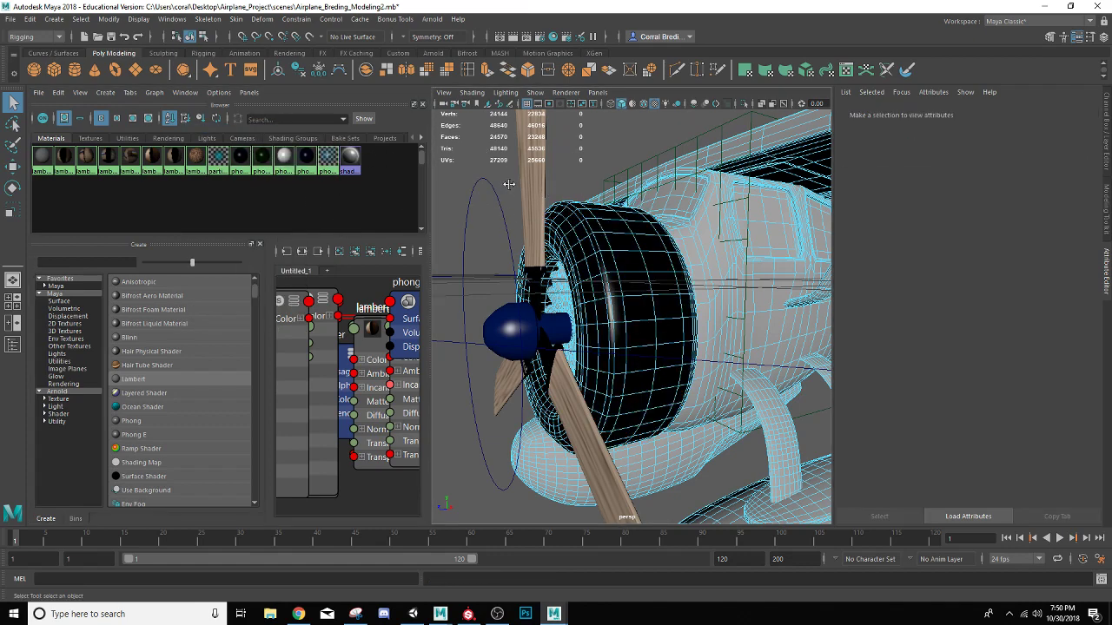
scroll(514, 189, up, 5)
scroll(513, 189, down, 5)
Select faces on the wing struts and float struts, grow the selection across them, assign the phong3 material and deselect
alt+drag(583, 239, 563, 271)
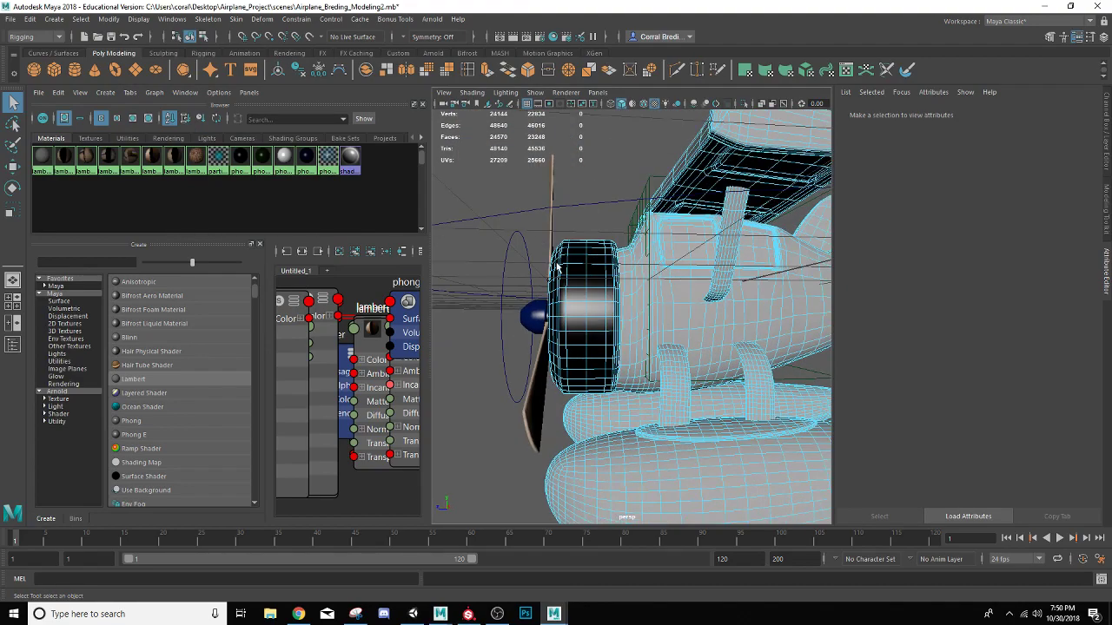
alt+middle_drag(563, 271, 516, 233)
click(652, 339)
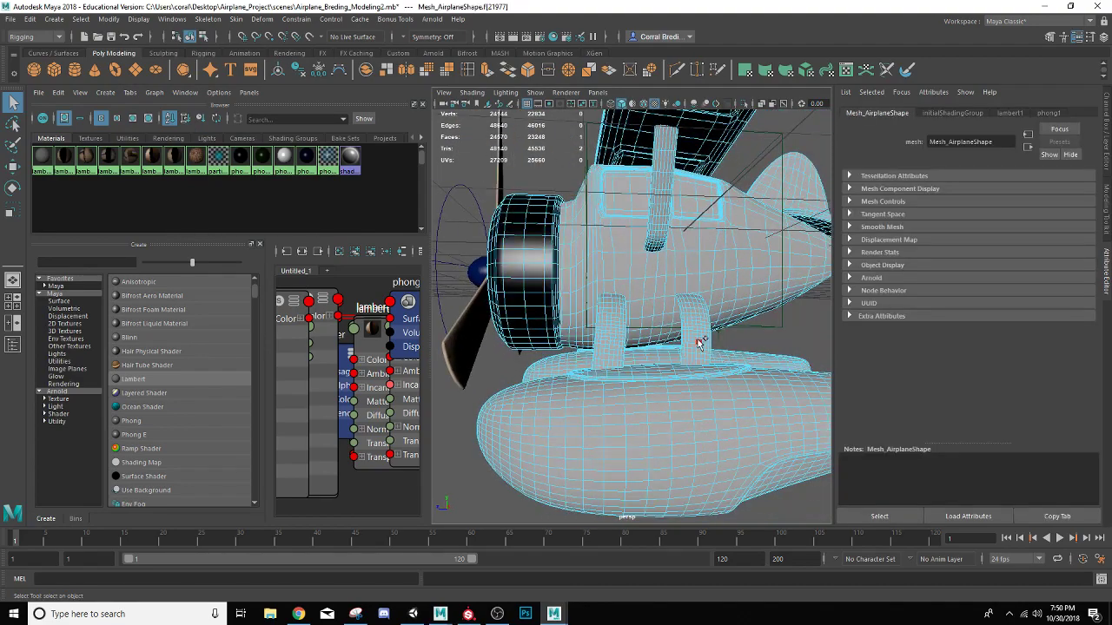
mouse_move(599, 344)
alt+mouse_down()
mouse_move(556, 342)
mouse_move(597, 341)
alt+mouse_up()
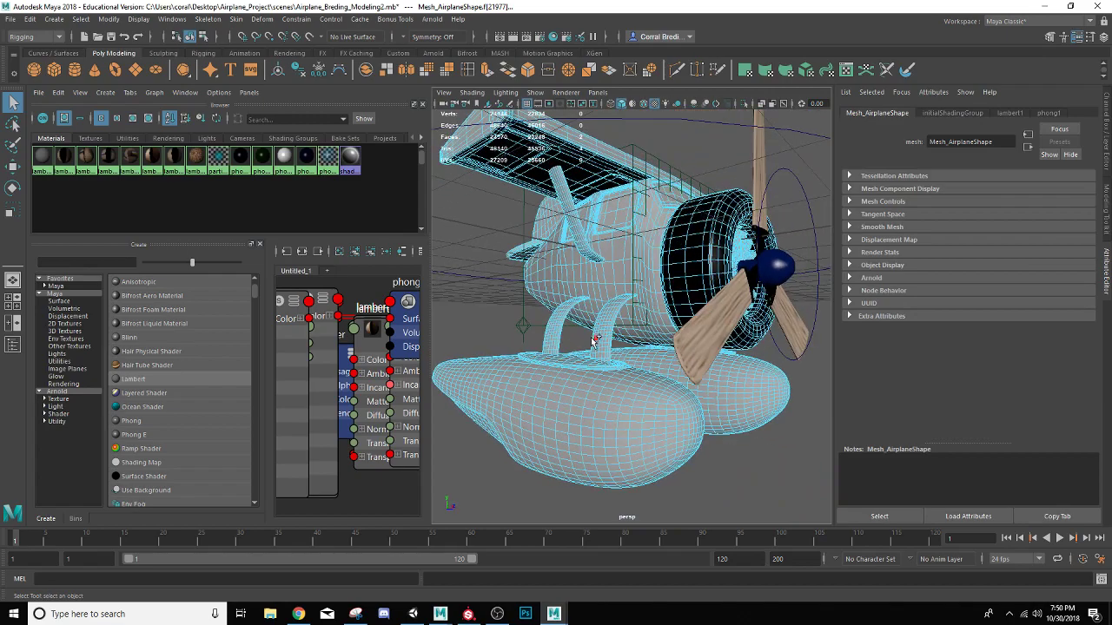
click(591, 247)
alt+drag(593, 246, 671, 225)
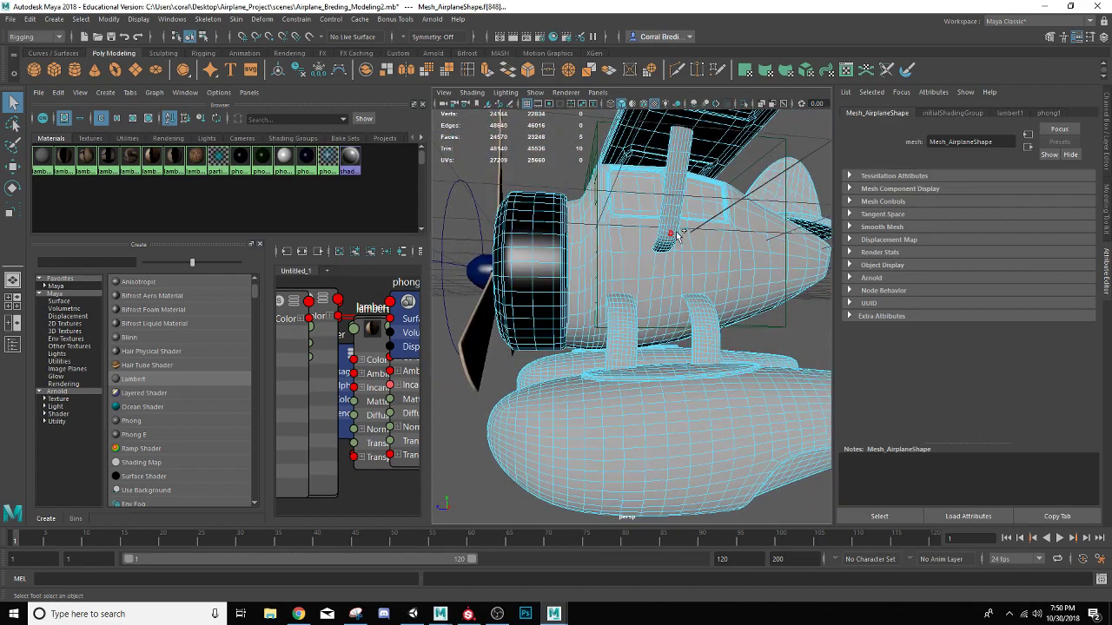
shift+click(672, 221)
key(shift+period)
key(shift+period)
key(shift+period)
key(shift+period)
key(shift+period)
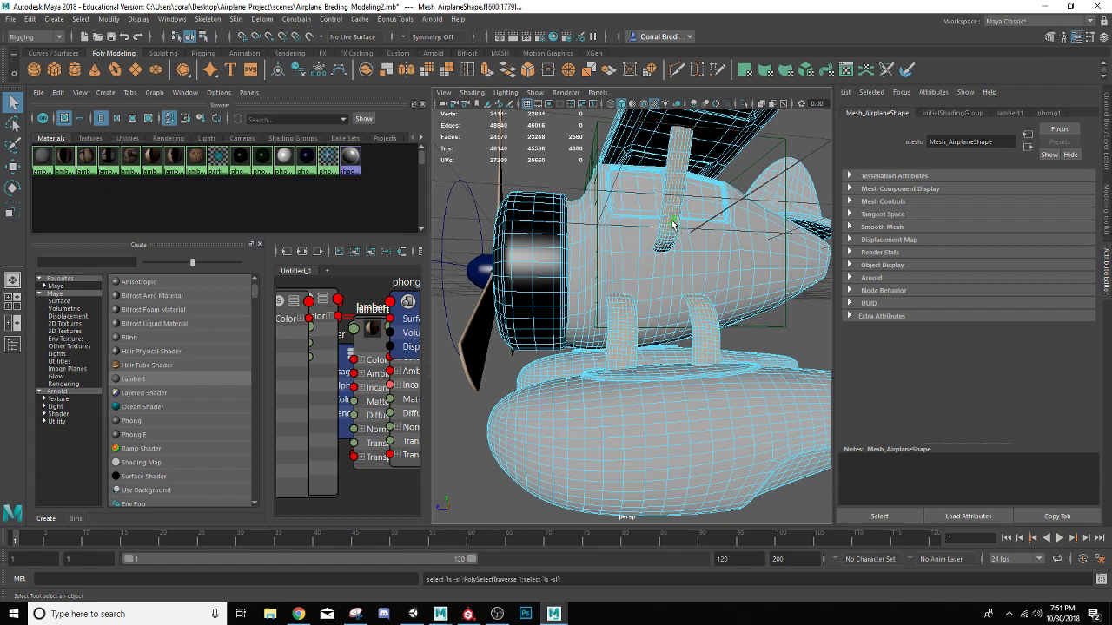
right_click(282, 157)
click(283, 130)
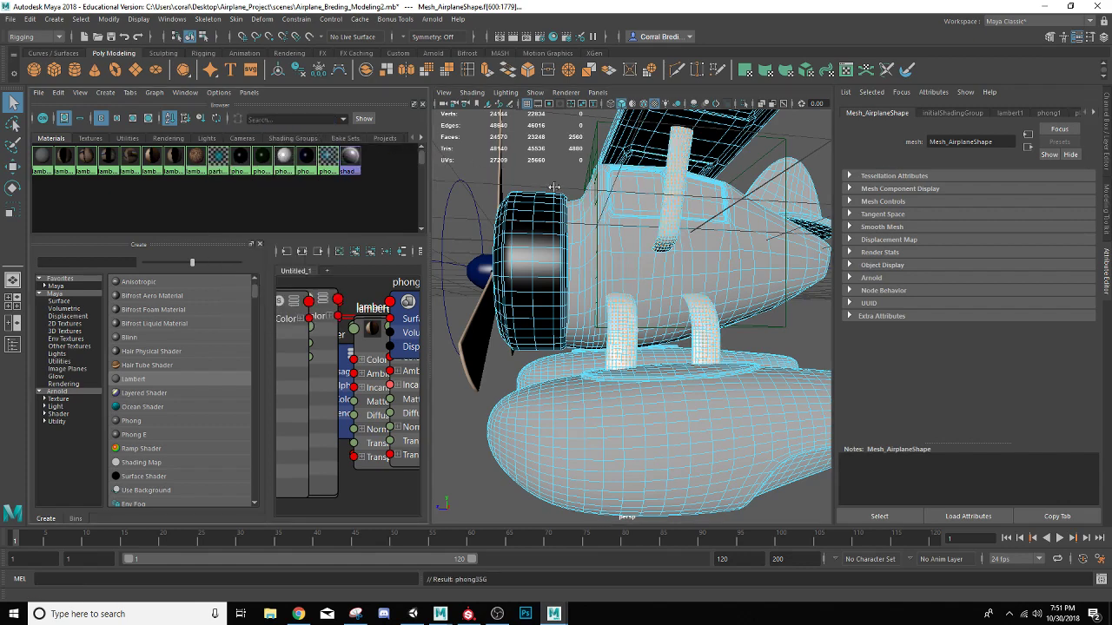
click(540, 170)
Select faces on the vertical tail fin, grow the selection over the whole fin and assign the phong4 material
scroll(541, 171, down, 5)
scroll(575, 258, up, 3)
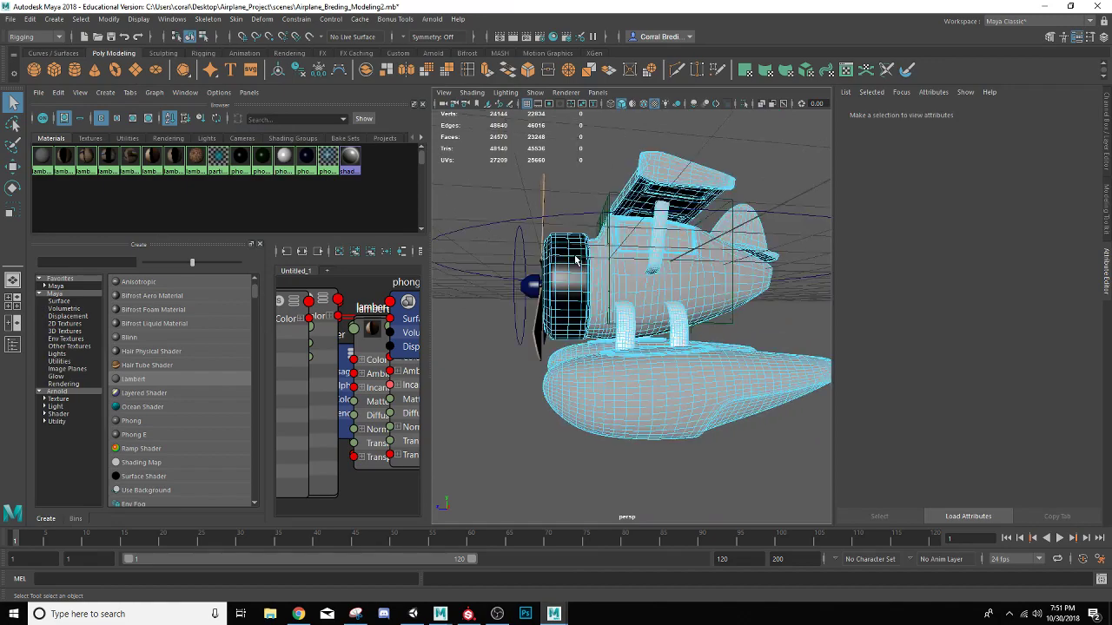
alt+drag(586, 260, 608, 262)
scroll(601, 263, up, 5)
click(656, 230)
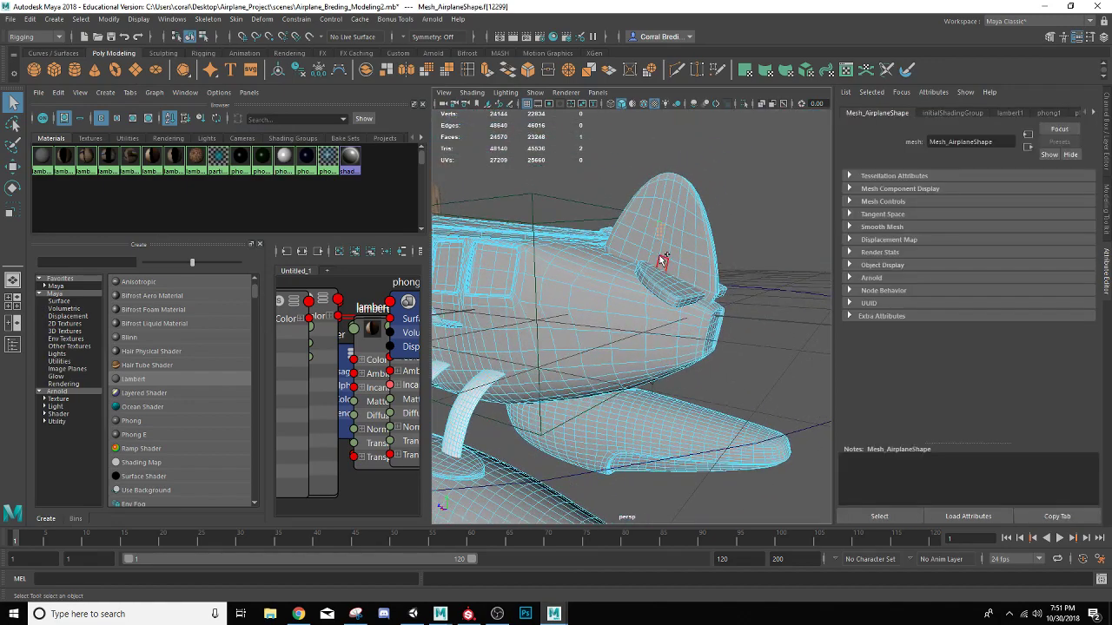
key(shift+period)
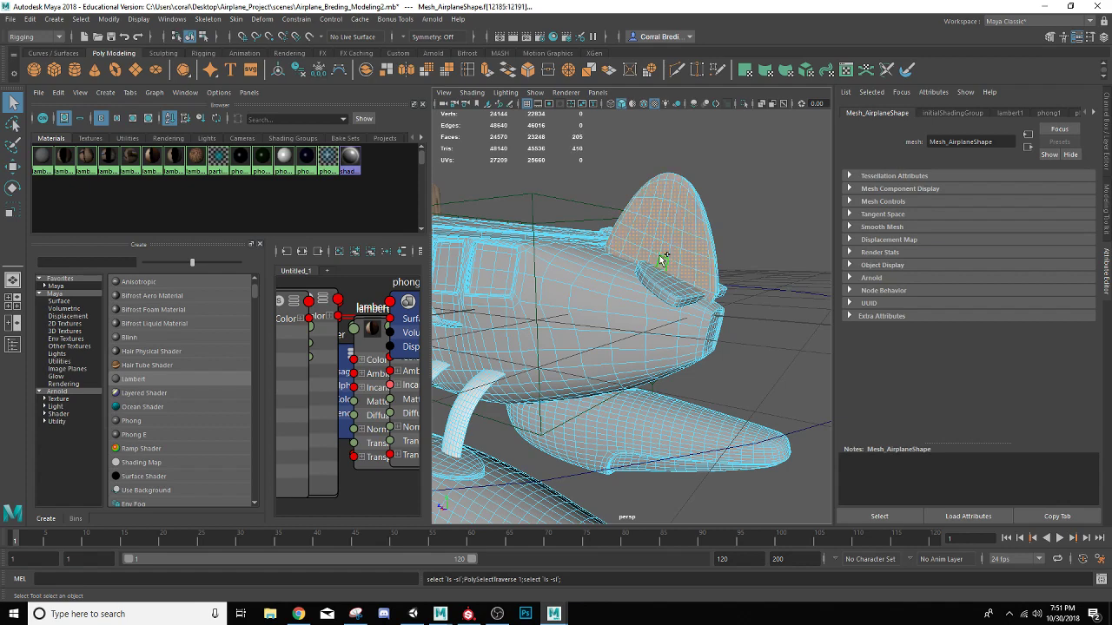
right_click(308, 157)
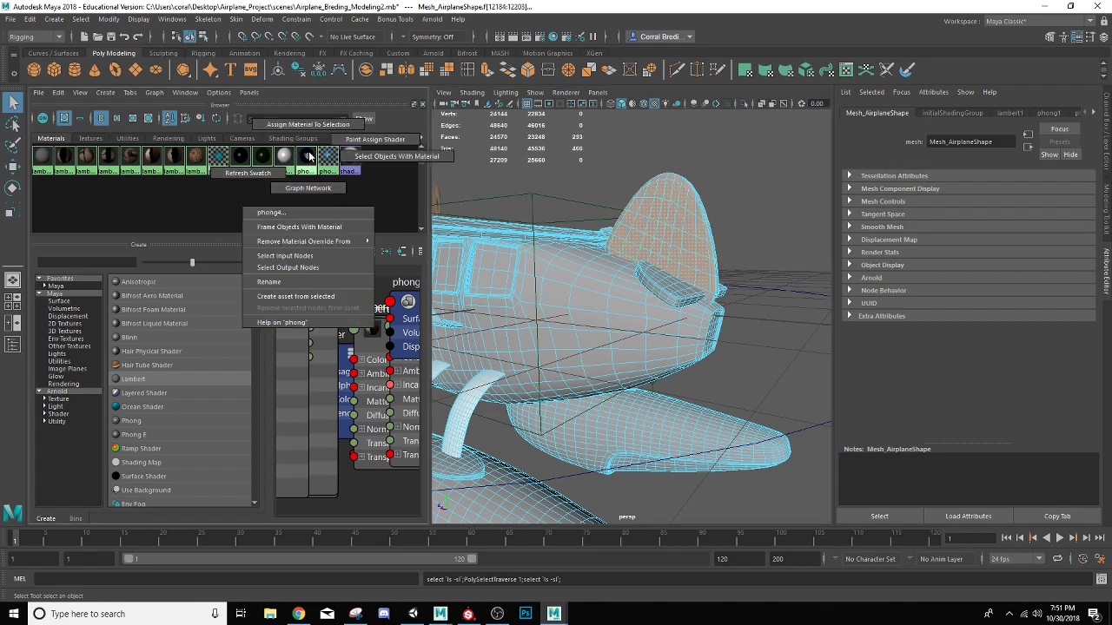
click(326, 125)
Select faces on both horizontal tail stabilizers, grow the selection across them, assign the phong2 material and deselect
alt+drag(515, 246, 647, 350)
click(647, 350)
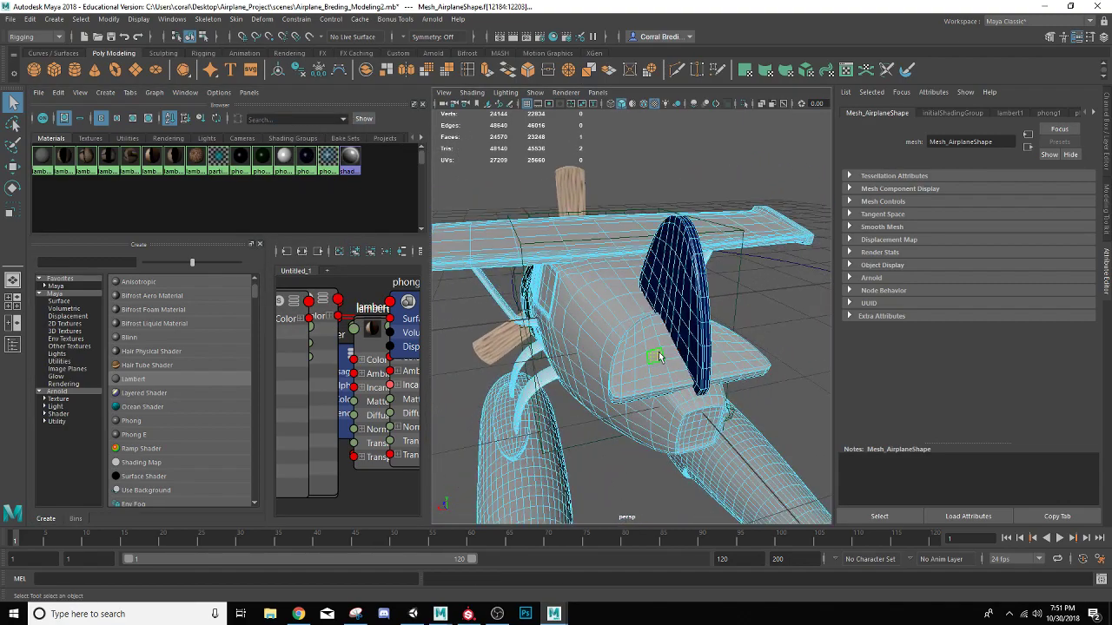
key(shift+period)
key(shift+period)
key(shift+period)
key(shift+period)
key(shift+period)
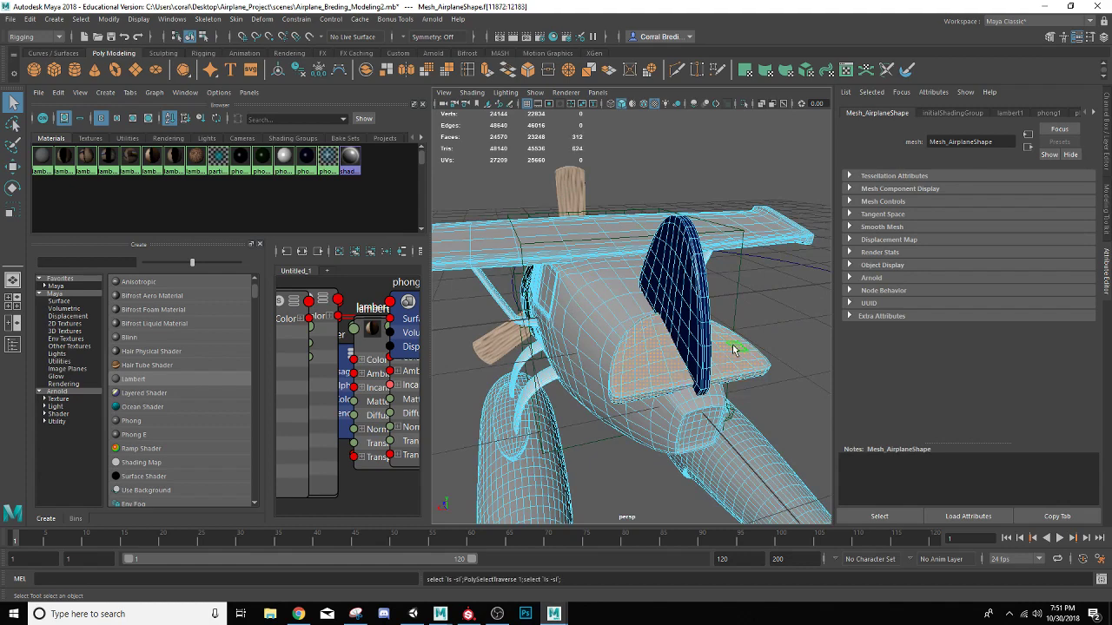
right_click(269, 153)
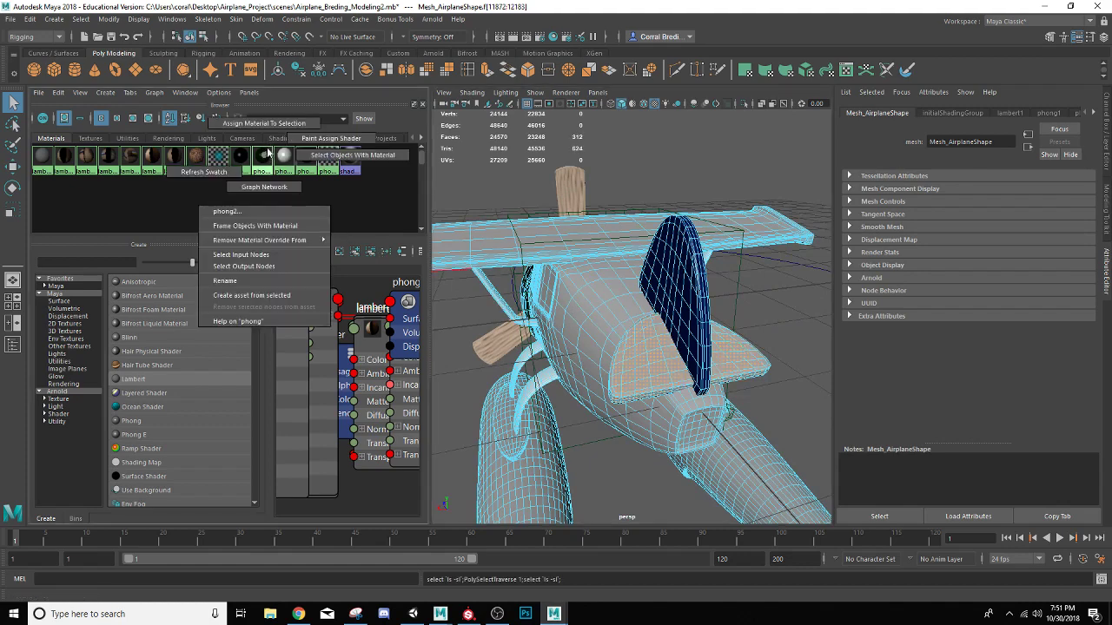
click(263, 122)
click(592, 170)
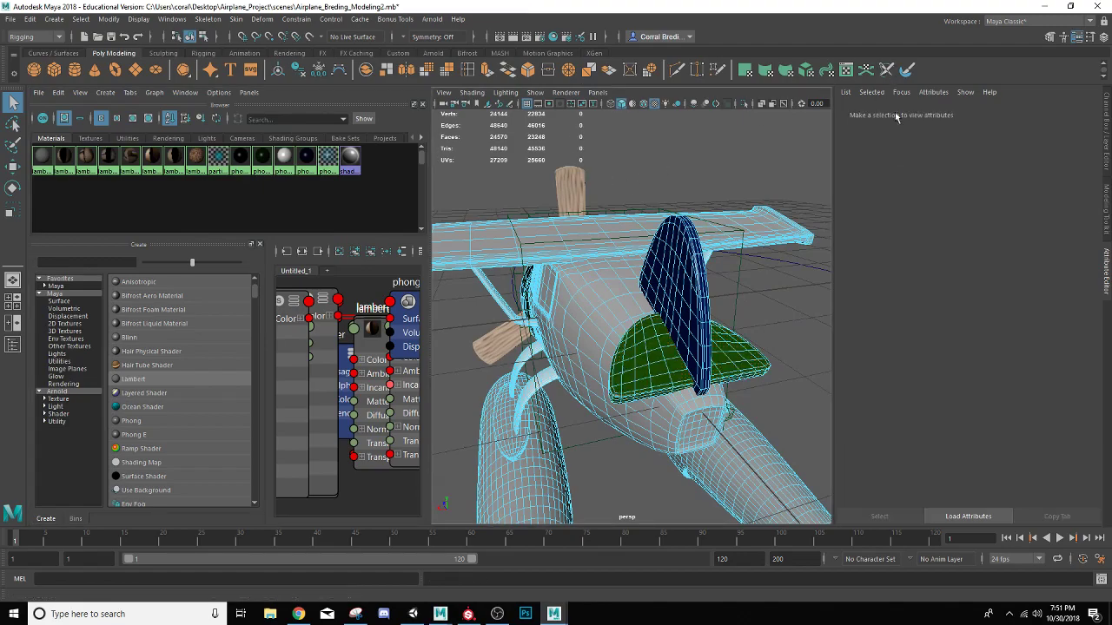
Select faces on the wing, fuselage and both floats, grow the selection across them and assign the phong4 material
alt+drag(643, 122, 680, 208)
alt+middle_drag(713, 209, 705, 176)
scroll(703, 177, down, 4)
alt+drag(607, 253, 593, 288)
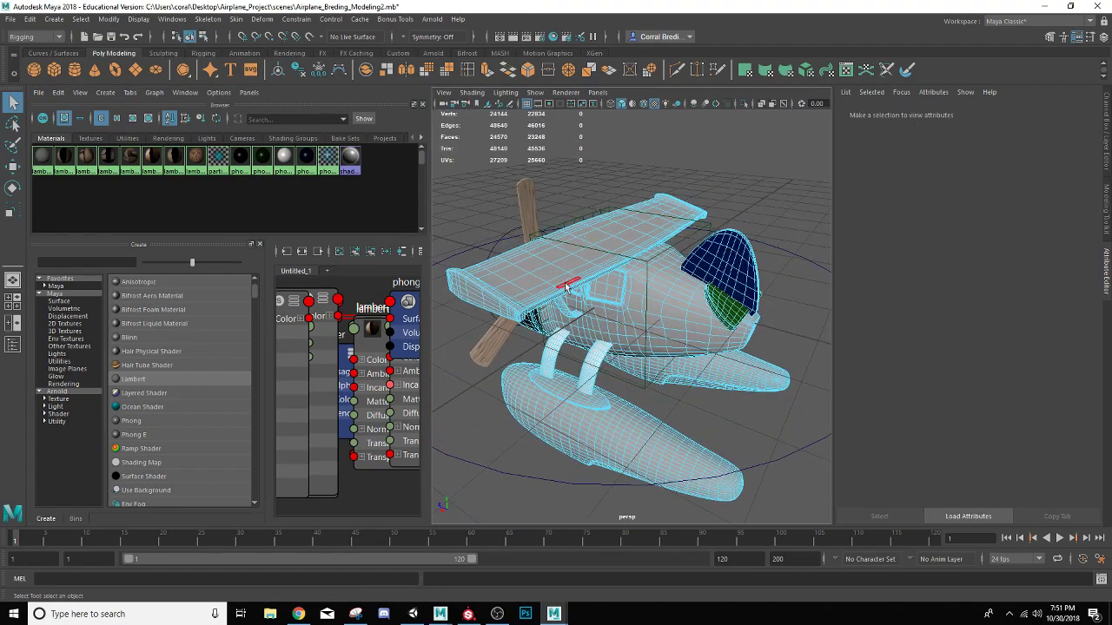
click(552, 276)
shift+click(657, 307)
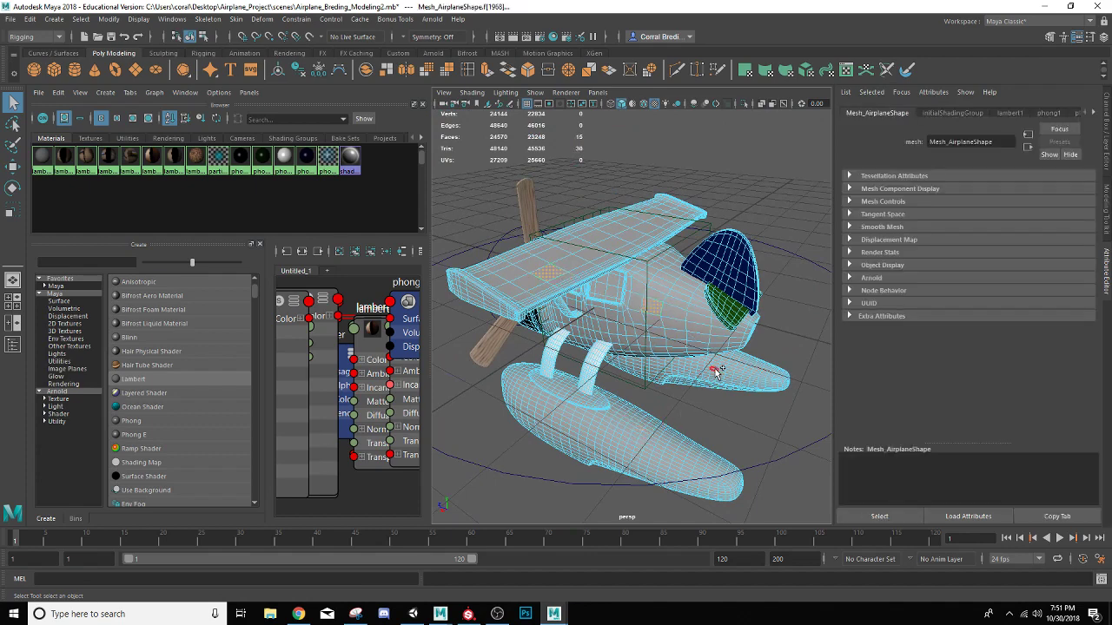
key(greater)
key(greater)
key(greater)
key(greater)
key(greater)
key(greater)
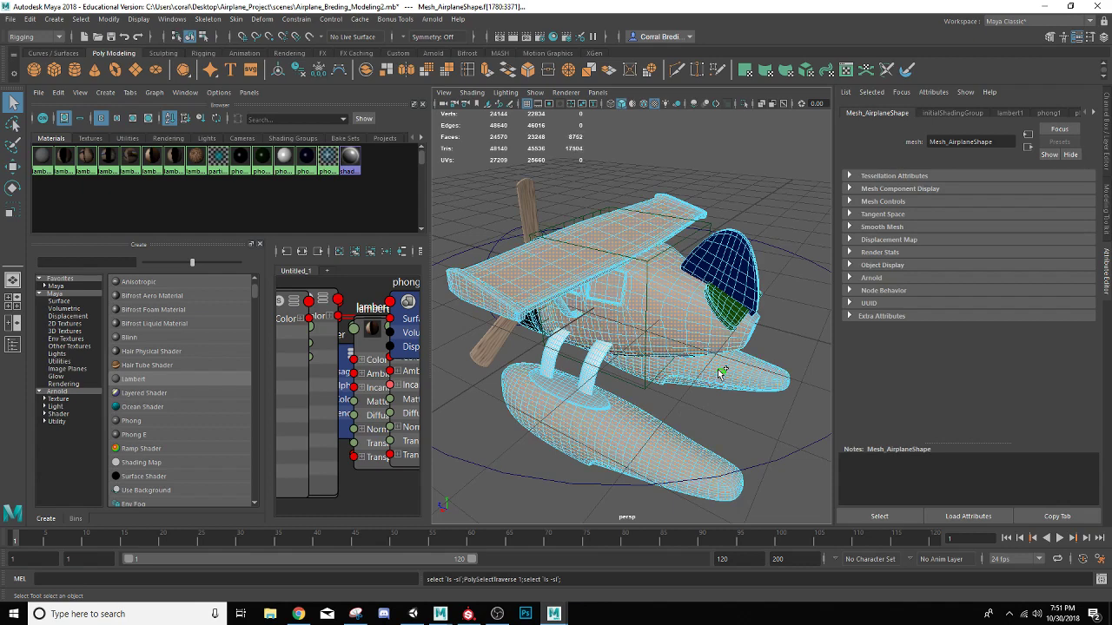
right_drag(306, 156, 314, 125)
Select the loop of faces just inside the rim of one float's rear underside and undo the accidental whole-float selection
alt+drag(465, 236, 598, 267)
alt+middle_drag(599, 266, 611, 252)
scroll(610, 253, up, 3)
scroll(611, 262, up, 2)
scroll(610, 264, down, 2)
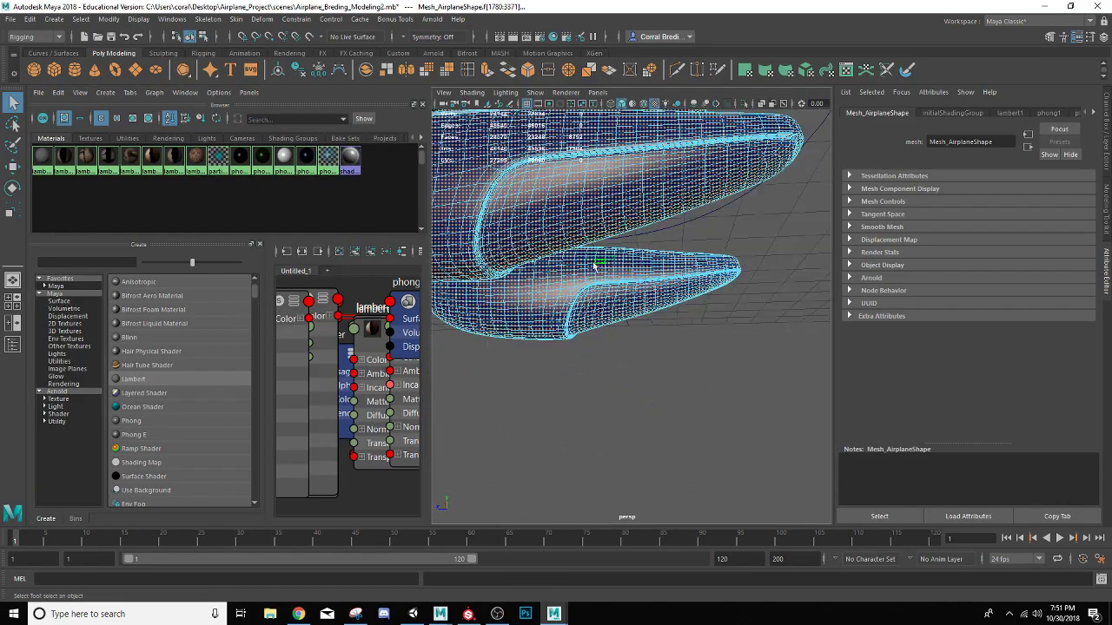
alt+drag(594, 264, 556, 283)
alt+middle_drag(590, 276, 737, 239)
alt+drag(738, 239, 707, 228)
click(659, 277)
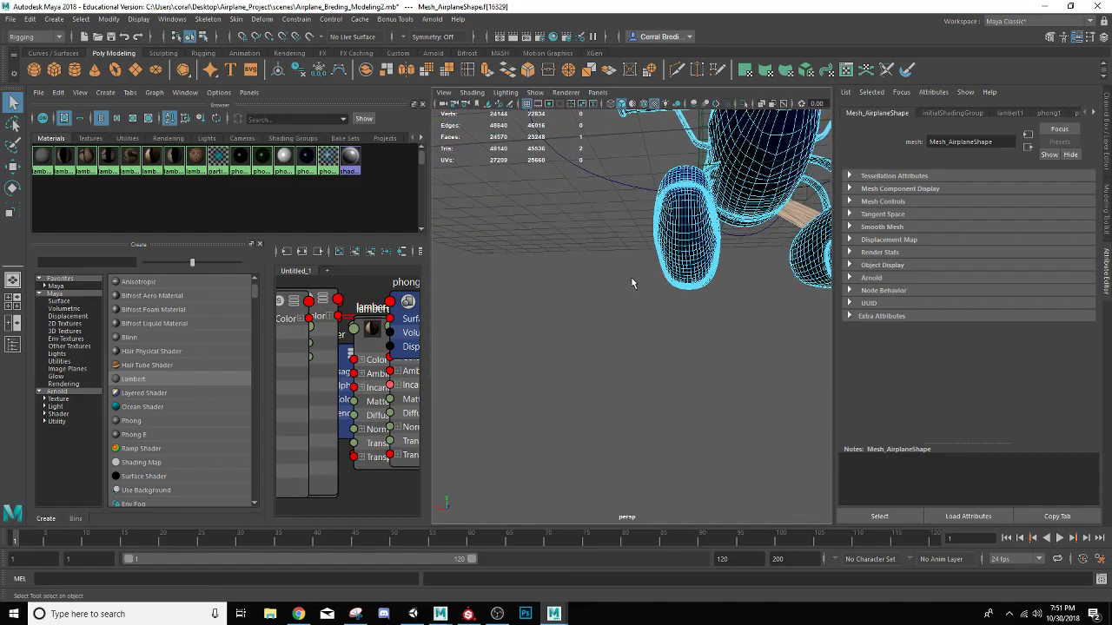
alt+drag(670, 312, 573, 303)
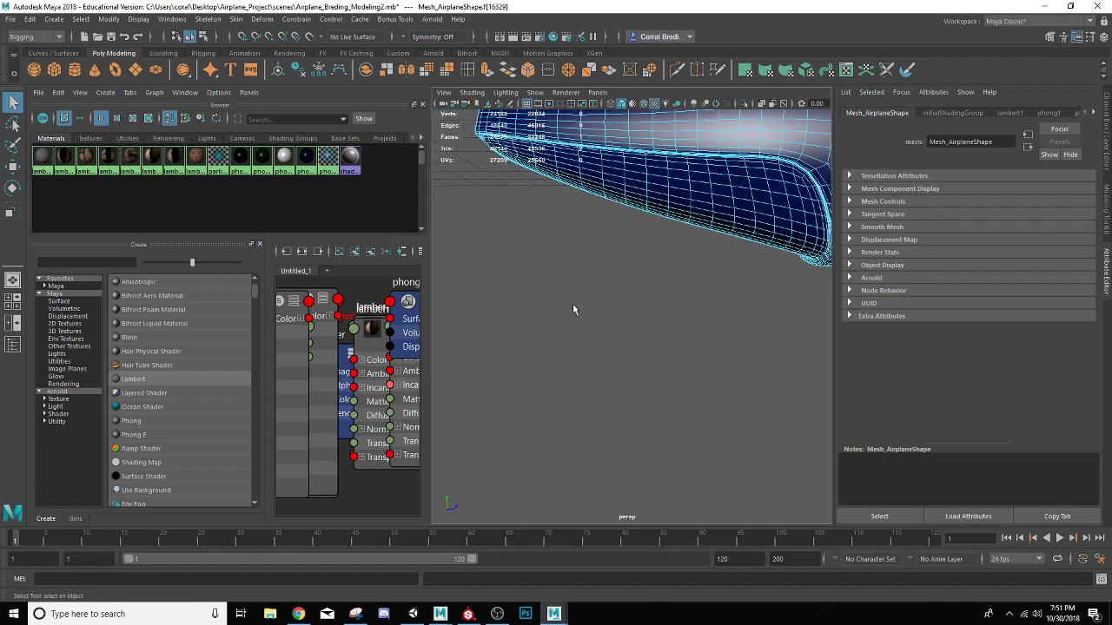
double_click(711, 165)
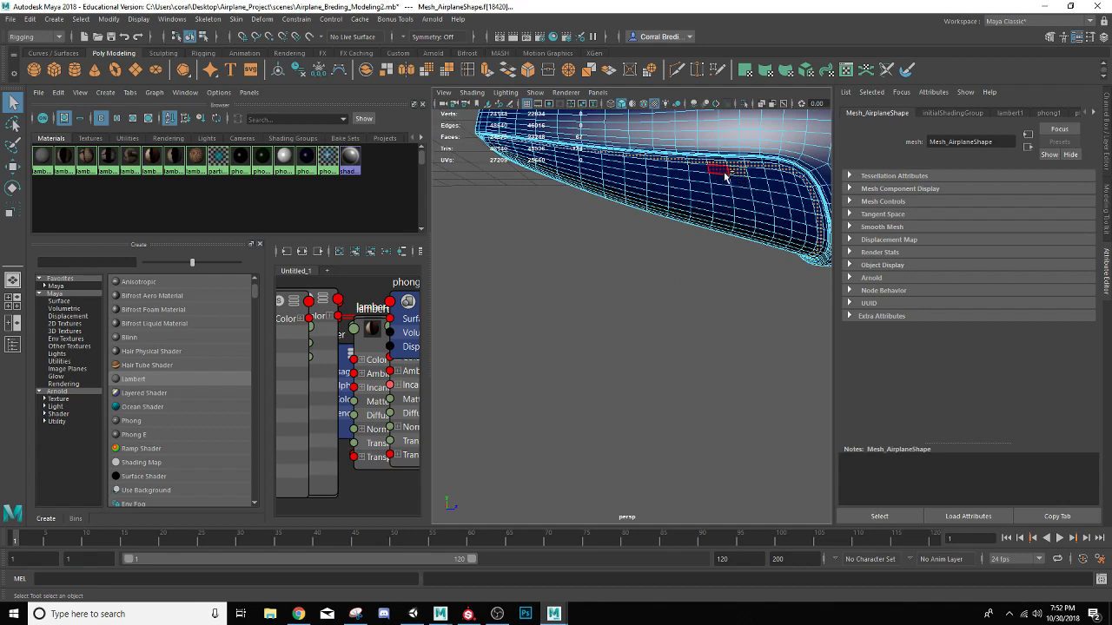
key(ctrl+z)
key(ctrl+z)
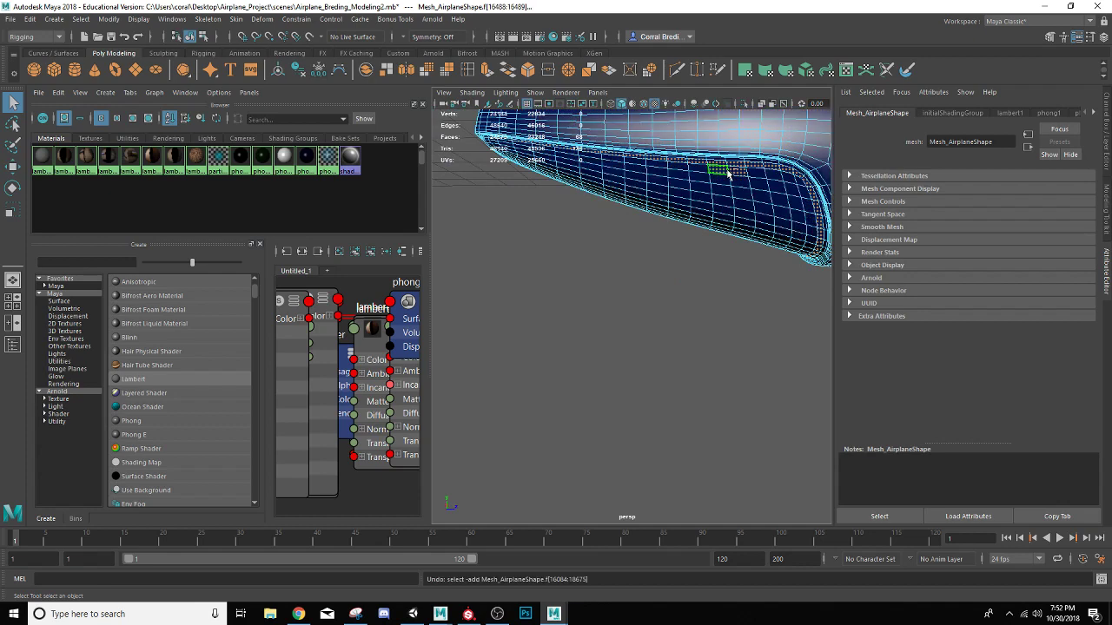
Grow the face selection inward until it covers the float's entire rear underside panel
key(shift+period)
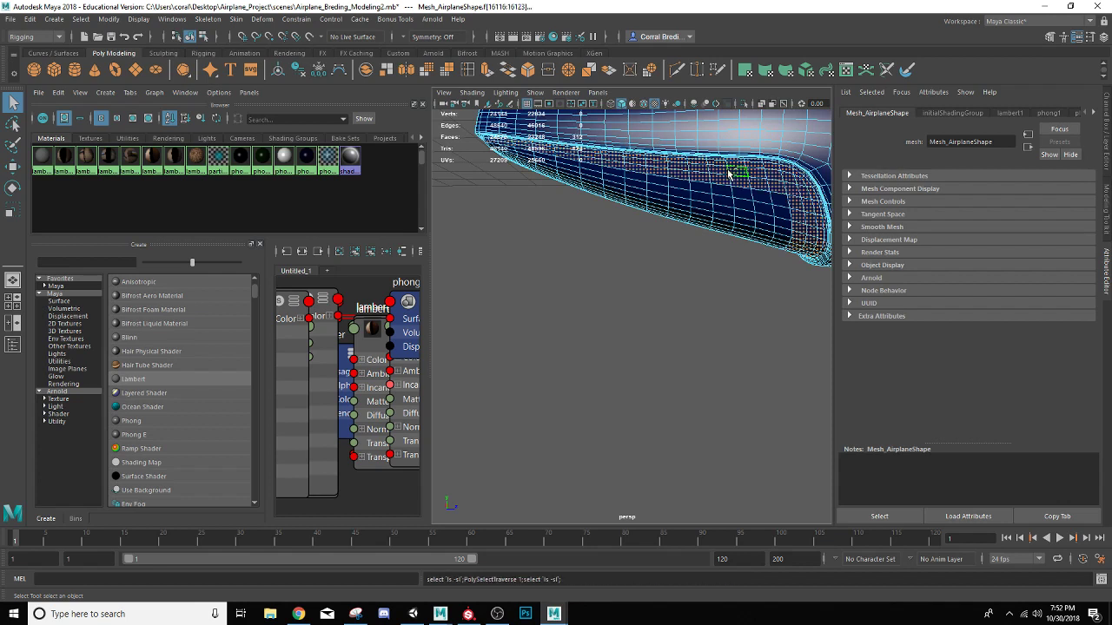
key(shift+period)
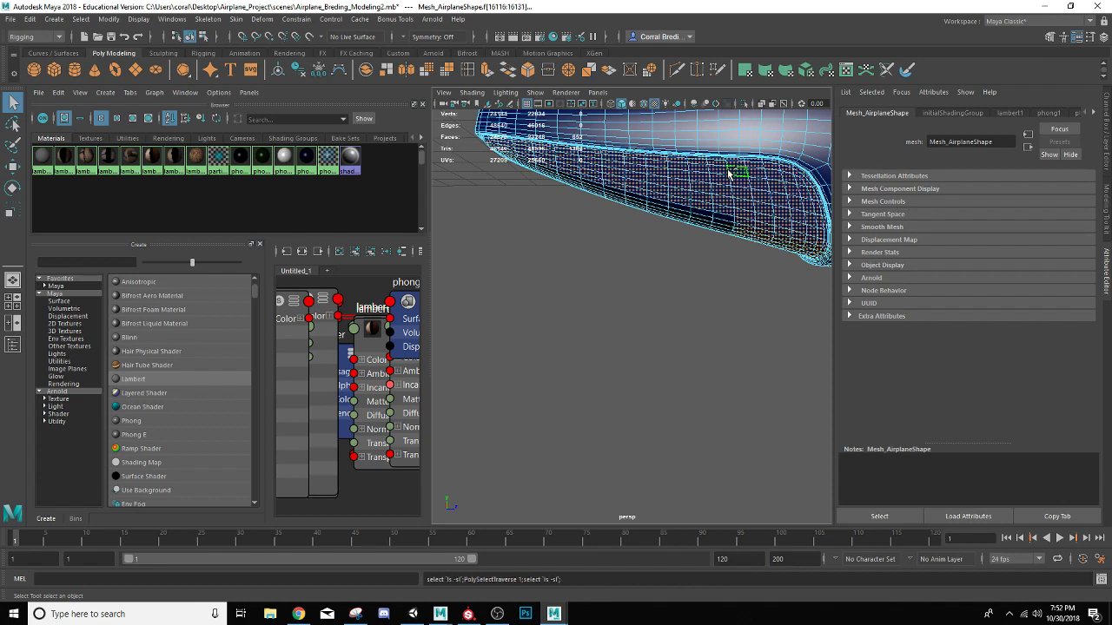
key(shift+period)
key(shift+period)
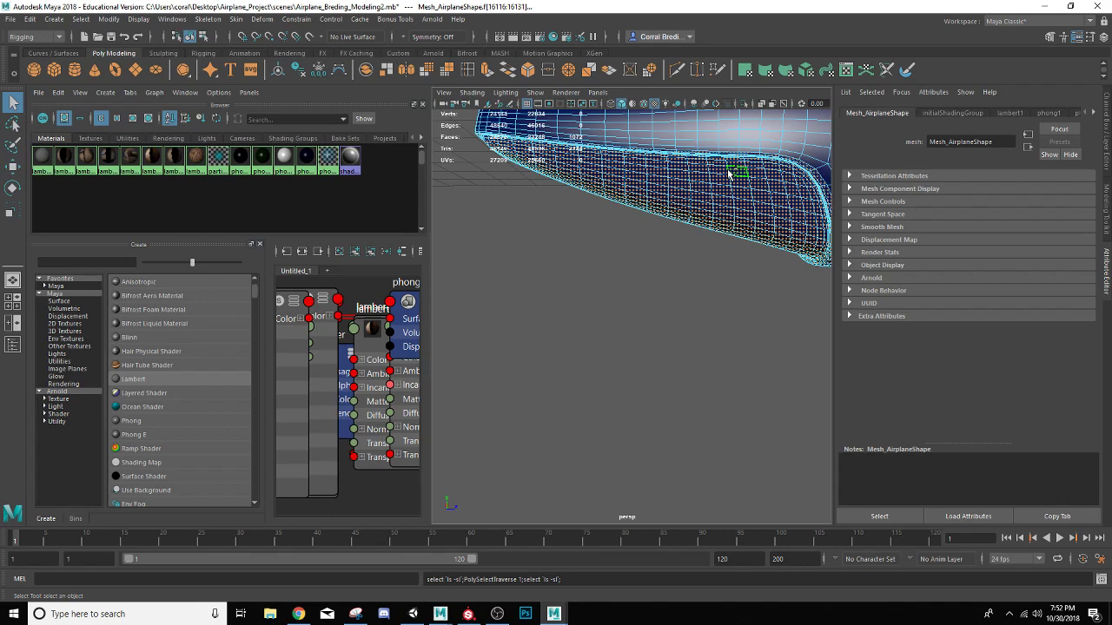
Remove the excess faces along the panel's rim from the selection, assign the phong2 material to the float's underside panel and deselect
alt+middle_drag(731, 172, 631, 116)
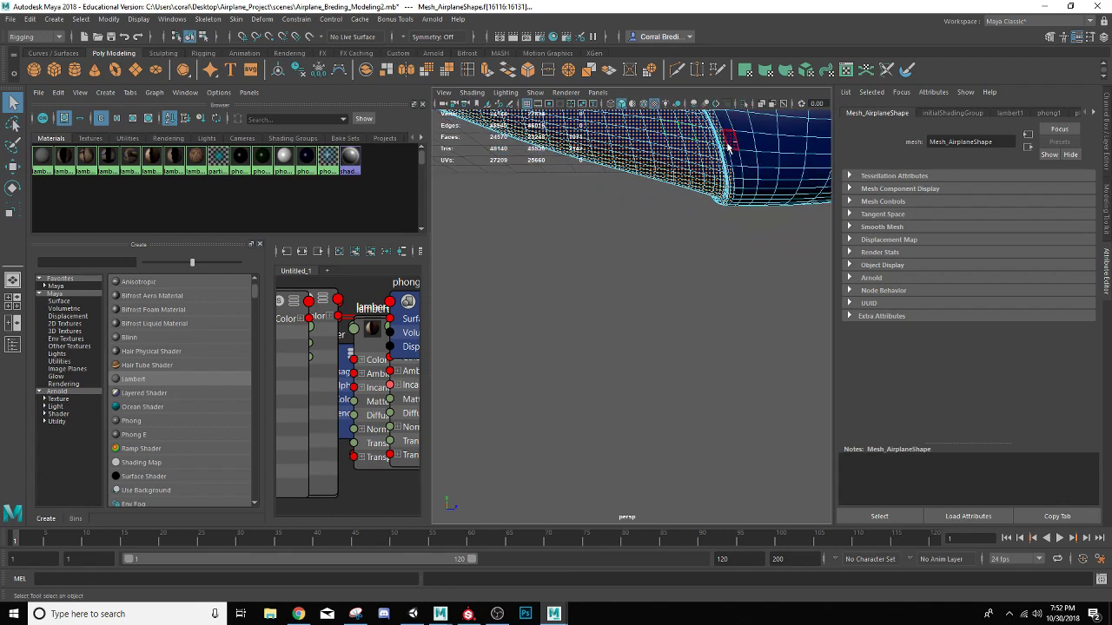
ctrl+click(726, 147)
scroll(726, 148, up, 5)
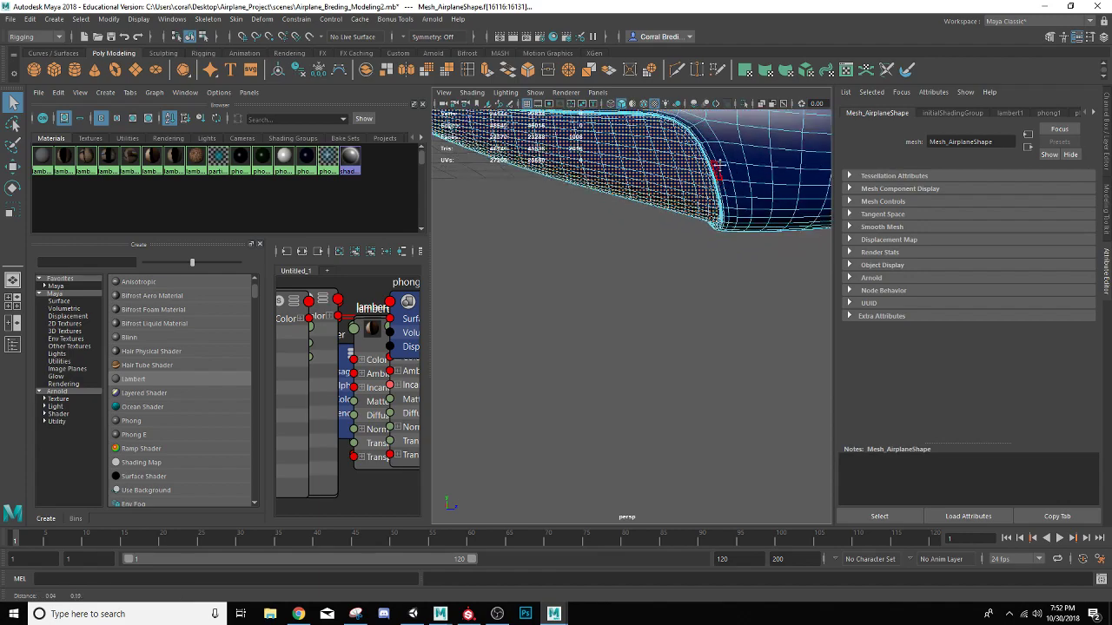
alt+drag(718, 198, 578, 272)
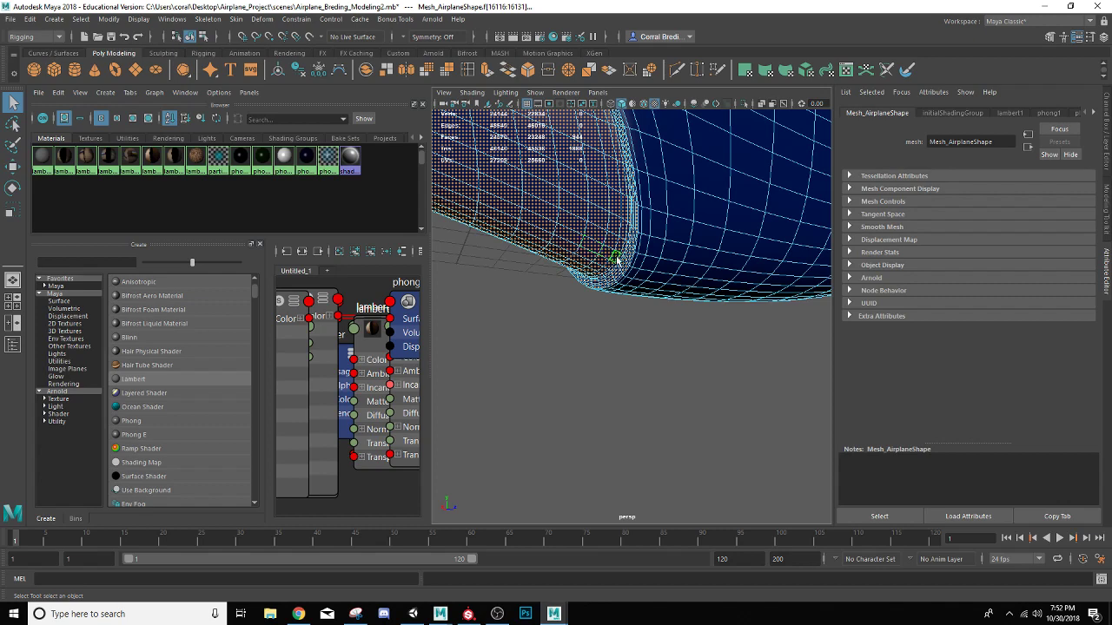
alt+drag(626, 258, 711, 283)
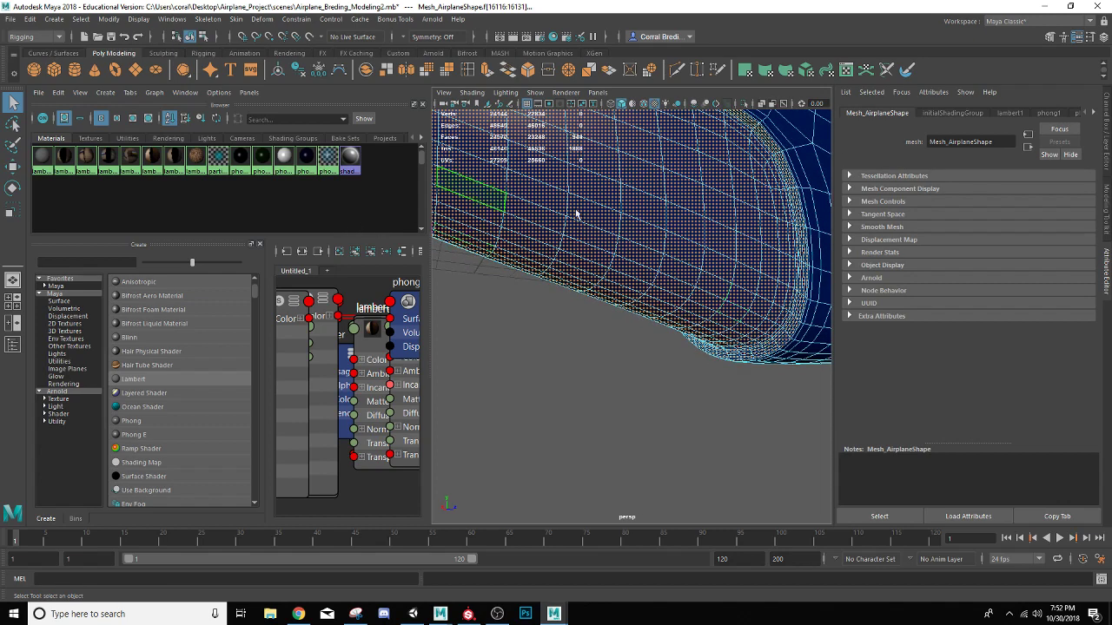
scroll(679, 220, down, 5)
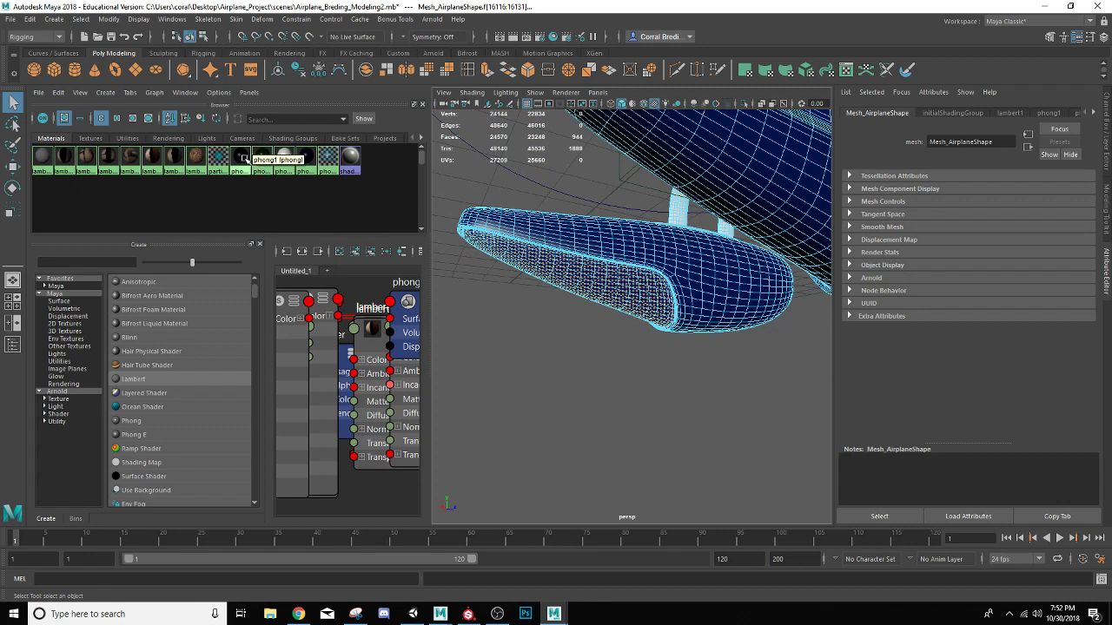
right_drag(262, 155, 265, 130)
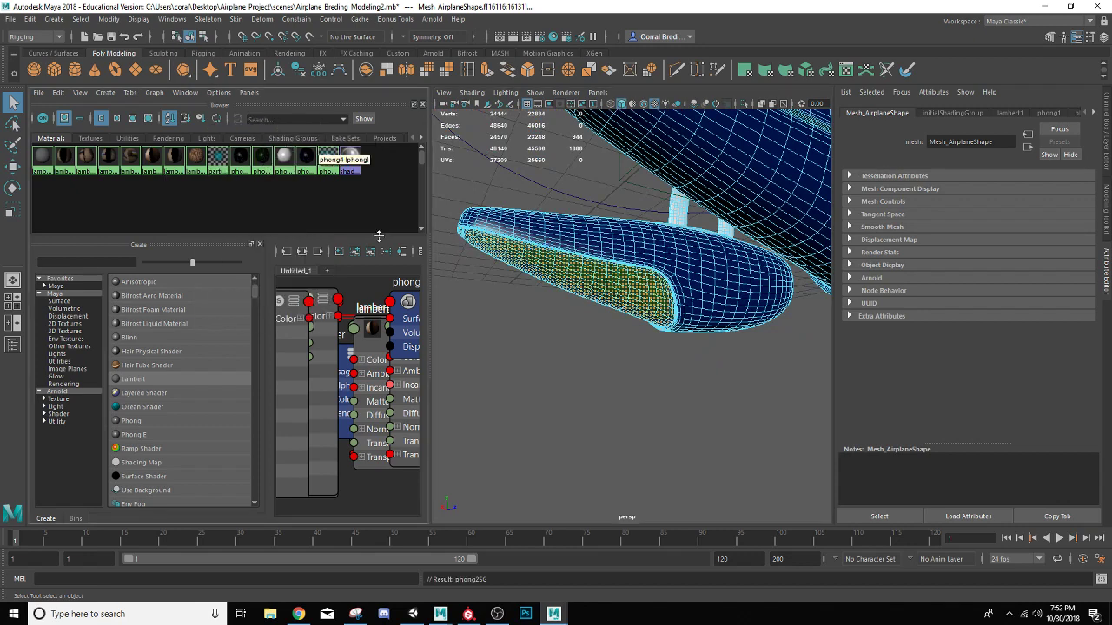
click(528, 353)
Select the loop of faces just inside the rim of the other float's rear underside
scroll(527, 347, up, 4)
scroll(528, 347, down, 8)
scroll(528, 344, up, 4)
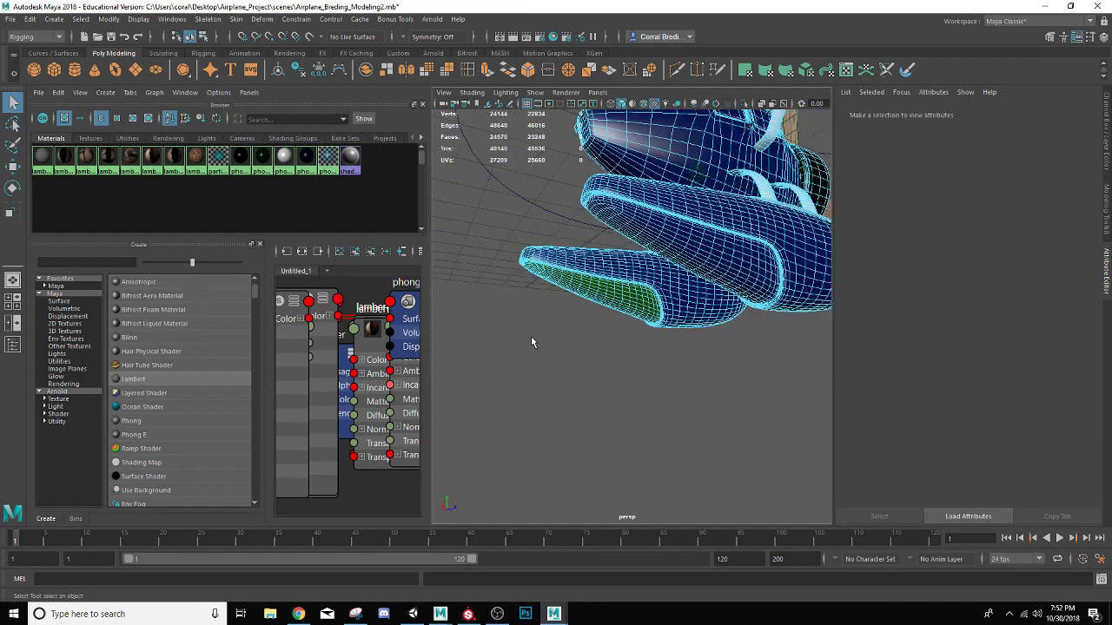
scroll(531, 339, up, 6)
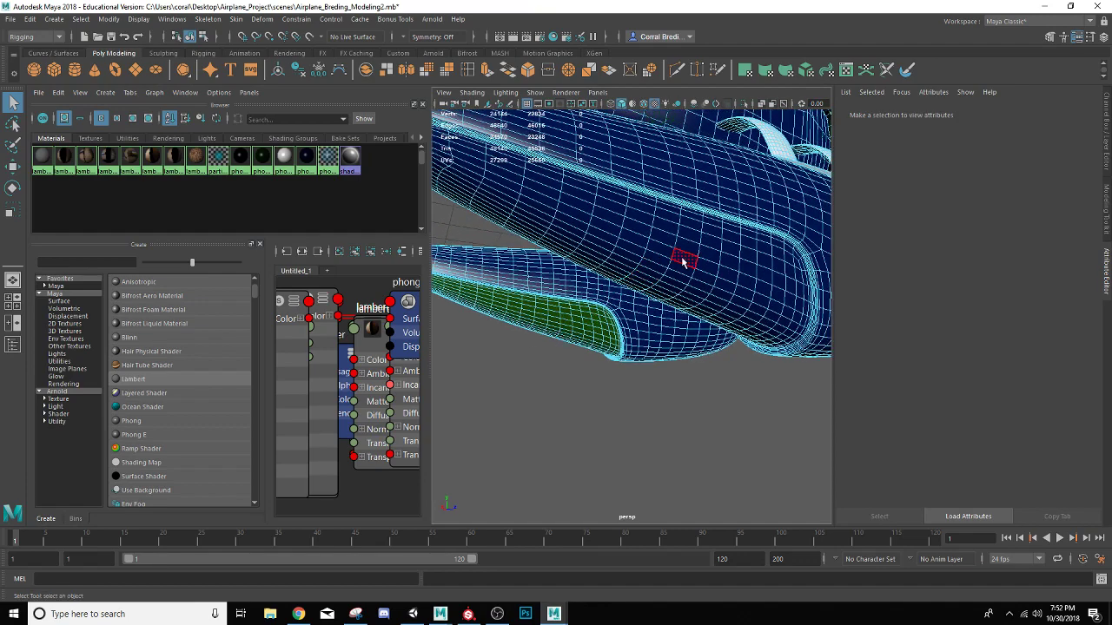
click(748, 235)
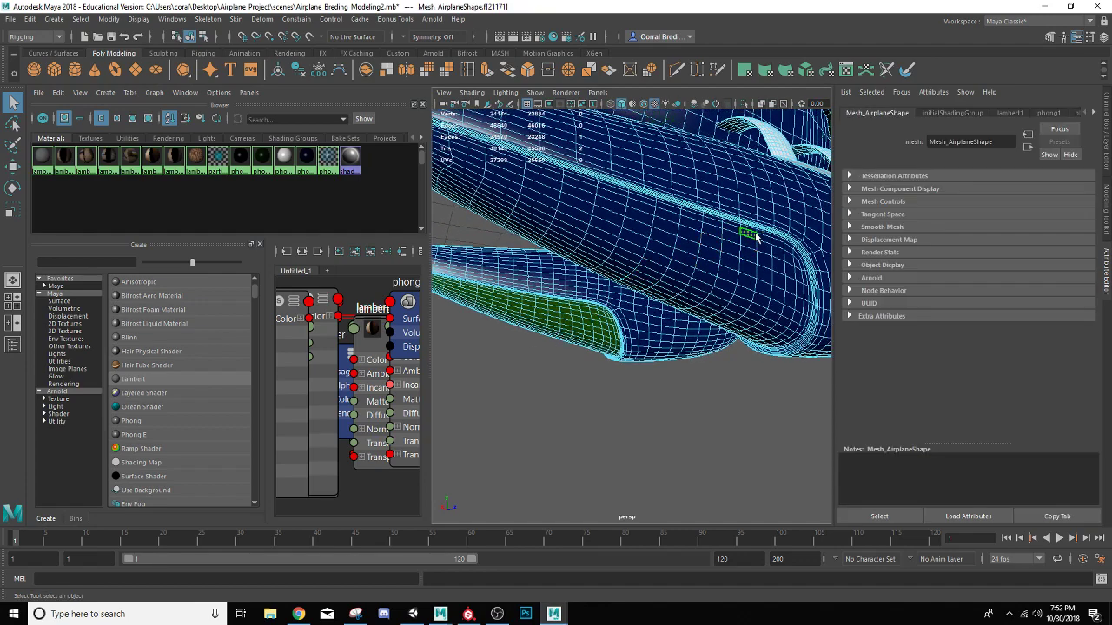
double_click(763, 240)
Grow the face selection across that float's entire rear underside panel and undo the last growth
key(shift+period)
key(shift+period)
key(shift+period)
key(shift+period)
key(shift+period)
key(shift+period)
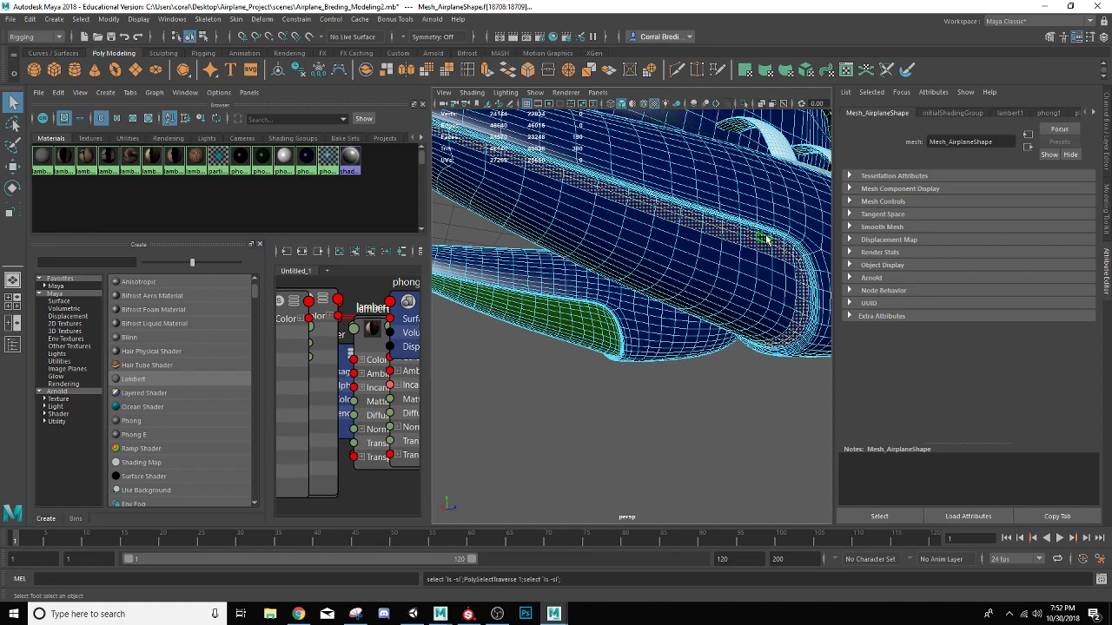
key(shift+period)
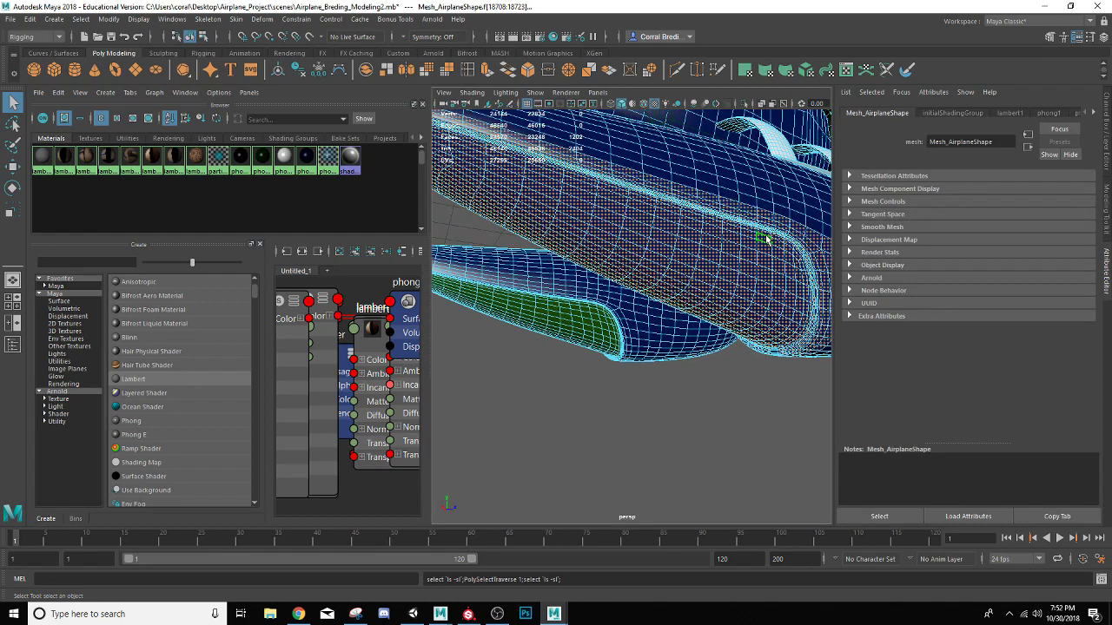
key(ctrl+z)
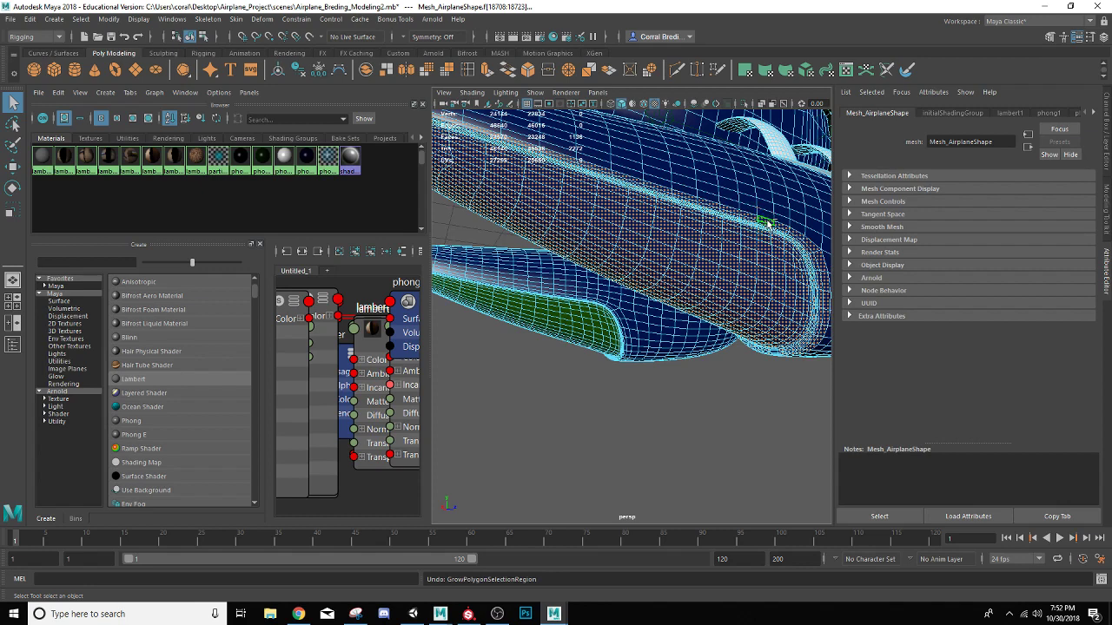
Remove the excess rim faces from the selection, assign the phong2 material to this underside panel and deselect
ctrl+click(769, 224)
key(shift+comma)
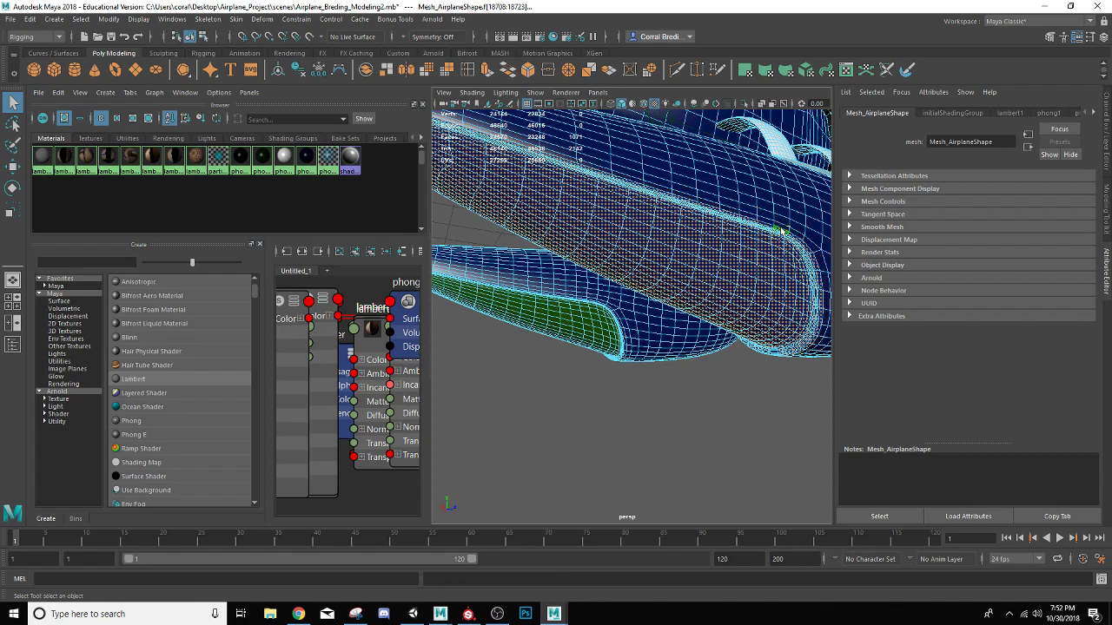
key(shift+comma)
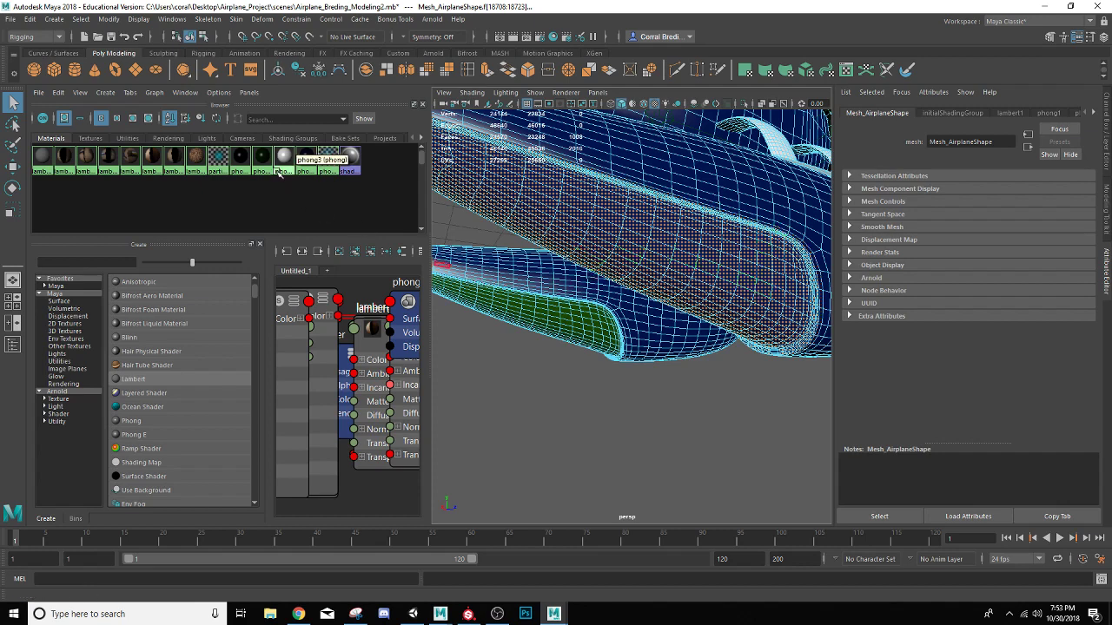
right_drag(262, 156, 263, 131)
click(567, 410)
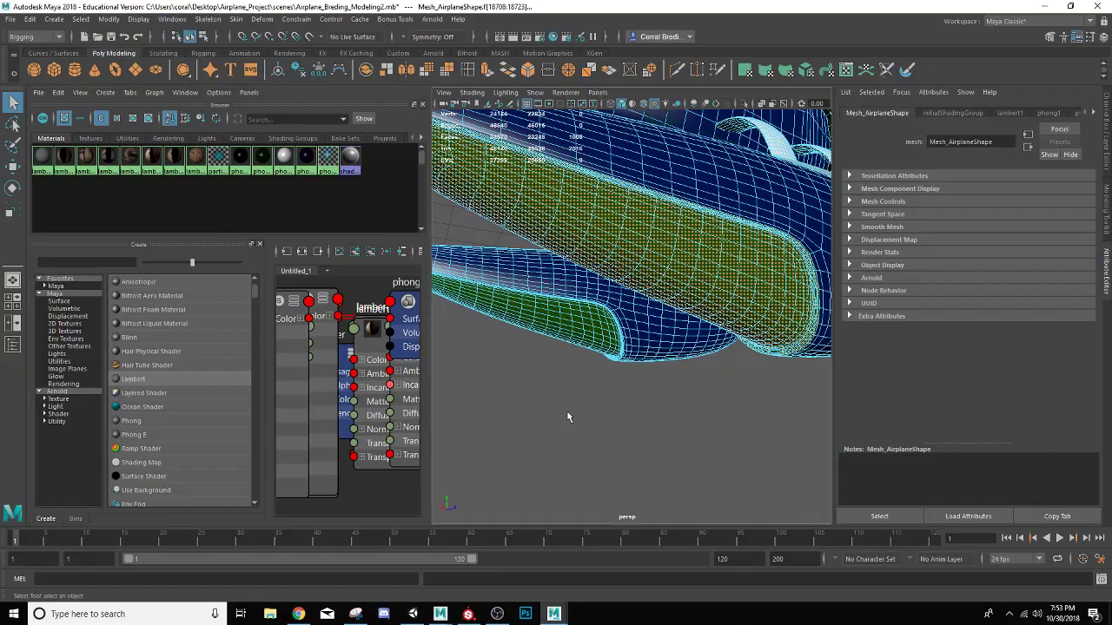
Select a face on the tail fin's side, grow the selection over the fin, assign the phong4 material and deselect
scroll(566, 408, up, 3)
scroll(566, 408, down, 6)
alt+drag(655, 355, 704, 409)
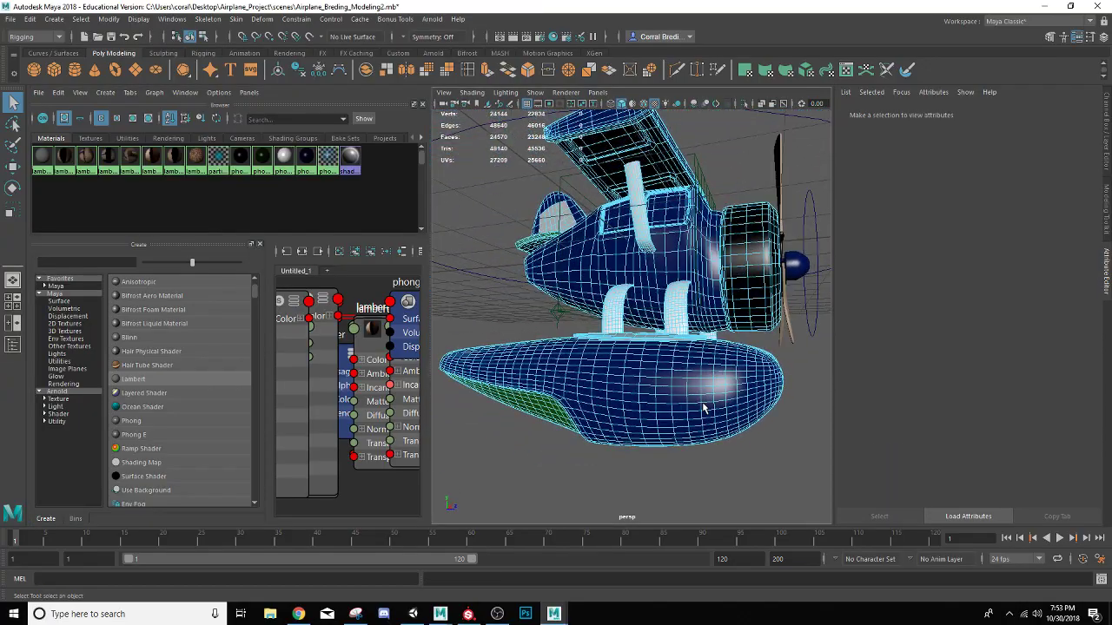
alt+middle_drag(681, 338, 769, 371)
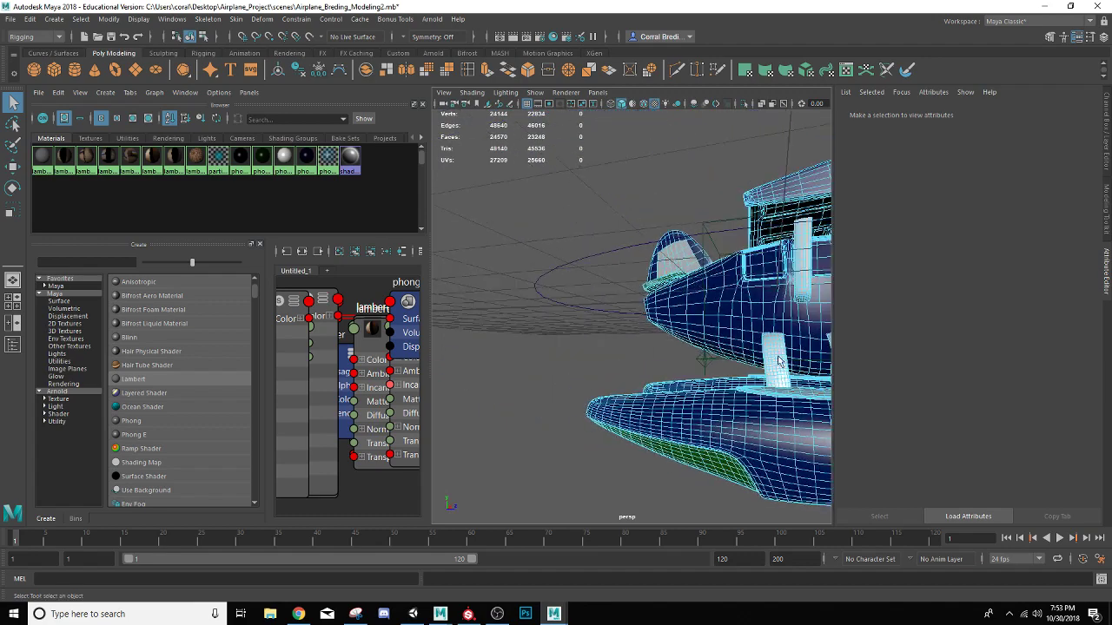
alt+drag(769, 372, 742, 343)
scroll(728, 336, up, 5)
alt+middle_drag(727, 335, 608, 241)
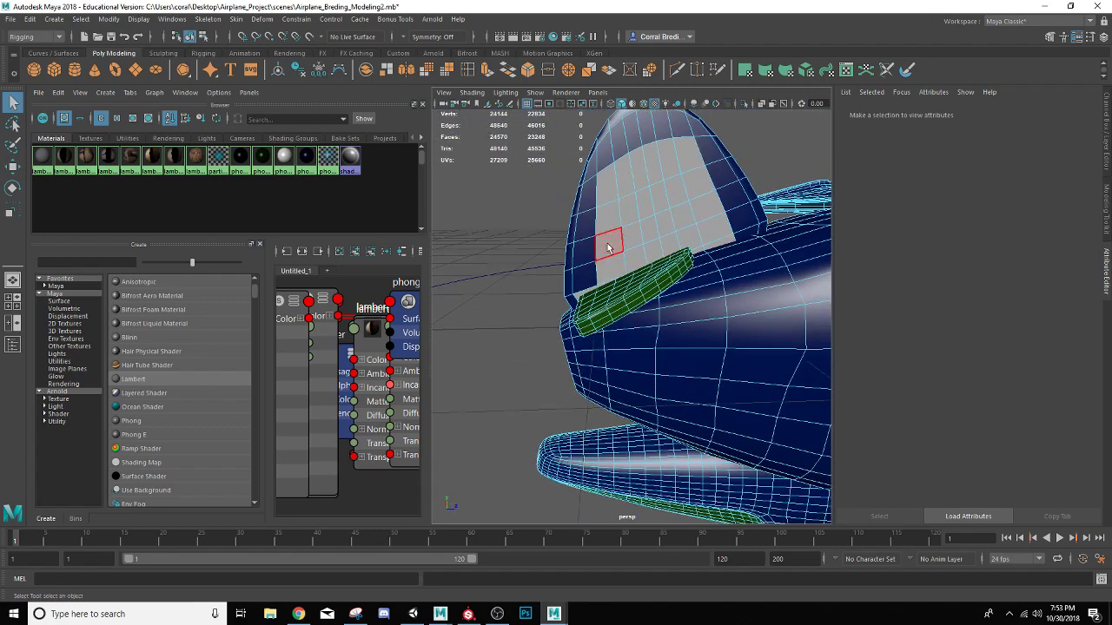
click(631, 217)
key(shift+period)
key(shift+period)
key(shift+period)
key(shift+period)
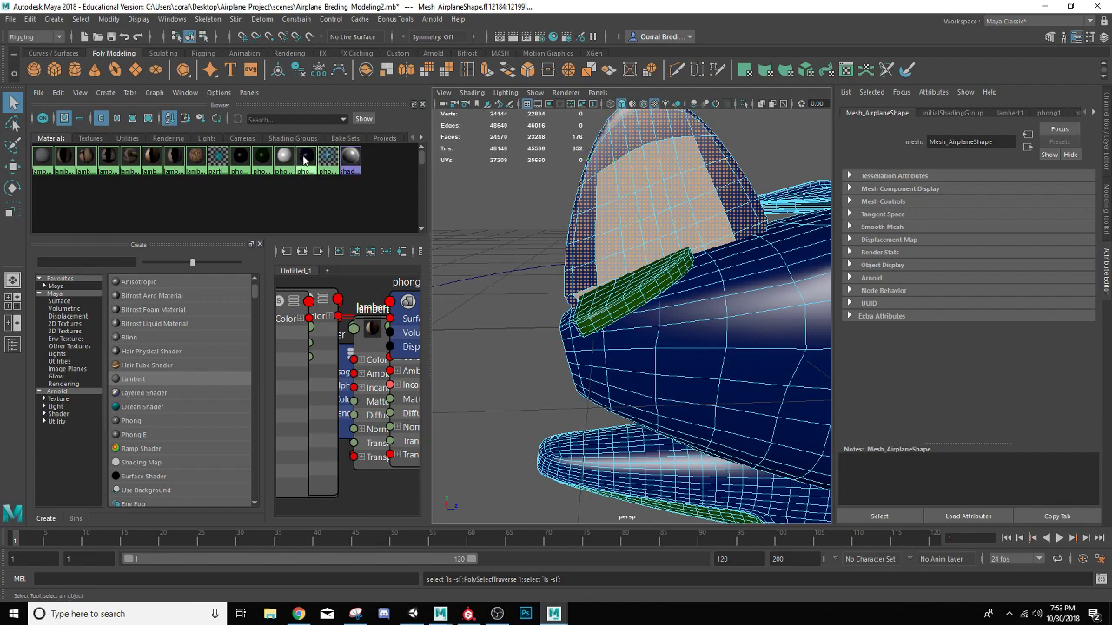
right_drag(302, 156, 304, 123)
click(508, 178)
Examine the tail, the propeller and the engine front for parts that still need a material
scroll(510, 176, up, 4)
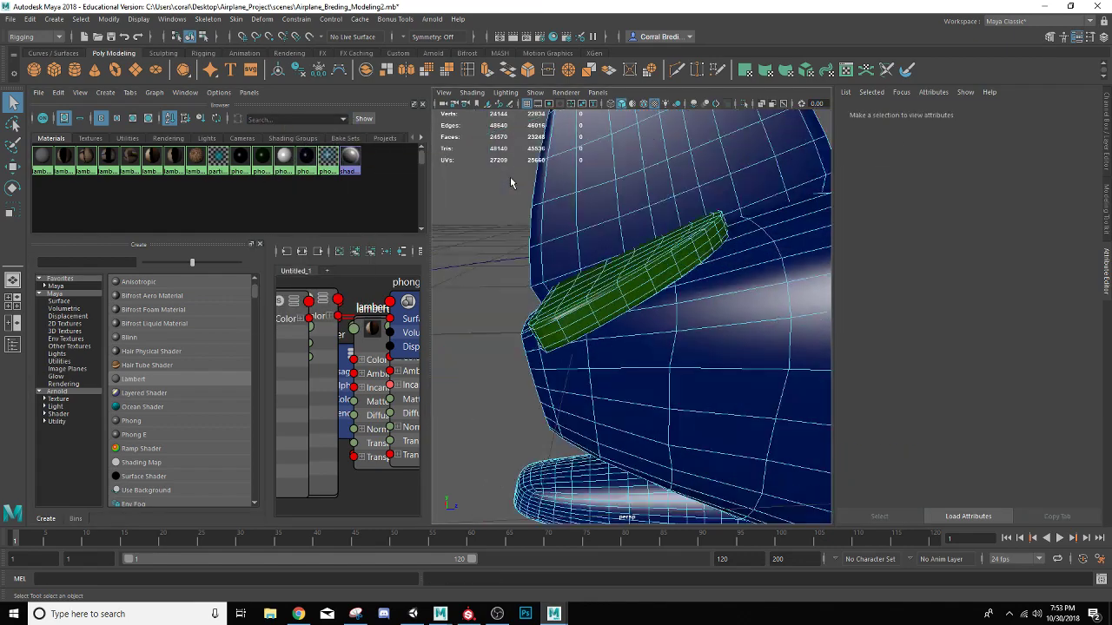
scroll(512, 172, down, 8)
alt+drag(673, 237, 574, 225)
scroll(613, 235, down, 6)
scroll(614, 235, down, 2)
scroll(617, 234, up, 7)
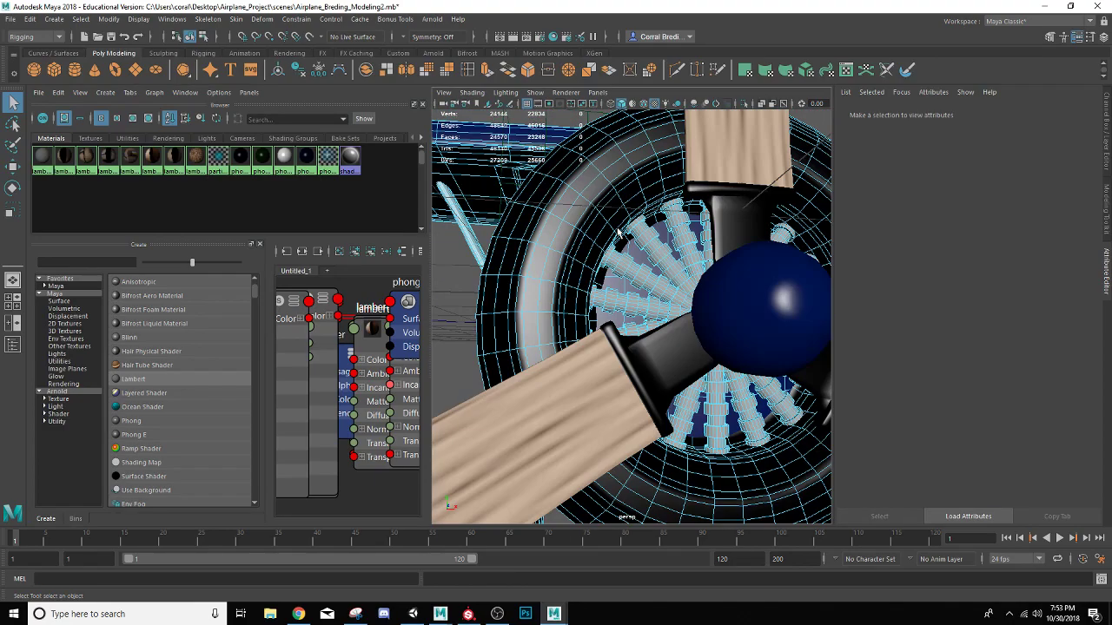
scroll(672, 335, down, 5)
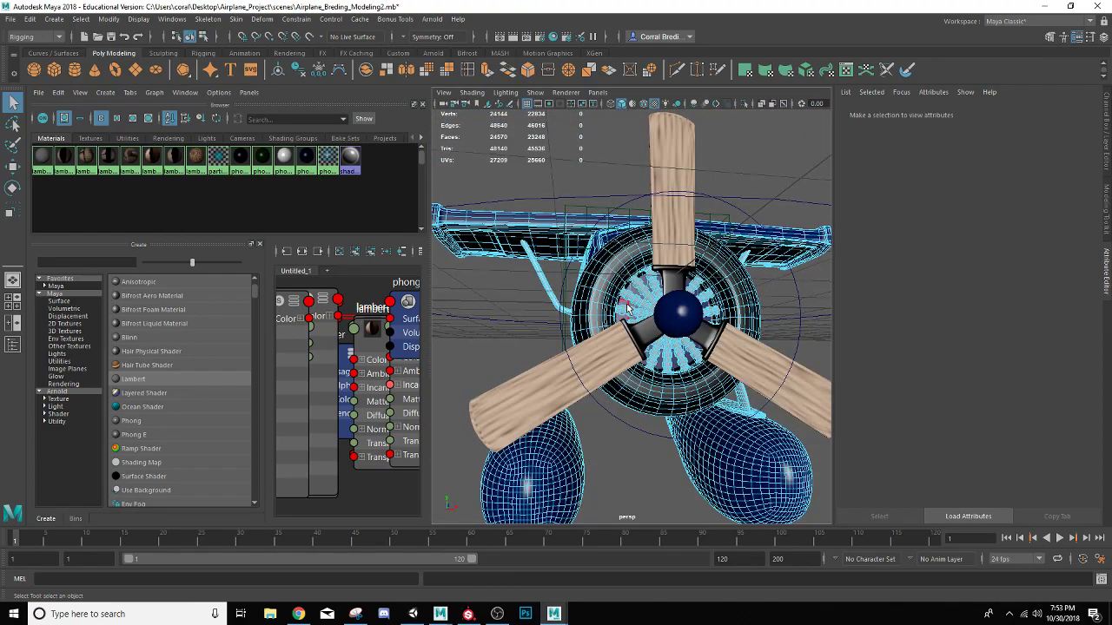
alt+drag(627, 309, 588, 308)
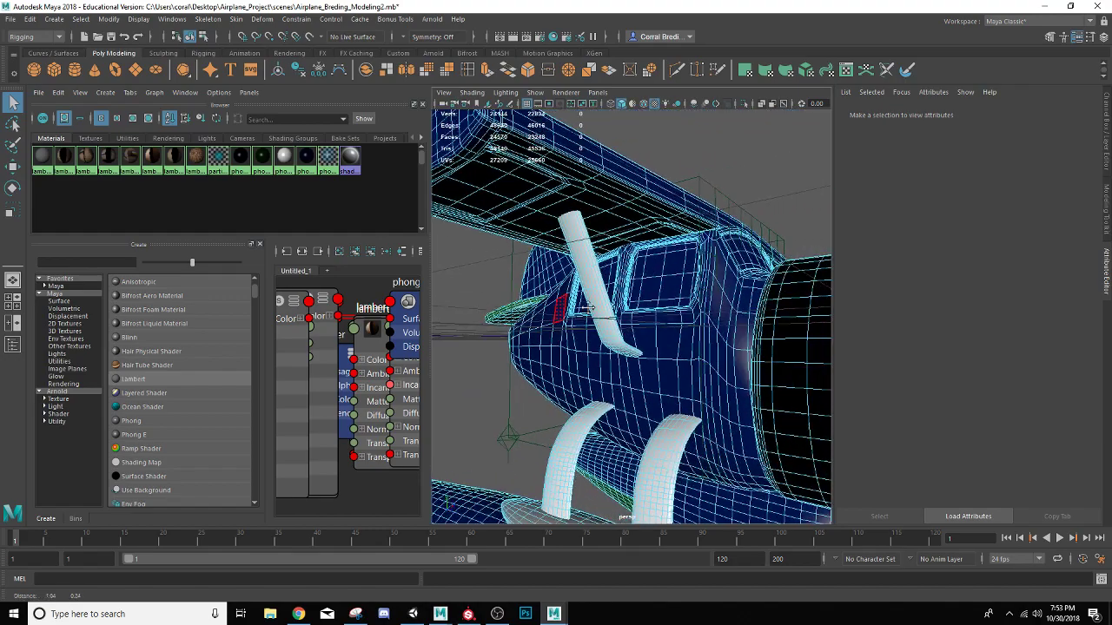
Select the four middle faces of the front cabin window on one side of the fuselage
alt+middle_drag(588, 308, 504, 311)
alt+drag(583, 315, 631, 318)
scroll(632, 319, up, 5)
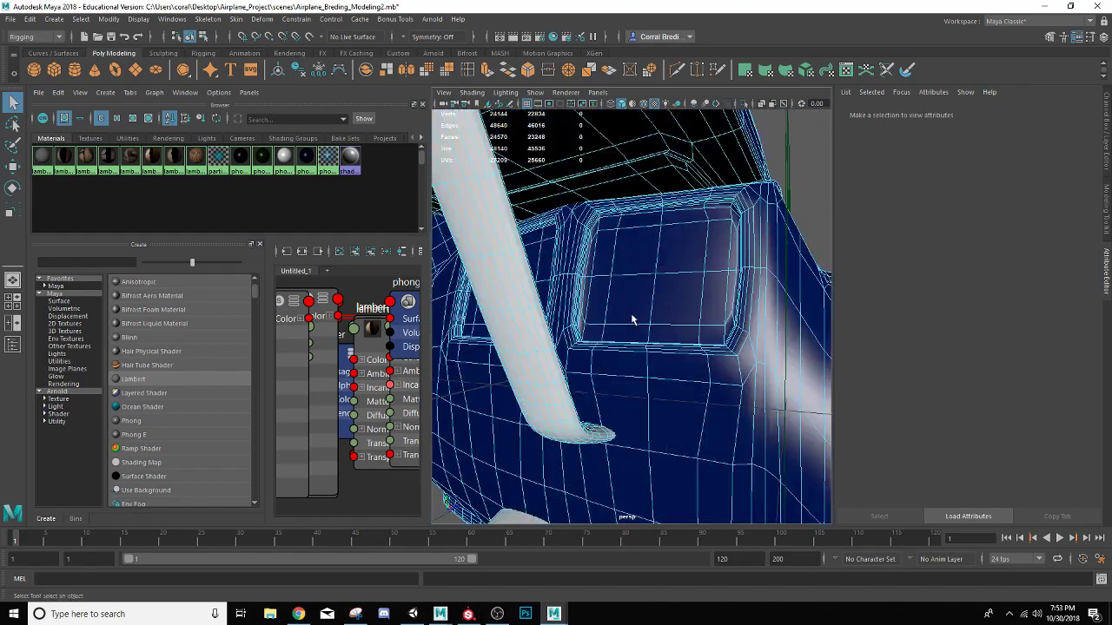
click(658, 305)
shift+click(640, 303)
shift+click(670, 270)
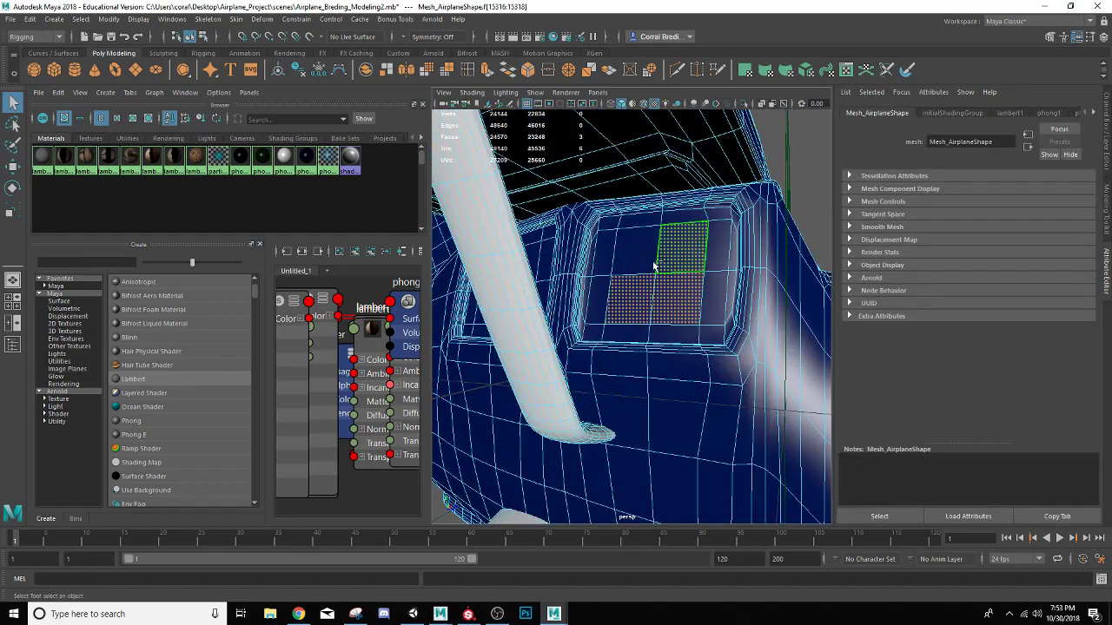
shift+click(641, 261)
Add the four middle faces of the rear cabin window on the same side to the selection
alt+drag(591, 311, 641, 304)
shift+click(658, 302)
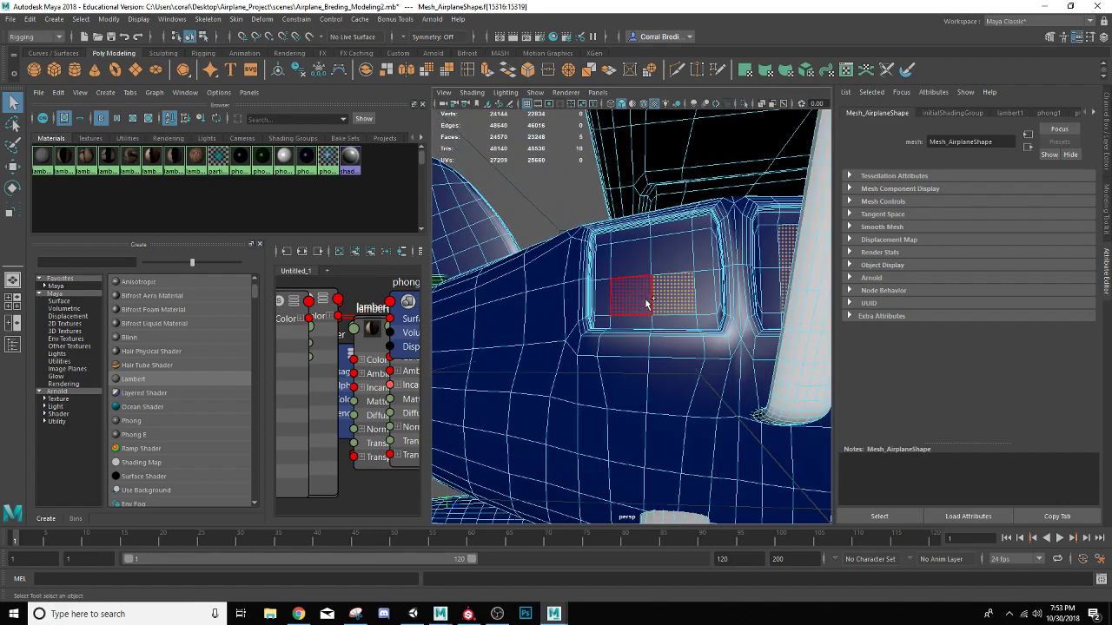
shift+click(645, 304)
shift+click(675, 263)
shift+click(650, 270)
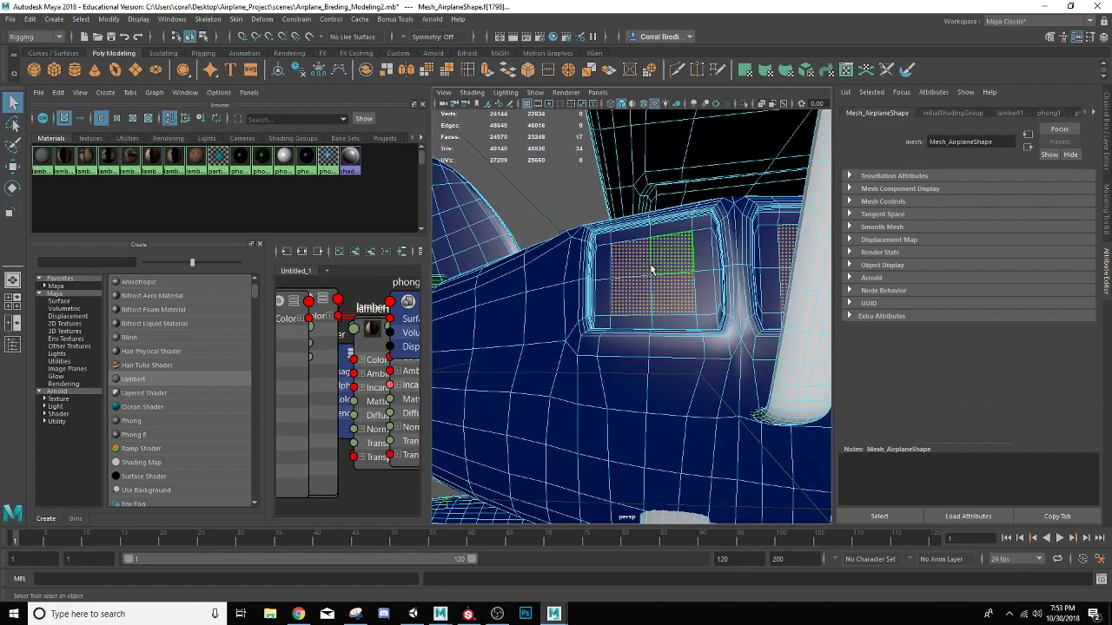
Add the middle faces of the front and rear cabin windows on the fuselage's opposite side to the selection
scroll(652, 270, down, 6)
alt+drag(668, 276, 691, 323)
scroll(514, 293, down, 3)
scroll(516, 292, up, 8)
shift+click(682, 304)
shift+click(683, 276)
shift+click(657, 280)
shift+click(790, 298)
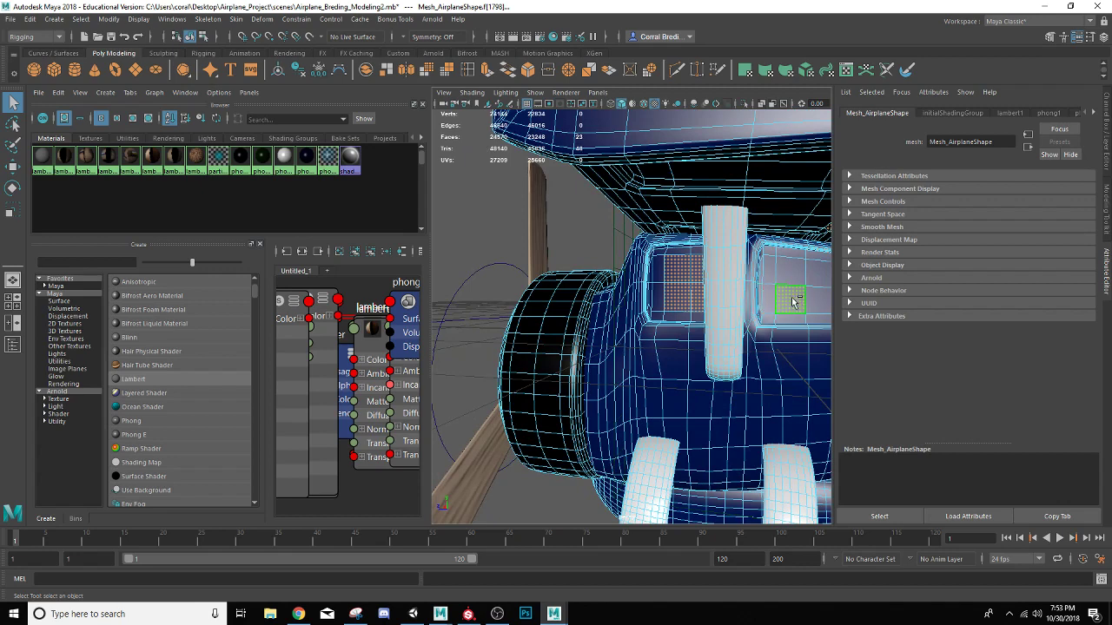
shift+click(814, 303)
shift+click(816, 277)
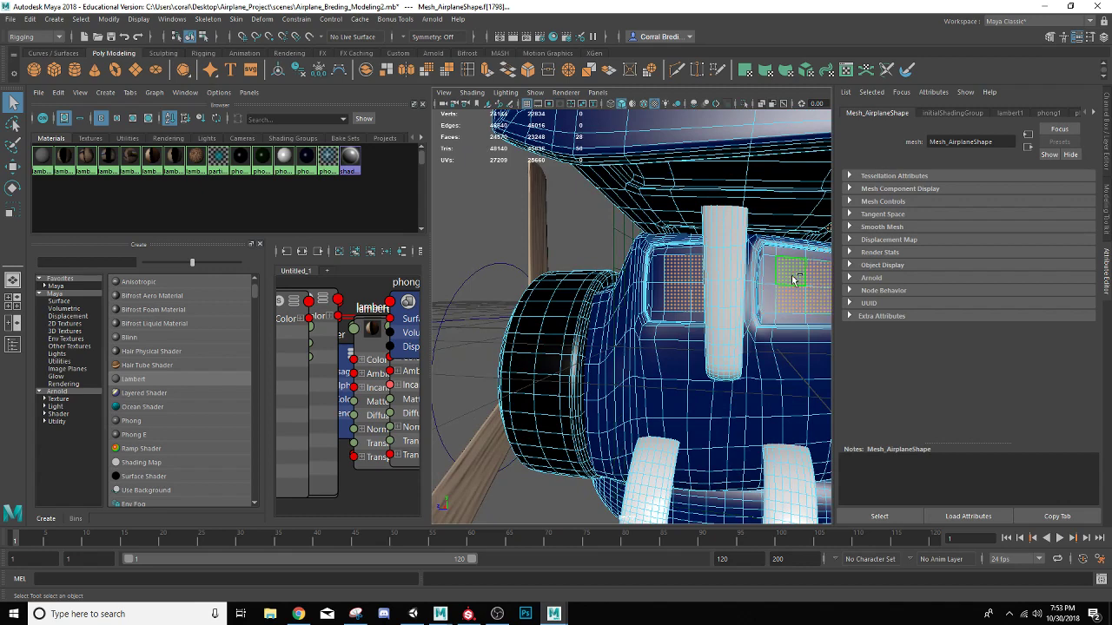
Grow the face selection outward until it fills the cabin window panes up to their frames
key(shift+period)
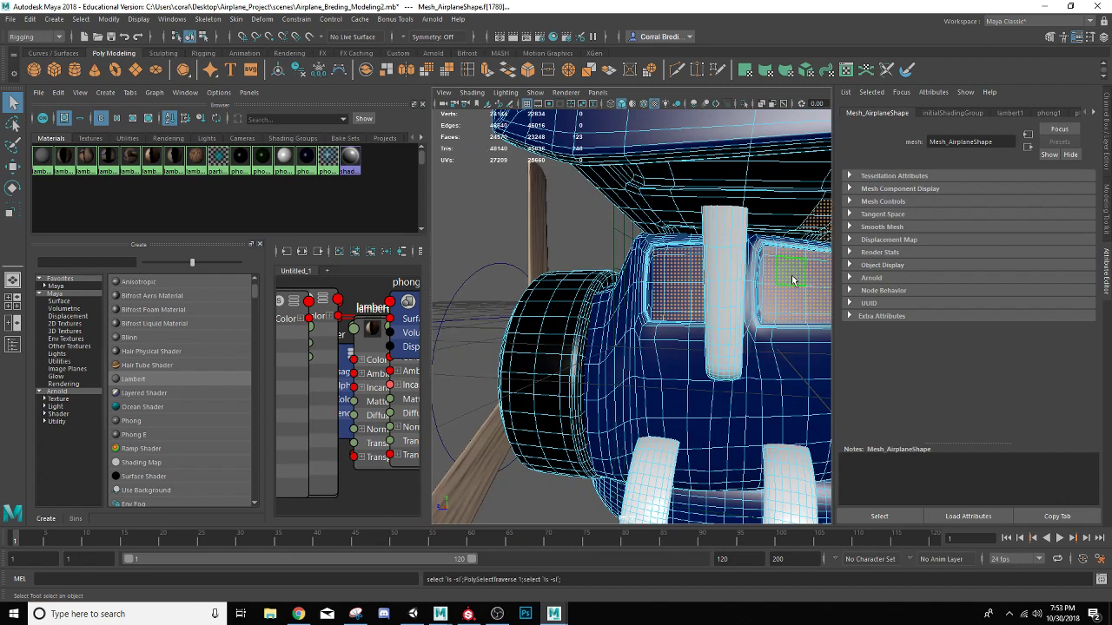
key(ctrl+z)
alt+drag(791, 279, 671, 209)
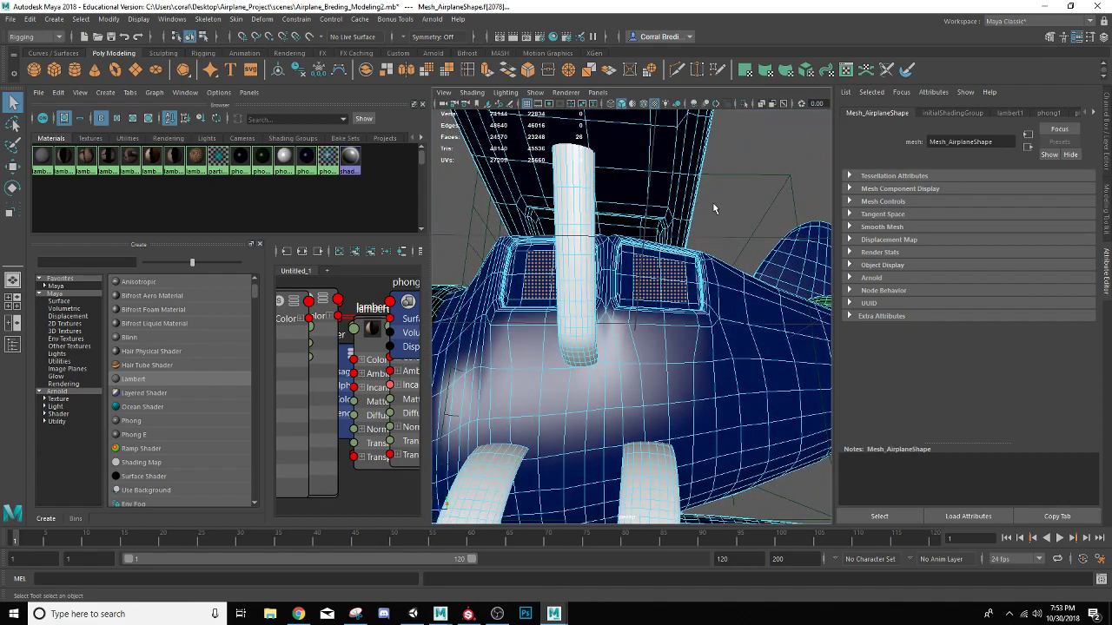
key(shift+period)
key(shift+period)
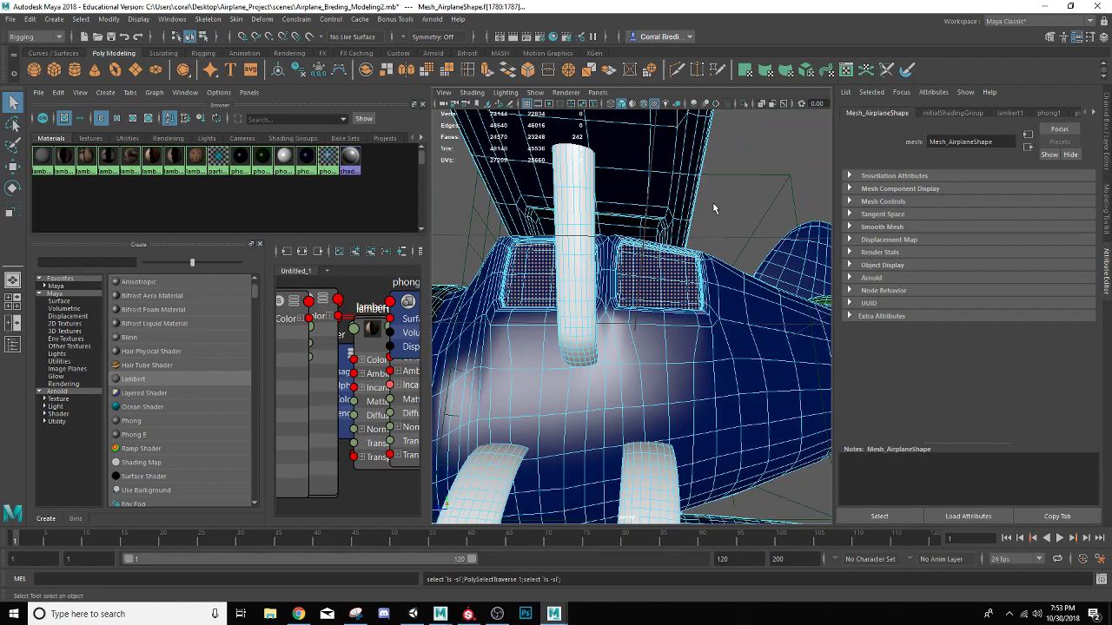
Remove the excess faces along the upper edge of the rear window's frame from the selection
scroll(712, 202, up, 6)
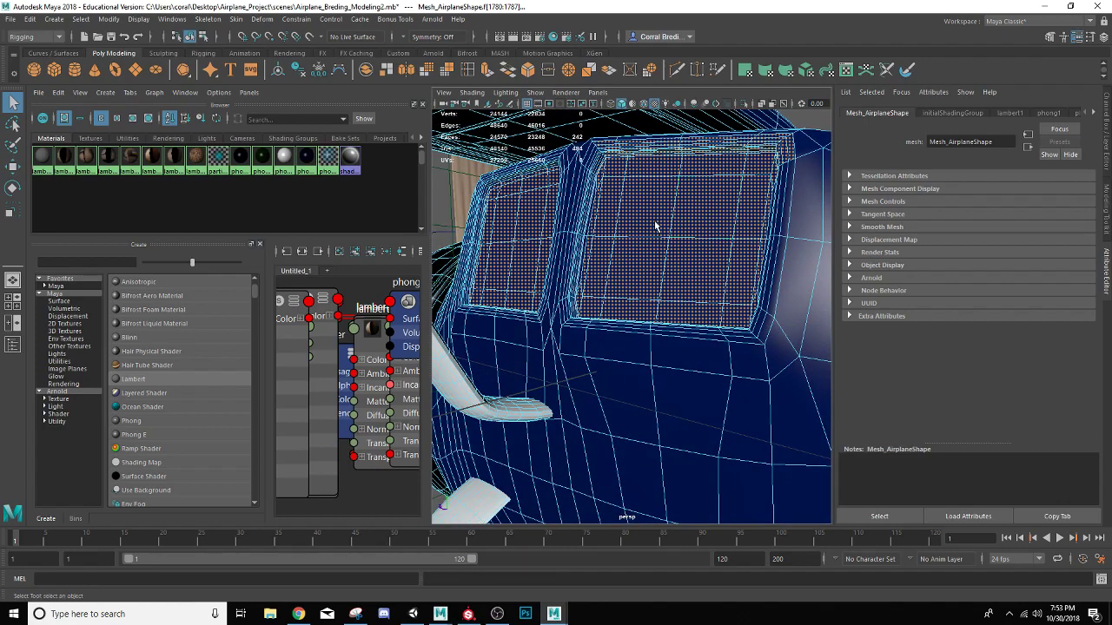
alt+drag(656, 226, 605, 278)
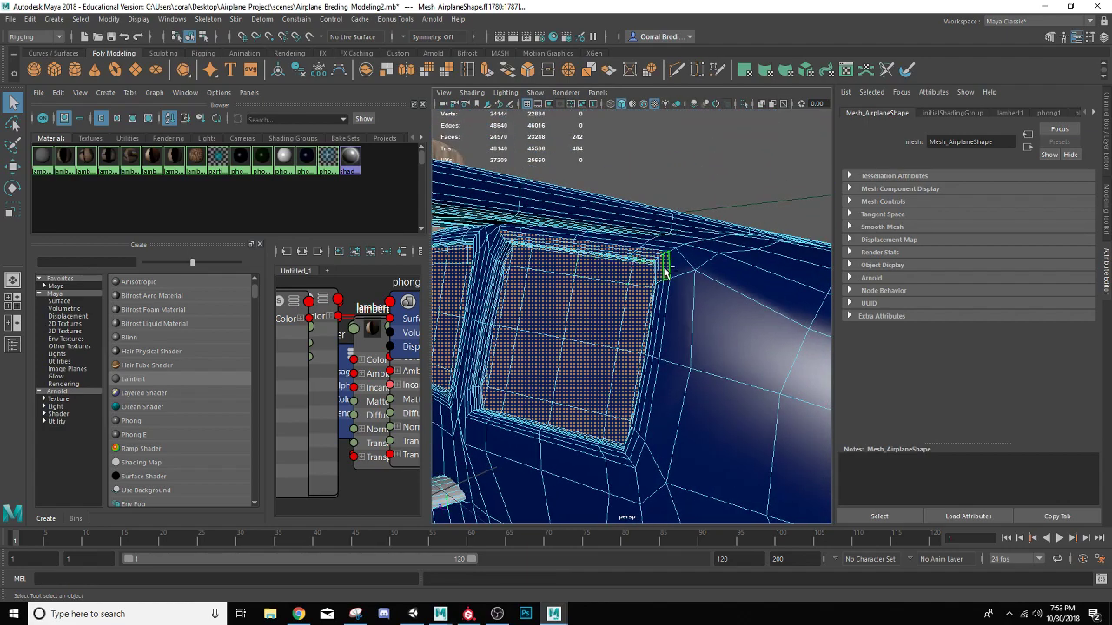
ctrl+click(656, 254)
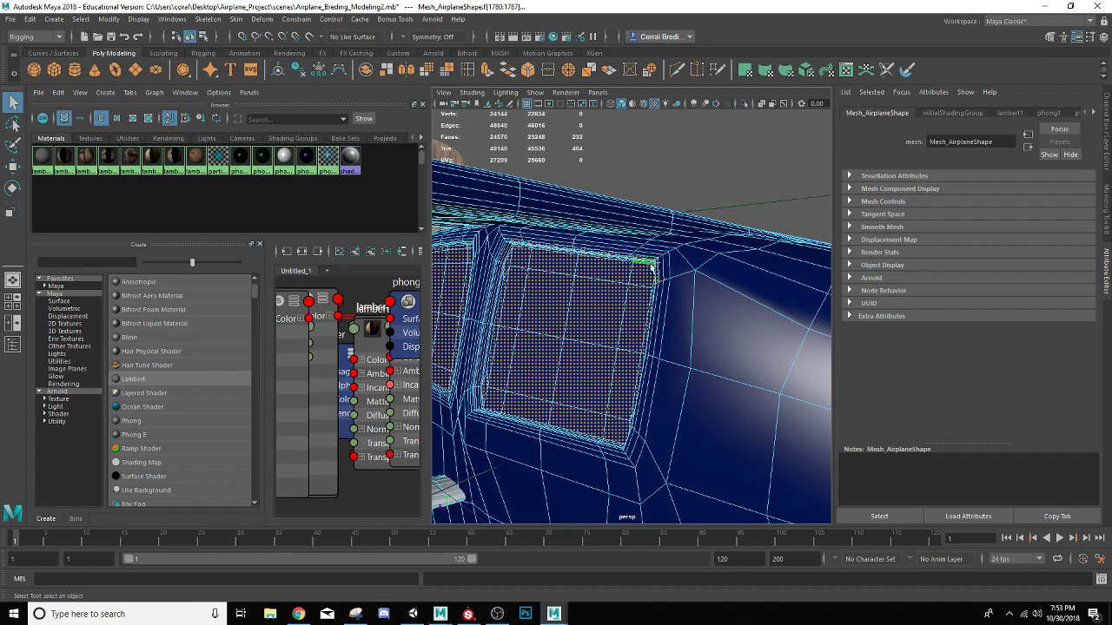
Try to deselect the loop of faces along the rear window's inner frame and undo the resulting selection changes
ctrl+double_click(657, 276)
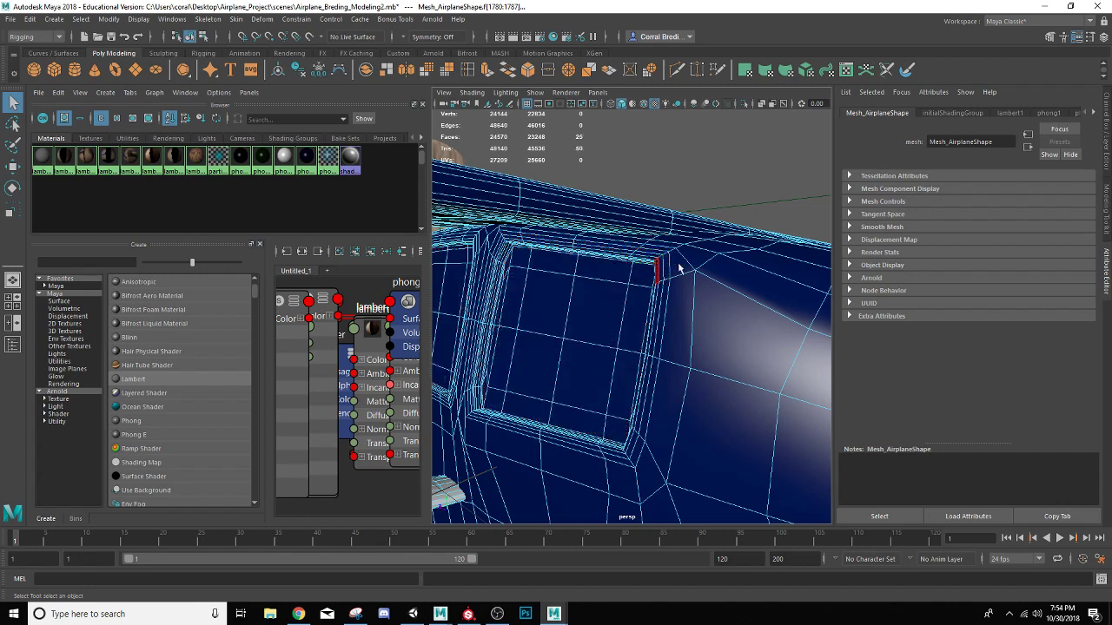
key(ctrl+z)
alt+drag(608, 265, 661, 252)
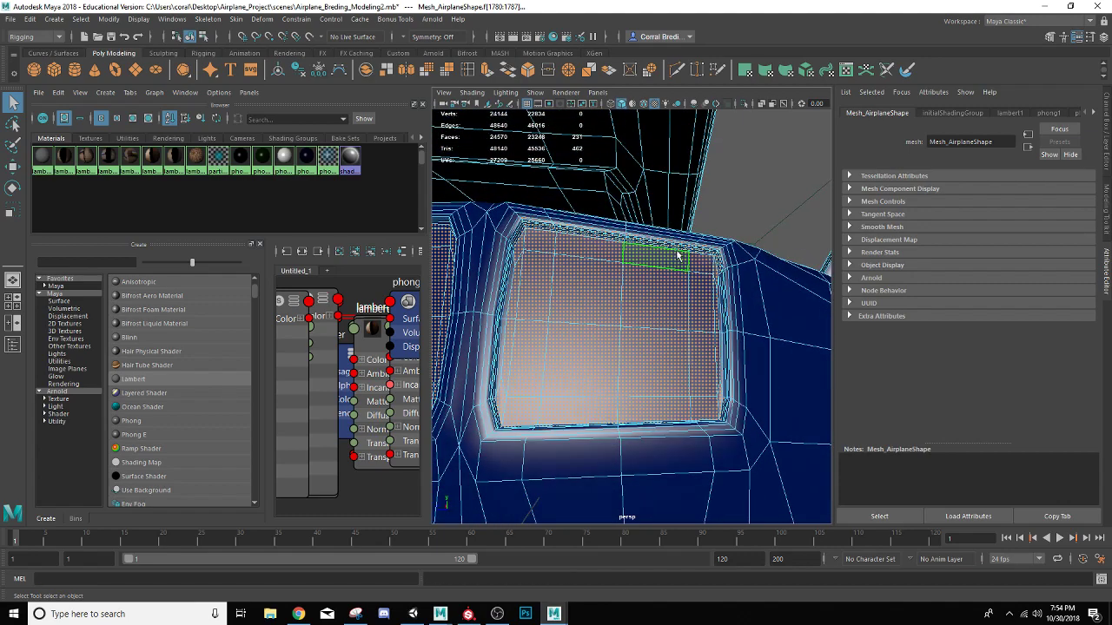
ctrl+double_click(712, 249)
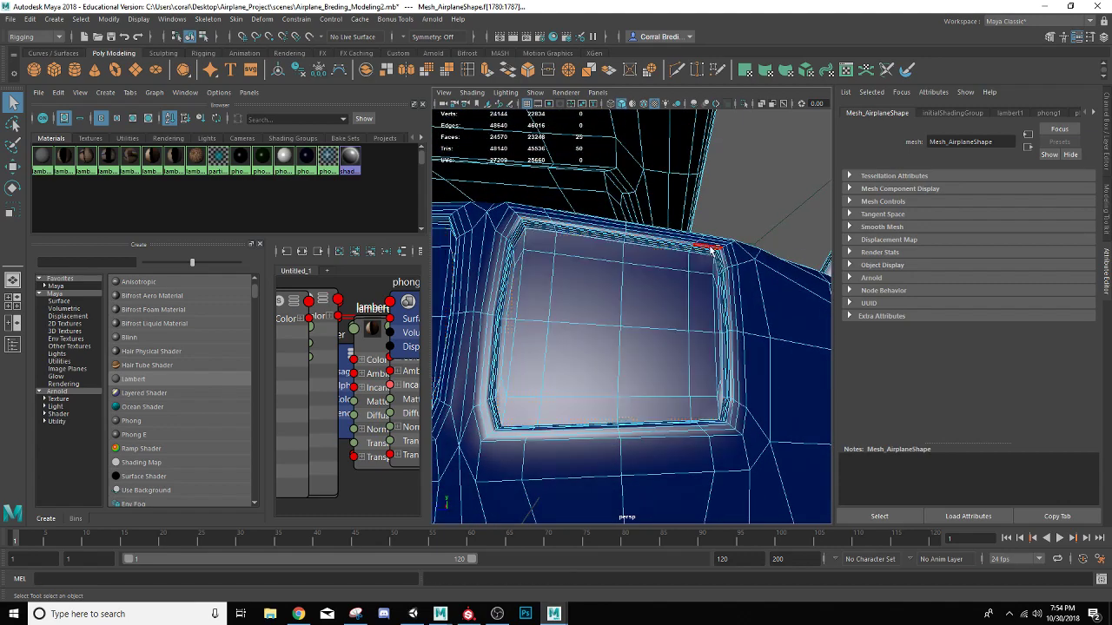
alt+drag(712, 293, 470, 293)
scroll(471, 292, down, 8)
scroll(474, 284, up, 5)
key(ctrl+z)
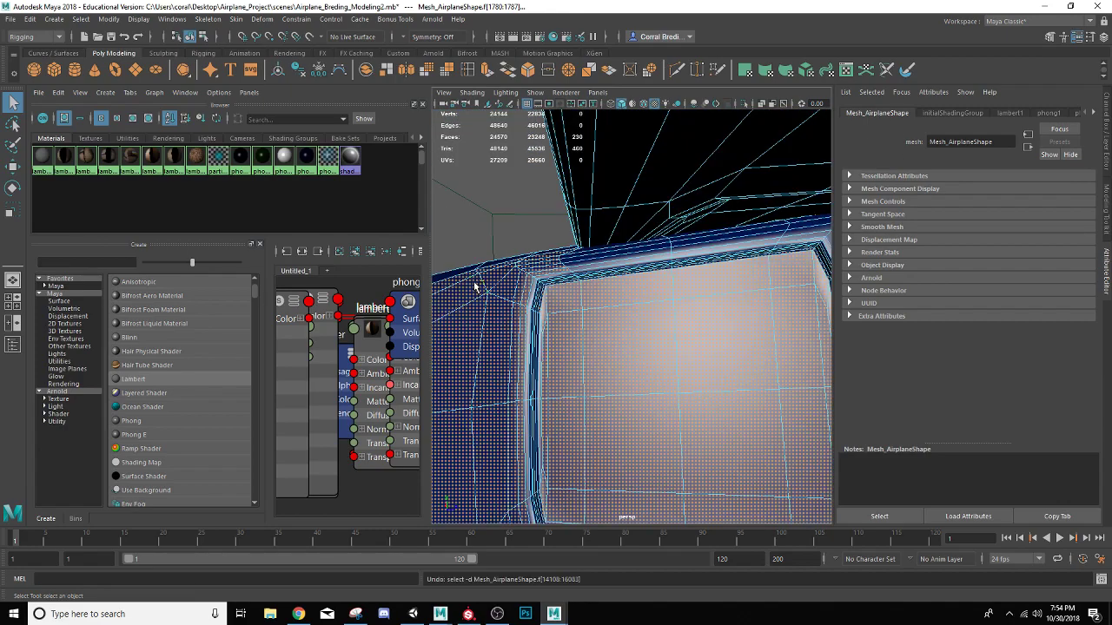
scroll(469, 286, down, 8)
scroll(512, 299, up, 6)
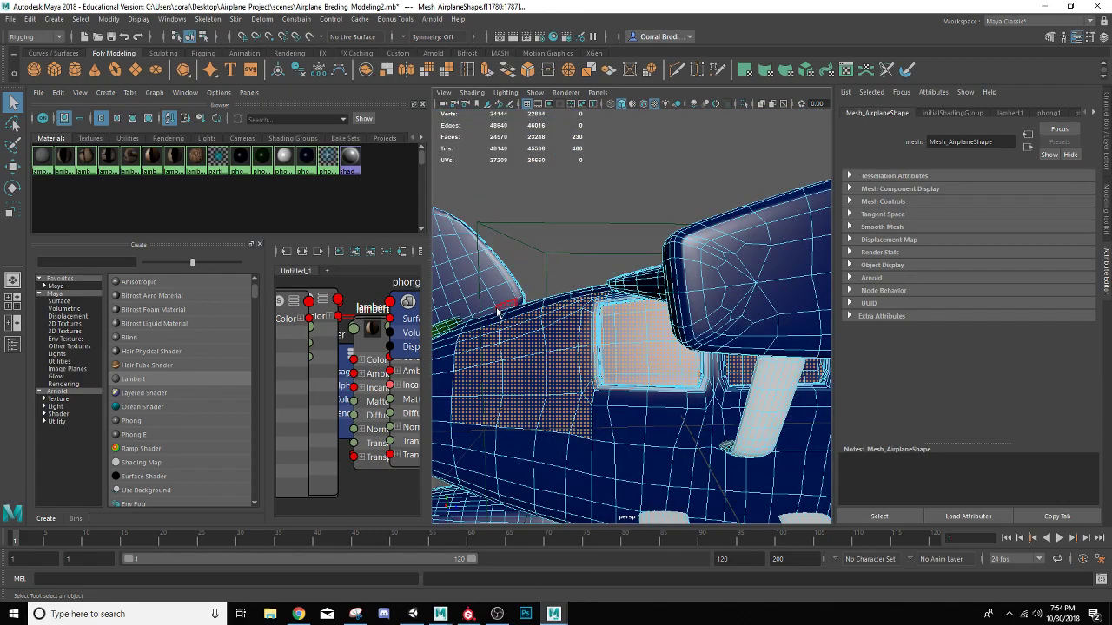
alt+drag(500, 315, 718, 309)
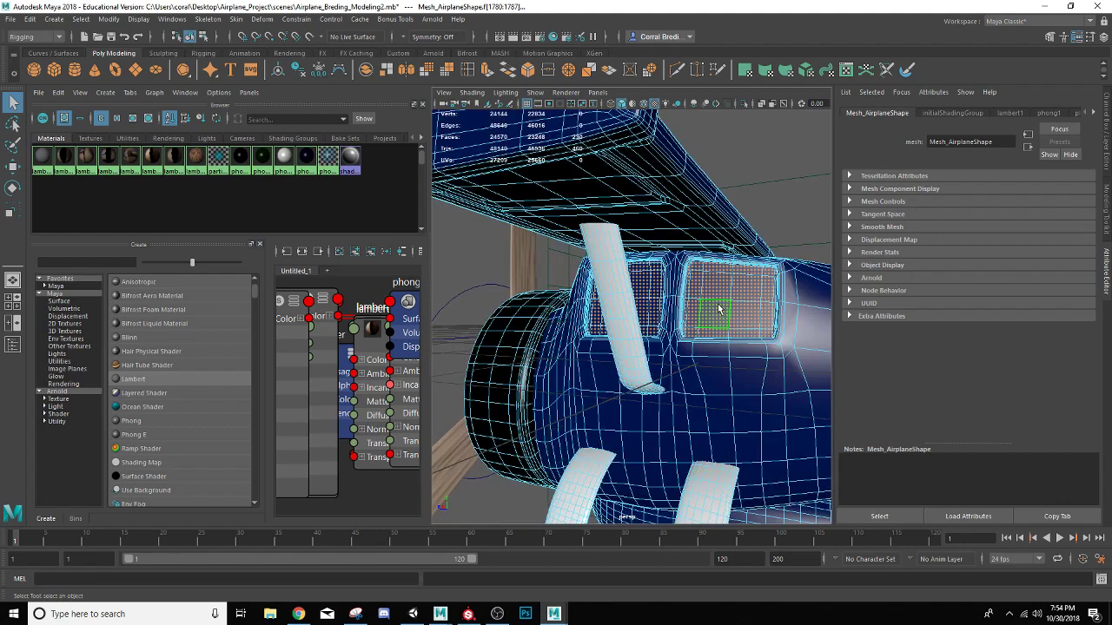
Undo the recent selection changes until only the middle faces of the cabin window panes are selected
key(ctrl+z)
key(ctrl+z)
key(ctrl+z)
key(ctrl+z)
key(ctrl+z)
key(ctrl+z)
key(ctrl+z)
key(ctrl+z)
Remove the stray fuselage faces behind the rear cabin window from the selection, keeping only faces inside the window panes
alt+drag(733, 300, 640, 302)
scroll(642, 291, down, 5)
alt+middle_drag(804, 300, 654, 291)
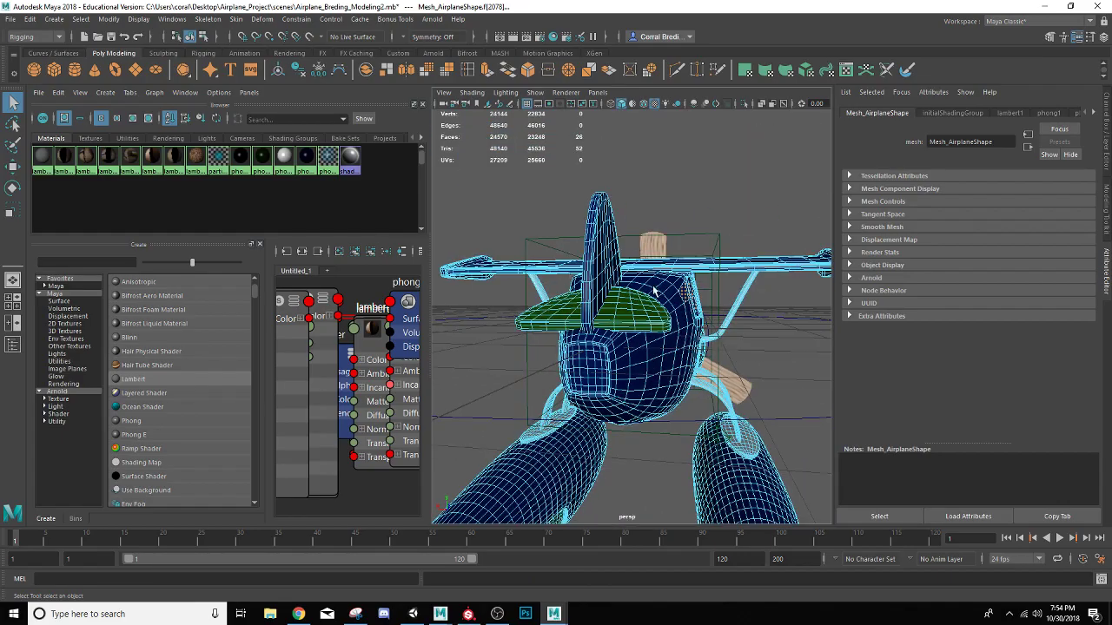
alt+drag(654, 290, 530, 297)
alt+middle_drag(530, 297, 694, 251)
scroll(694, 251, up, 4)
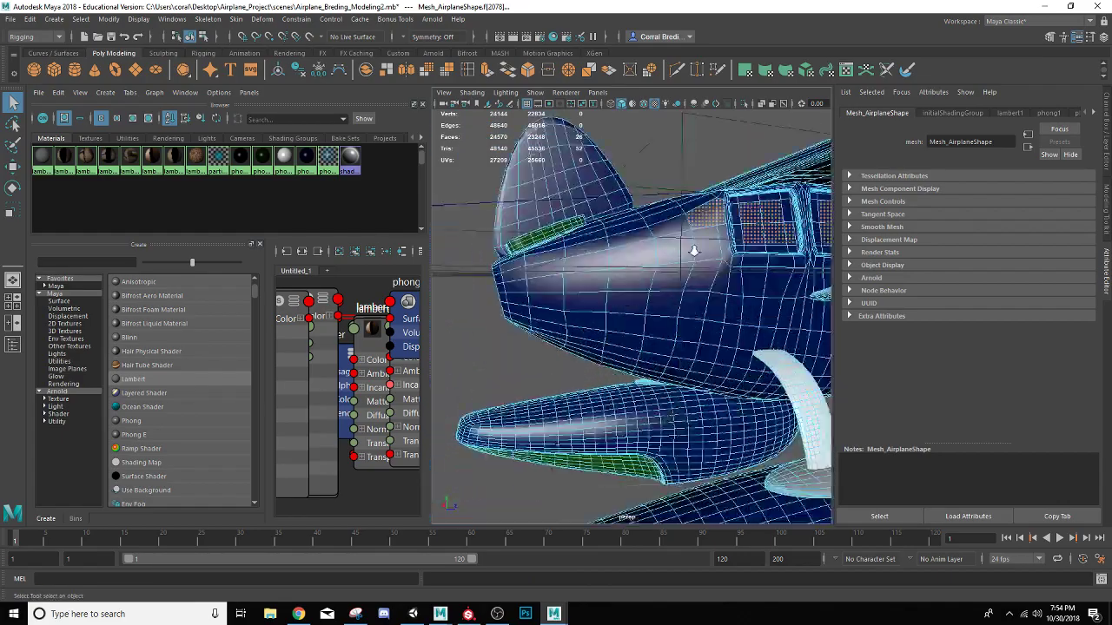
scroll(694, 251, up, 4)
alt+middle_drag(751, 146, 643, 223)
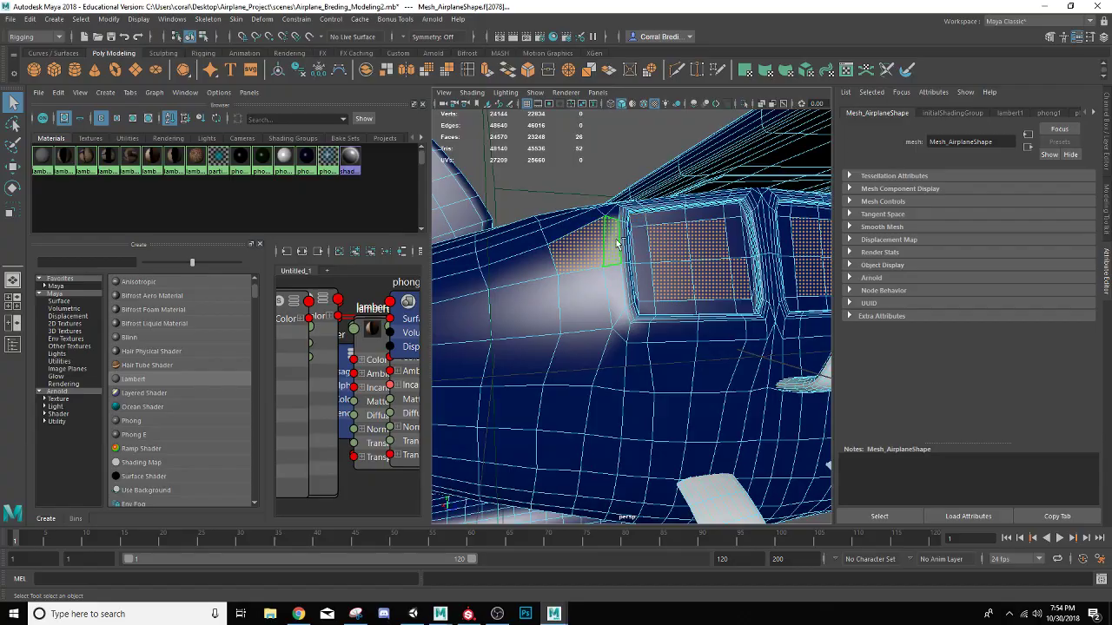
ctrl+click(617, 243)
ctrl+click(594, 242)
alt+drag(656, 244, 623, 241)
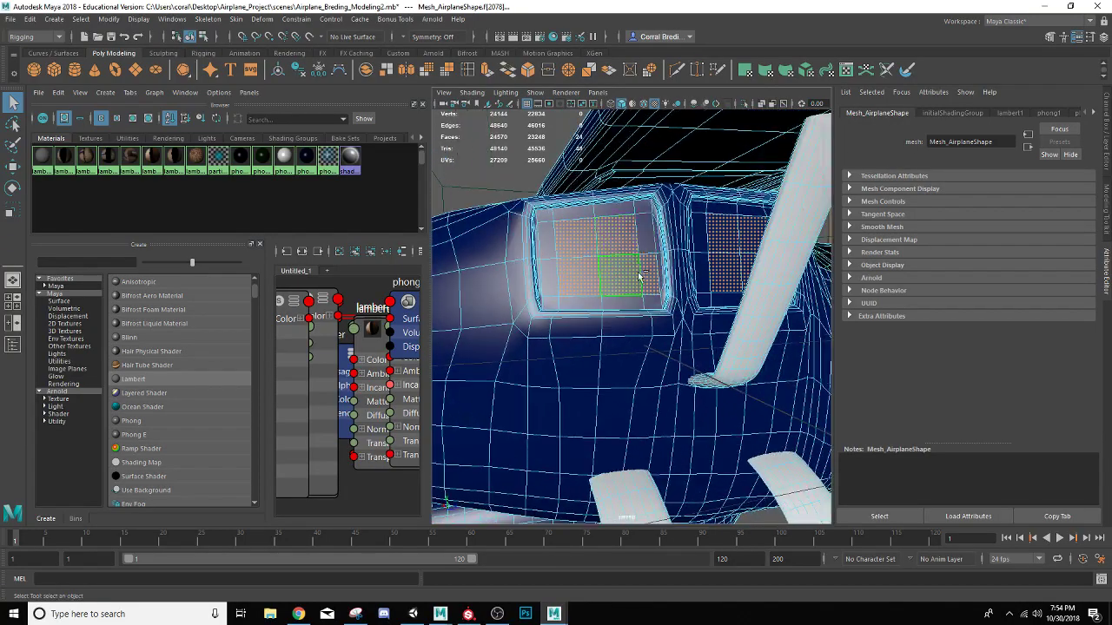
ctrl+click(650, 276)
Grow the face selection twice so it fills the cabin window panes
alt+drag(651, 276, 443, 310)
key(shift+period)
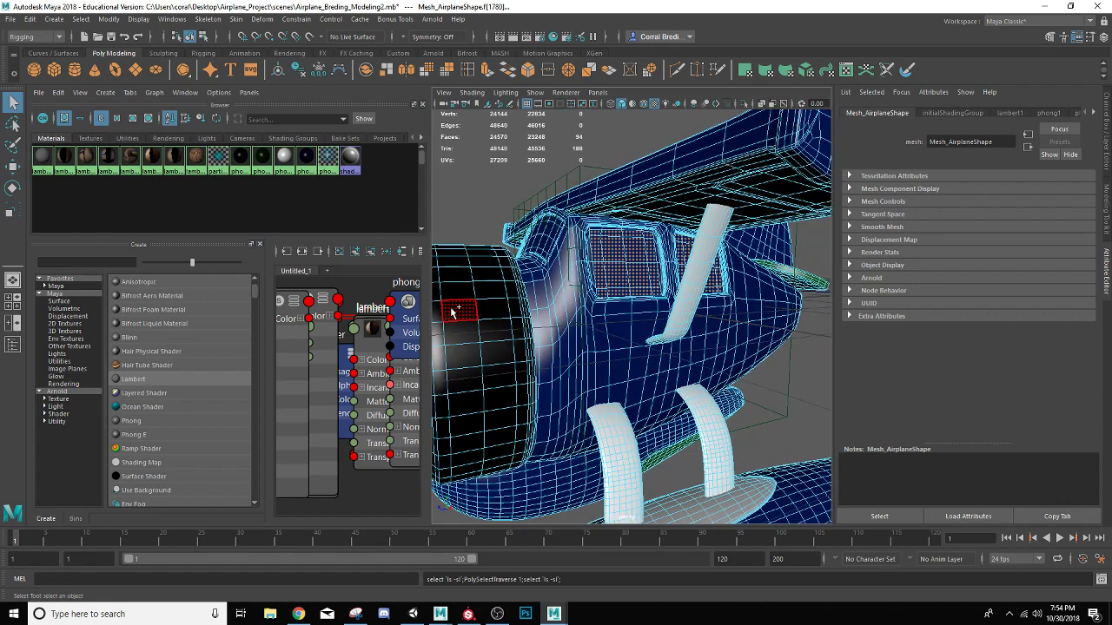
scroll(451, 313, up, 3)
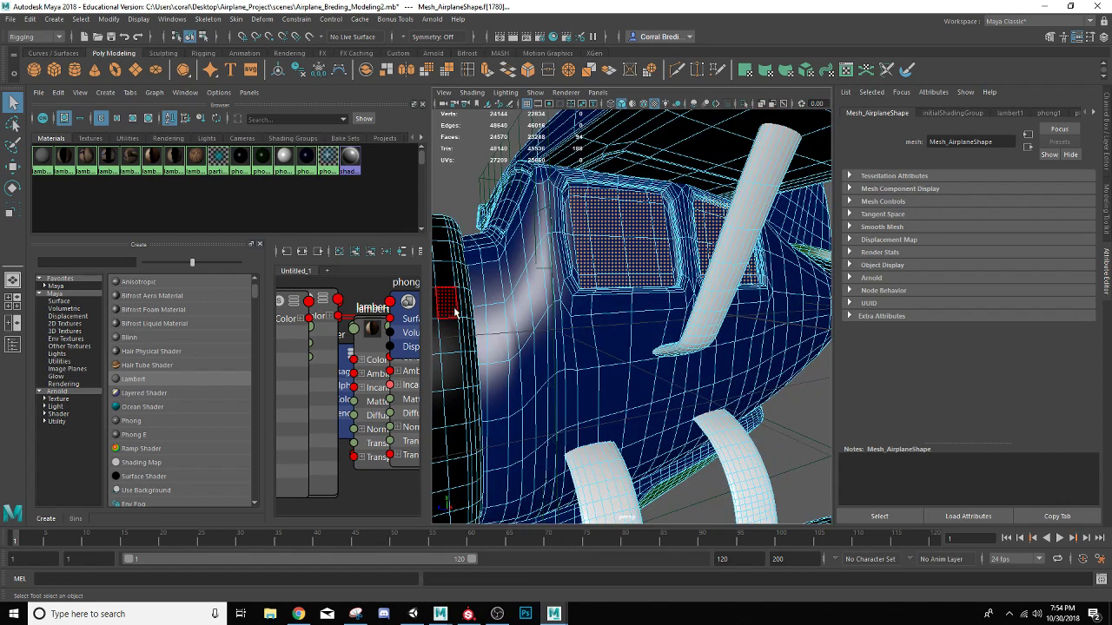
key(shift+period)
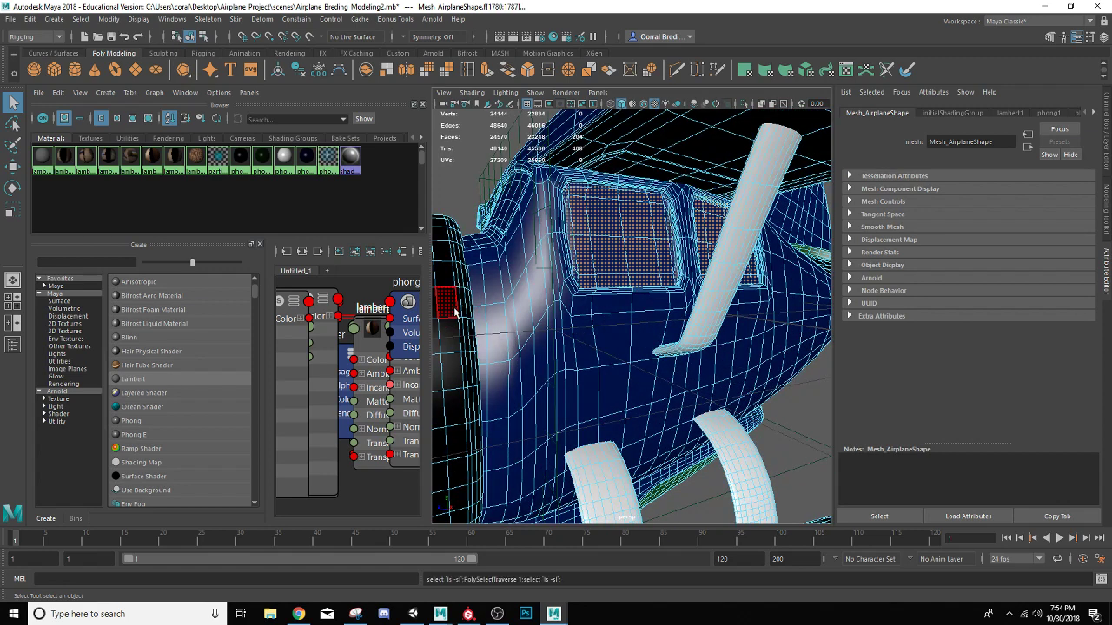
Add the missing narrow pane faces along the side edges of the cabin windows on one side of the fuselage
alt+drag(675, 330, 566, 318)
scroll(568, 320, up, 5)
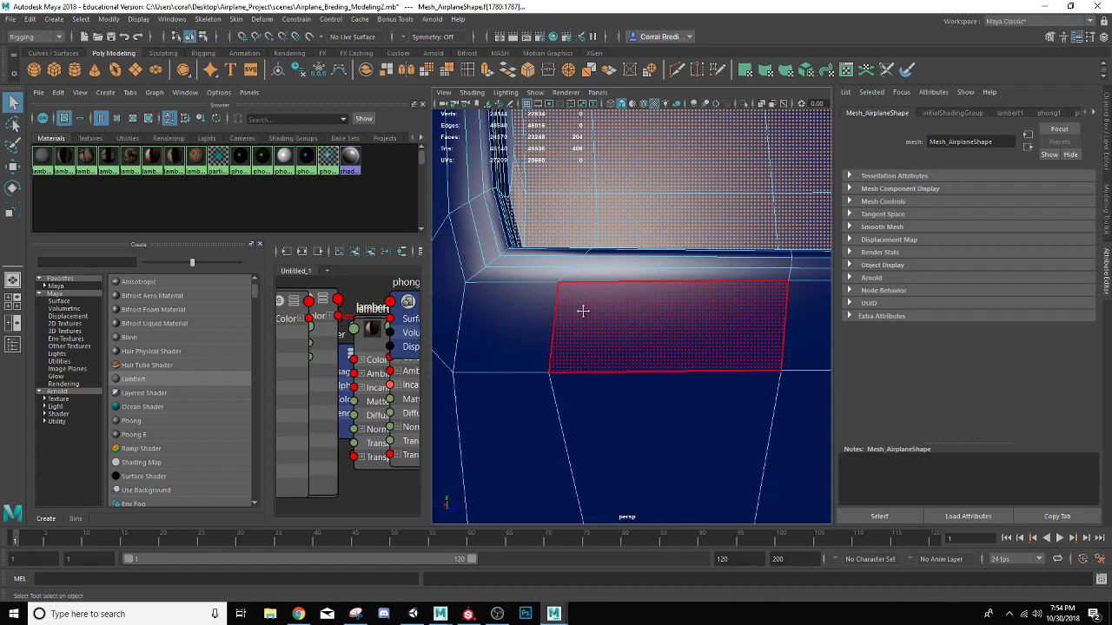
alt+middle_drag(583, 310, 592, 357)
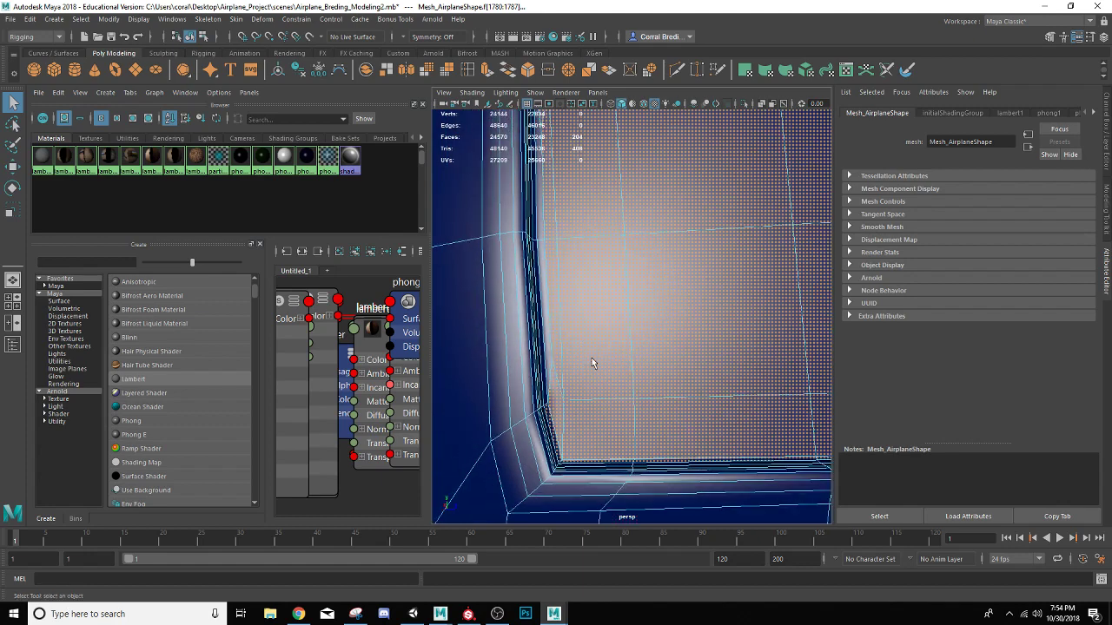
shift+click(541, 355)
shift+click(536, 263)
shift+click(536, 218)
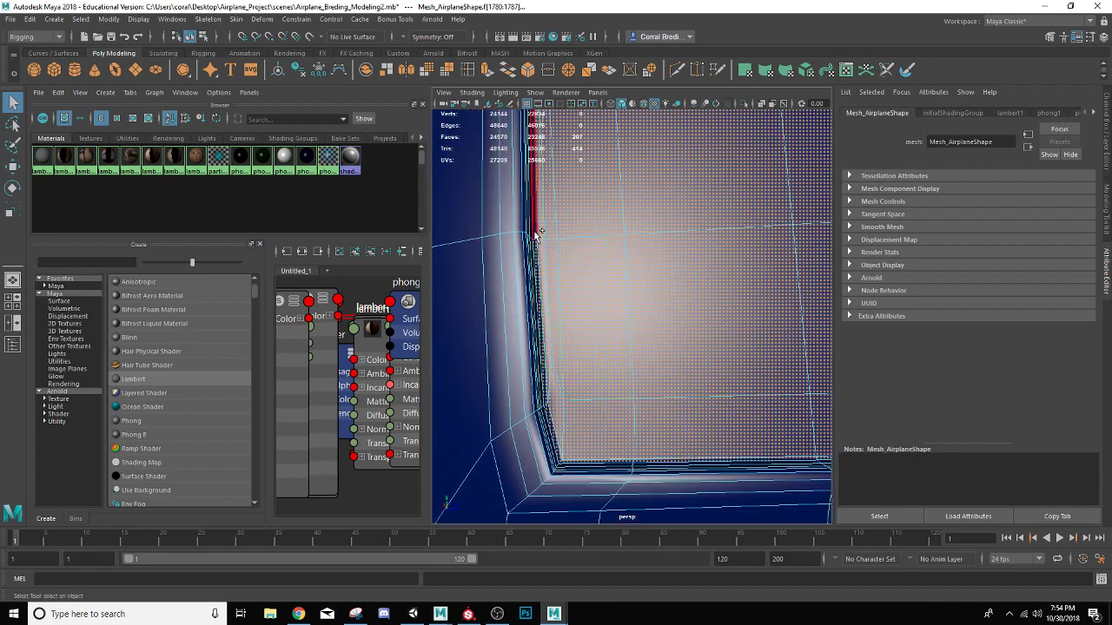
alt+middle_drag(618, 292, 550, 298)
scroll(643, 350, up, 1)
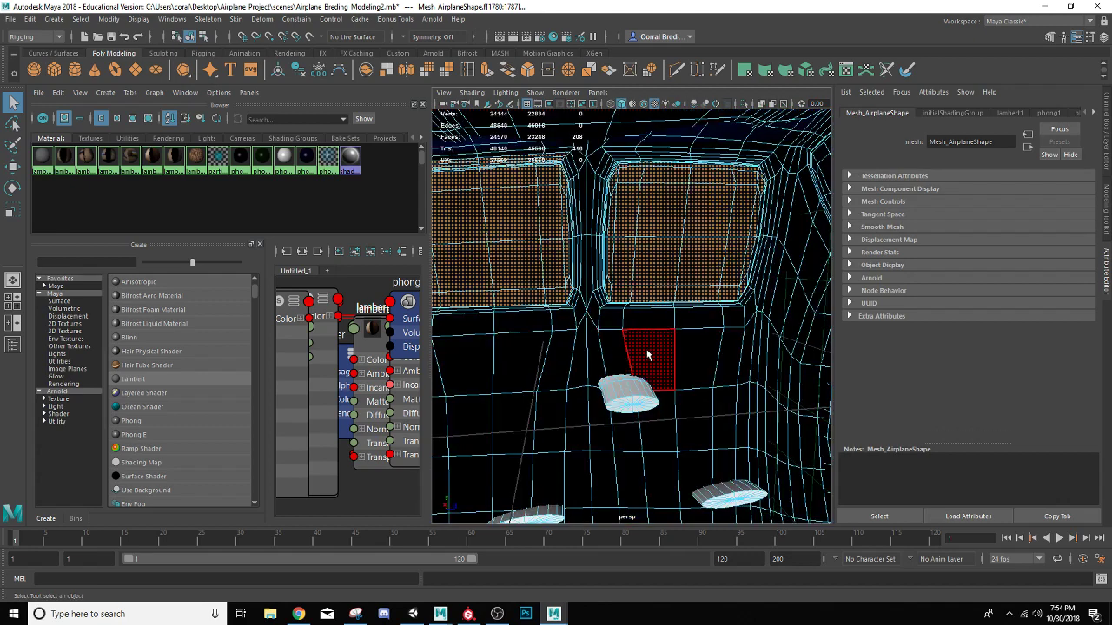
scroll(637, 352, down, 1)
alt+middle_drag(631, 354, 724, 355)
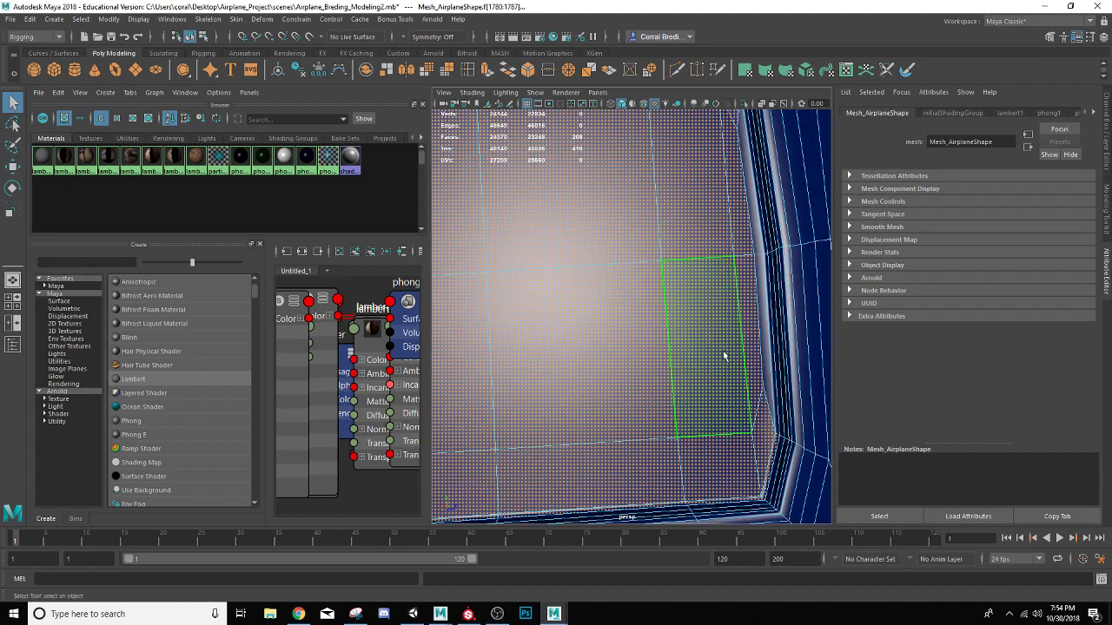
shift+click(772, 283)
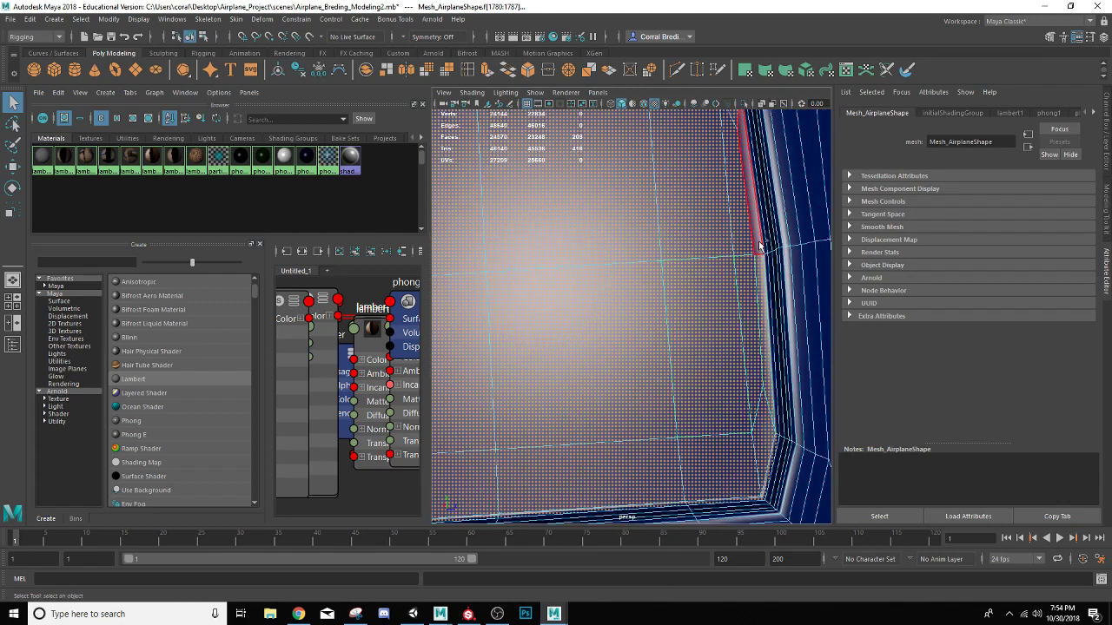
shift+click(759, 242)
Add the missing narrow faces along both side edges of the front cabin window on the fuselage's other side
alt+middle_drag(747, 241, 734, 291)
scroll(741, 262, down, 5)
scroll(742, 261, down, 10)
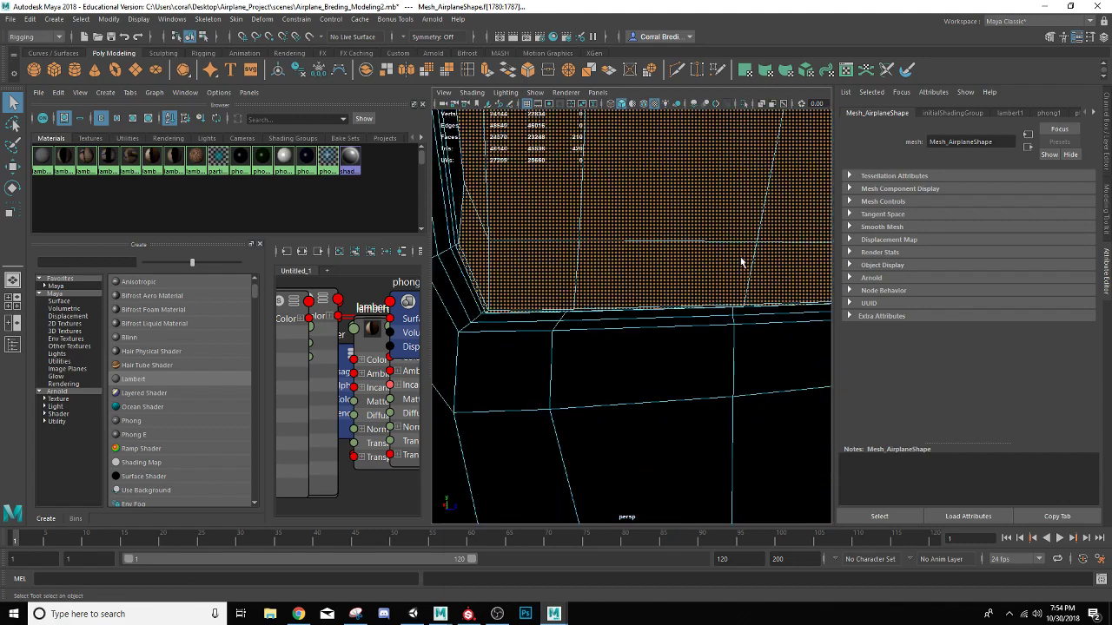
alt+drag(742, 261, 598, 332)
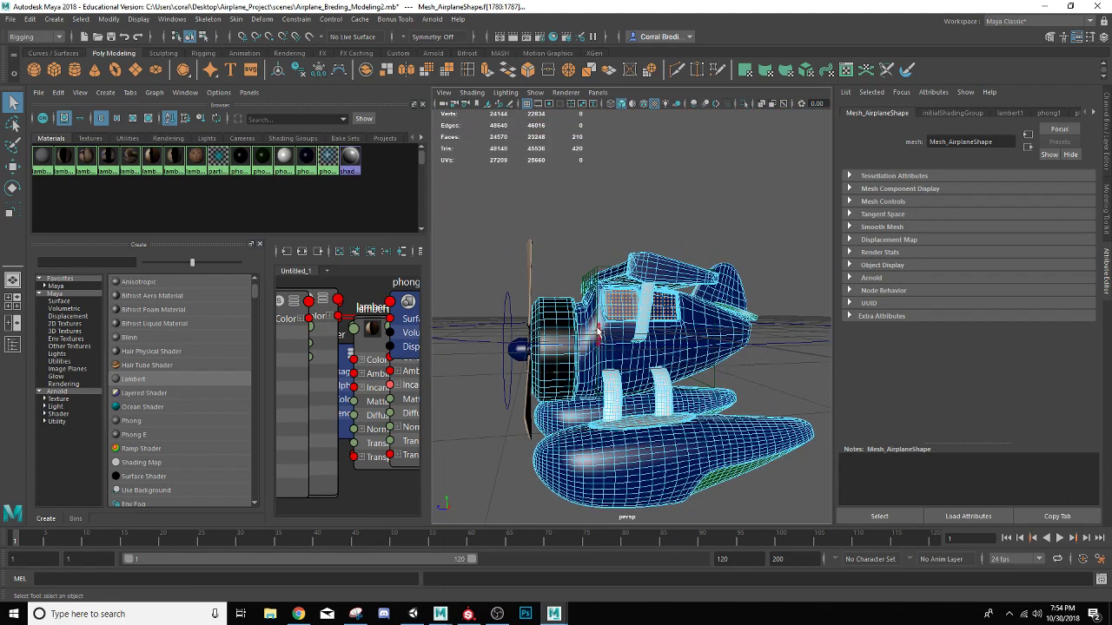
scroll(597, 332, up, 10)
alt+middle_drag(607, 326, 745, 391)
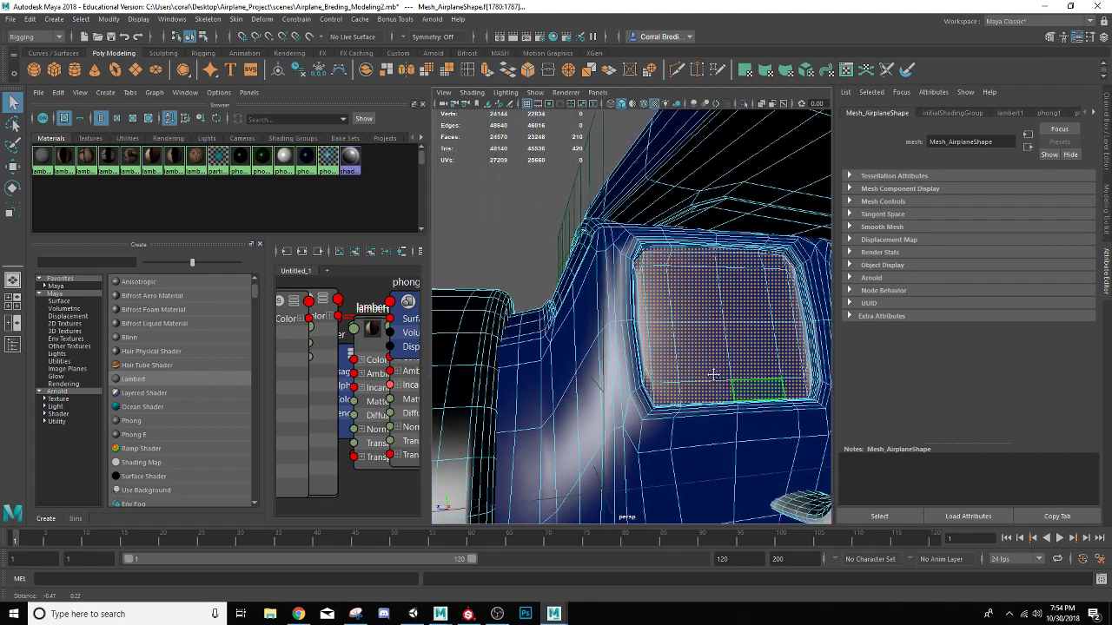
scroll(713, 374, up, 3)
shift+click(655, 377)
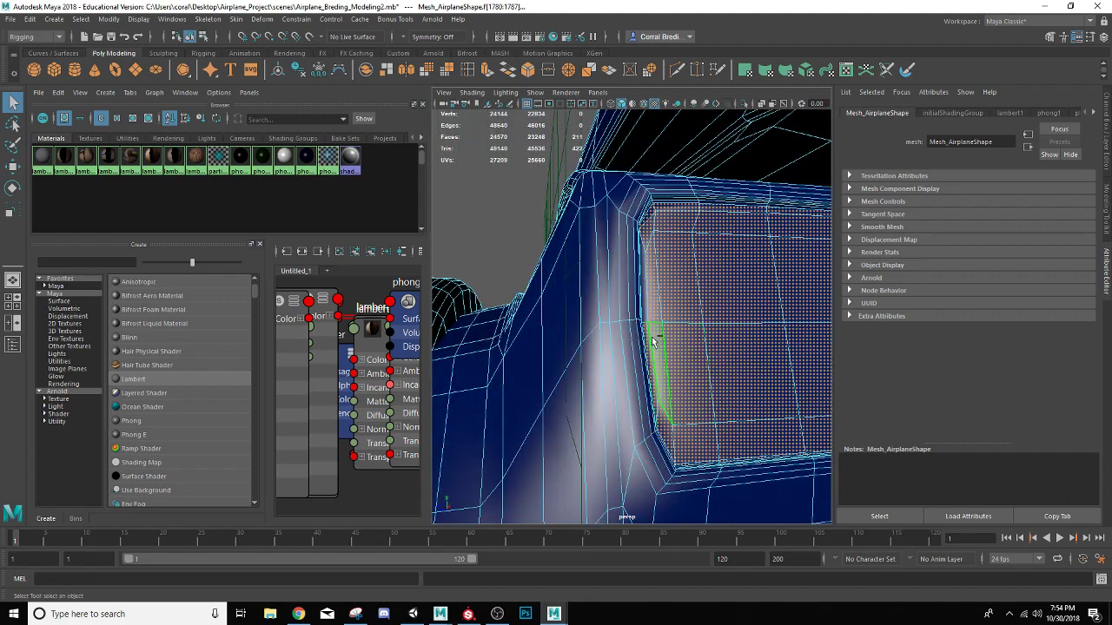
shift+click(649, 308)
alt+middle_drag(764, 341, 573, 338)
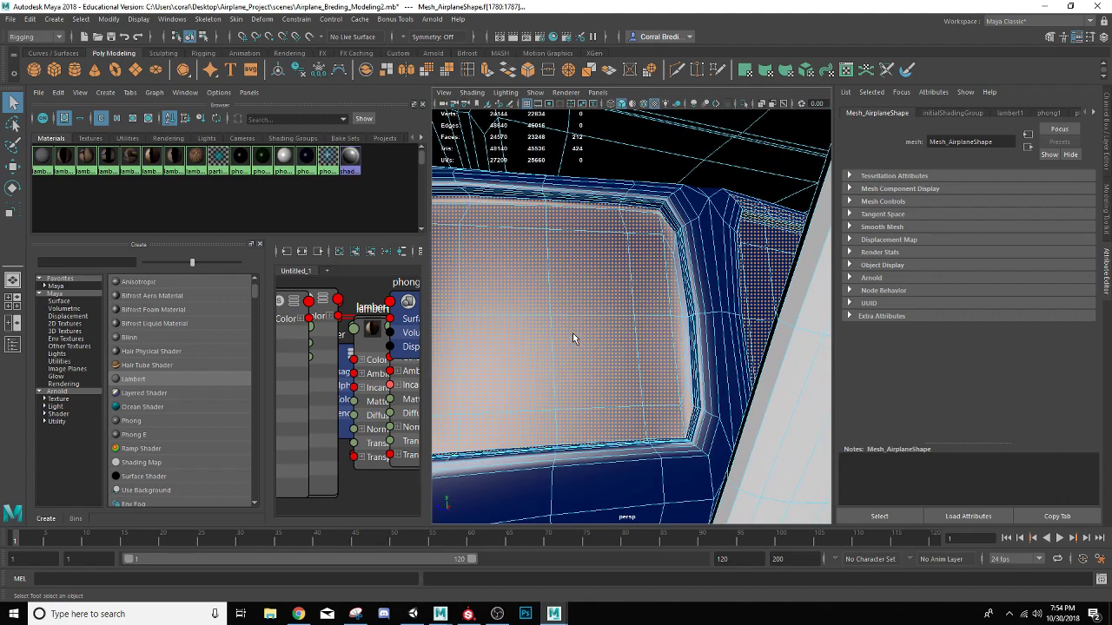
shift+click(680, 306)
shift+click(683, 307)
Add the missing narrow faces along both side edges of the neighbouring rear cabin window to the selection
scroll(683, 307, up, 4)
scroll(683, 306, down, 12)
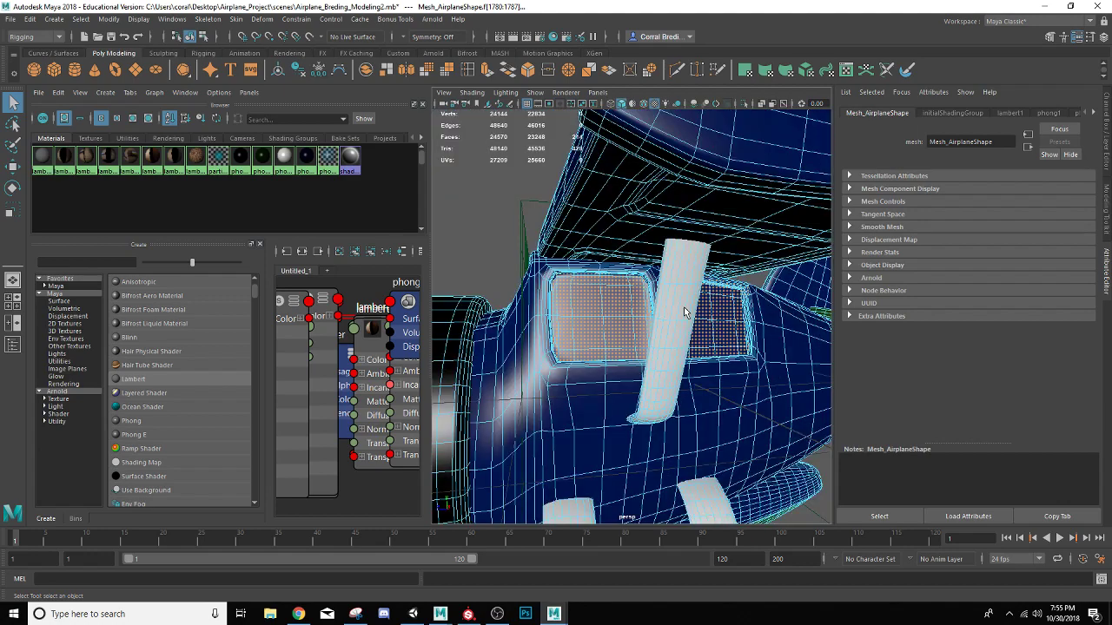
alt+drag(684, 306, 636, 324)
scroll(636, 325, down, 4)
scroll(635, 327, up, 9)
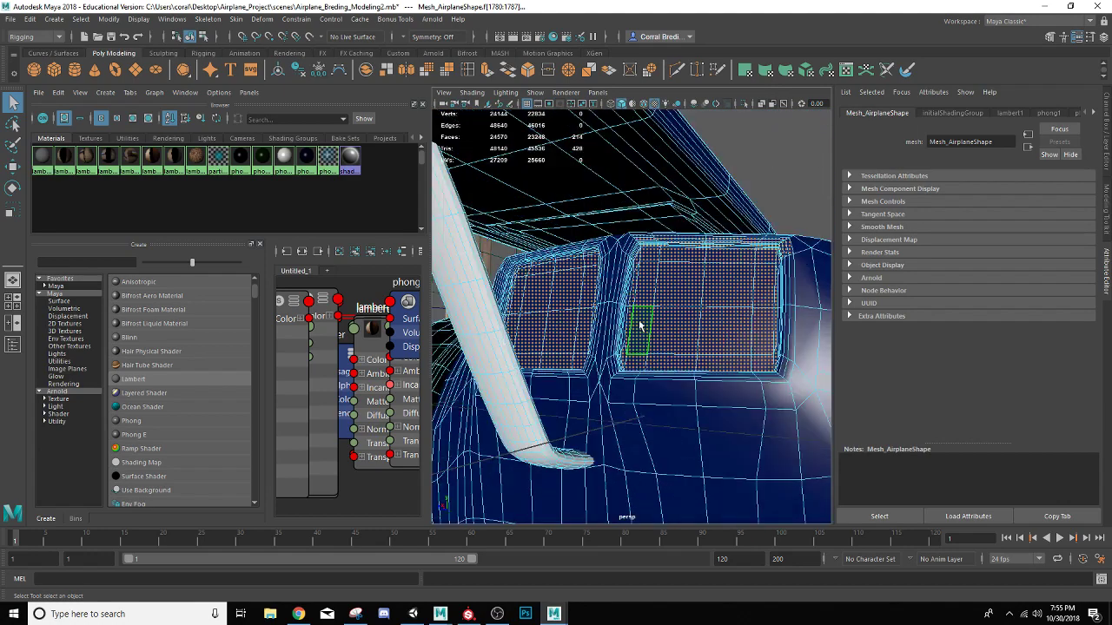
shift+click(619, 338)
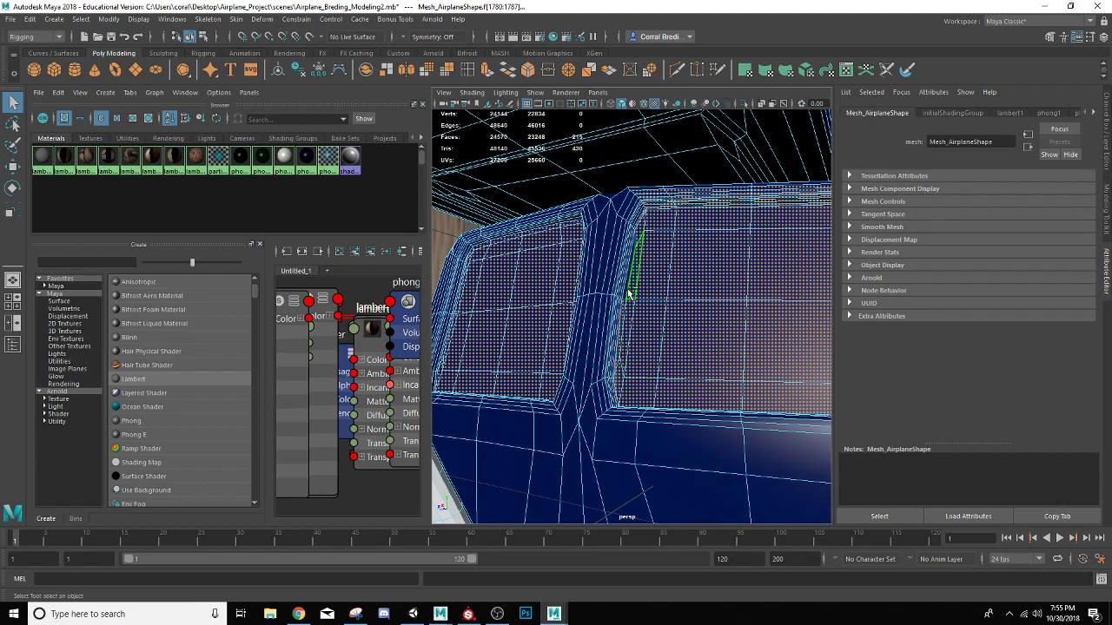
alt+drag(670, 308, 704, 291)
shift+click(778, 364)
shift+click(772, 323)
shift+click(771, 314)
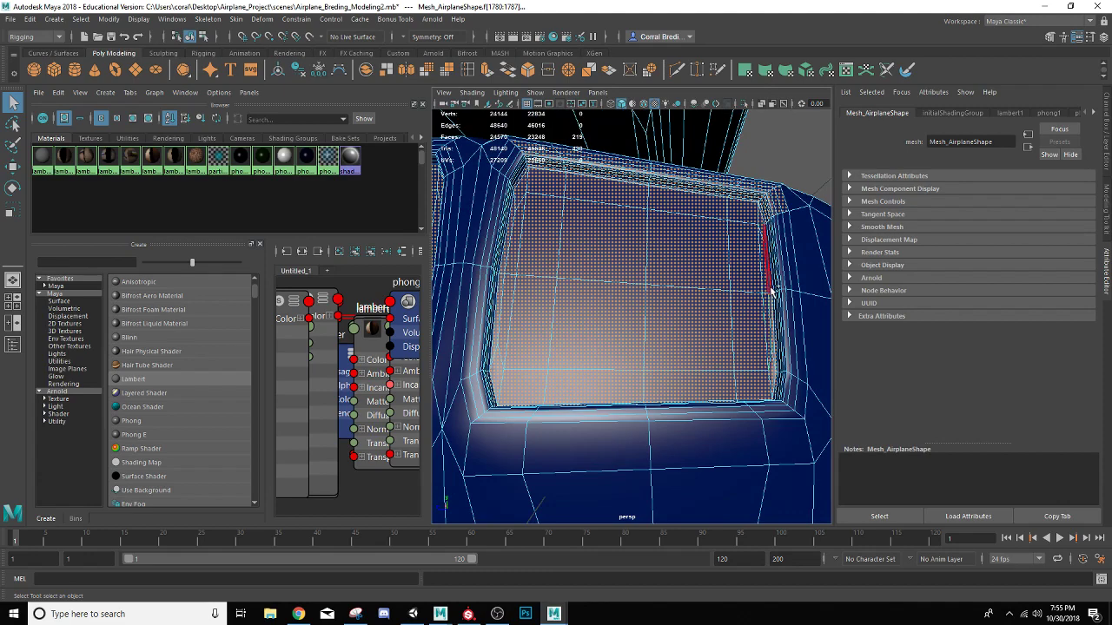
shift+click(763, 295)
Deselect the outer rows of excess faces along the upper edge of the rear window's frame
mouse_move(727, 330)
alt+mouse_down()
mouse_move(744, 331)
mouse_move(718, 347)
alt+mouse_up()
shift+click(765, 253)
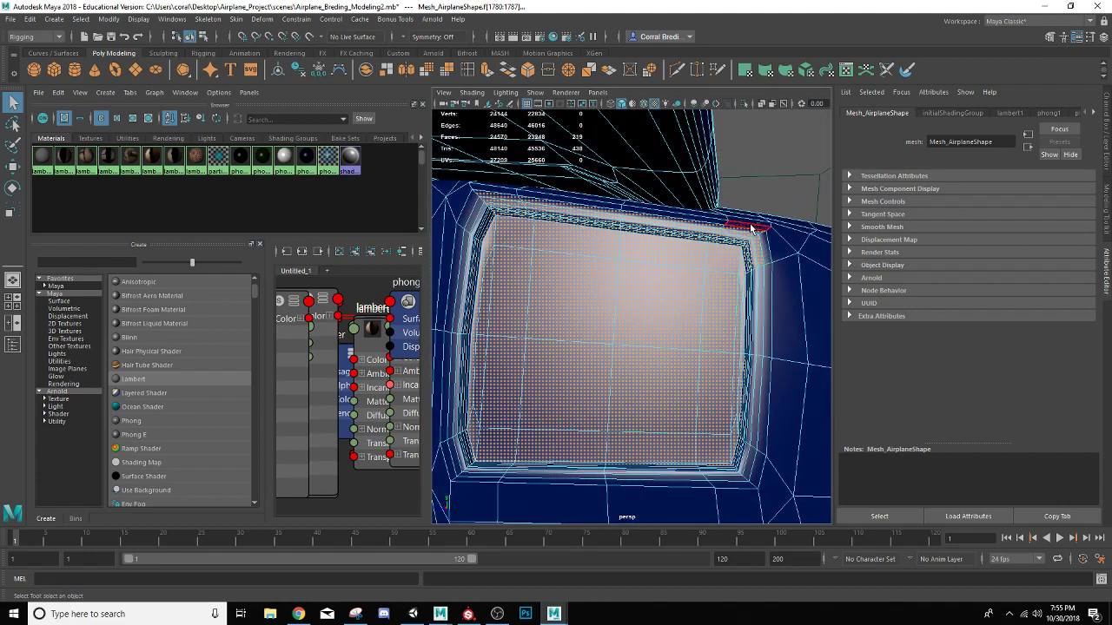
shift+click(748, 232)
shift+click(710, 227)
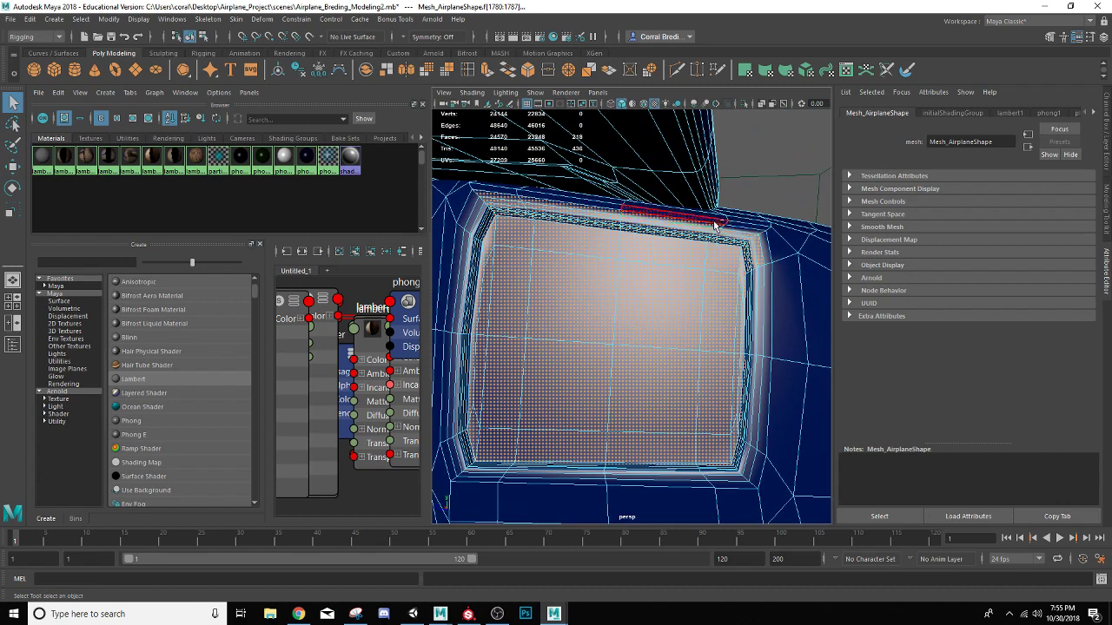
shift+click(710, 227)
shift+double_click(710, 227)
key(ctrl+z)
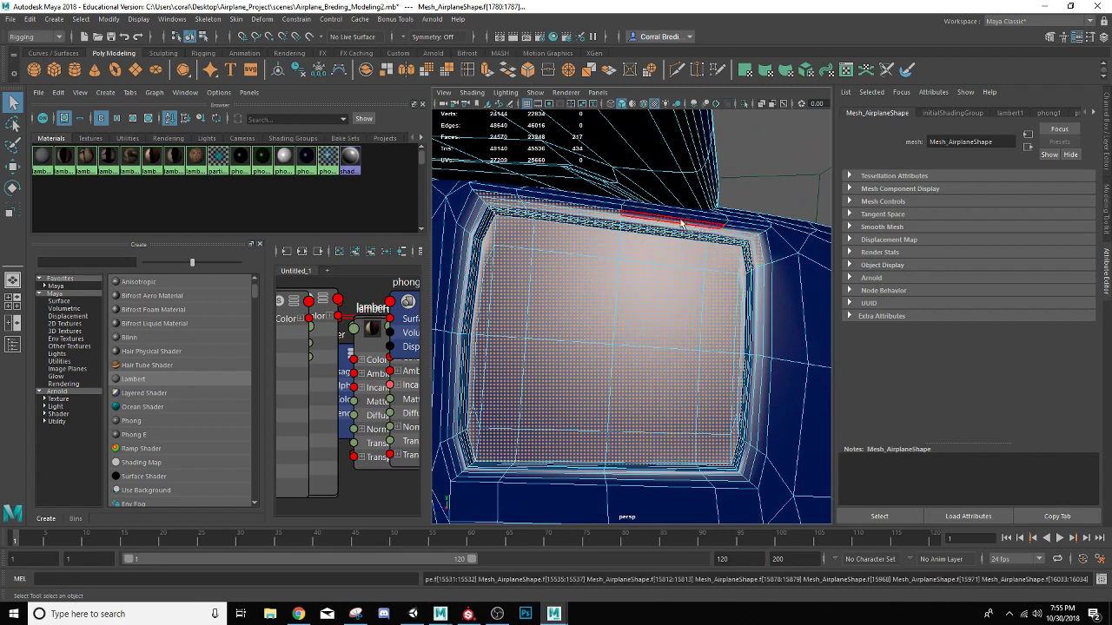
shift+click(604, 215)
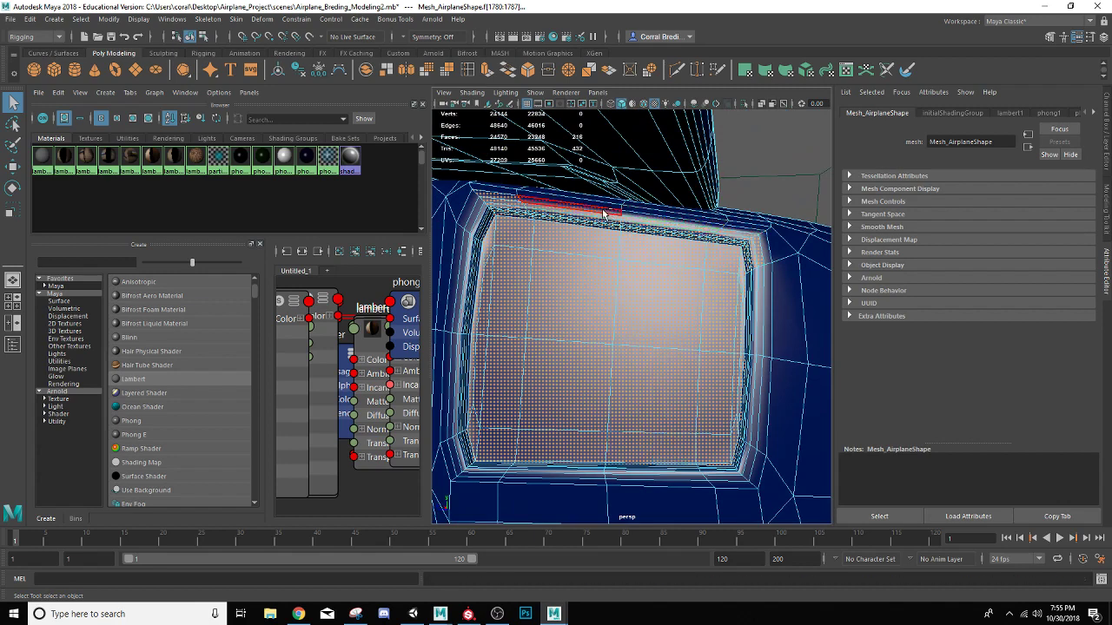
shift+click(492, 203)
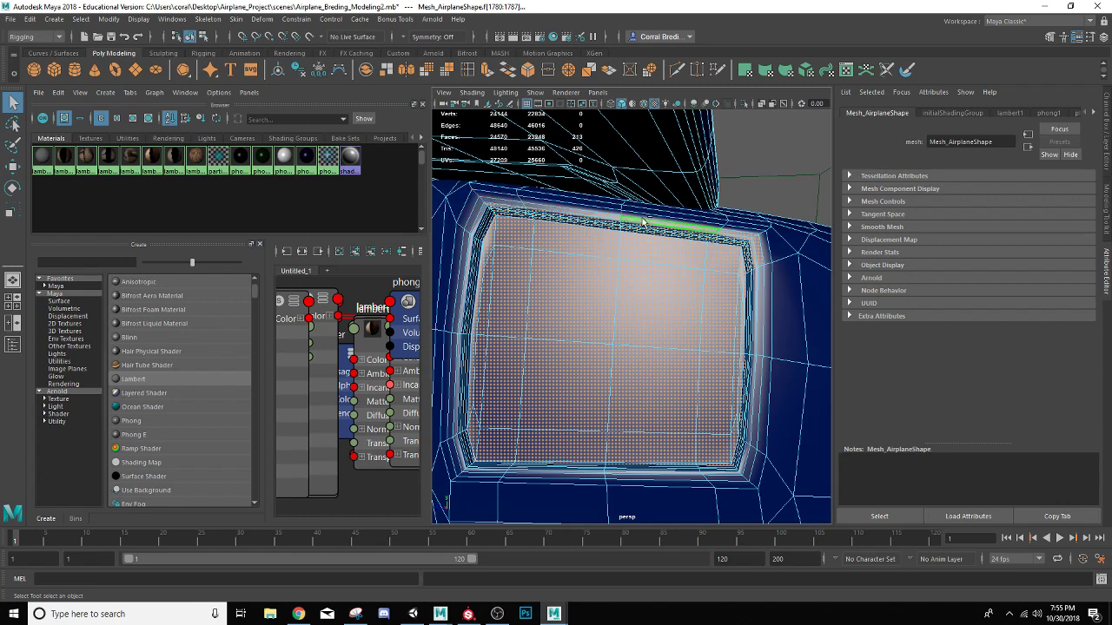
Deselect the remaining inner row of excess faces along the upper edge of the rear window's frame
shift+click(726, 234)
ctrl+click(683, 226)
ctrl+click(677, 229)
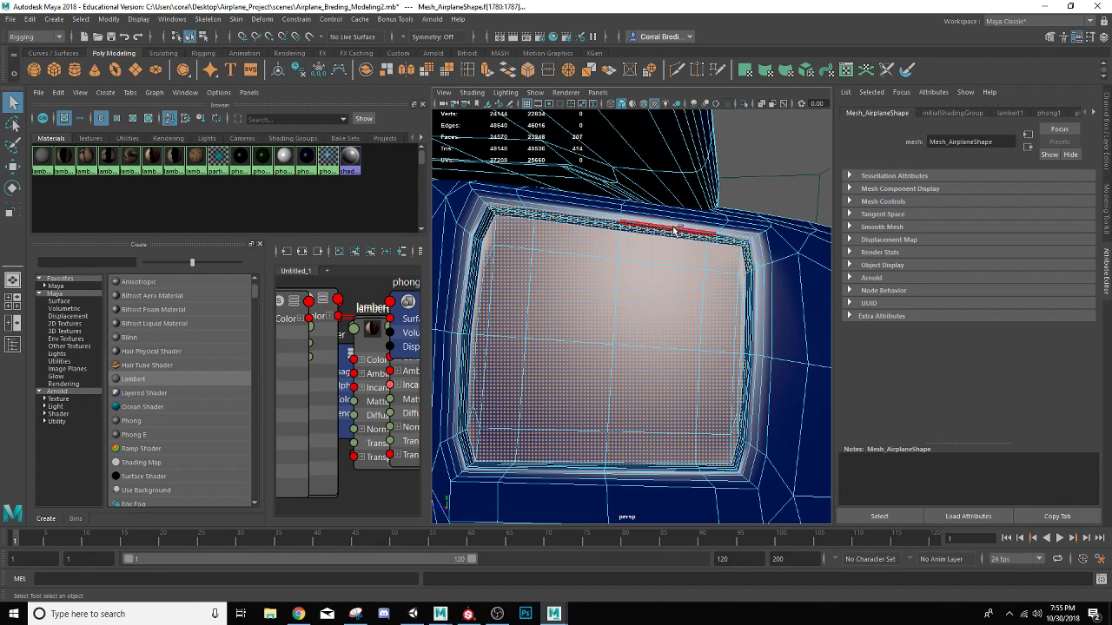
ctrl+click(587, 220)
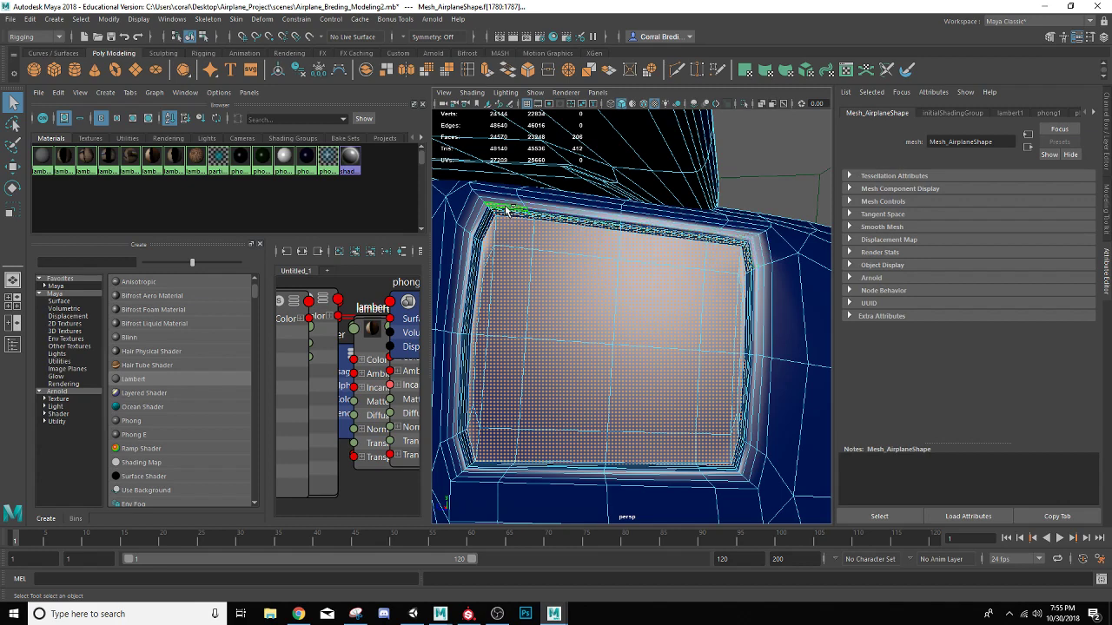
Remove the stray wing faces from the selection, assign the phong5 material to the cabin window faces and clear the selection
scroll(509, 217, down, 6)
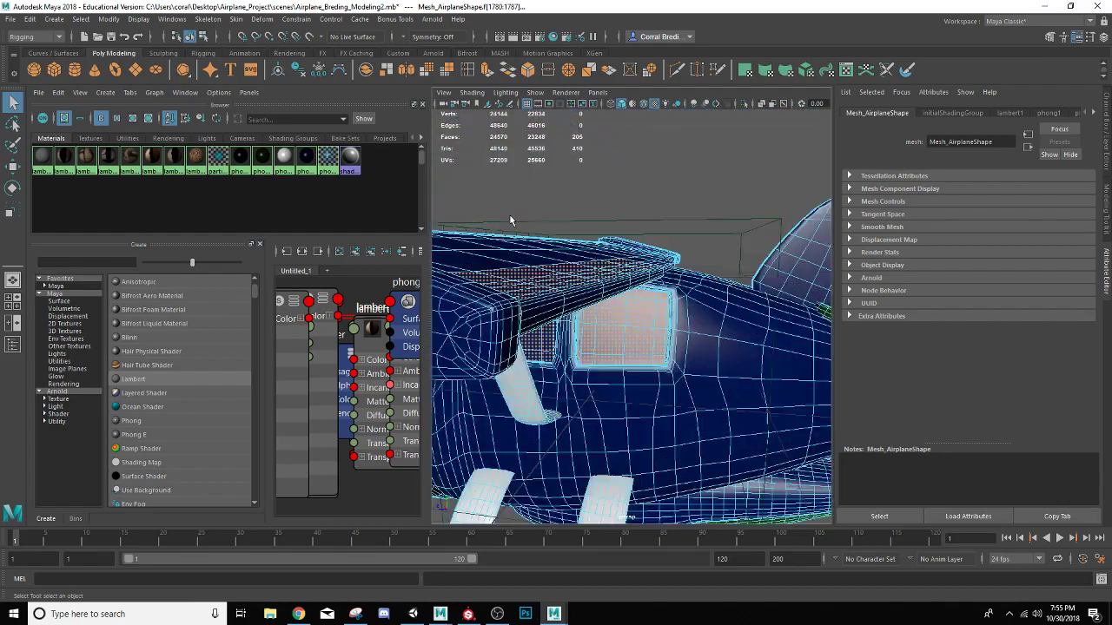
scroll(509, 216, up, 4)
scroll(524, 234, down, 7)
alt+drag(526, 240, 589, 263)
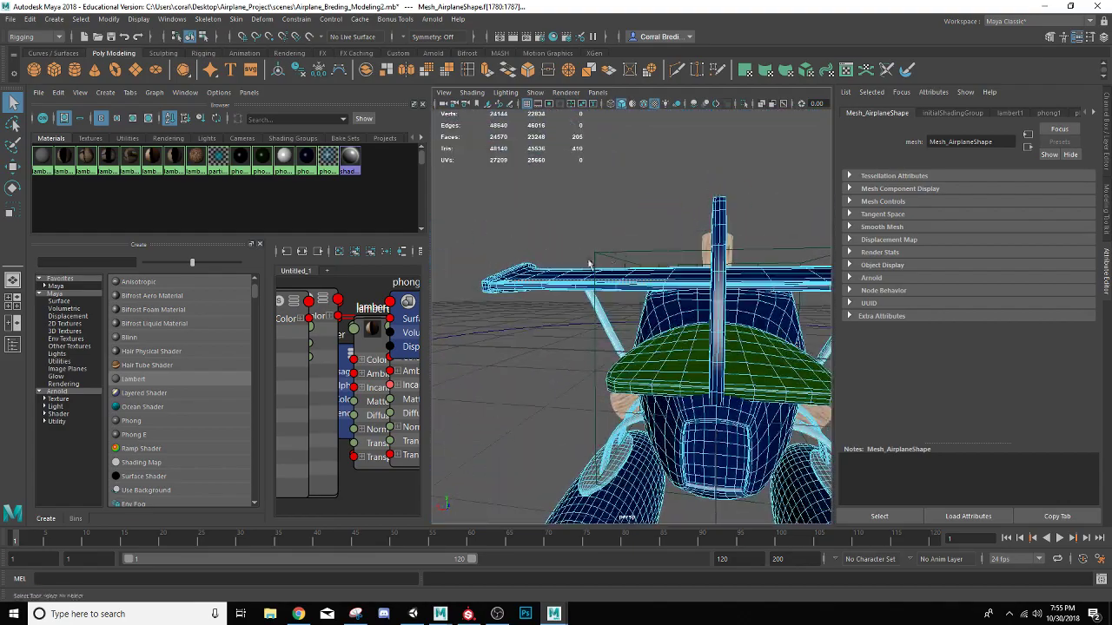
ctrl+drag(500, 260, 640, 294)
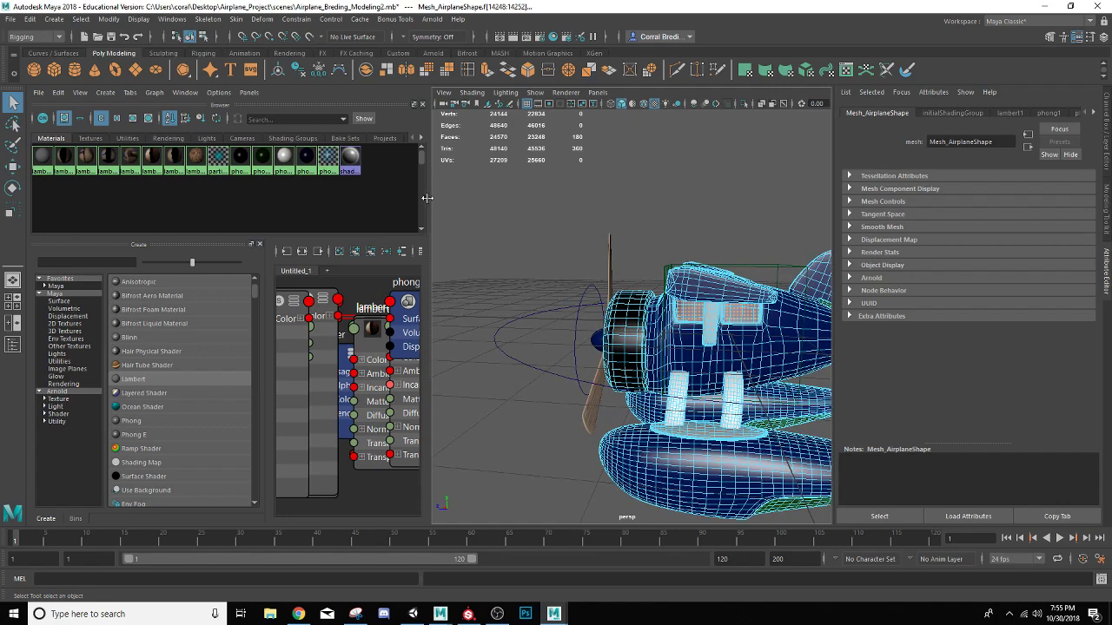
right_drag(327, 159, 329, 128)
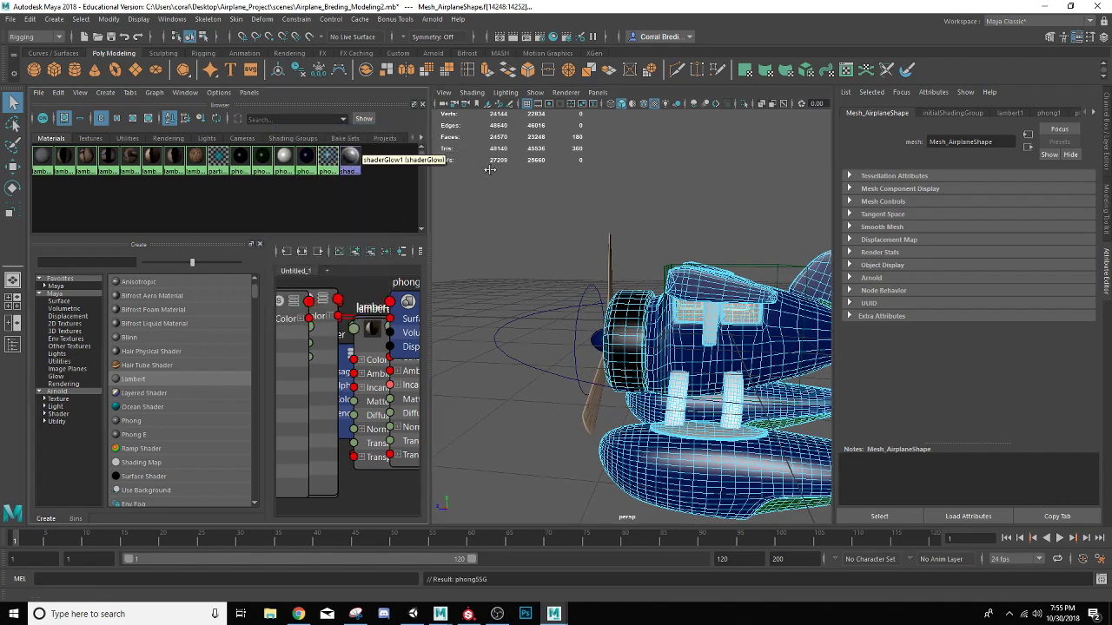
click(575, 193)
Select the inner glass faces across both halves of the front windshield on the airplane mesh
alt+drag(576, 194, 909, 349)
scroll(642, 230, up, 5)
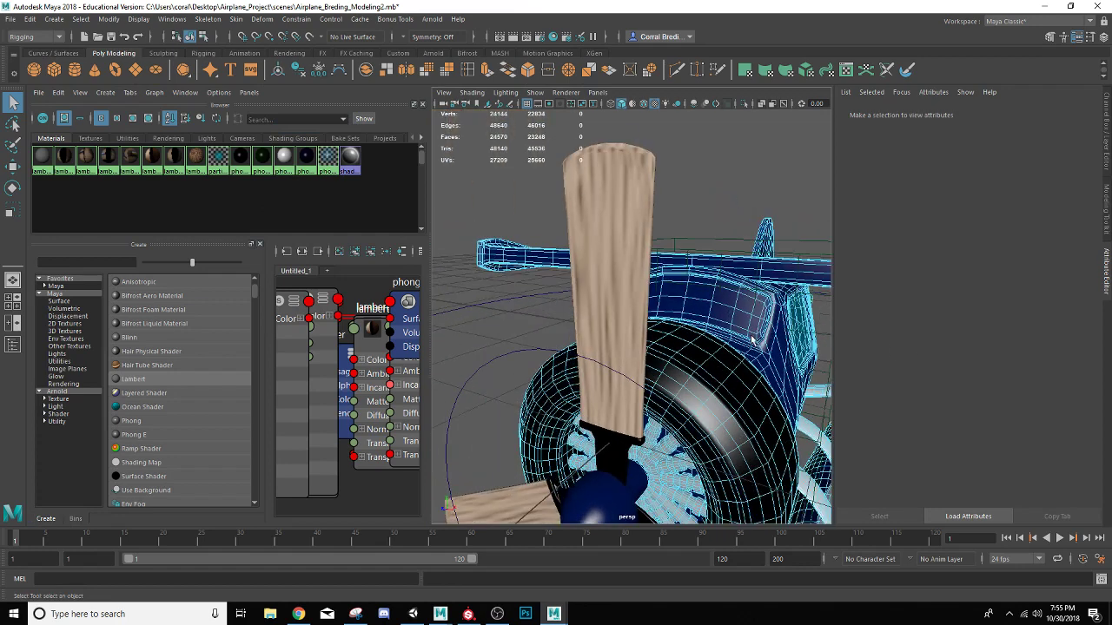
click(704, 309)
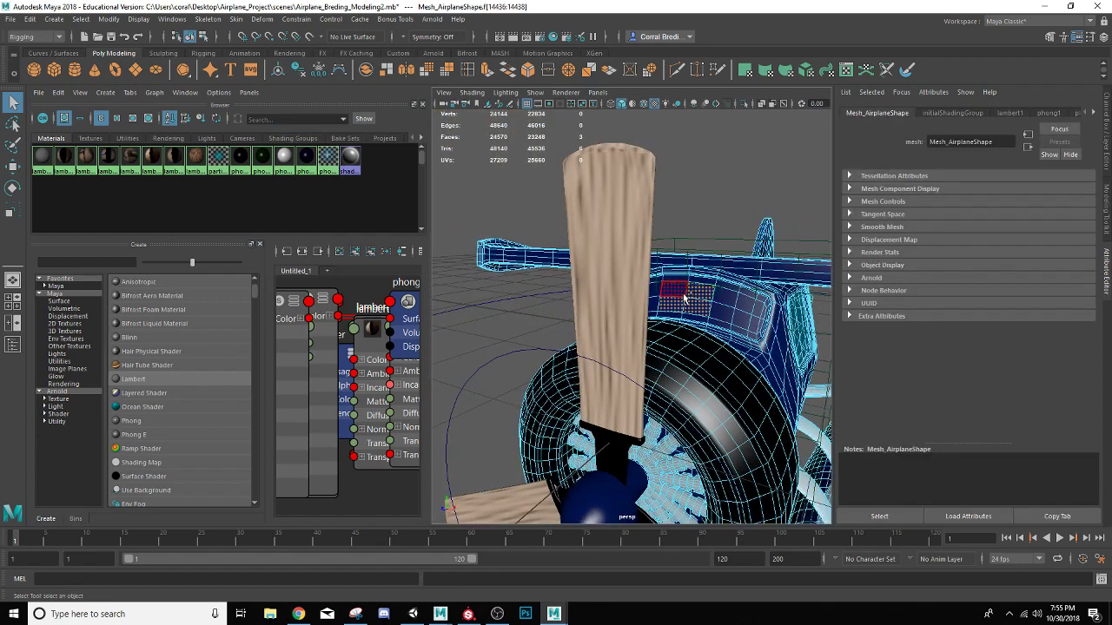
shift+click(752, 325)
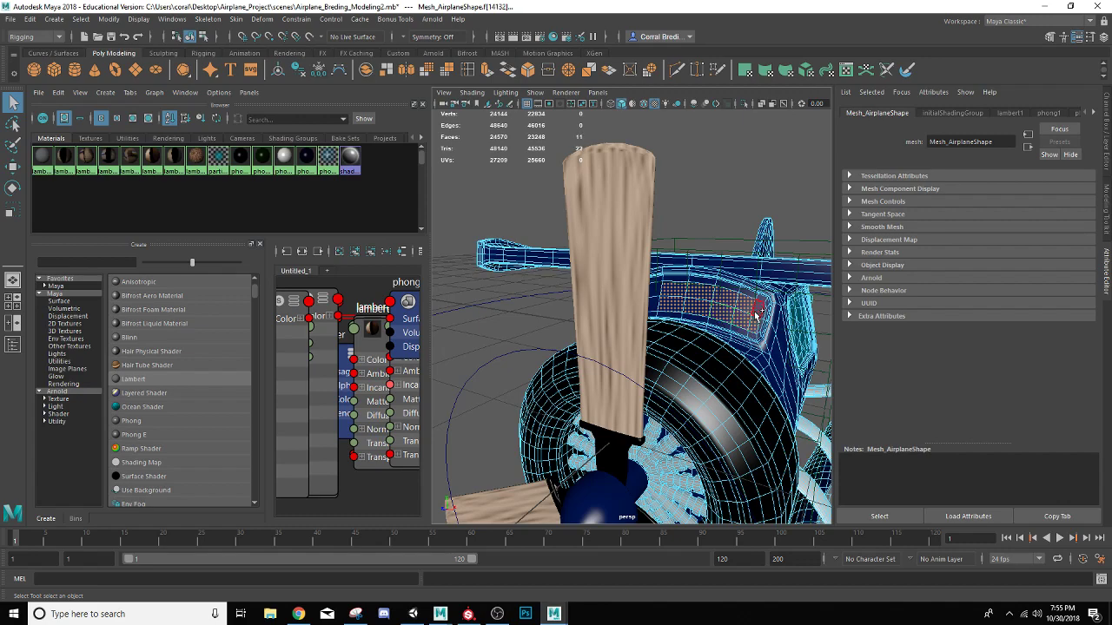
alt+drag(752, 327, 872, 321)
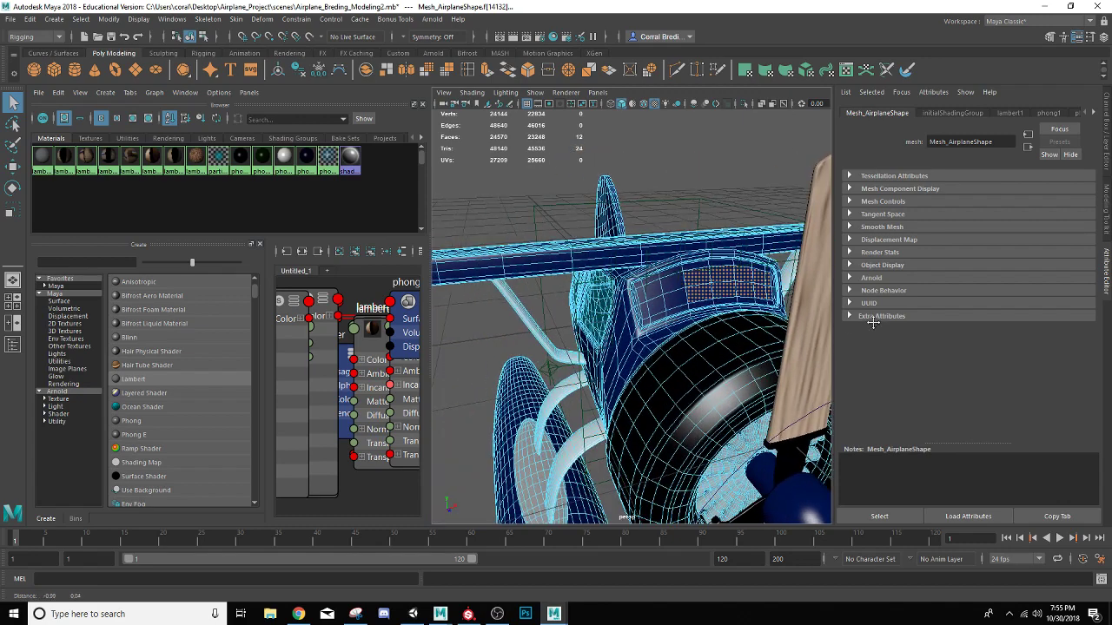
shift+click(673, 296)
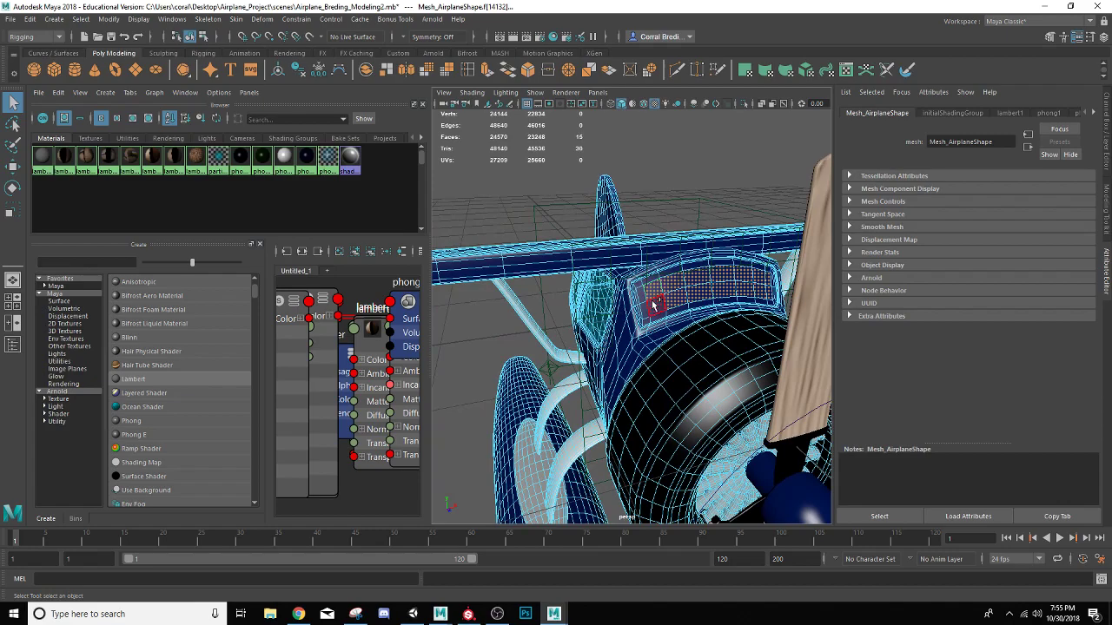
alt+drag(642, 298, 678, 461)
Grow the windshield face selection outward once, assign the phong5 material to it and clear the selection
scroll(529, 242, down, 10)
scroll(581, 381, up, 8)
scroll(590, 380, up, 4)
alt+drag(590, 379, 510, 378)
key(shift+period)
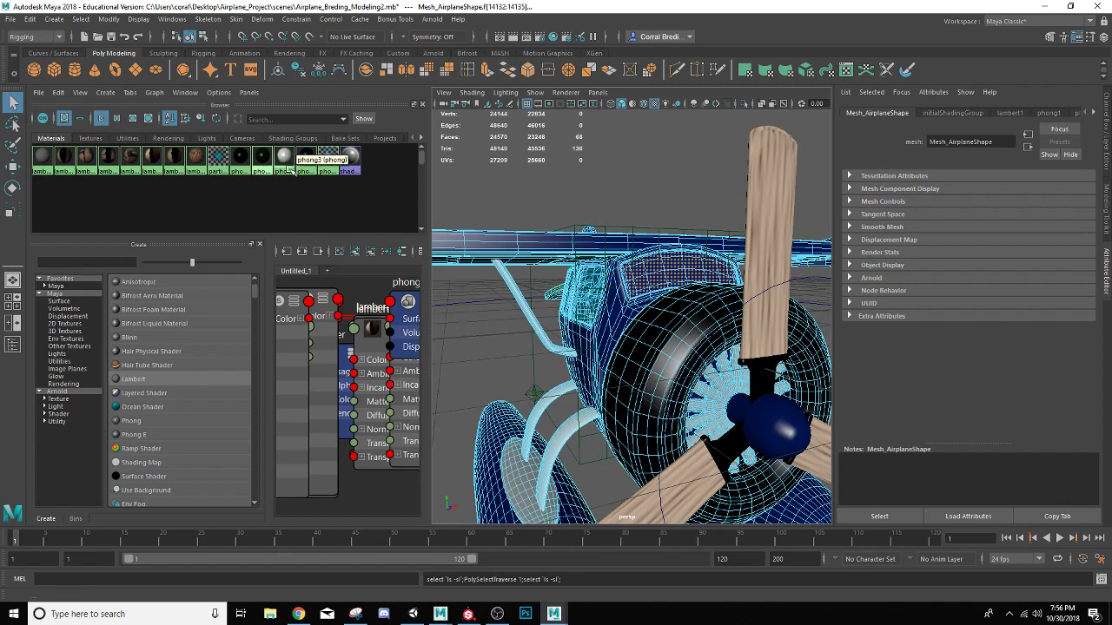
right_drag(331, 158, 341, 131)
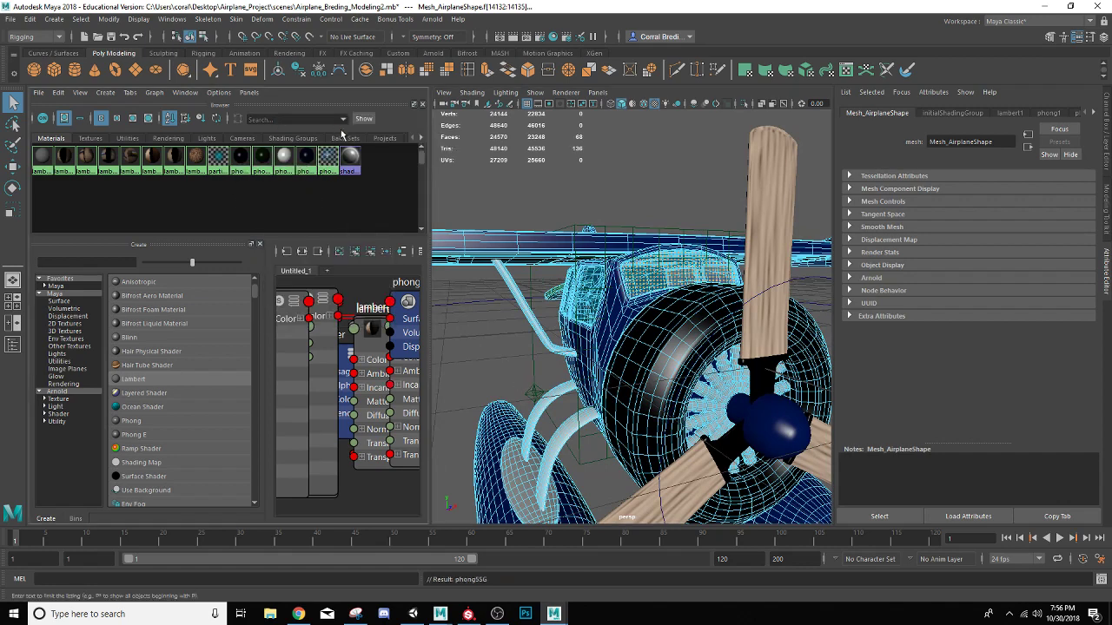
click(594, 186)
Return the airplane mesh from face selection to object mode
key(a)
alt+drag(591, 180, 551, 223)
right_click(584, 285)
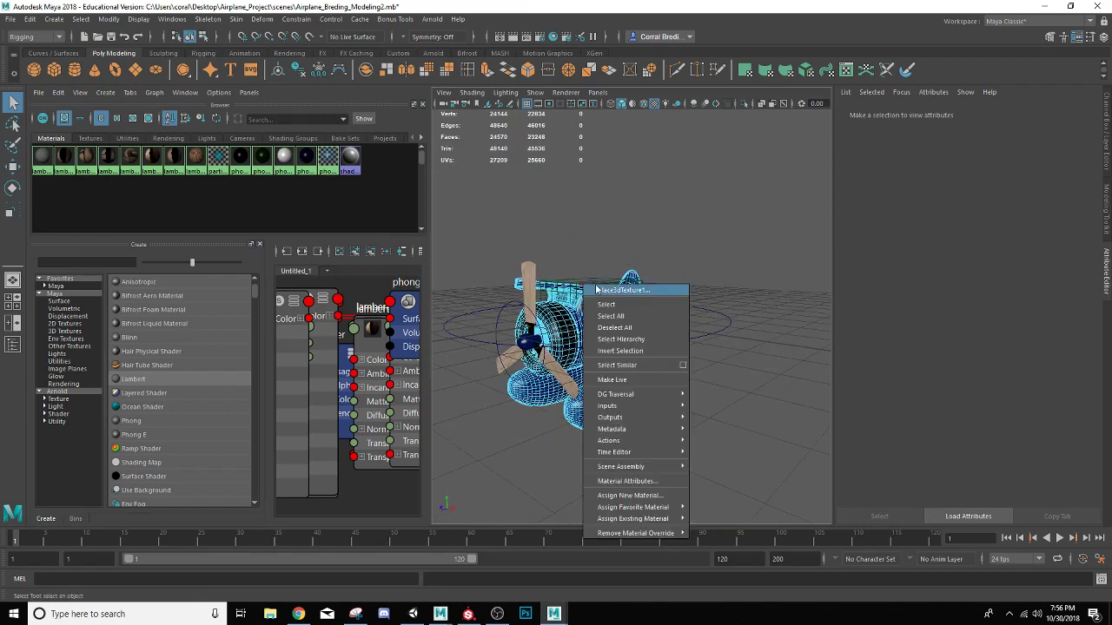
click(594, 286)
right_drag(582, 328, 650, 237)
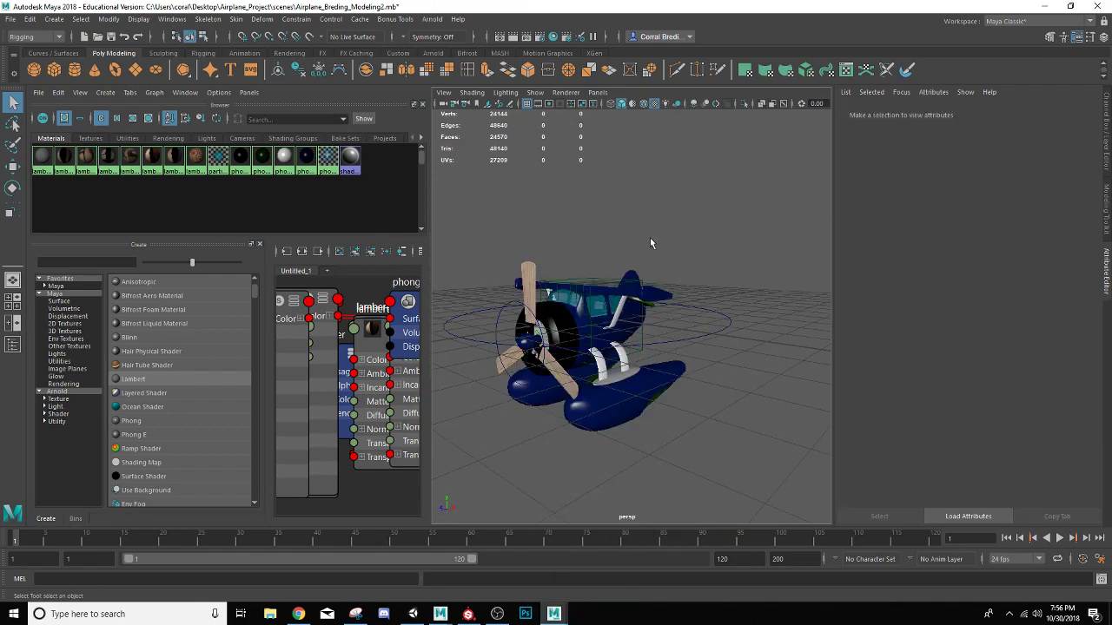
Switch to a single perspective view layout, then play the propeller spin animation and stop the playback
alt+drag(597, 260, 616, 271)
scroll(615, 272, down, 3)
scroll(615, 272, up, 6)
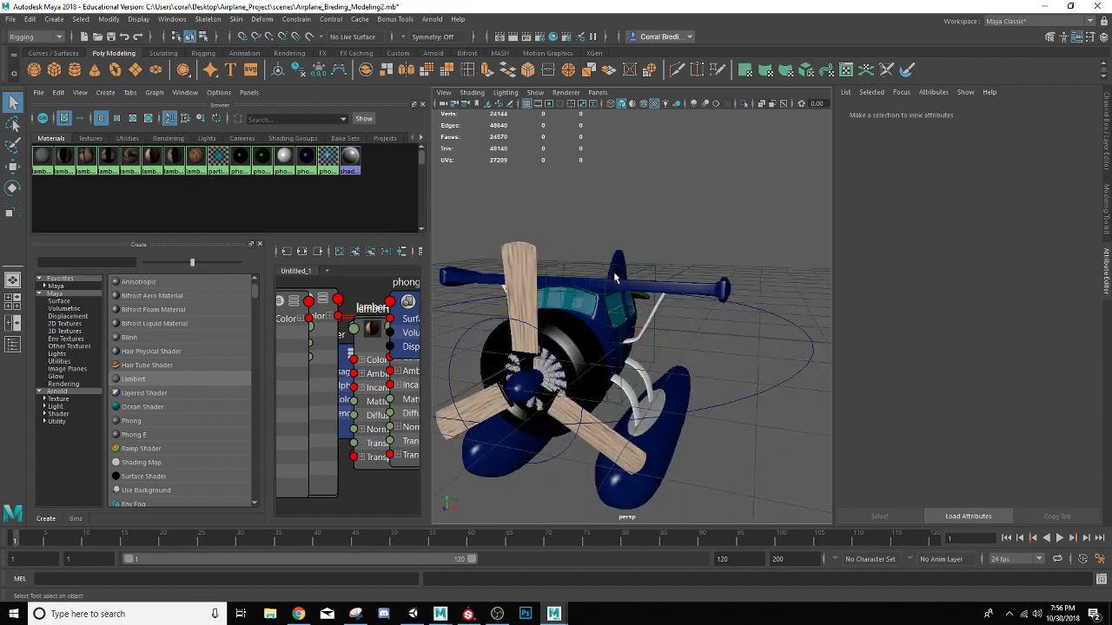
click(13, 283)
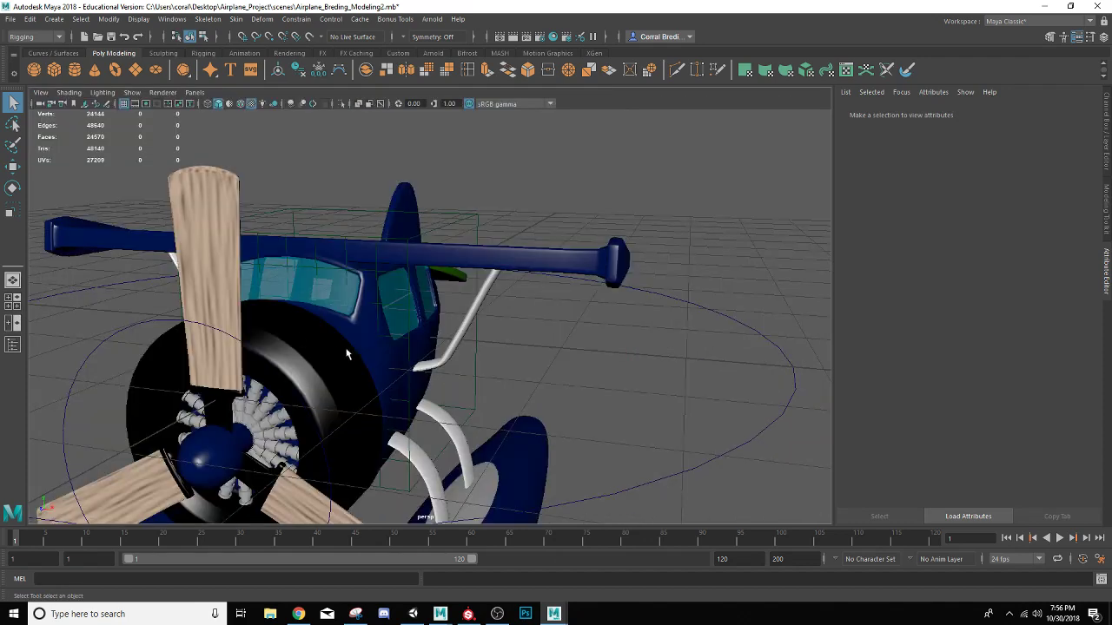
alt+drag(349, 355, 330, 291)
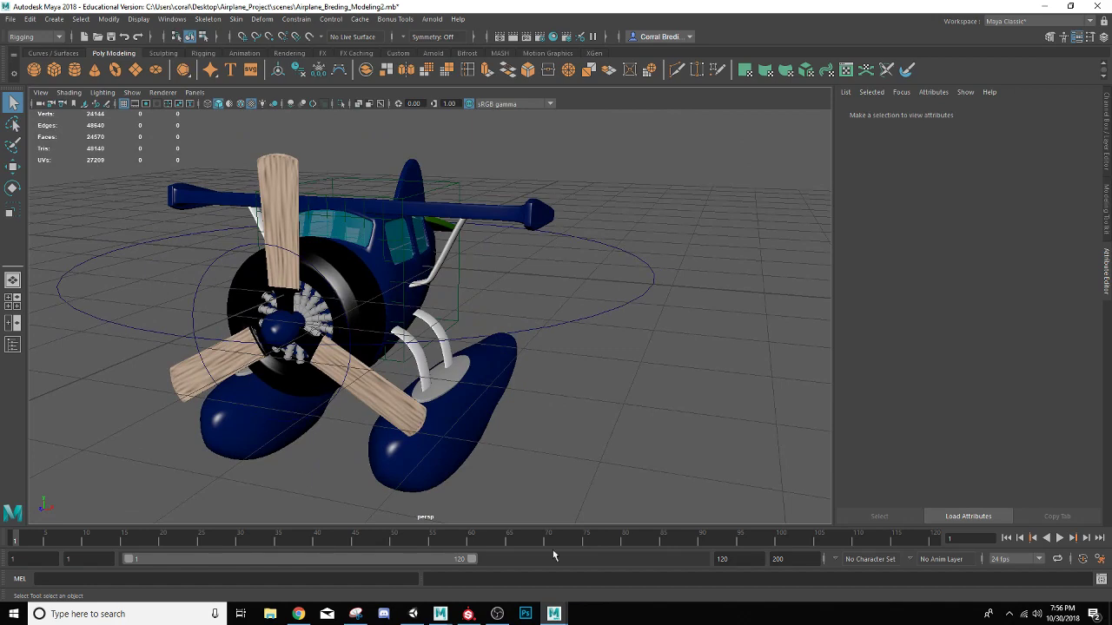
click(1060, 538)
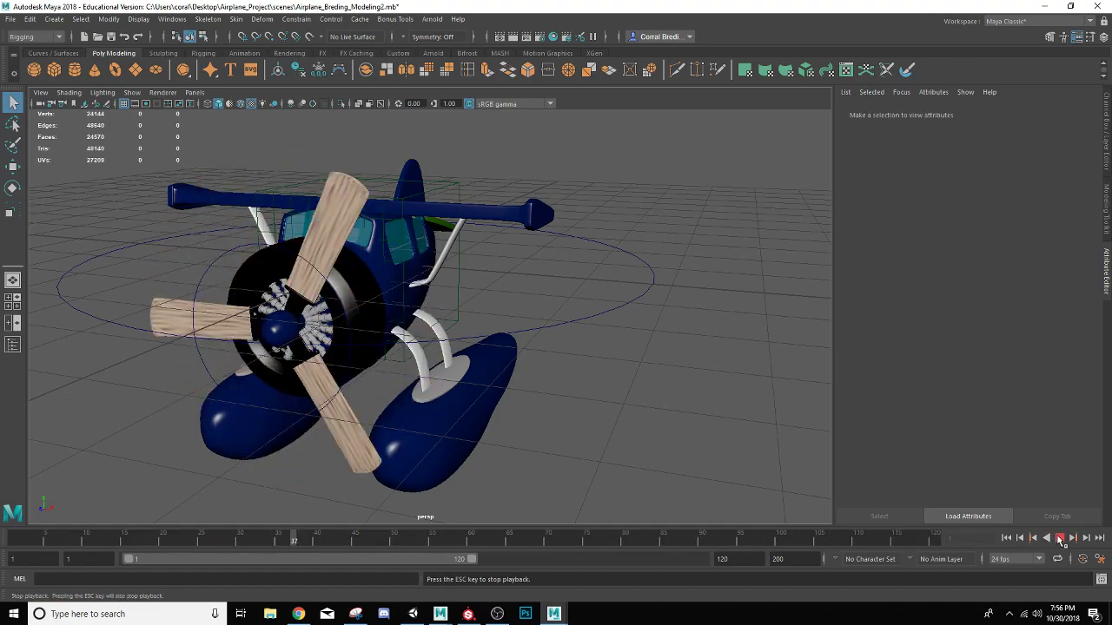
click(1059, 539)
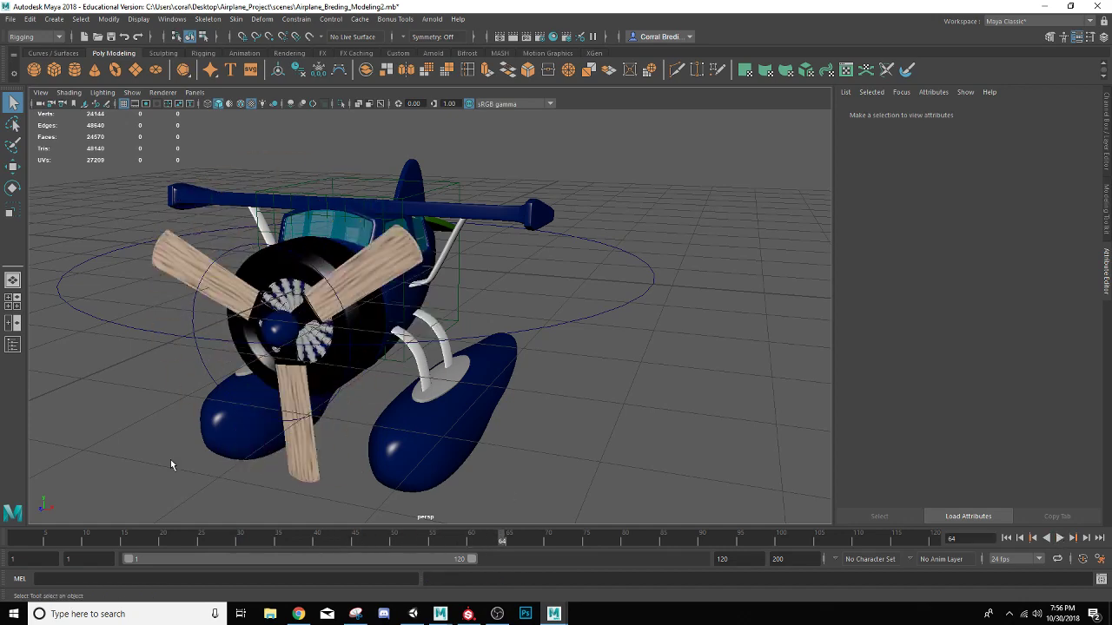